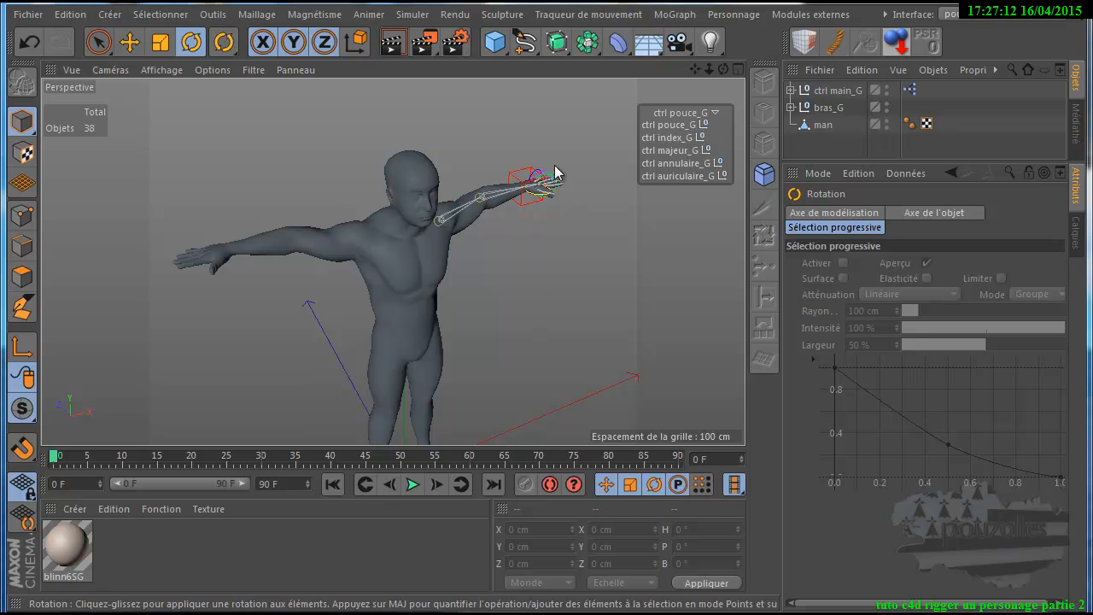
Step: Select the man mesh and examine the finger joints and controllers of the rigged hand up close
left_click(461, 236)
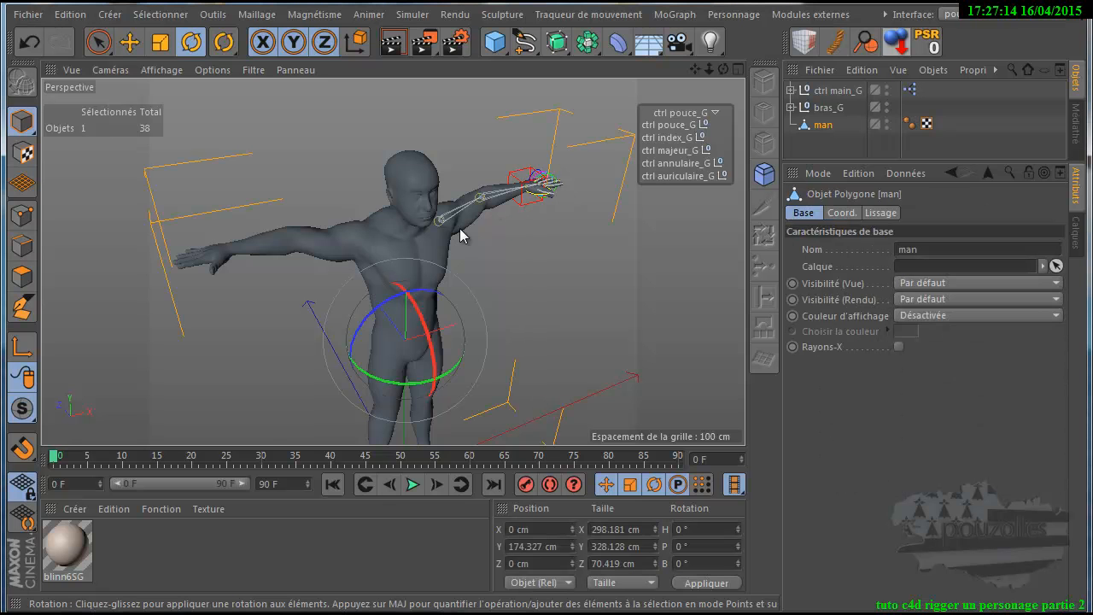
scroll(465, 228, "up", 4)
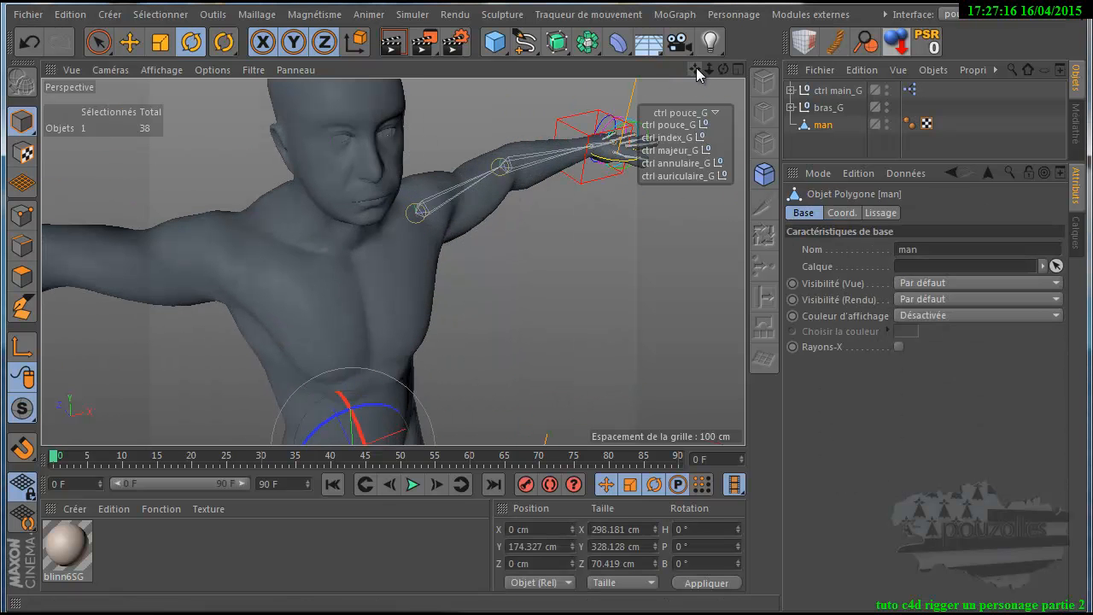
left_click_drag(723, 69, 545, 393)
scroll(561, 234, "up", 2)
scroll(561, 238, "up", 5)
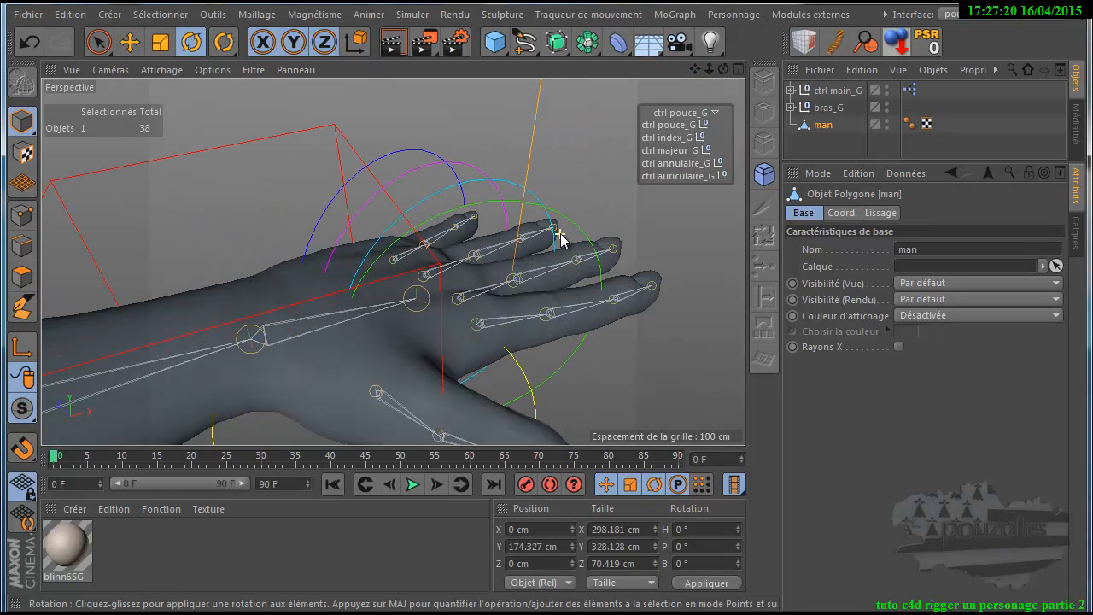
scroll(371, 353, "down", 1)
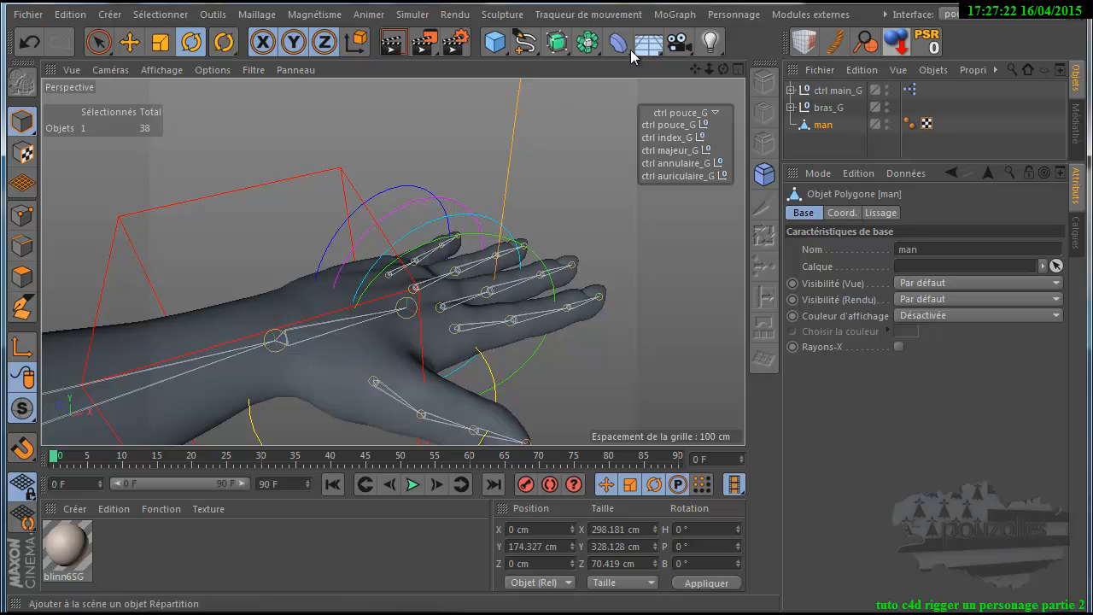
Step: Examine in XPresso how the ctrl main_G expression links each finger controller to its joints, widening the window and tidying nodes, and close it
double_click(910, 90)
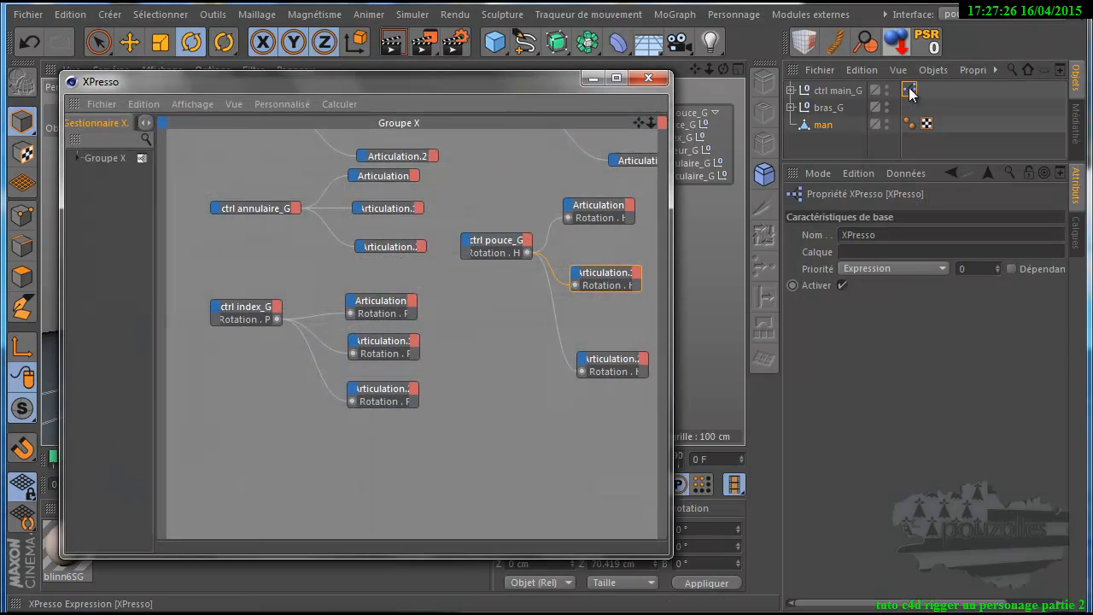
left_click_drag(672, 192, 853, 206)
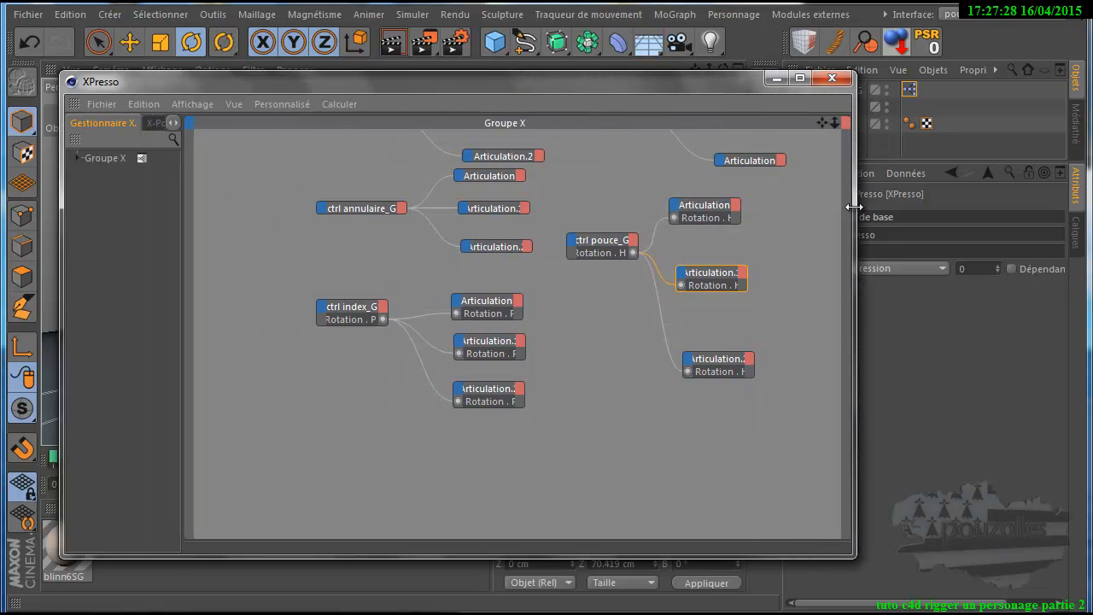
left_click_drag(597, 300, 595, 373)
left_click(354, 309)
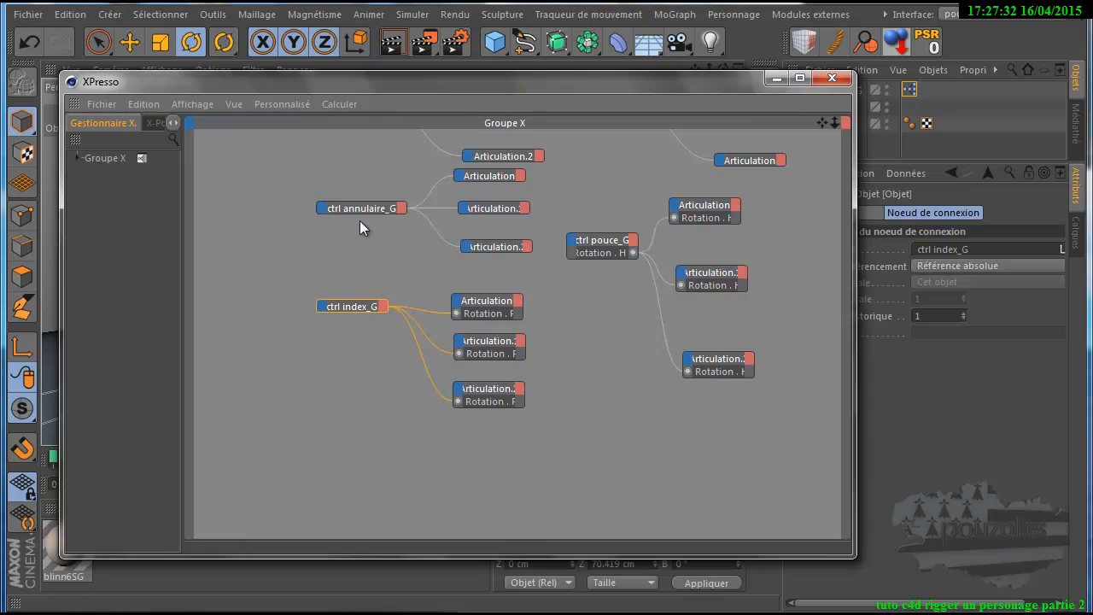
left_click(486, 299)
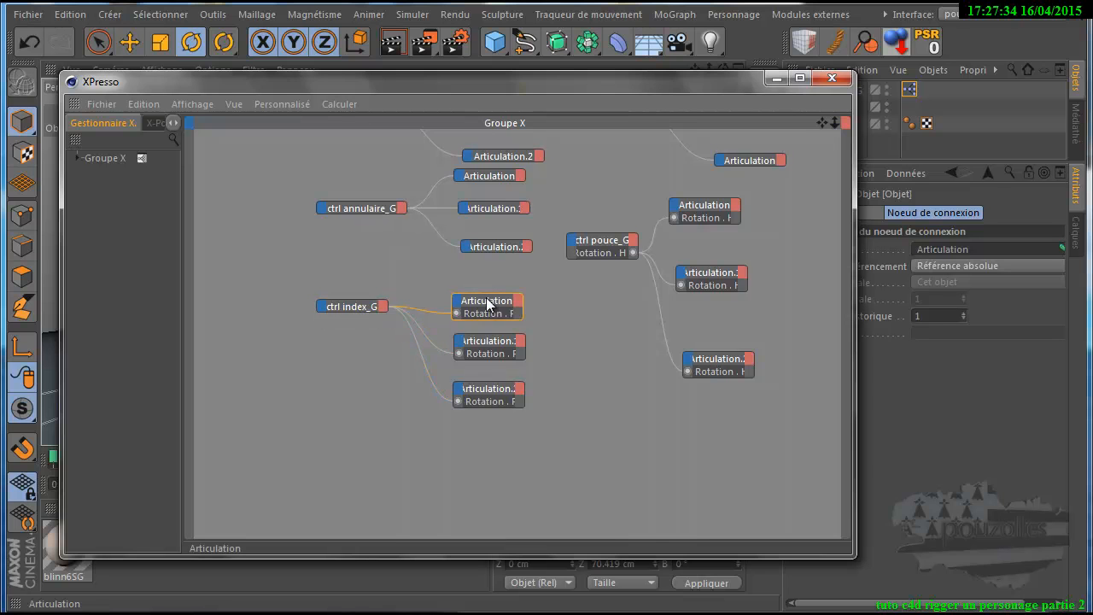
left_click(488, 343)
left_click(488, 390)
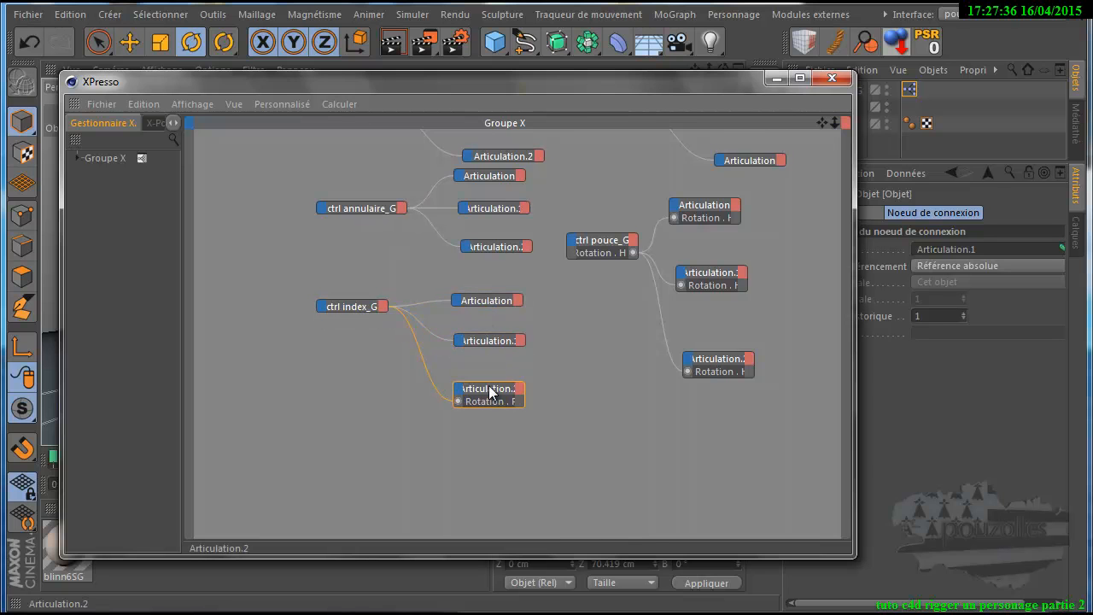
left_click_drag(822, 121, 792, 125)
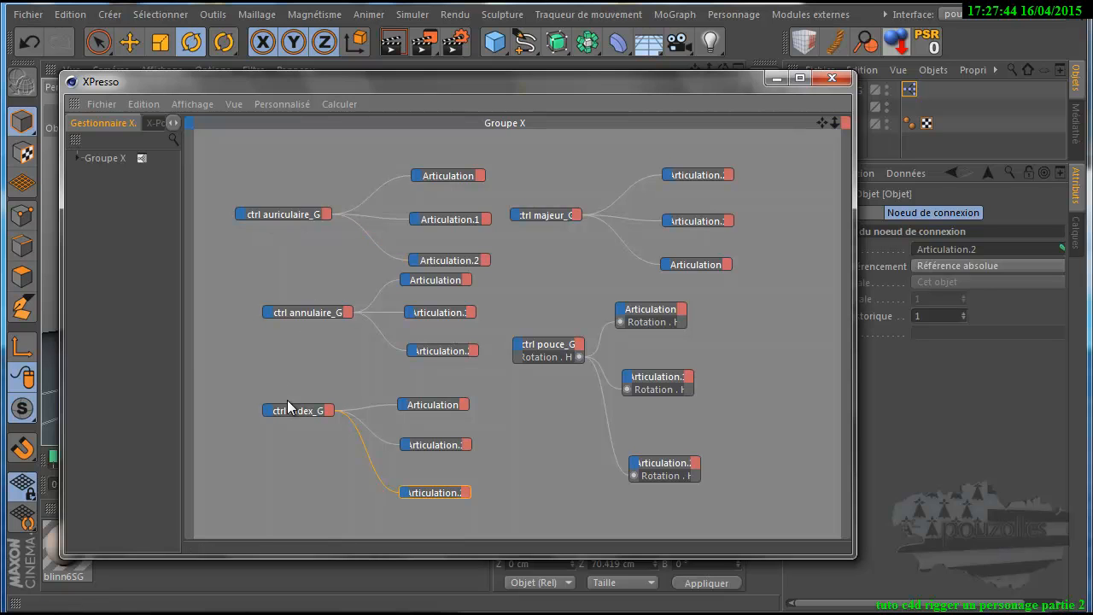
left_click(831, 79)
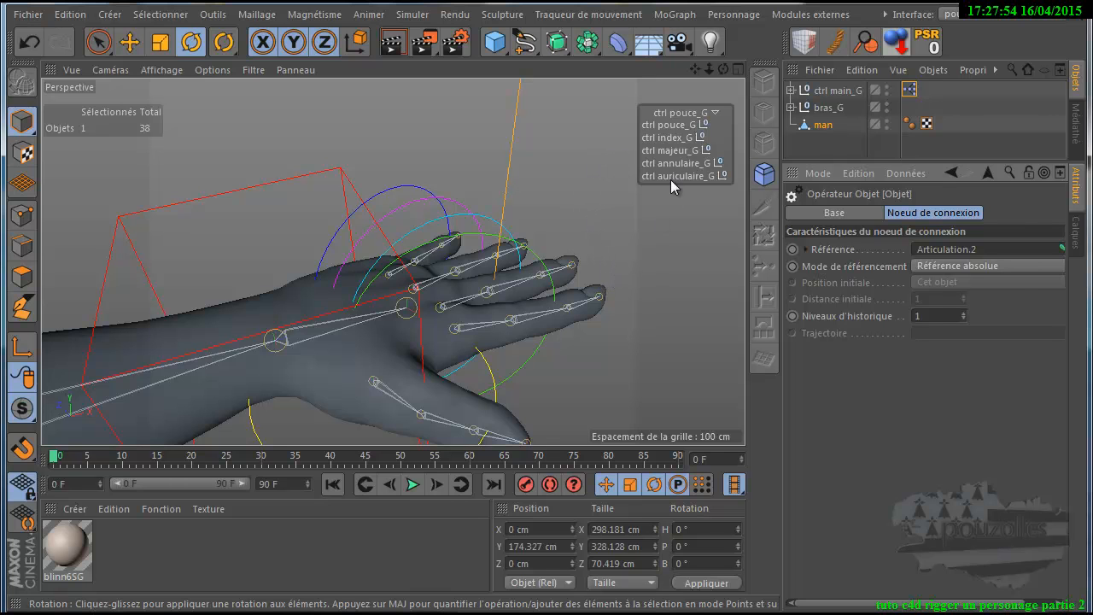
Step: Test-bend the index finger by rotating ctrl index_G on its pitch axis to about -14°, and undo the rotations
left_click(672, 138)
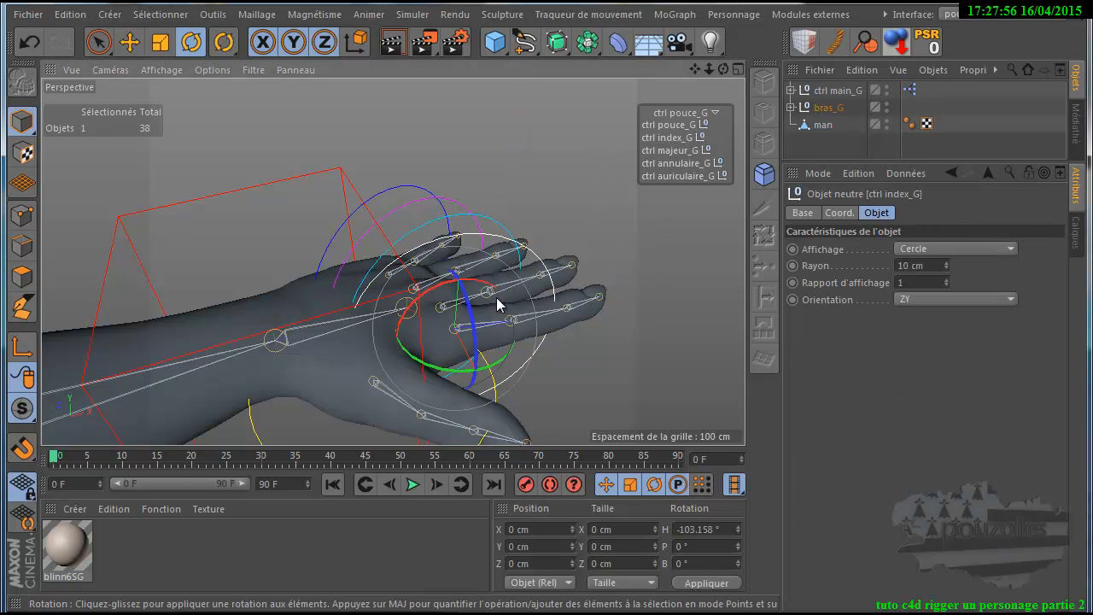
mouse_move(444, 282)
left_mouse_down()
mouse_move(495, 283)
mouse_move(444, 290)
left_mouse_up()
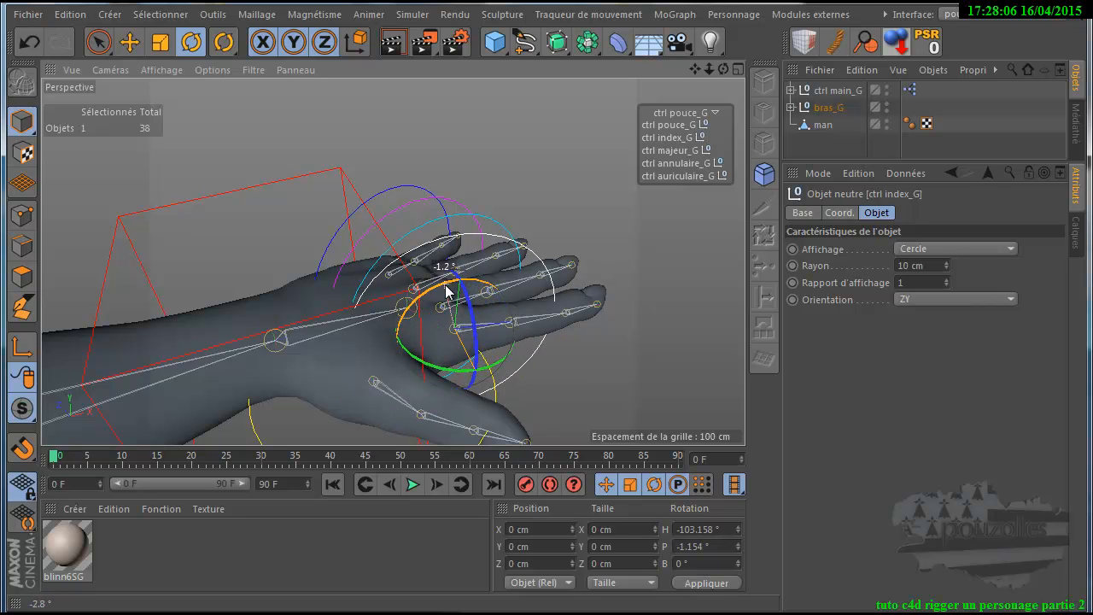
left_click(29, 41)
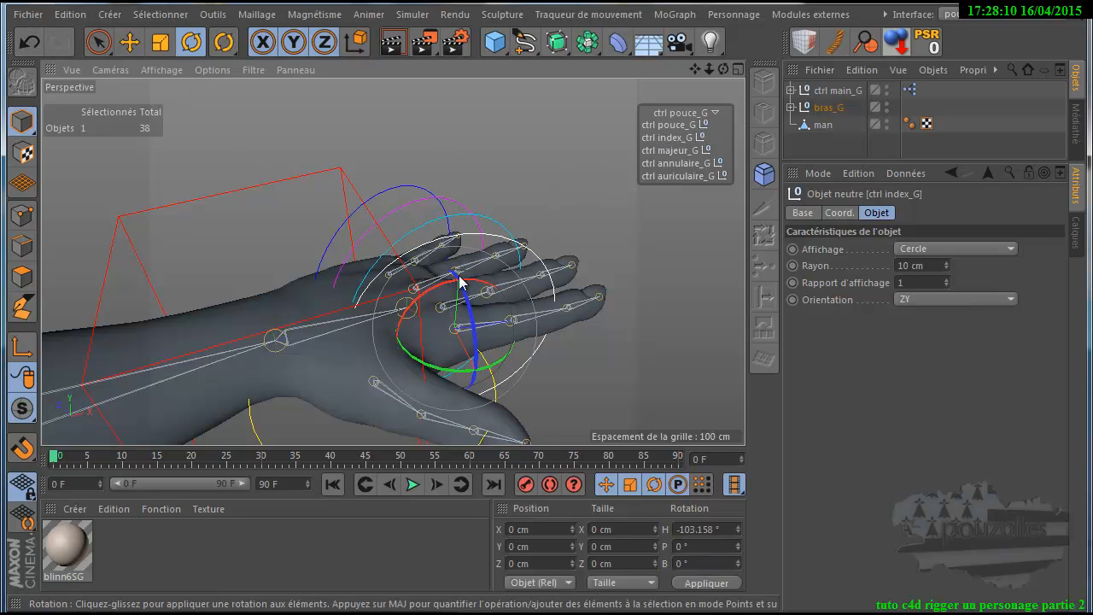
left_click_drag(447, 285, 465, 285)
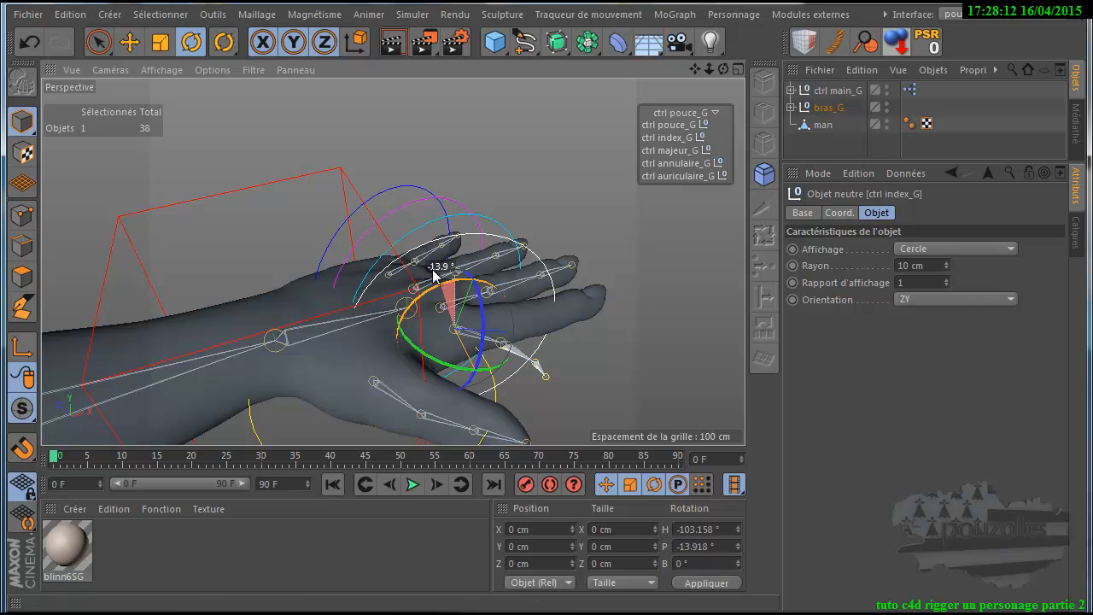
left_click(29, 41)
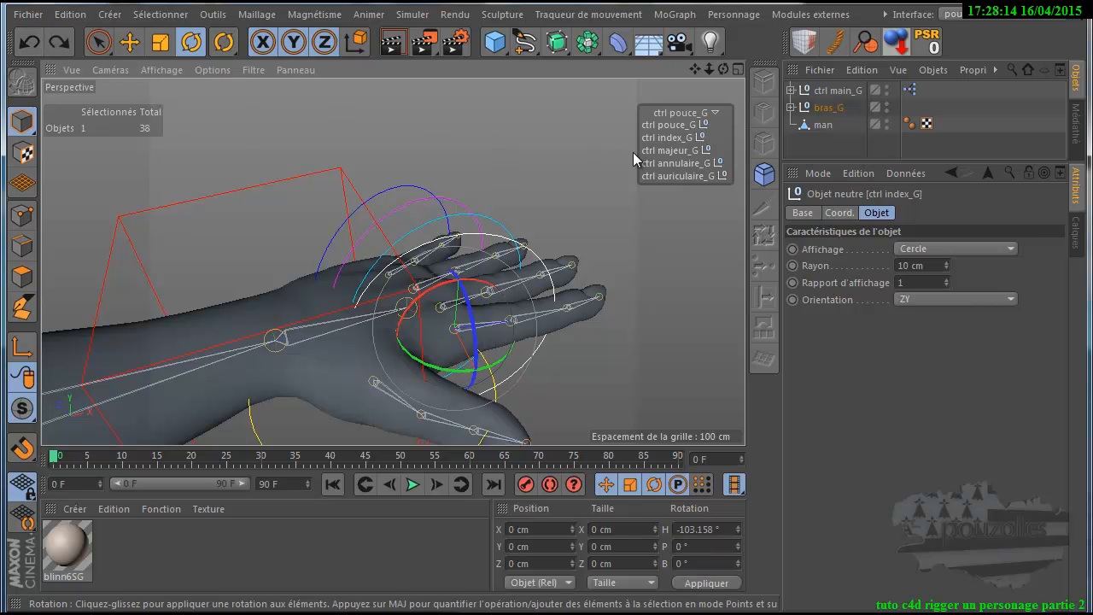
Step: Test-bend the middle finger by rotating ctrl majeur_G slightly on its pitch axis, and undo the rotation
left_click(646, 152)
mouse_move(426, 268)
left_mouse_down()
mouse_move(474, 249)
mouse_move(423, 270)
left_mouse_up()
left_click(29, 41)
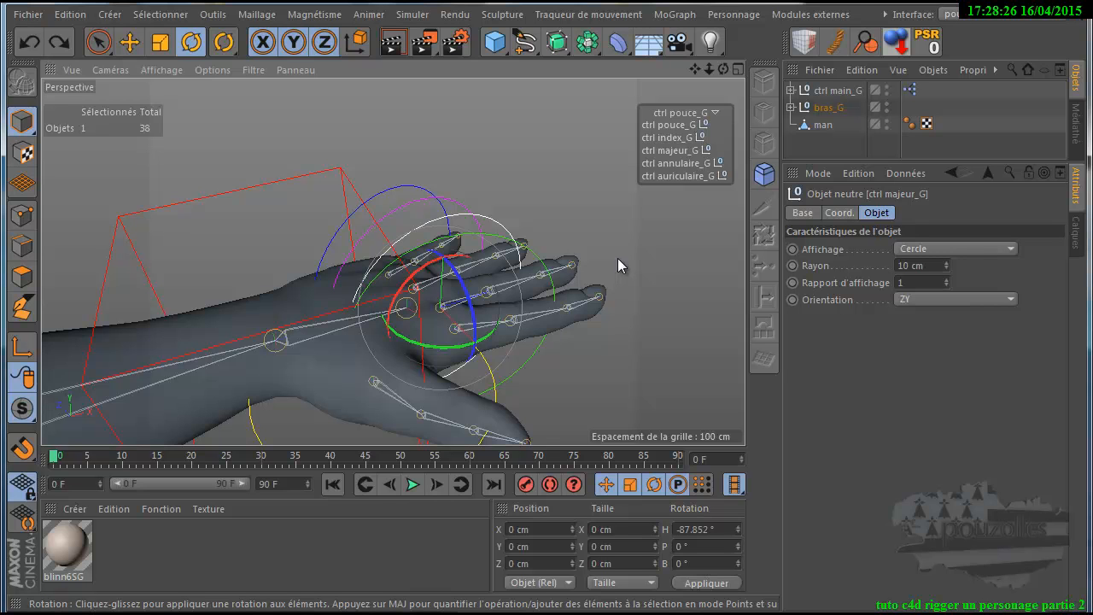
Step: Switch to the open document main tuto influance.c4d
left_click(887, 15)
mouse_move(898, 57)
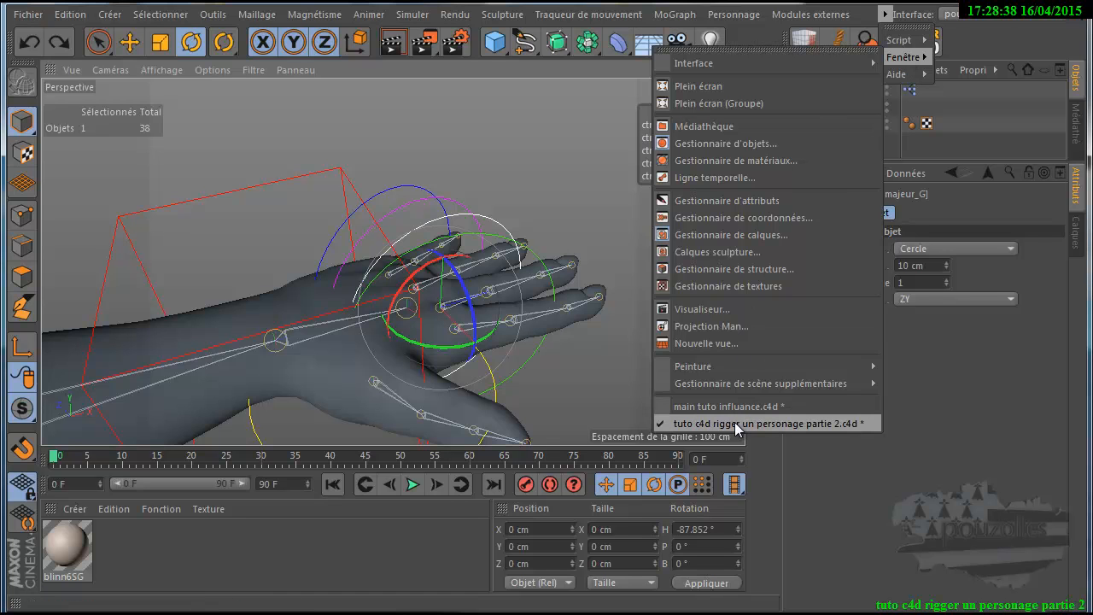
left_click(727, 407)
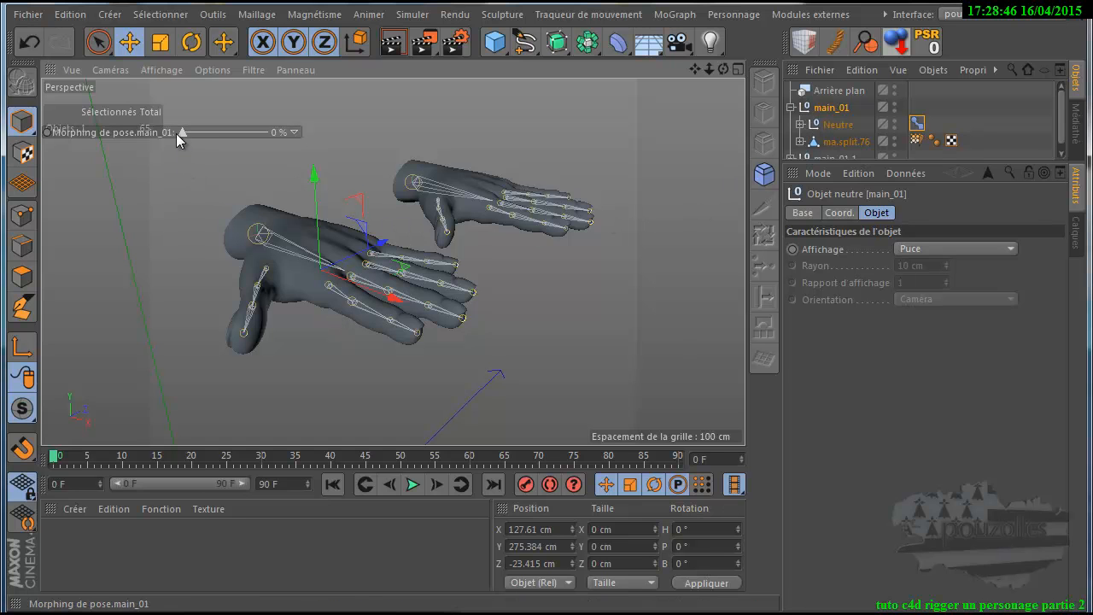
Step: Test main_01's pose morph on the index finger by raising it to 100 %, and return it to 0 %
left_click_drag(181, 130, 271, 141)
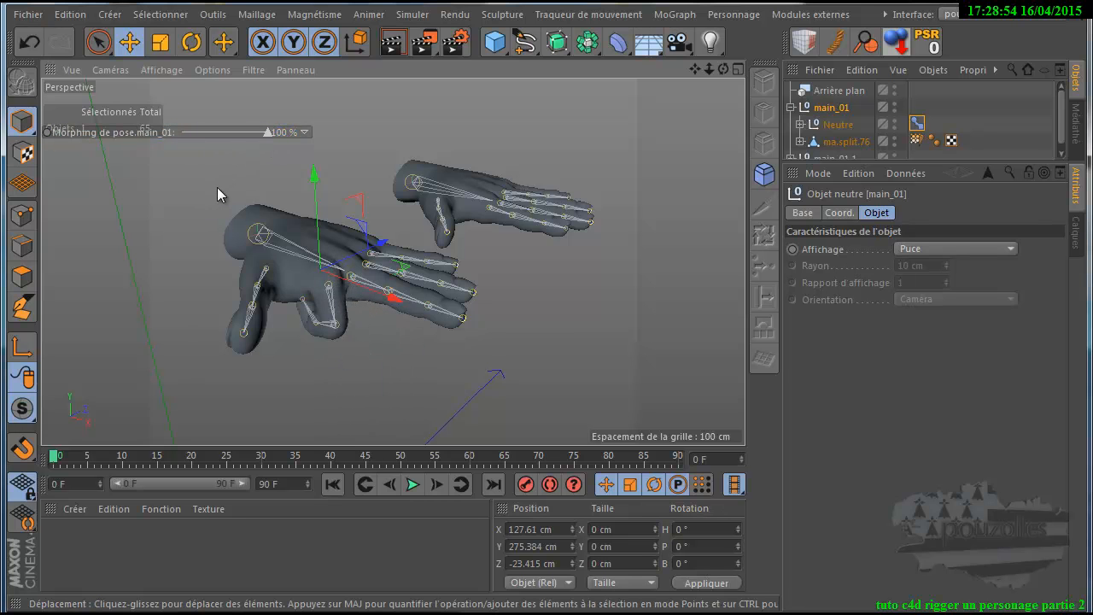
scroll(217, 189, "up", 2)
scroll(217, 187, "up", 2)
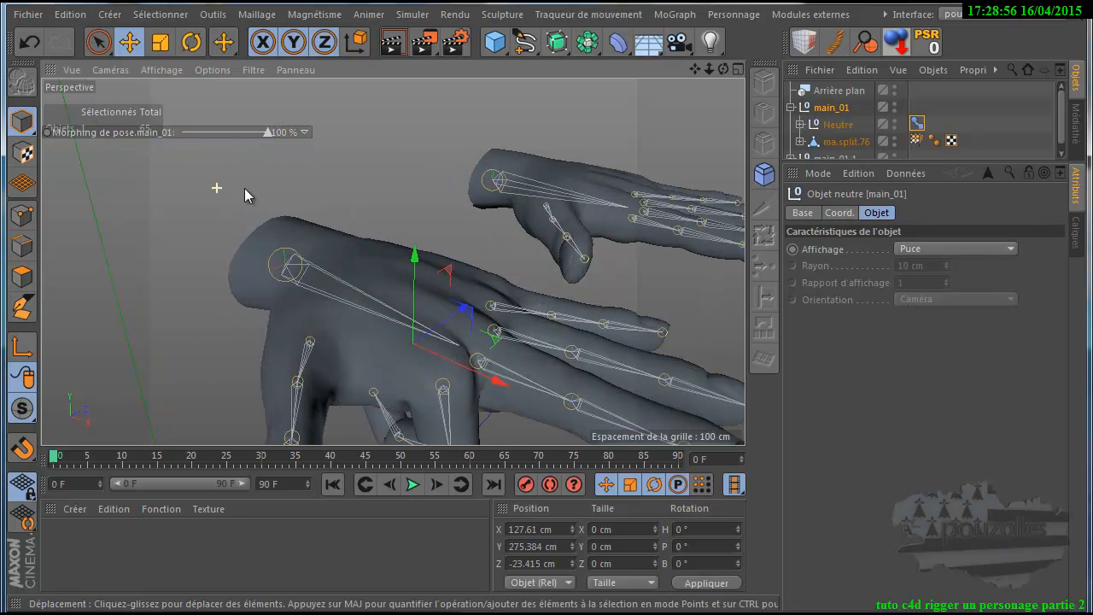
left_click_drag(693, 68, 547, 390)
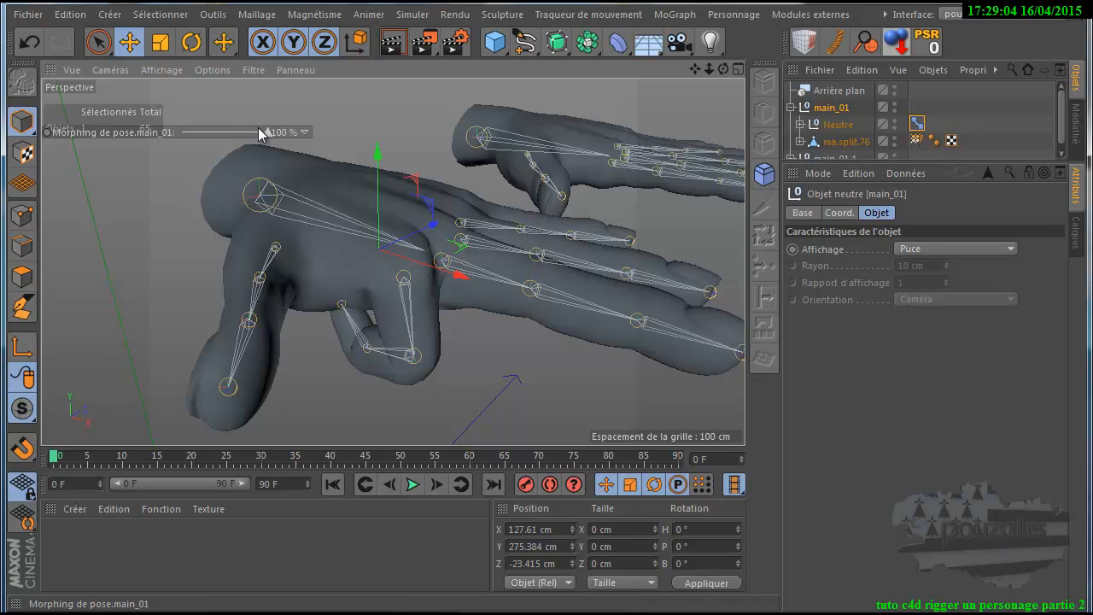
left_click_drag(269, 131, 177, 141)
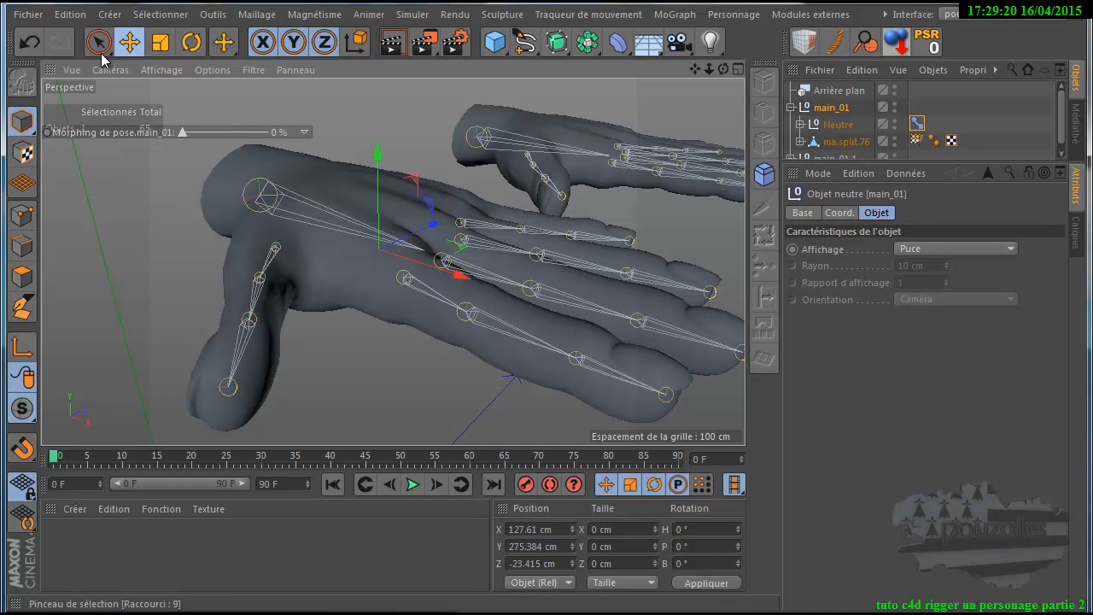
Step: Select the ma.split.76 hand mesh, show its points, and change to polygon editing mode
left_click(24, 213)
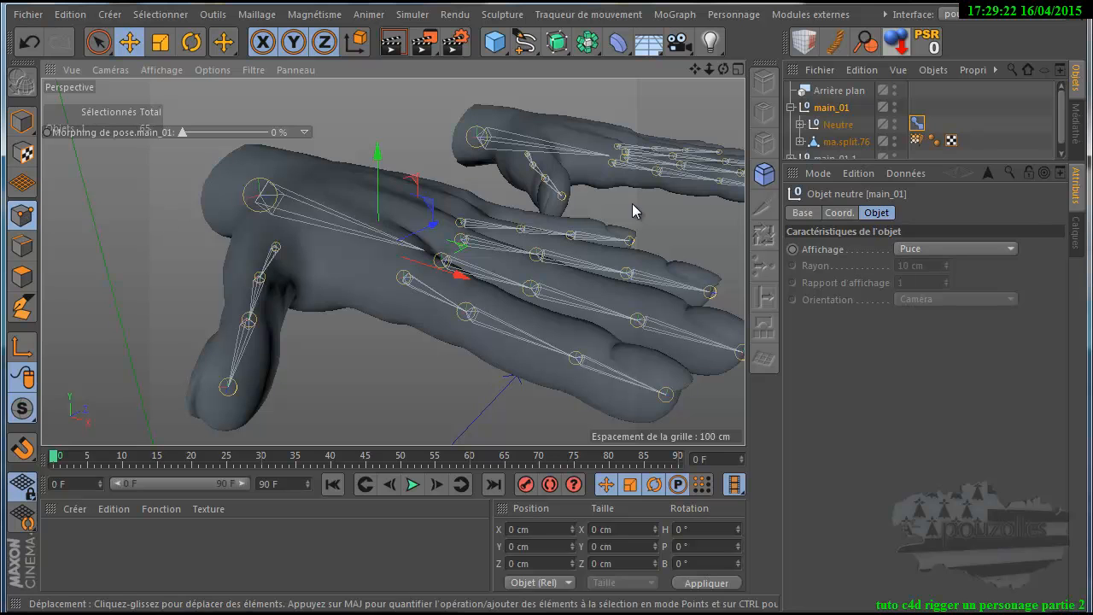
left_click(842, 142)
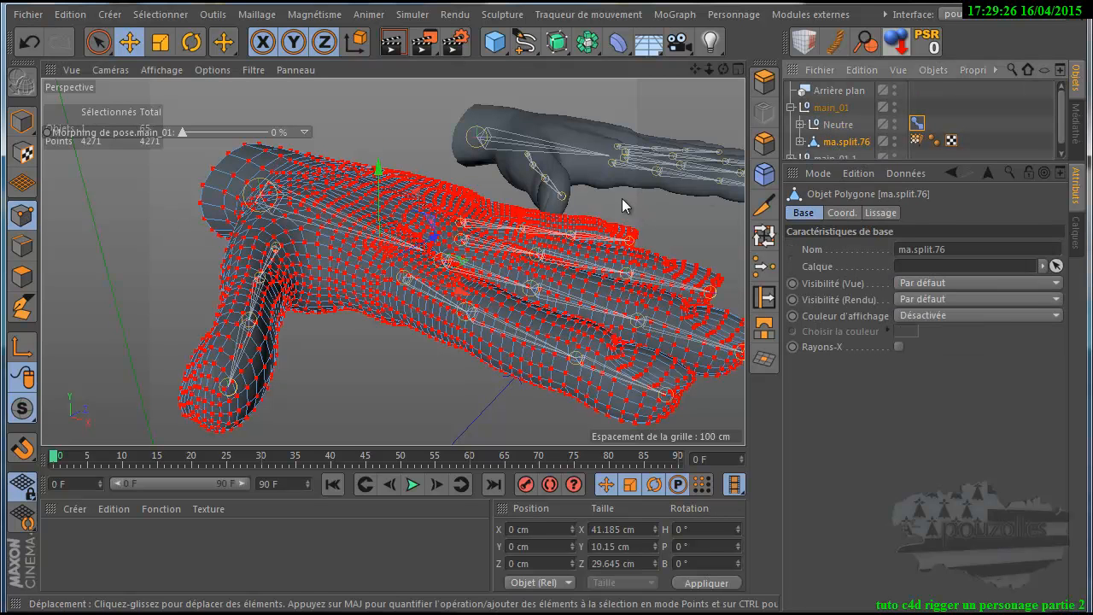
left_click(23, 277)
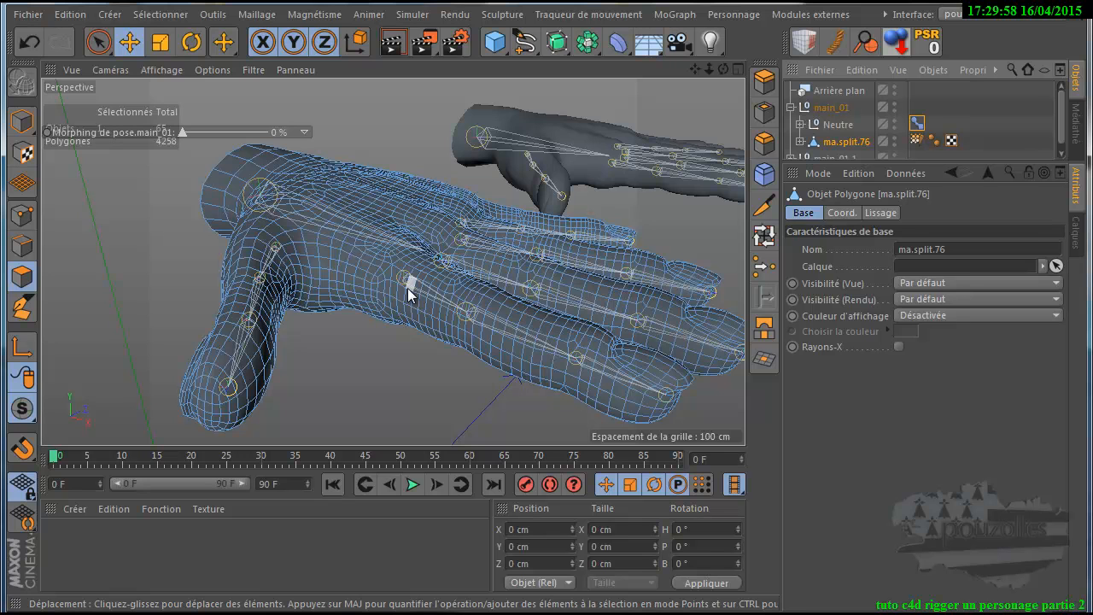
Step: Enlarge the object list, collapse main_01, and hide it in both the viewport and the render
scroll(405, 286, "down", 4)
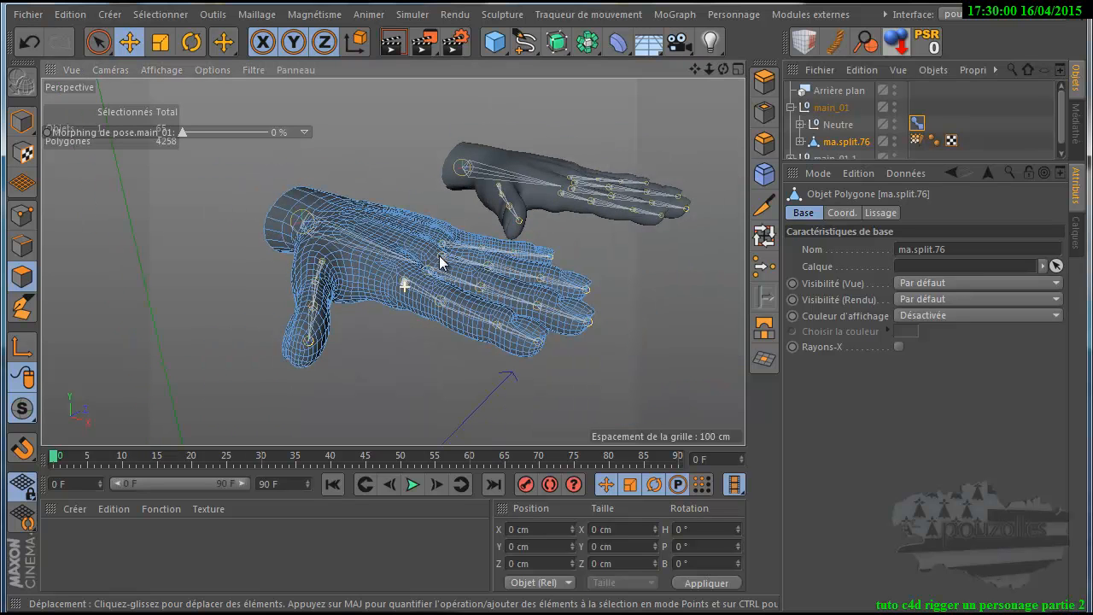
left_click_drag(723, 67, 545, 391)
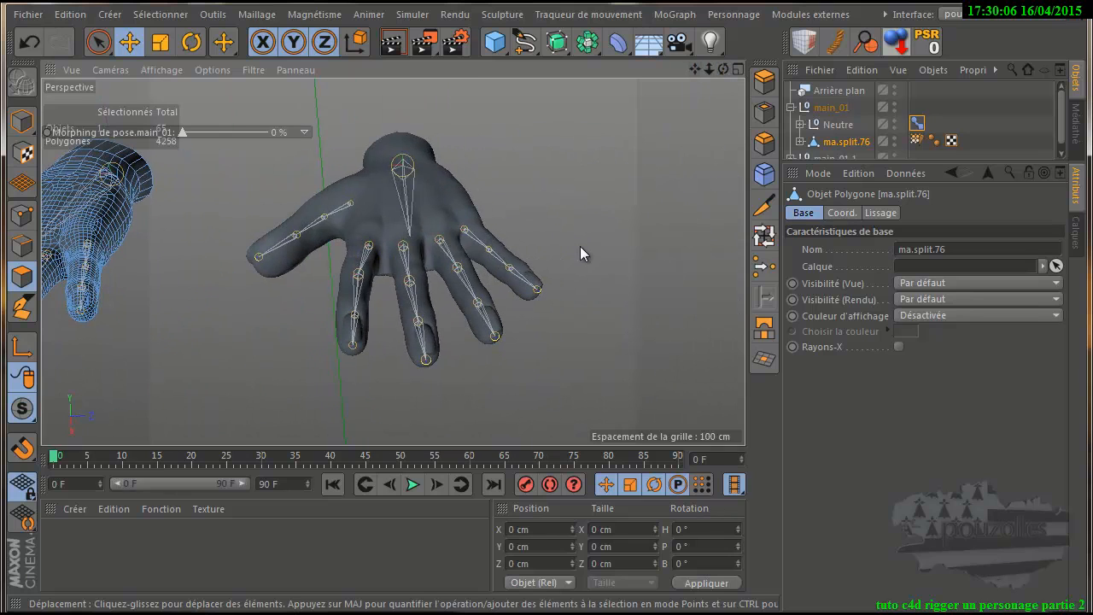
left_click_drag(837, 160, 839, 321)
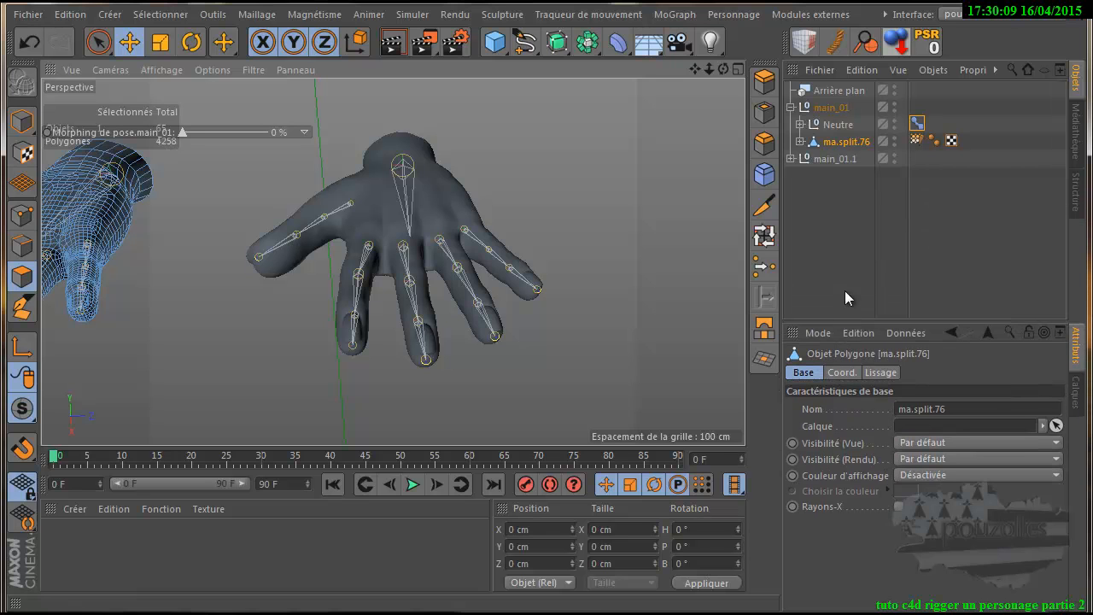
left_click(791, 106)
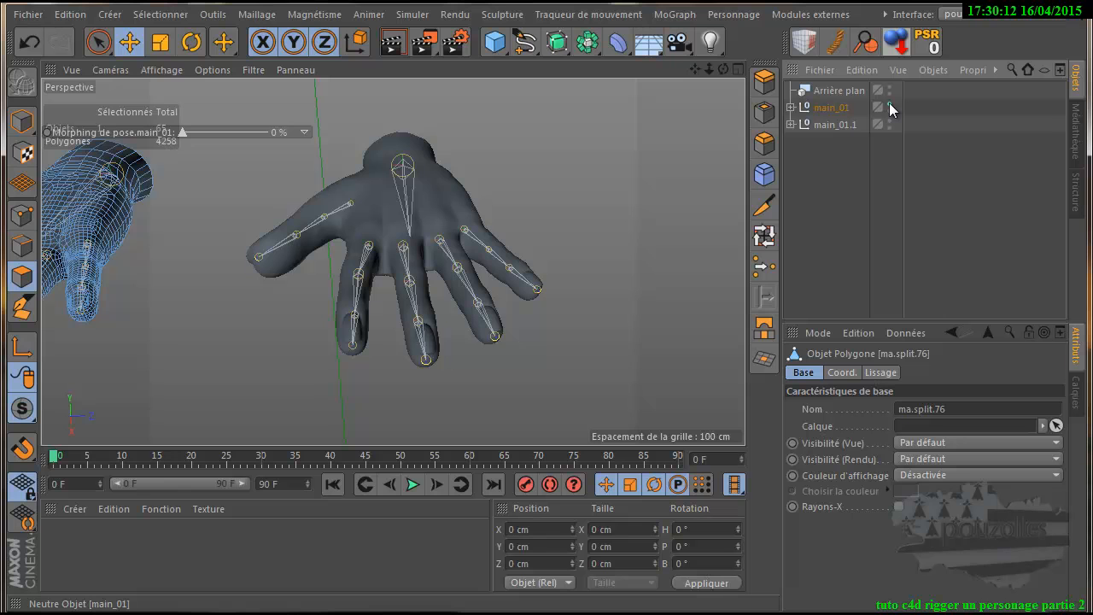
double_click(889, 105)
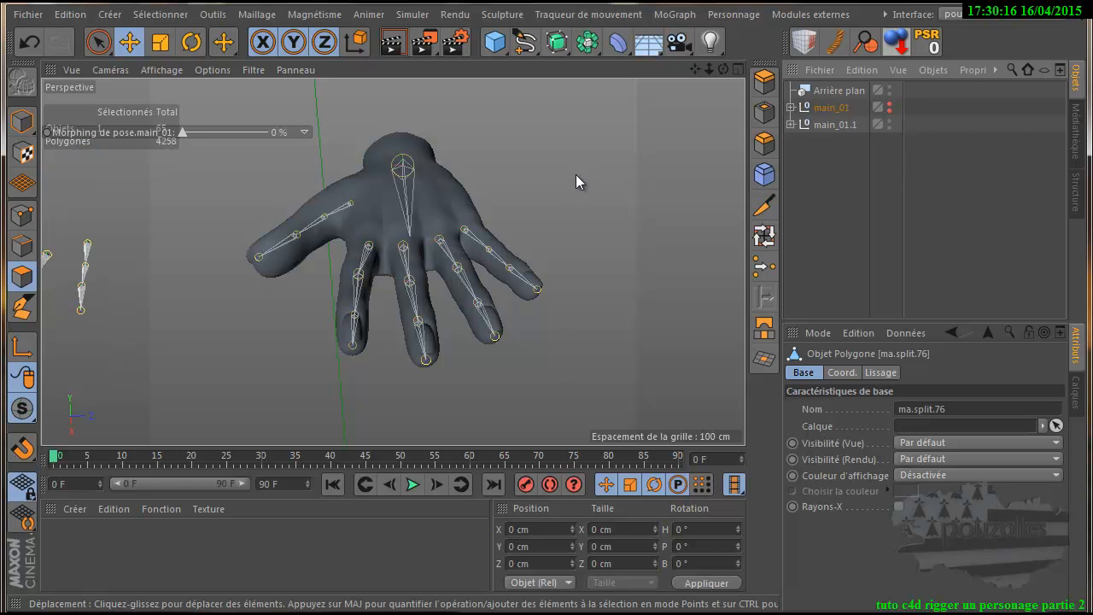
Step: Frame the main_01.1 hand in the viewport and expand its object hierarchy
scroll(573, 179, "down", 4)
scroll(573, 181, "up", 2)
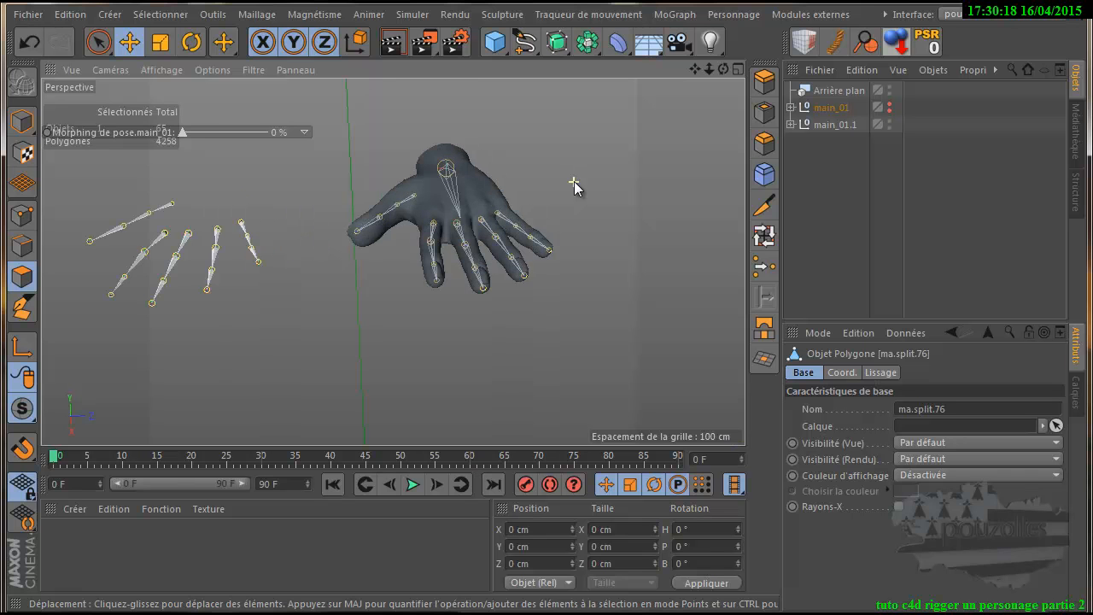
scroll(574, 181, "up", 4)
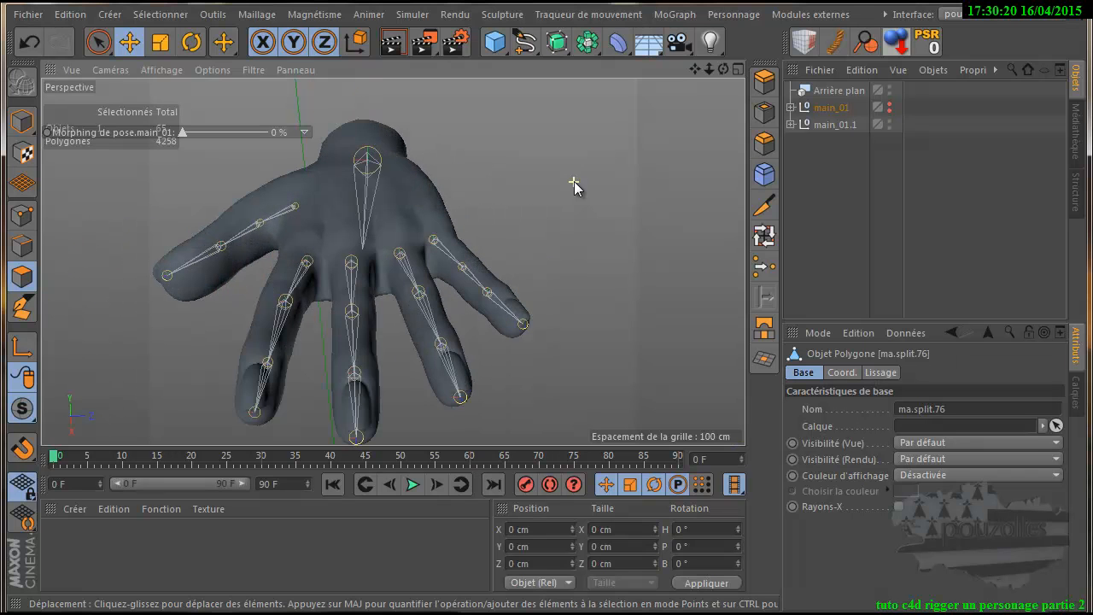
left_click_drag(695, 70, 548, 390)
left_click_drag(727, 69, 467, 105)
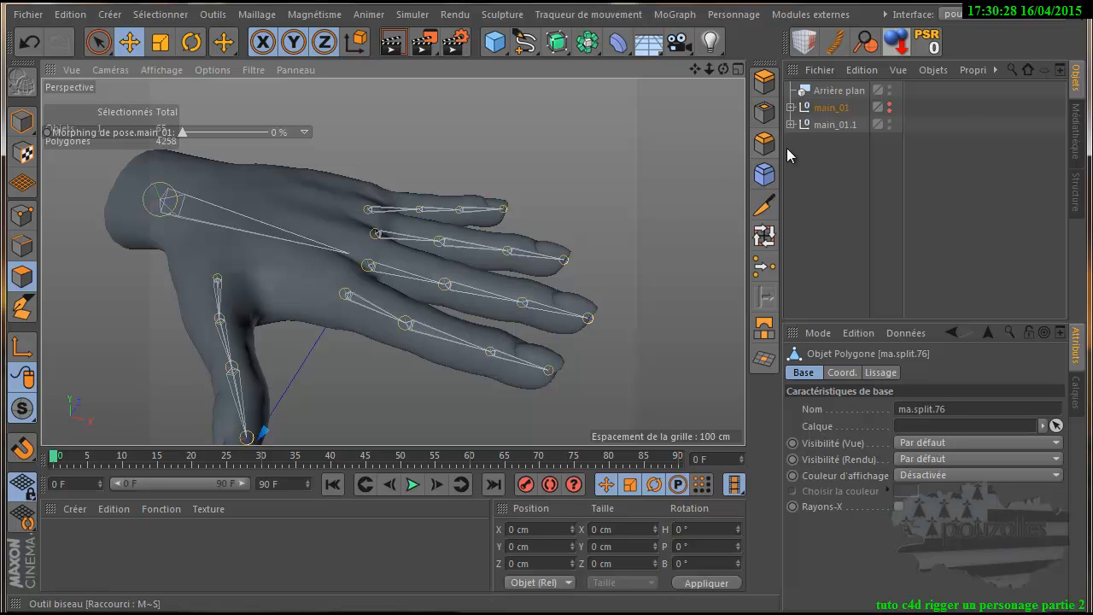
left_click(792, 124)
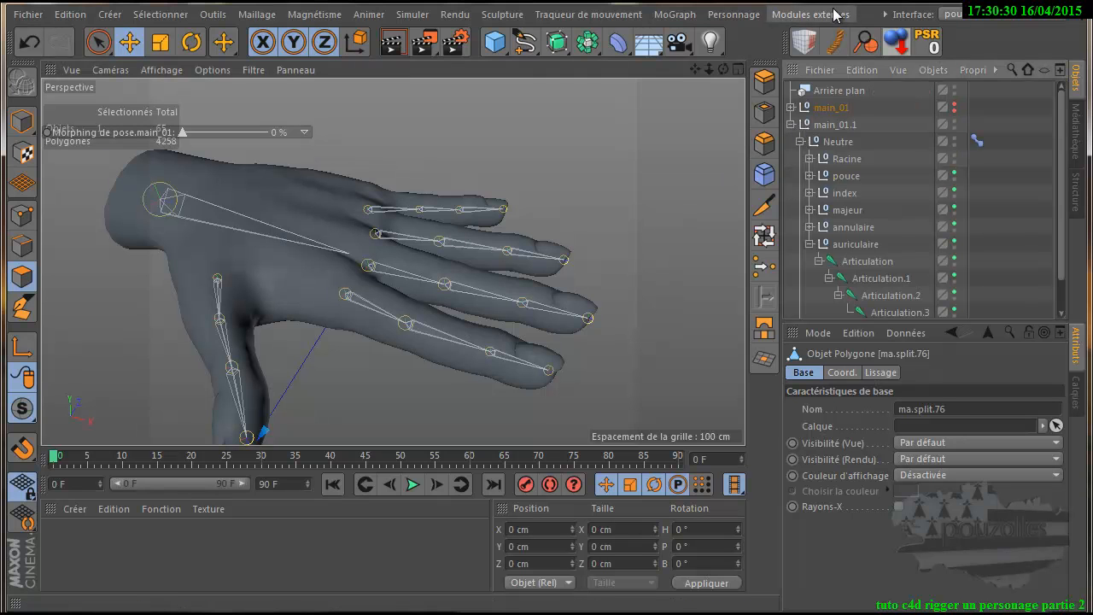
Step: Switch to the scene tuto c4d rigger un personage partie 2.c4d and frame the forearm and hand
mouse_move(902, 56)
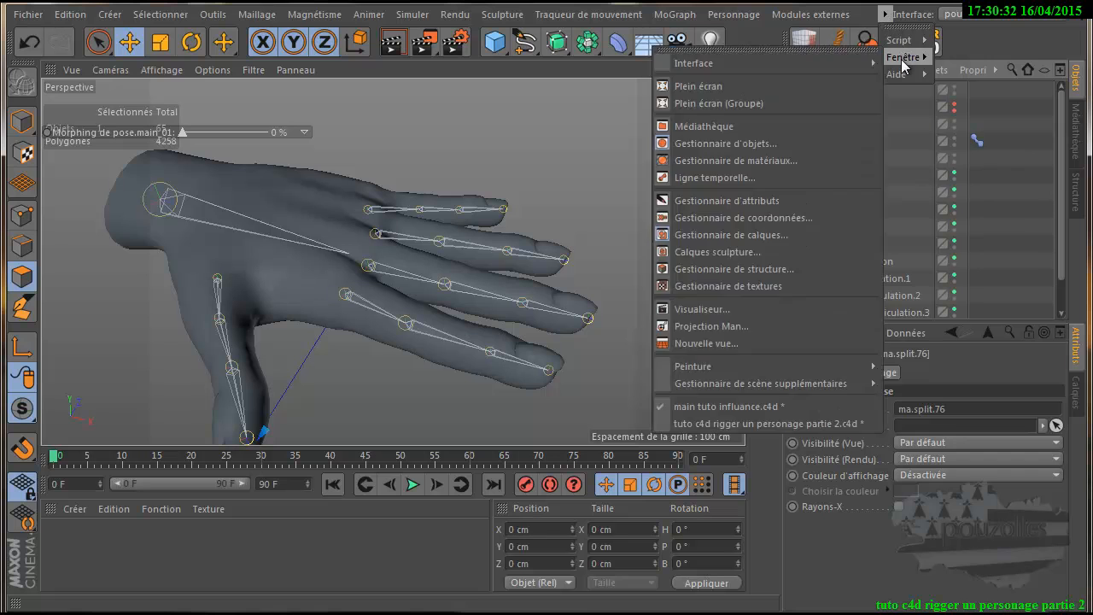
mouse_move(751, 384)
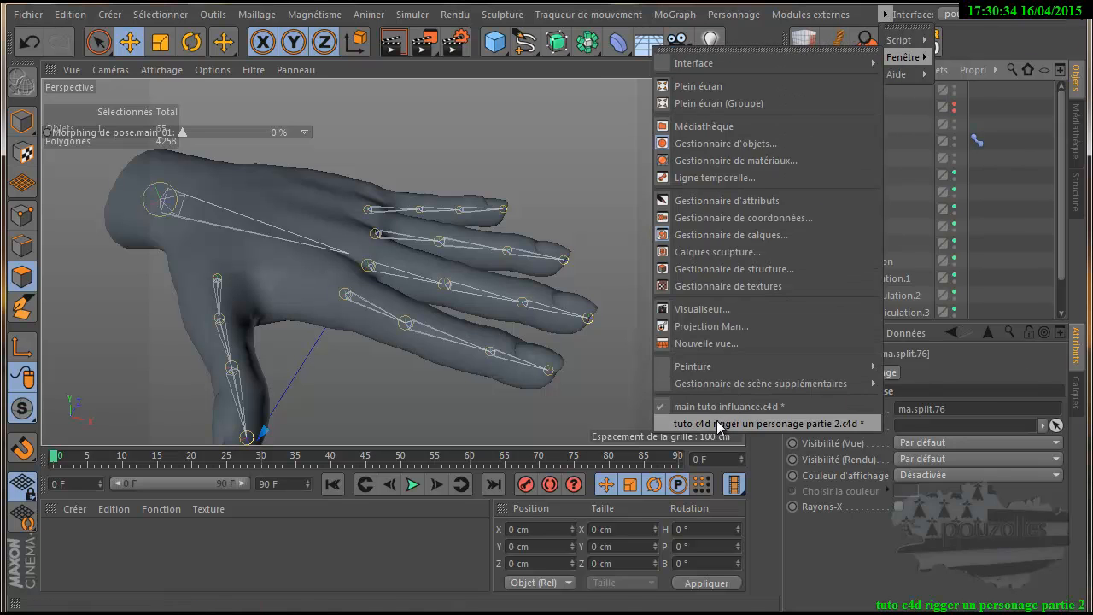
left_click(717, 422)
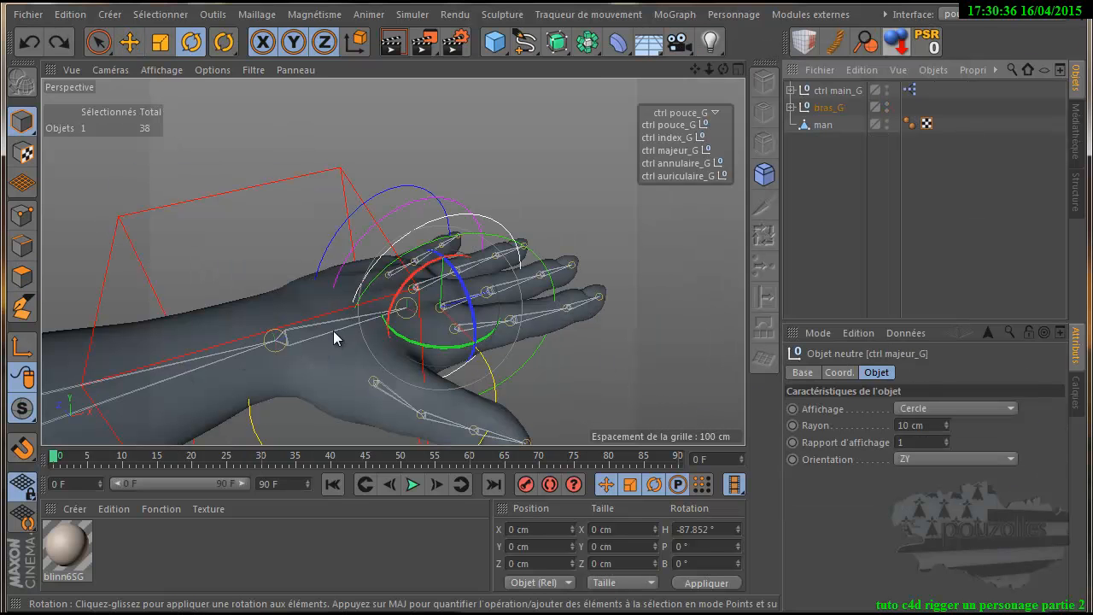
scroll(325, 324, "down", 4)
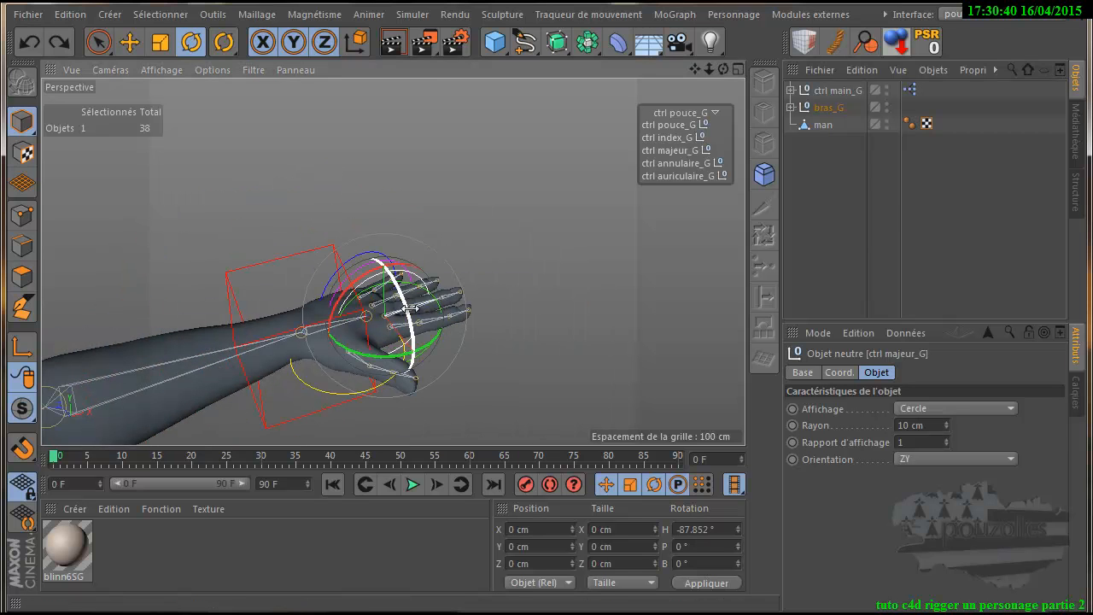
Step: Test the ctrl main_G controller by moving it along its Z axis, and undo the move
left_click(284, 257)
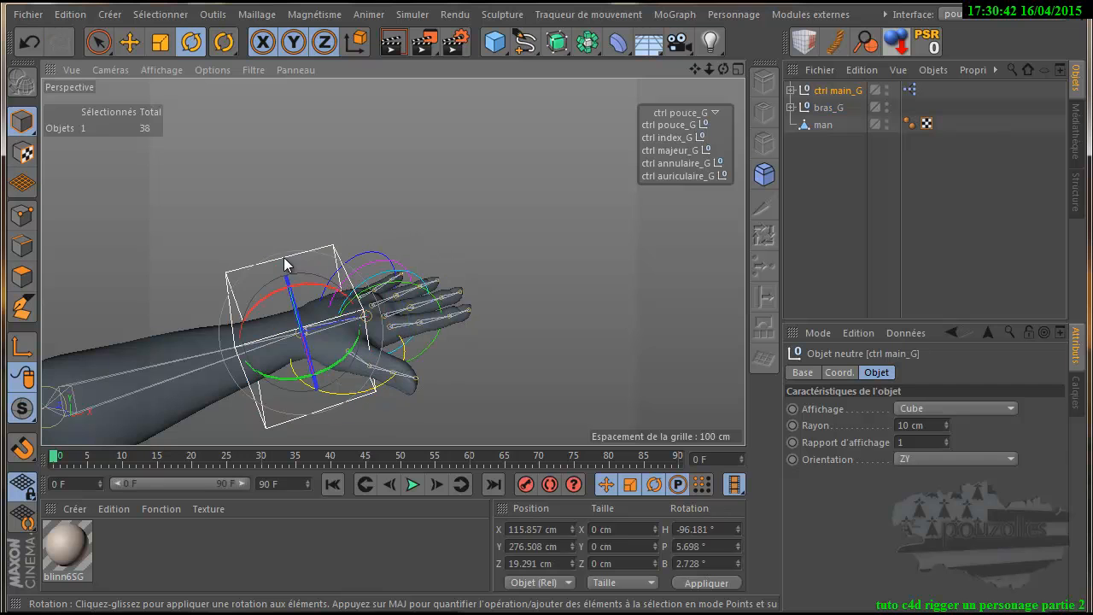
left_click(129, 41)
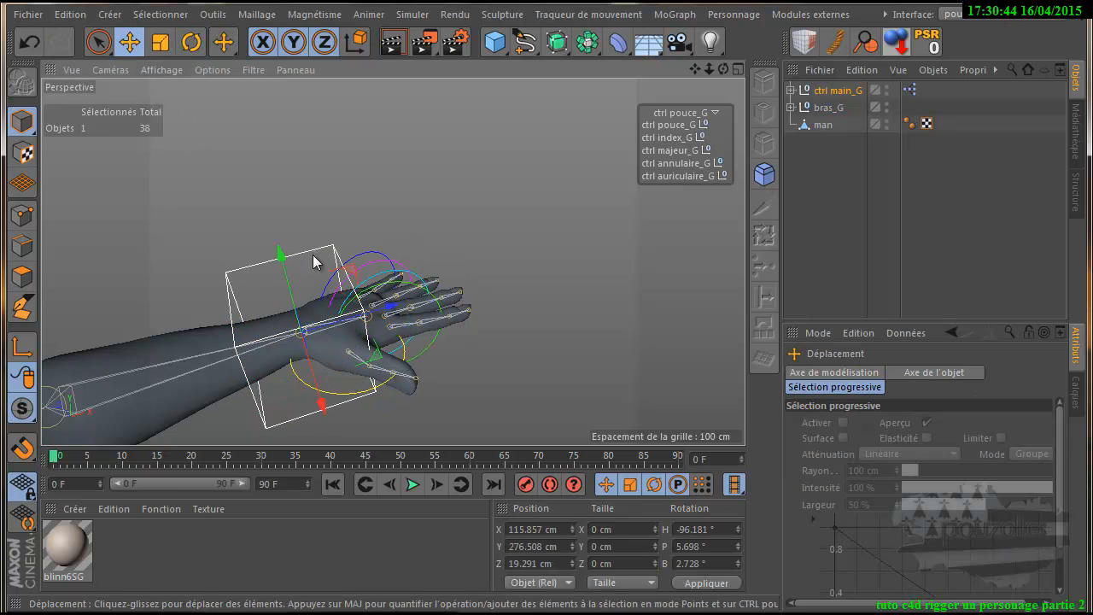
left_click_drag(389, 312, 367, 317)
left_click(30, 42)
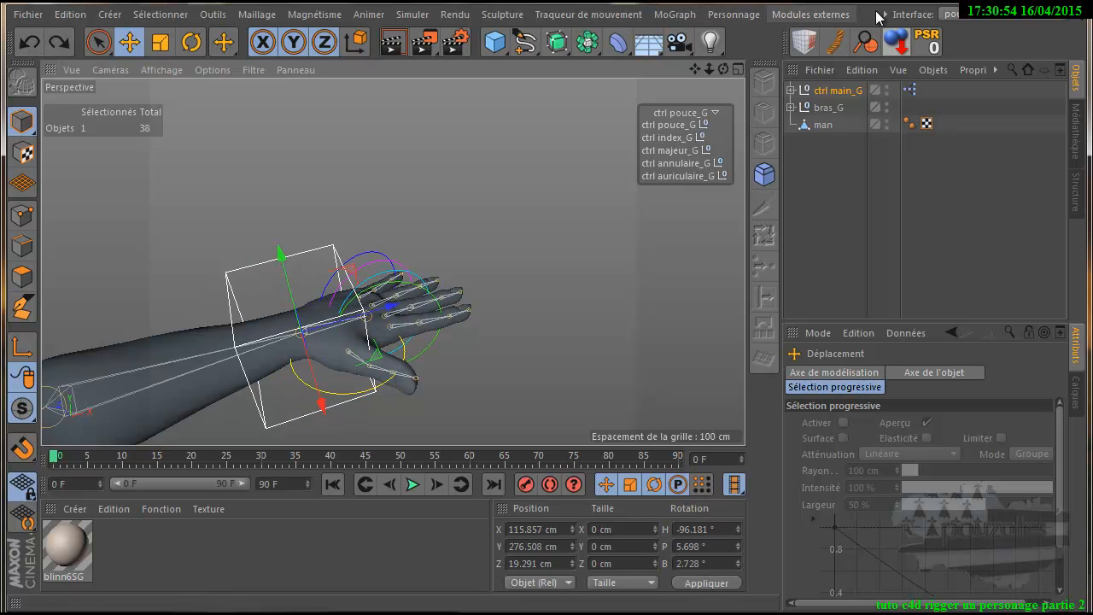
Step: Switch back to the scene main tuto influance.c4d
left_click(885, 14)
mouse_move(898, 58)
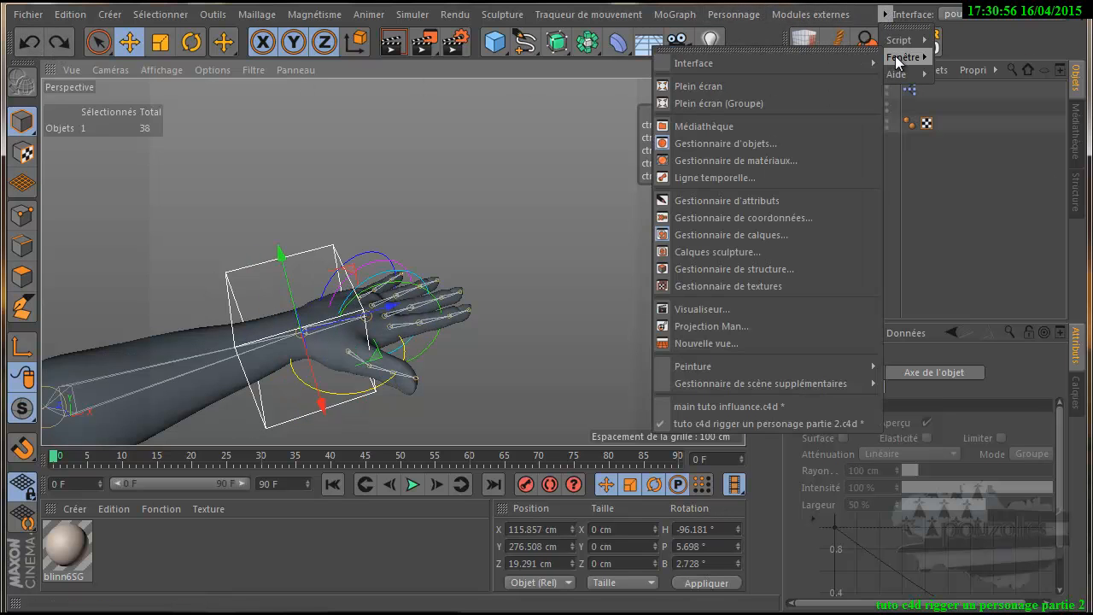
left_click(723, 406)
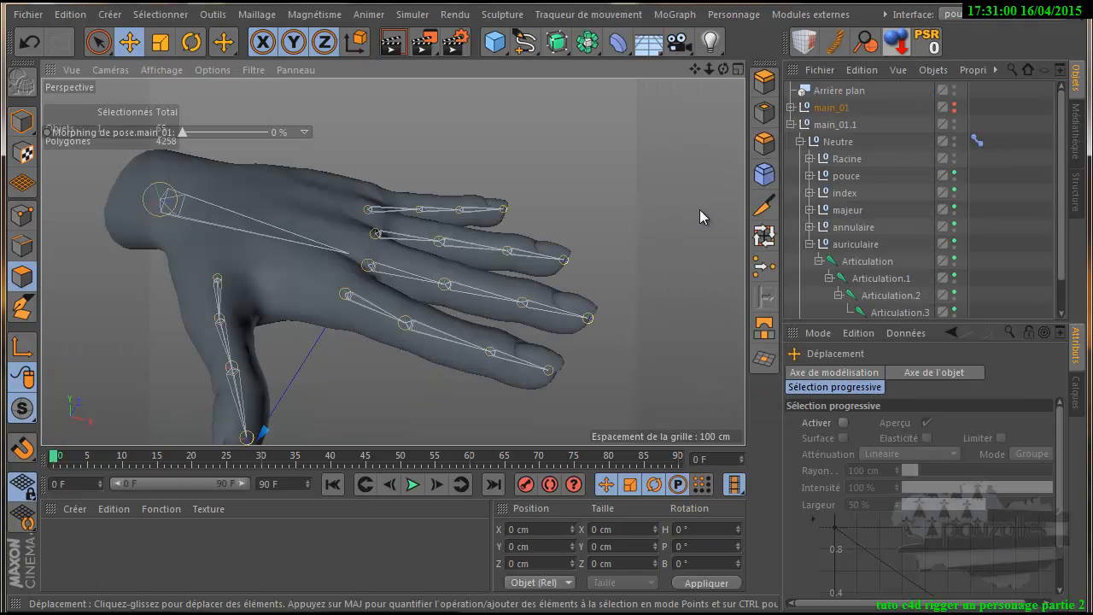
left_click(886, 15)
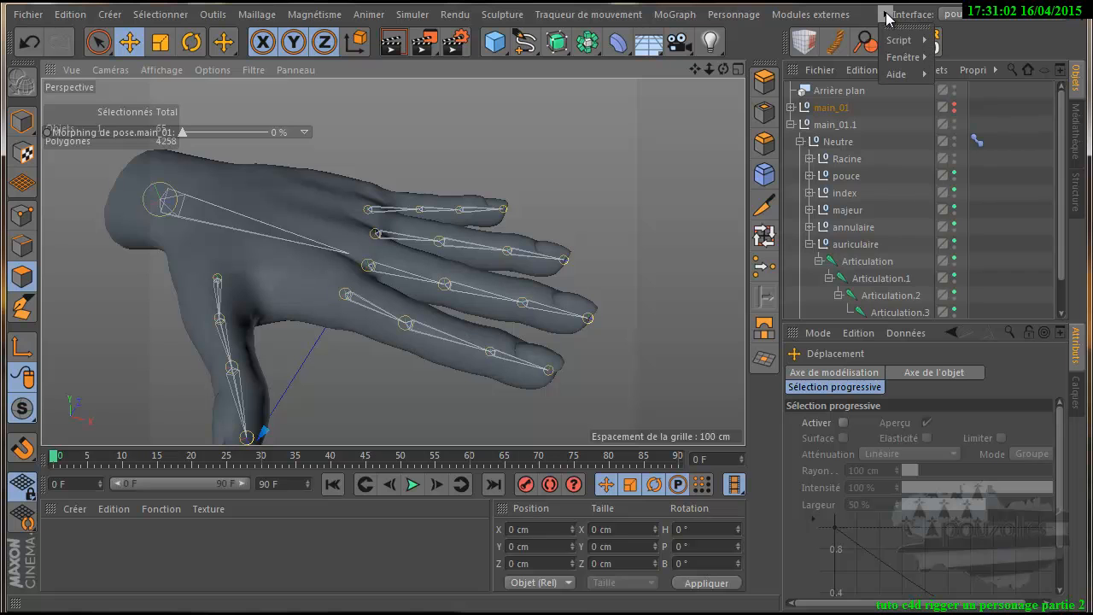
mouse_move(897, 59)
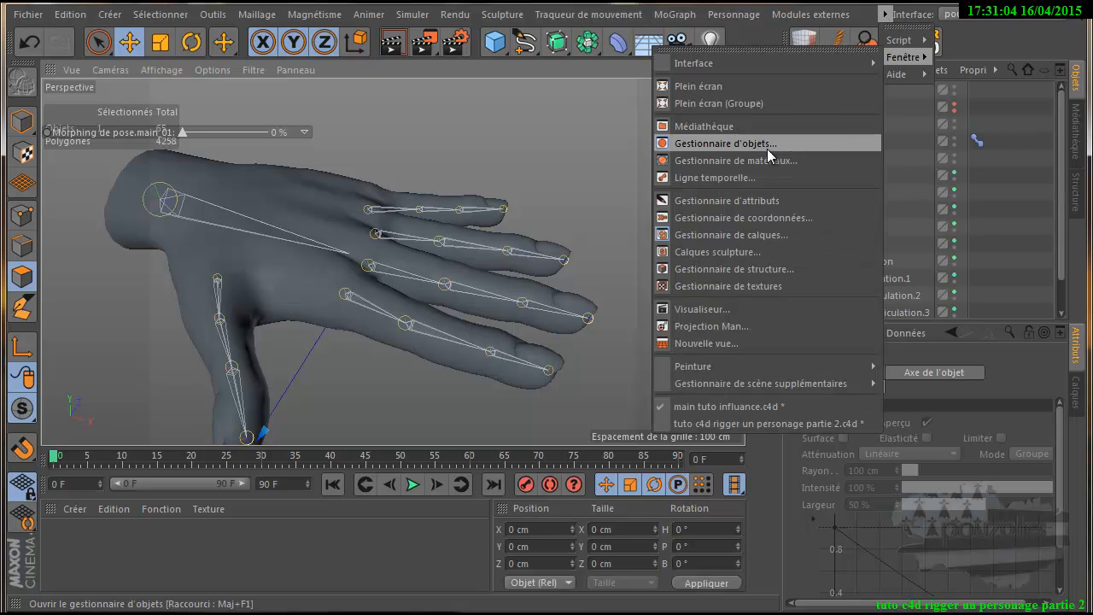
left_click(367, 15)
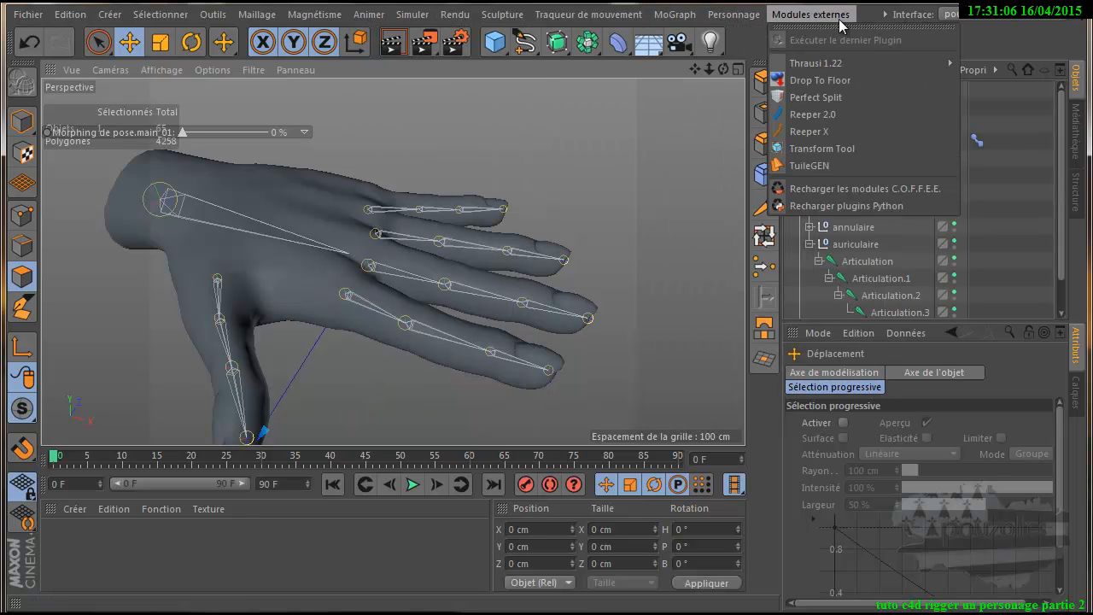
mouse_move(734, 24)
left_click(656, 161)
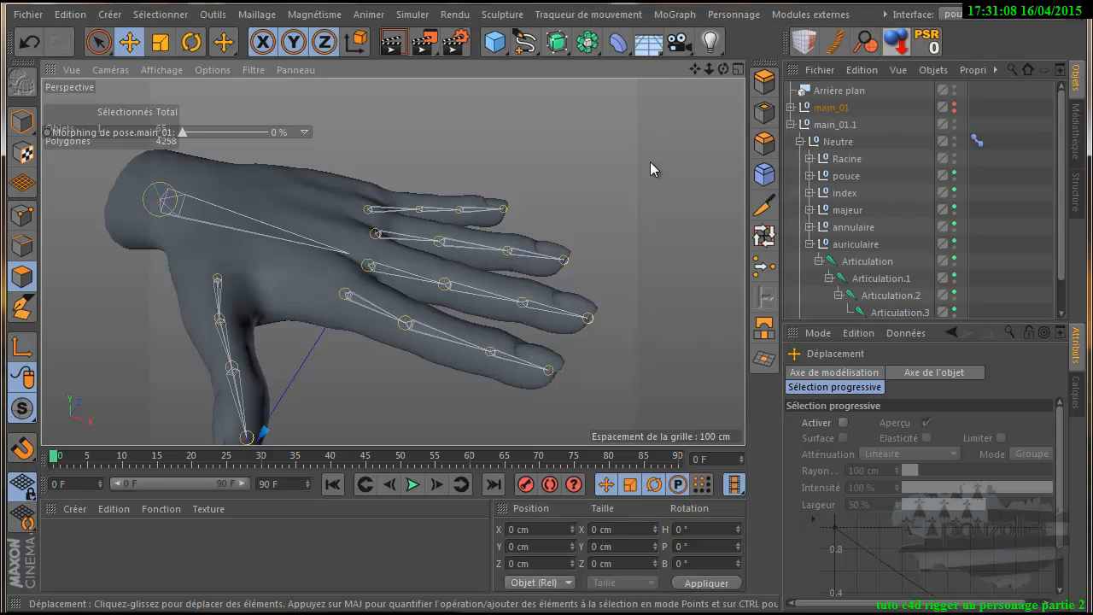
Step: Enlarge the object list so the whole expanded main_01.1 hierarchy fits, down to ma.split.76 and Peau
left_click(792, 126)
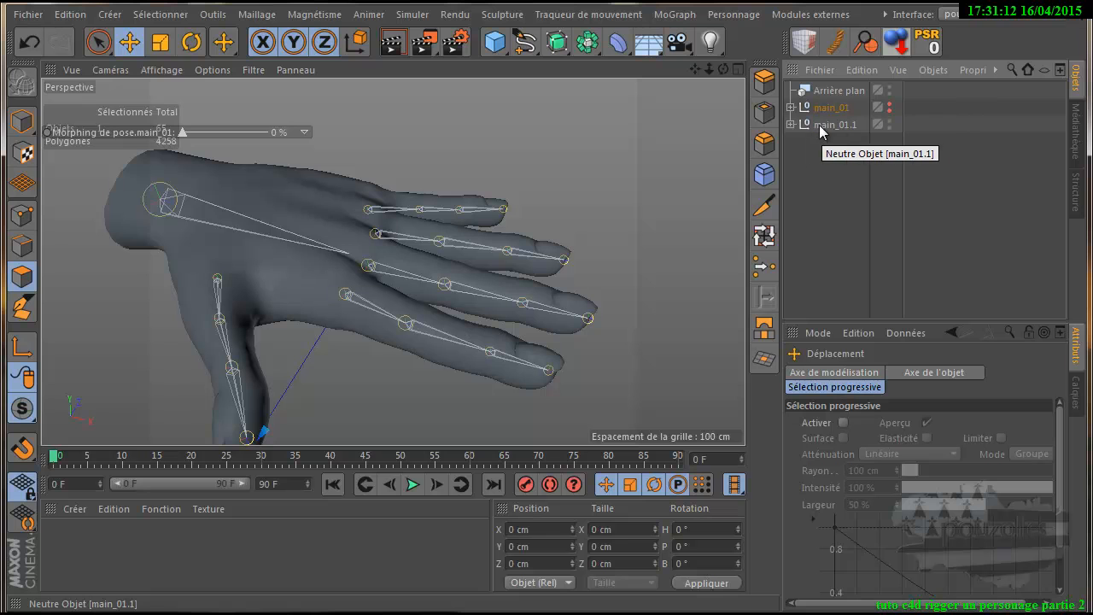
left_click(791, 125)
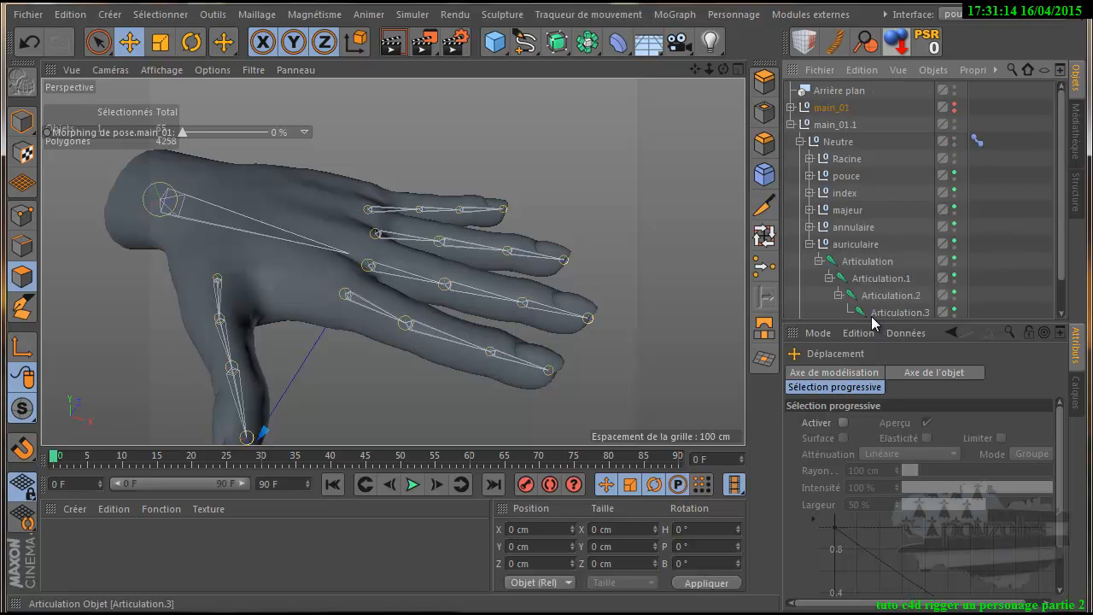
left_click_drag(869, 318, 868, 461)
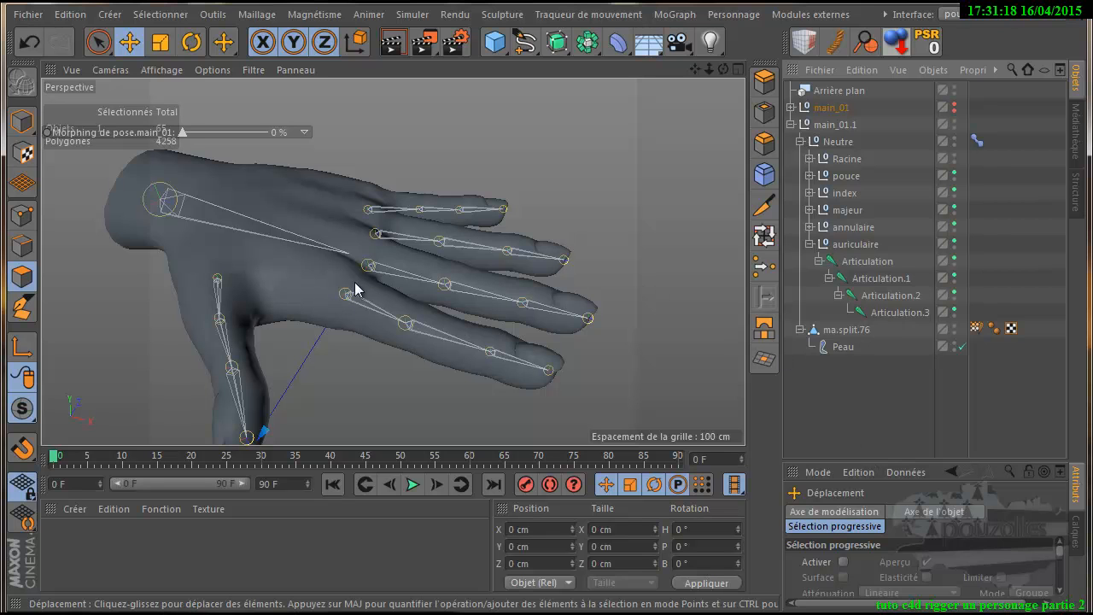
Step: Examine the hand's finger joints in the top view and the four-view layout, and return to an orbited perspective view
middle_click(316, 351)
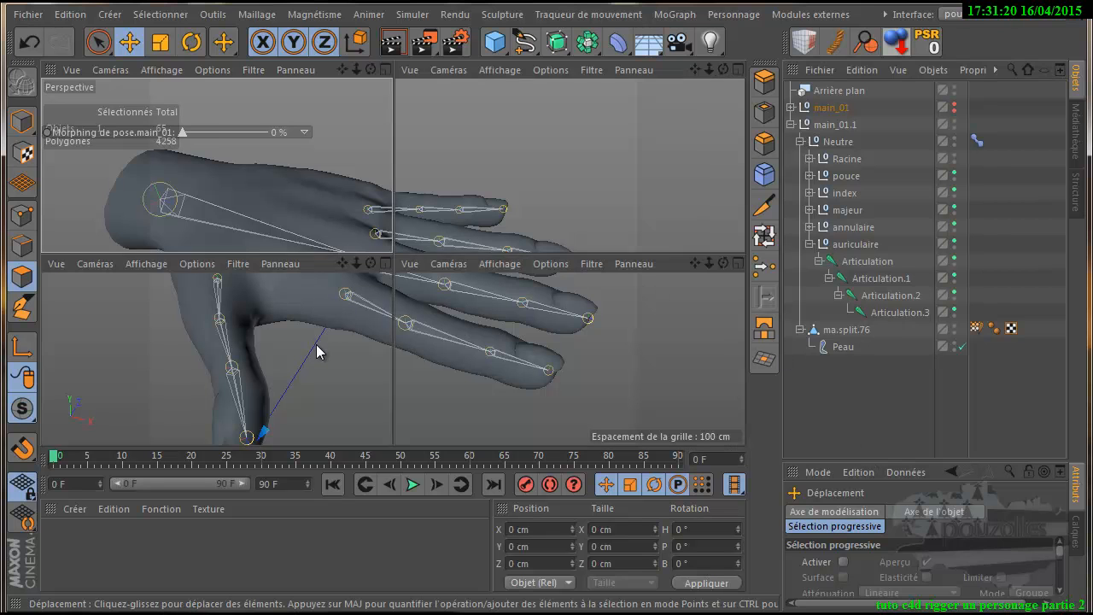
middle_click(479, 235)
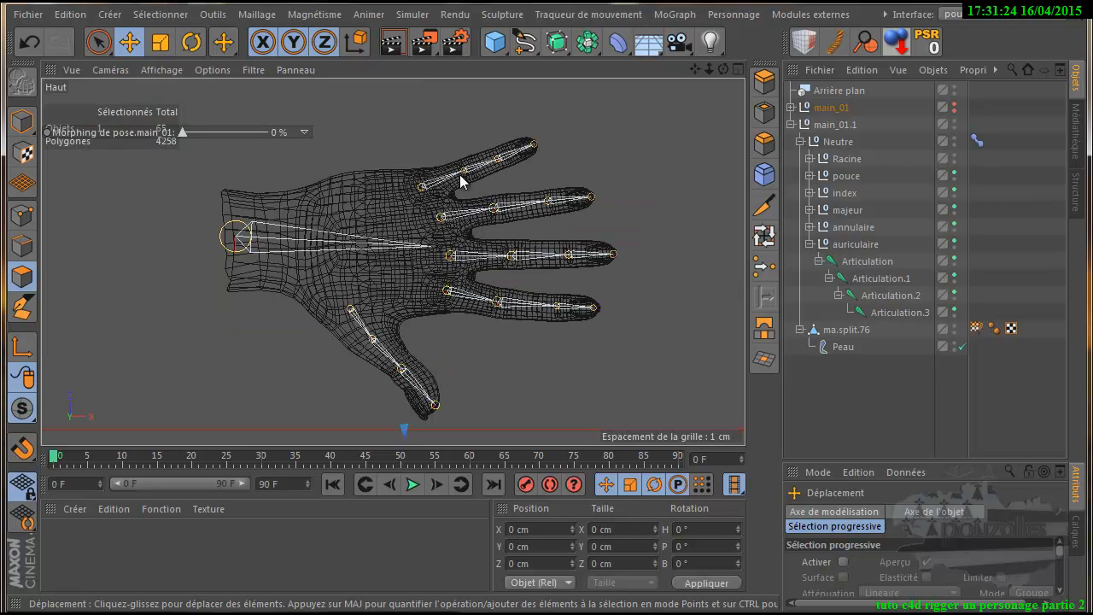
middle_click(347, 329)
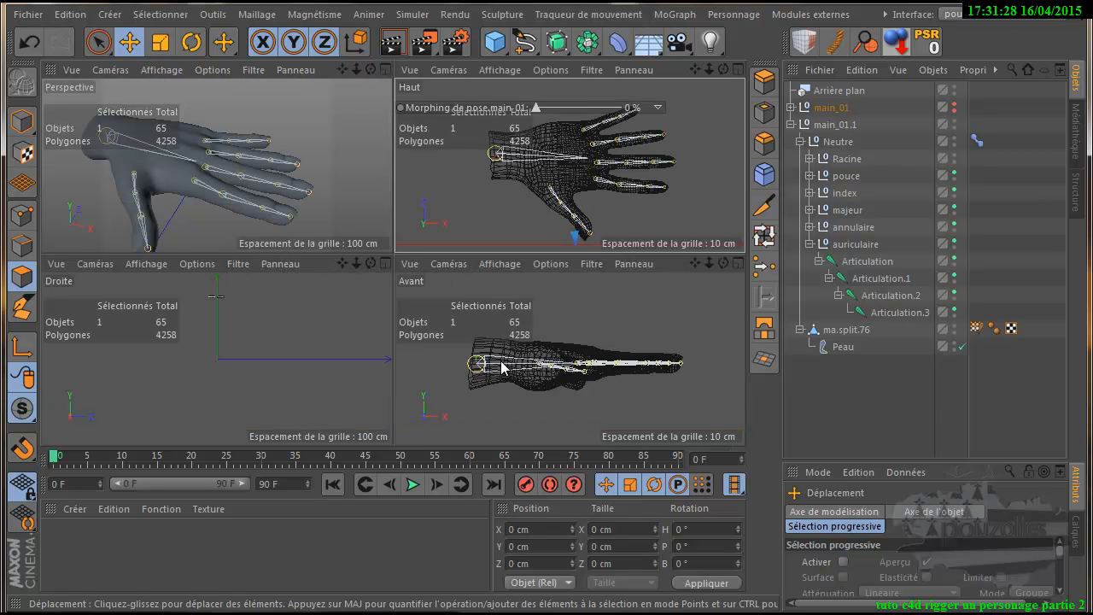
middle_click(210, 231)
mouse_move(547, 391)
left_mouse_down("alt")
mouse_move(555, 381)
mouse_move(539, 395)
mouse_move(549, 387)
mouse_move(549, 397)
left_mouse_up("alt")
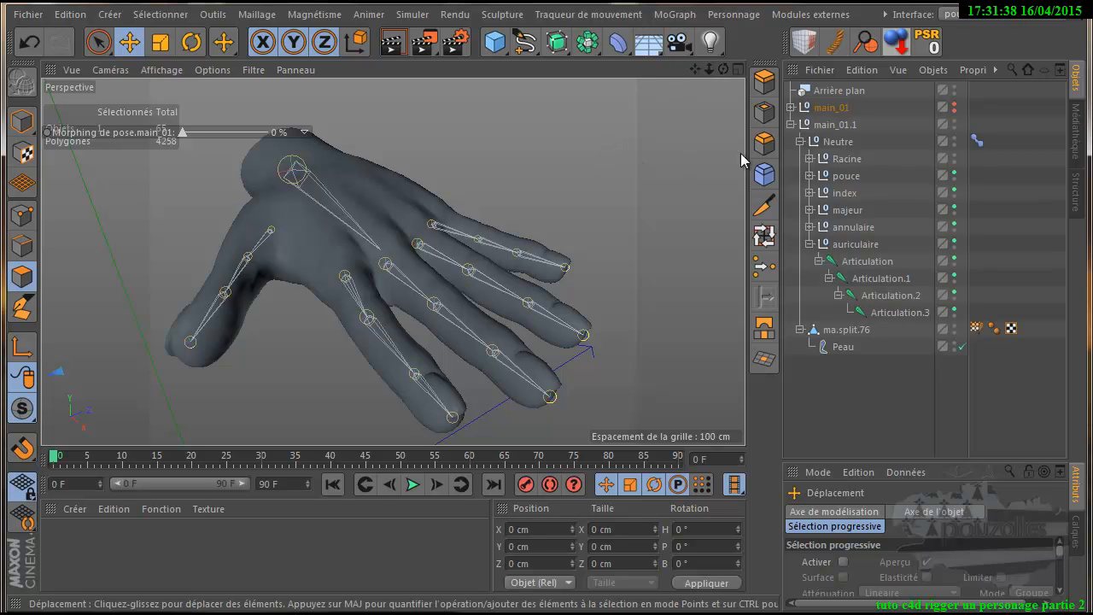
Step: Delete the pose morph tag from the Neutre null and the weight tag from the ma.split.76 mesh
left_click(978, 141)
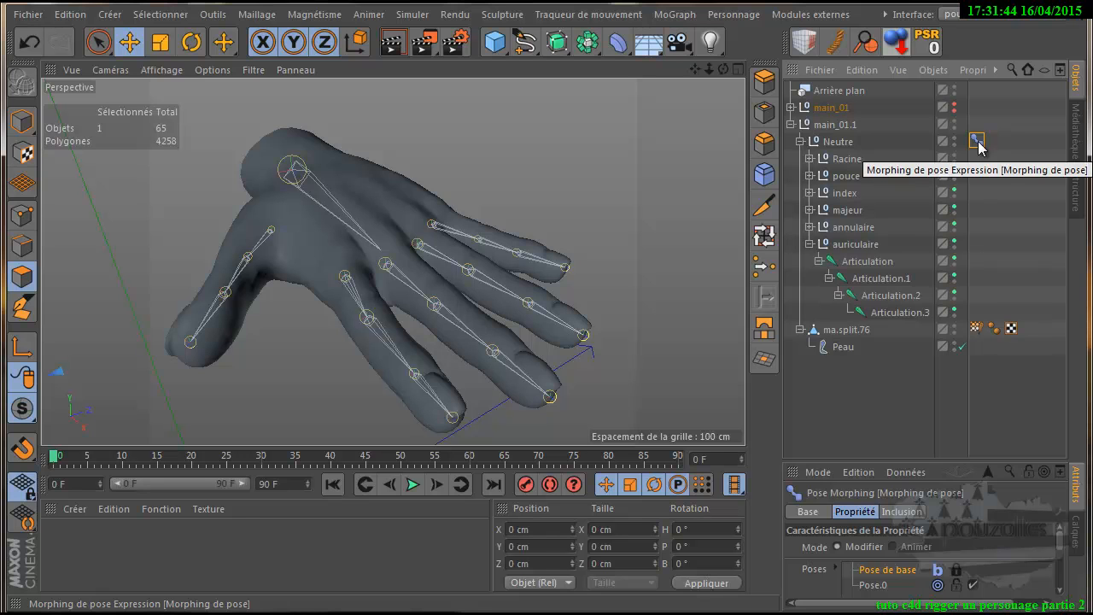
key("Delete")
left_click(978, 327)
key("Delete")
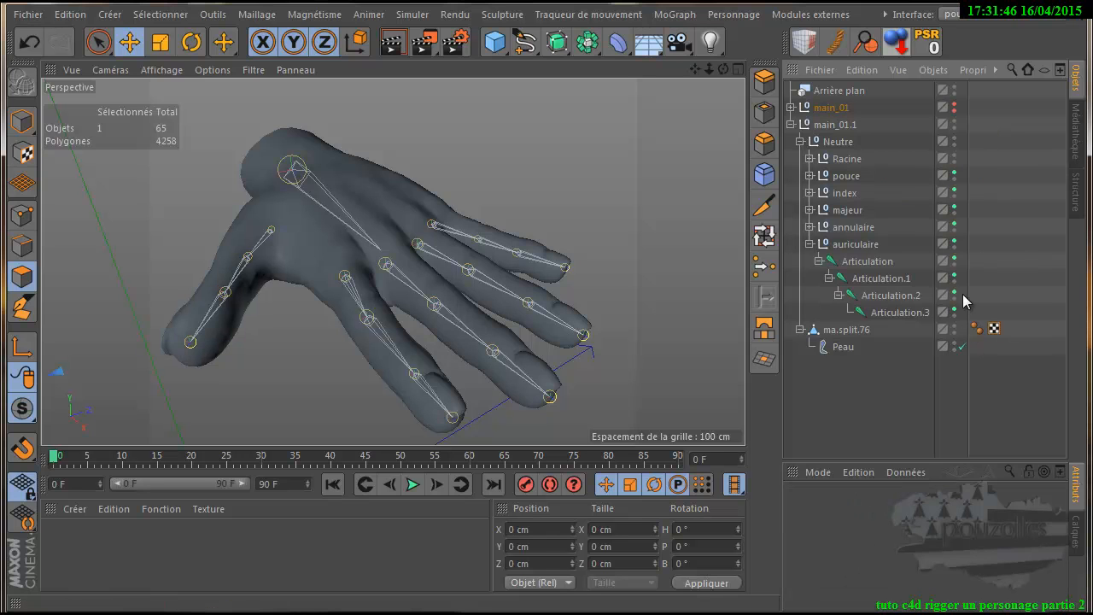
Step: Add an XPresso tag to the main_01.1 null
left_click(832, 124)
right_click(834, 126)
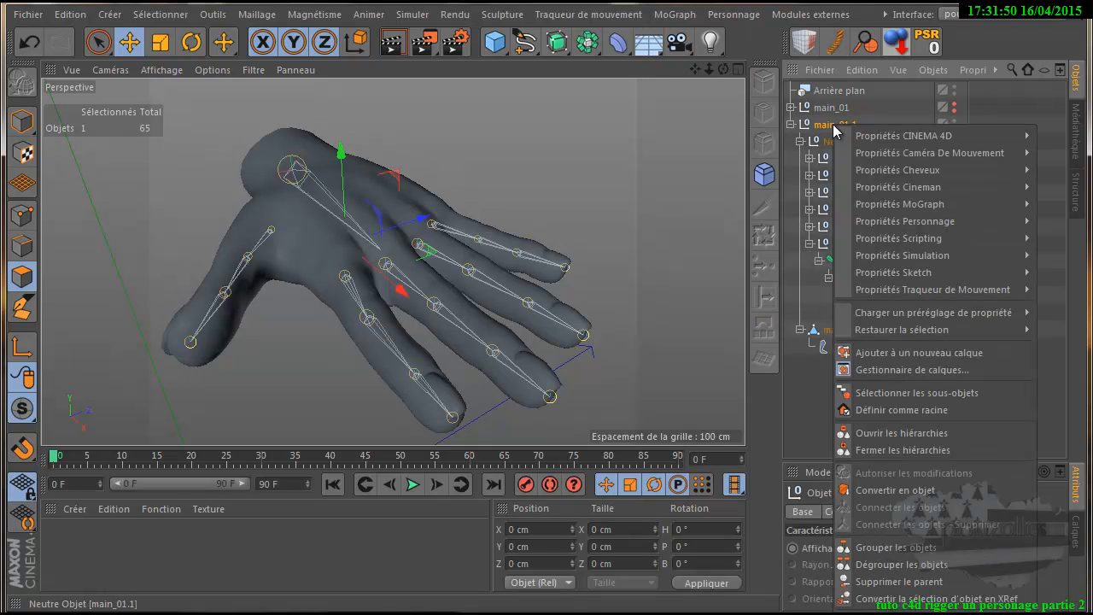
mouse_move(864, 137)
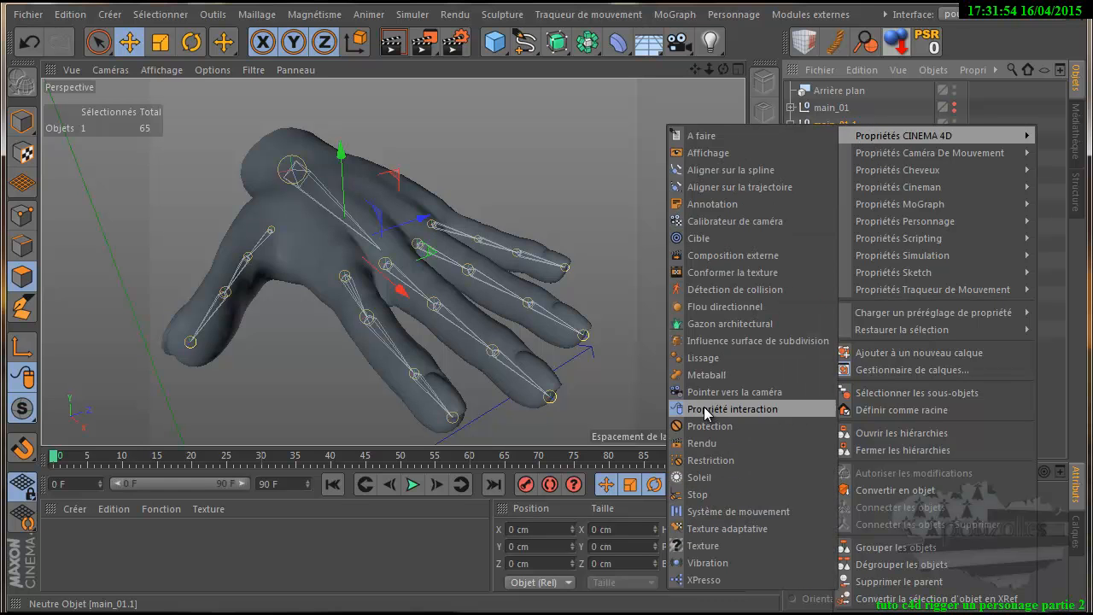
left_click(696, 580)
Step: Arrange the XPresso window beside the object list and collapse the auriculaire null's joint hierarchy
left_click_drag(556, 89, 472, 153)
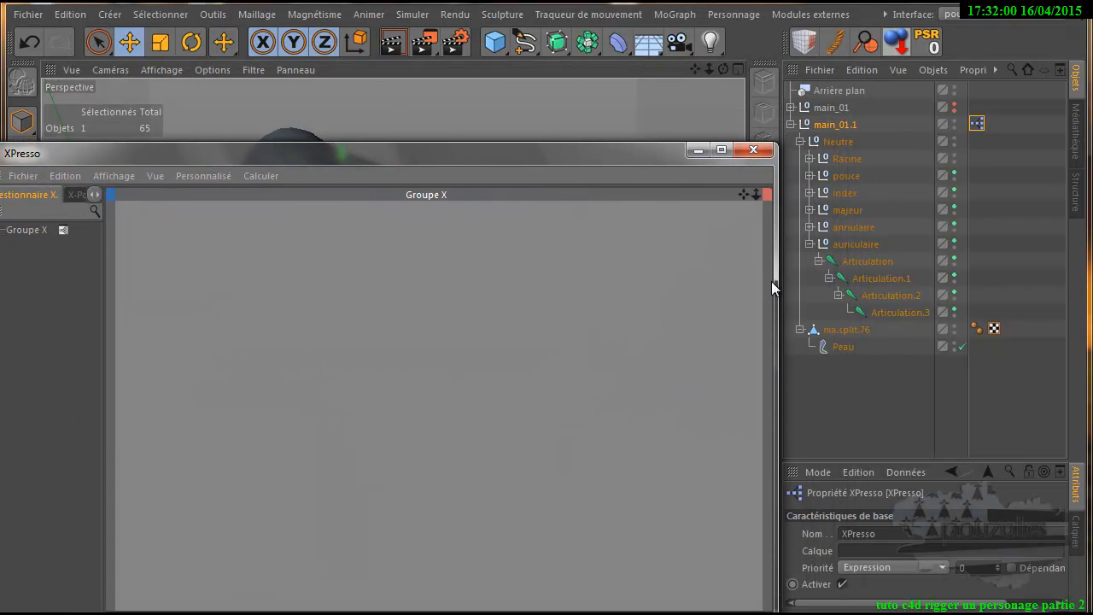
left_click_drag(780, 290, 695, 297)
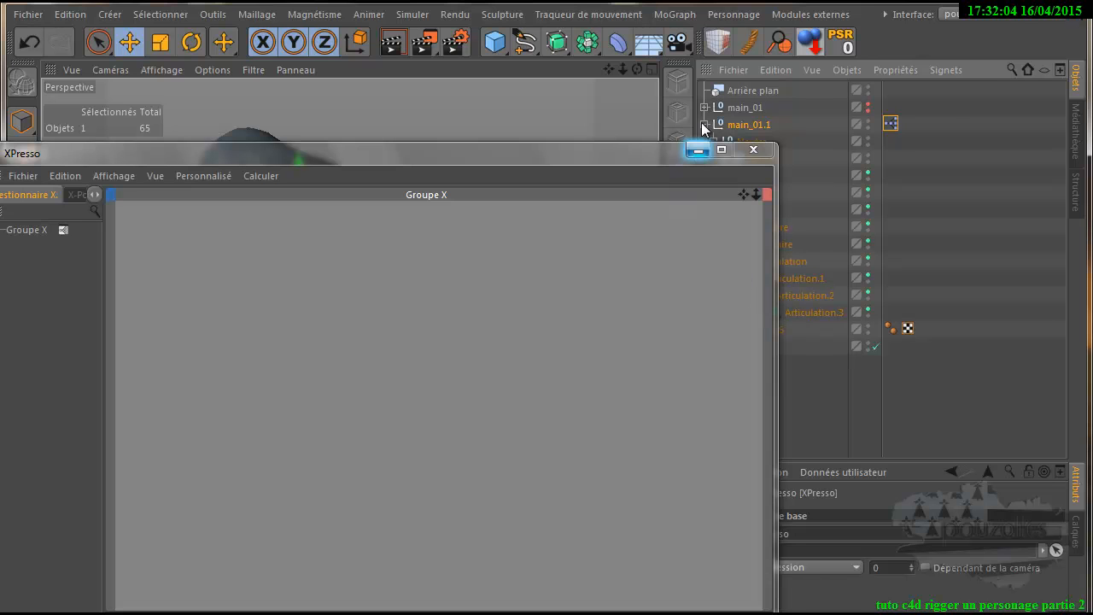
left_click_drag(693, 124, 726, 197)
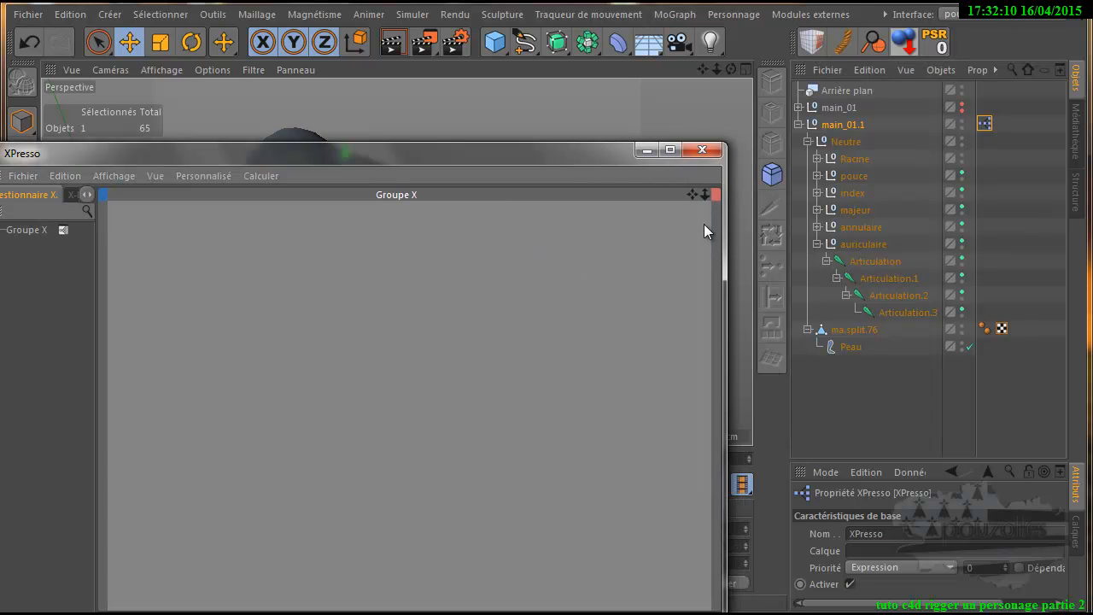
left_click(818, 244)
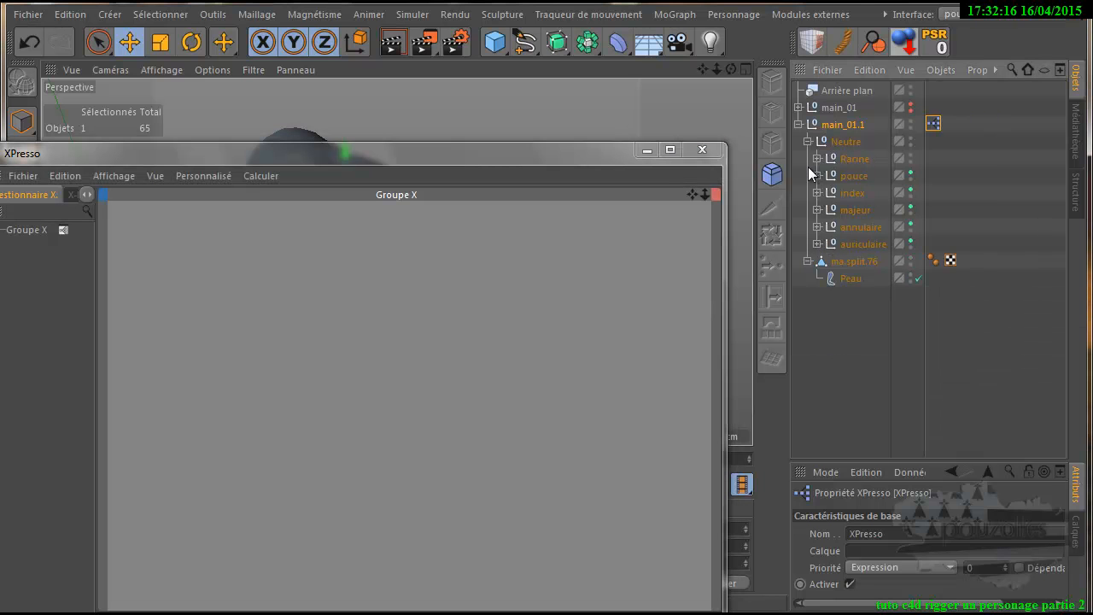
Step: Go through the finger nulls from pouce to auriculaire, and delete the Peau deformer under ma.split.76
left_click(854, 175)
left_click(854, 192)
left_click(855, 210)
left_click(859, 227)
left_click(862, 243)
left_click(832, 280)
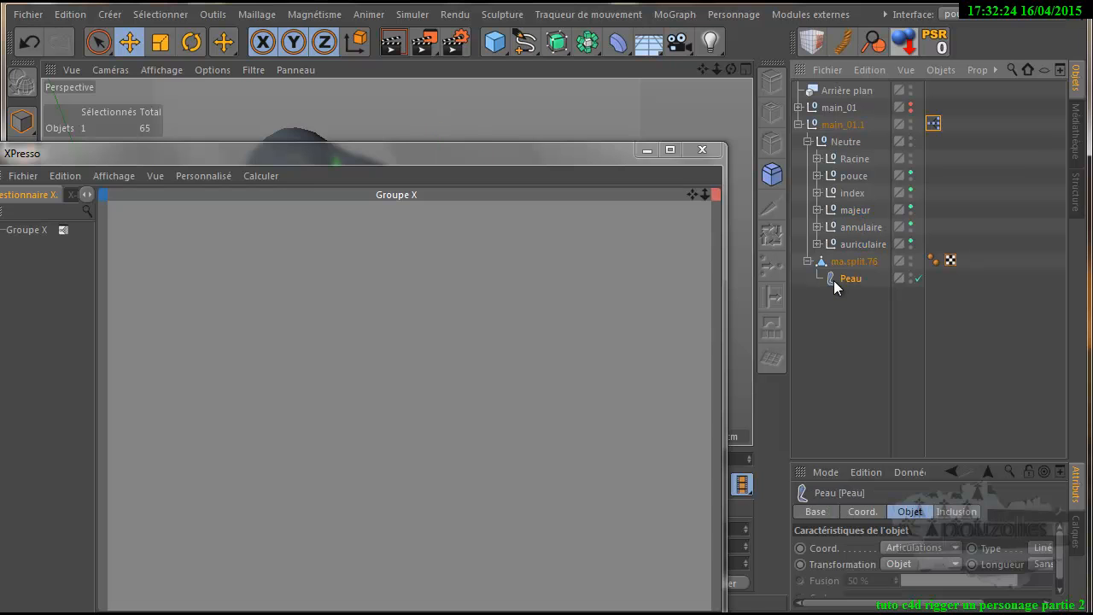
key("Delete")
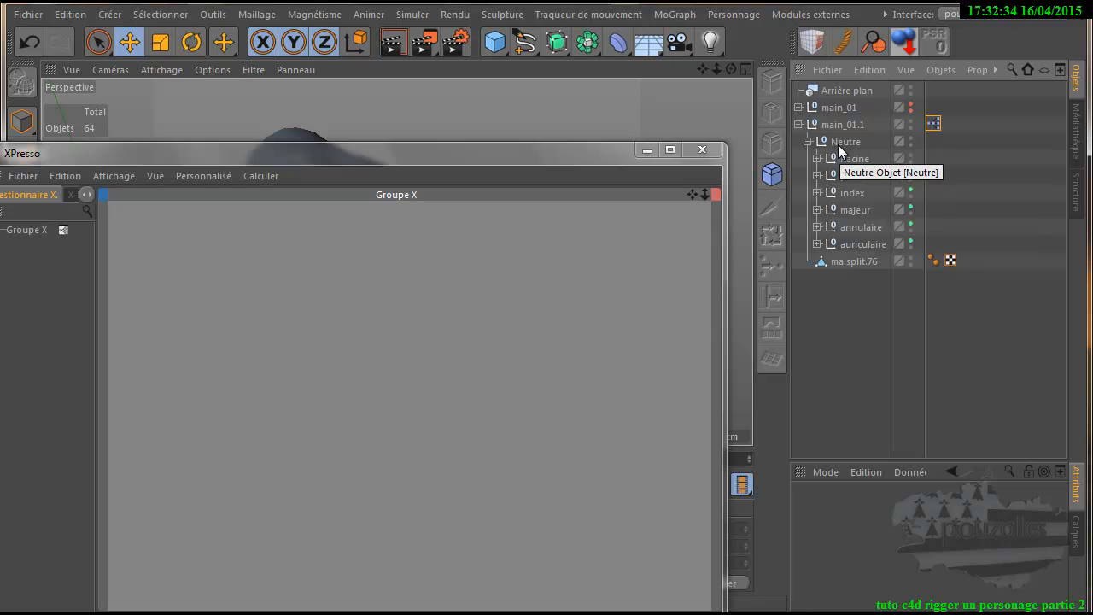
Step: Switch to the scene tuto c4d rigger un personage partie 2.c4d and close the XPresso editor
left_click(886, 14)
mouse_move(898, 60)
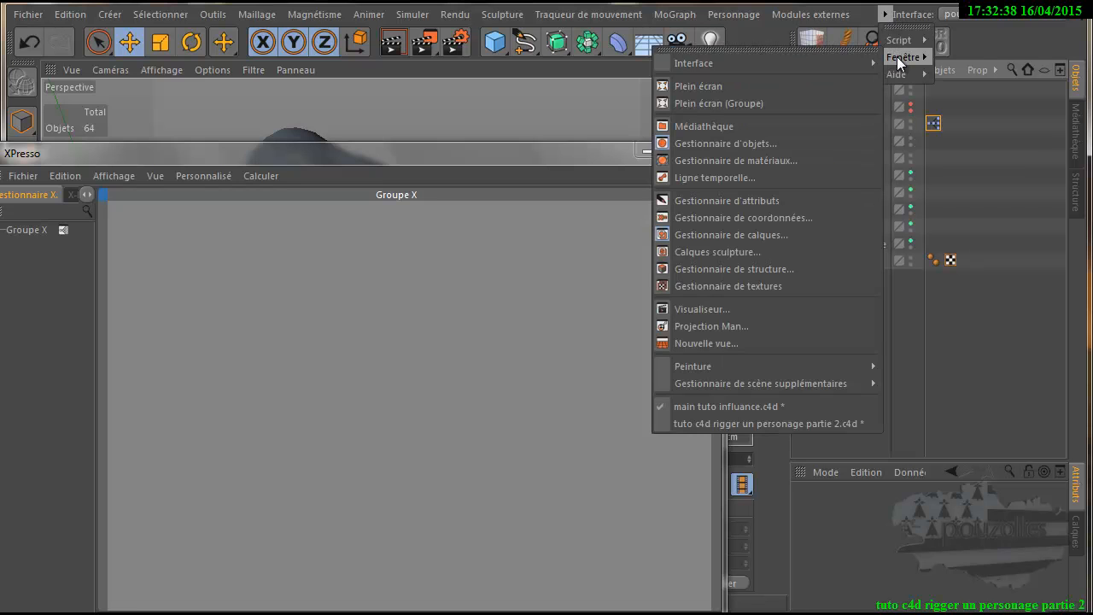
left_click(732, 423)
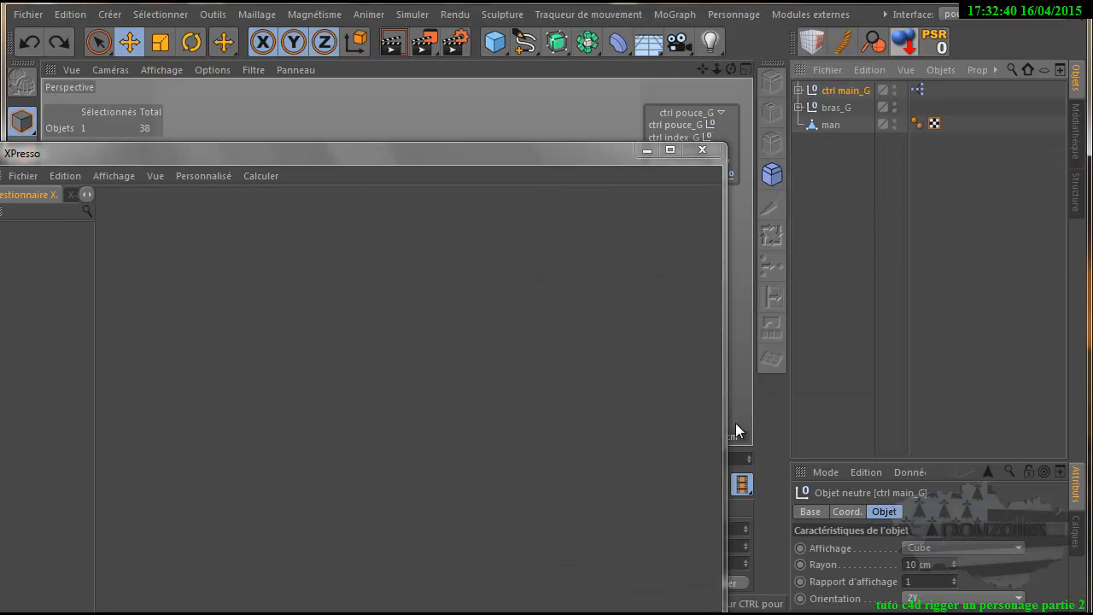
left_click(701, 150)
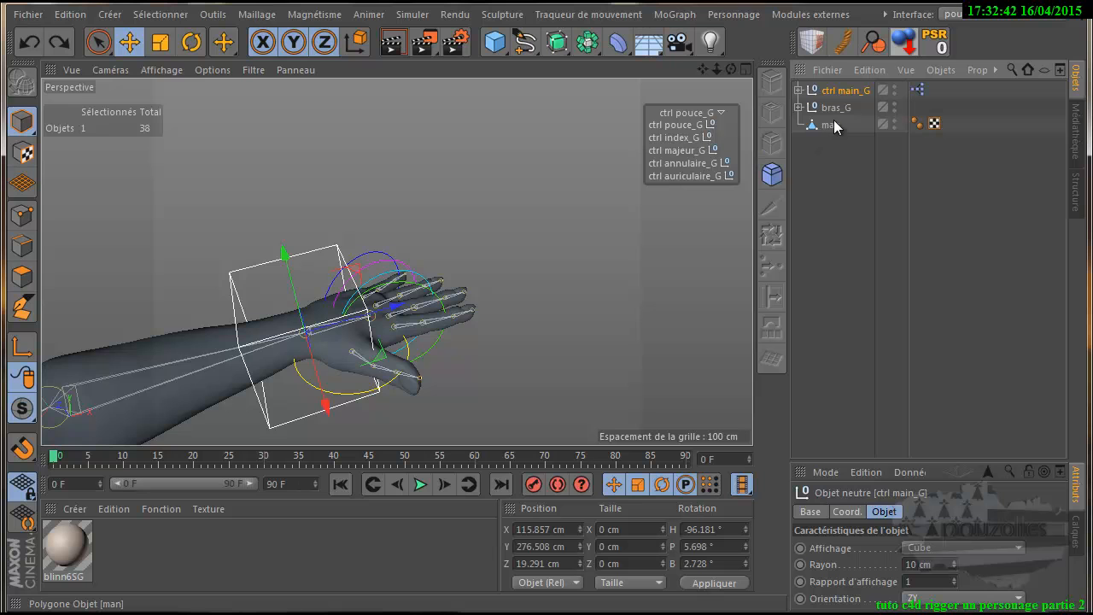
Step: Expand the bras_G hierarchy, collapse its five finger nulls from pouce_G to auriculaire_G, and select the poignée_G joint
left_click(799, 108)
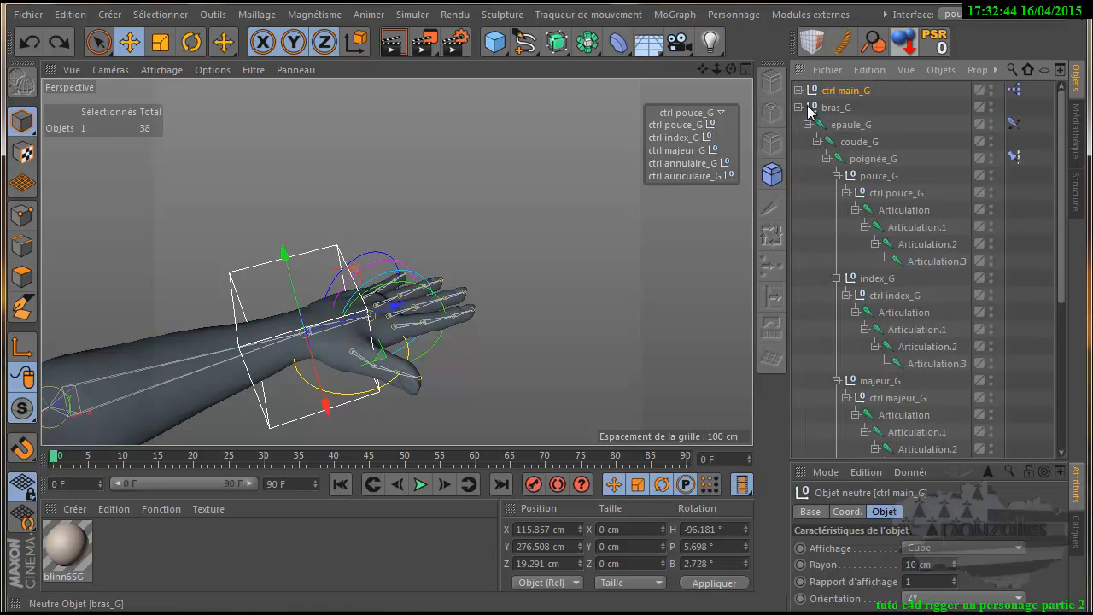
left_click(836, 176)
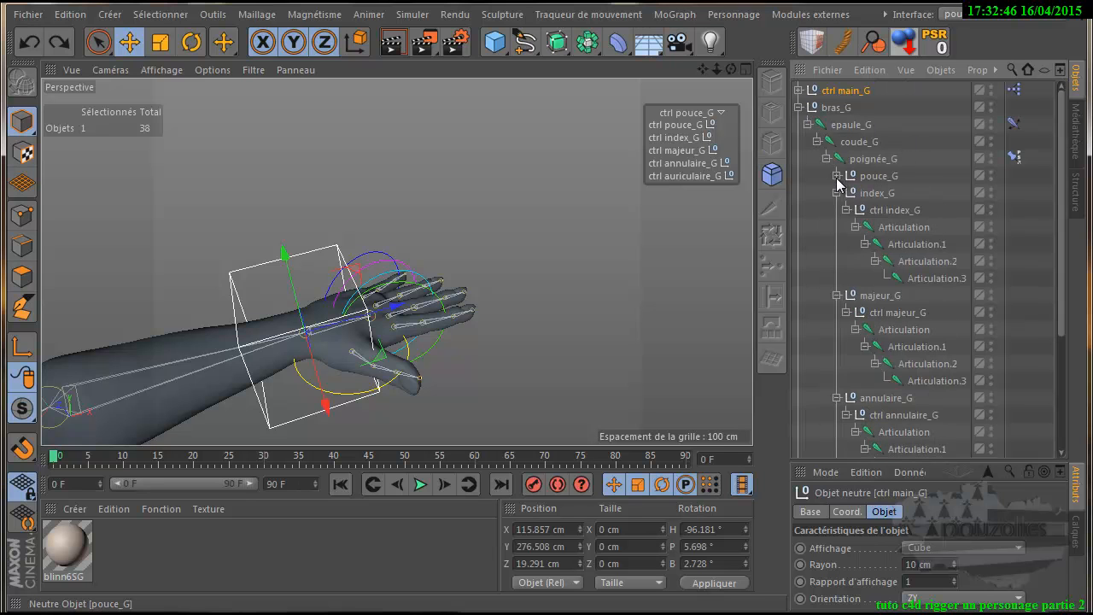
left_click(837, 193)
left_click(837, 210)
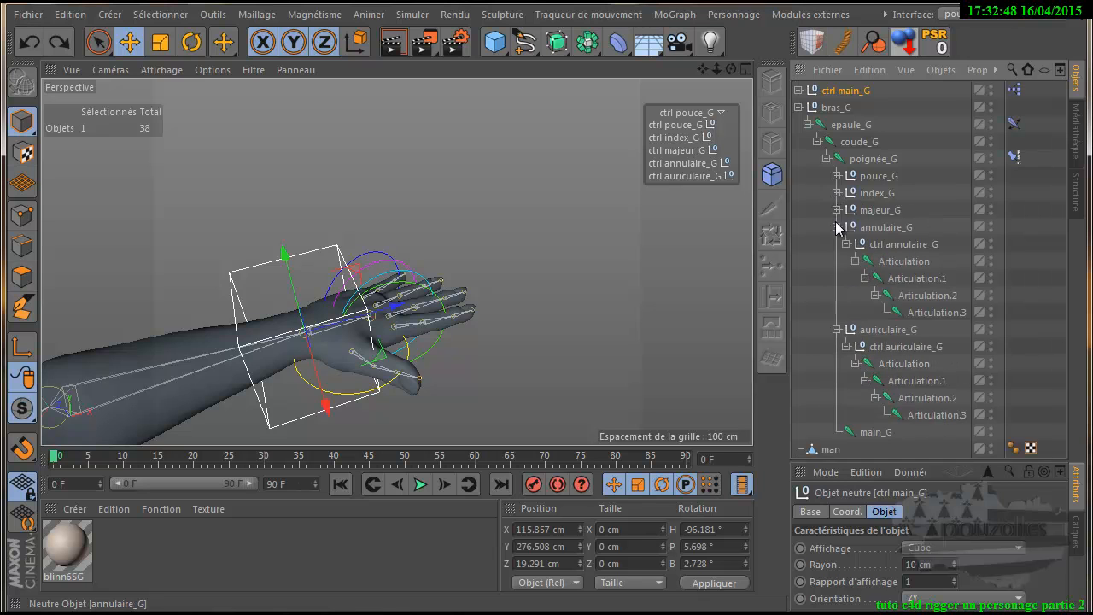
left_click(836, 227)
left_click(836, 244)
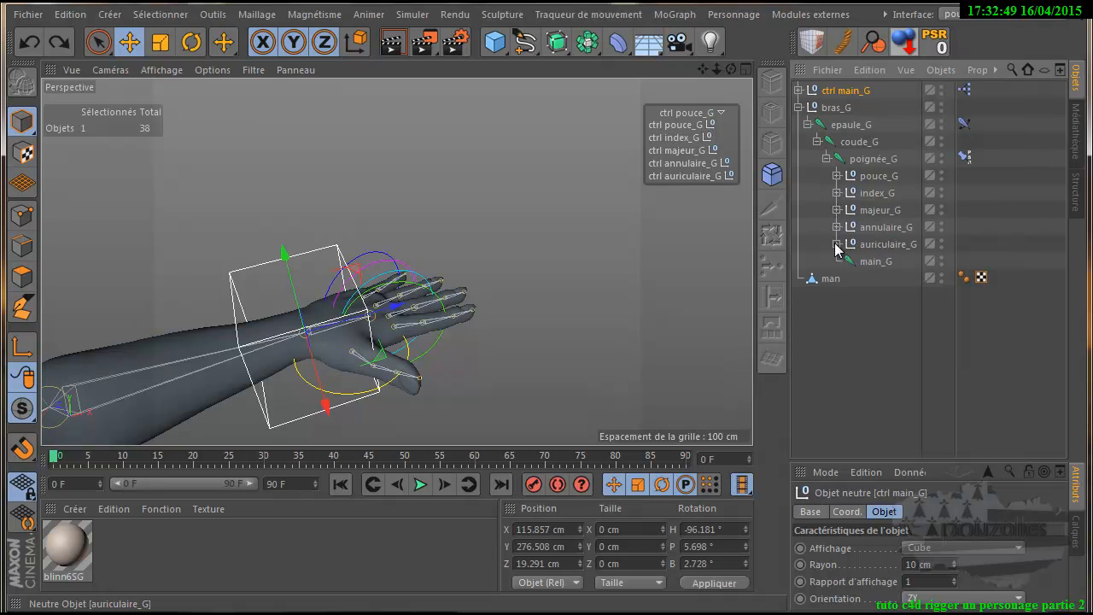
left_click(869, 160)
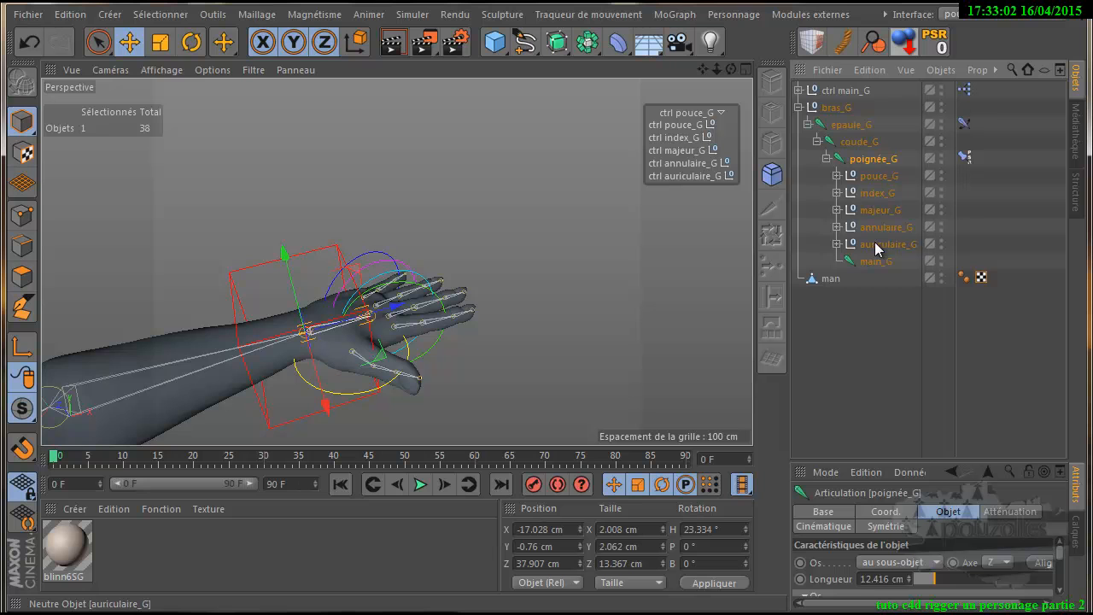
Step: Switch to the scene main tuto influence.c4d and open the XPresso tag of the main_01.1 null
left_click(883, 14)
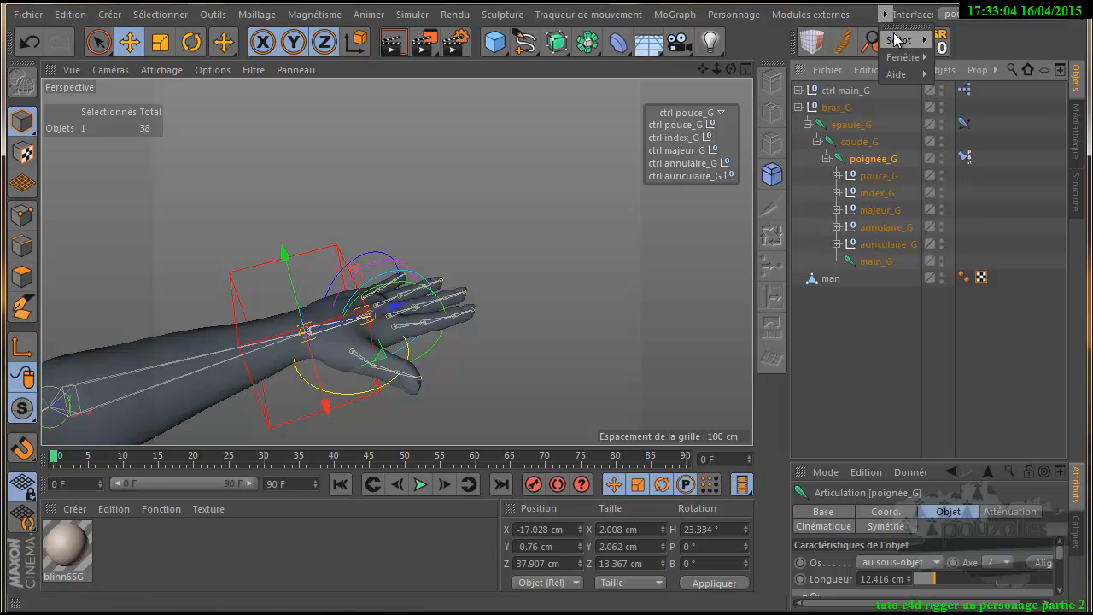
mouse_move(899, 55)
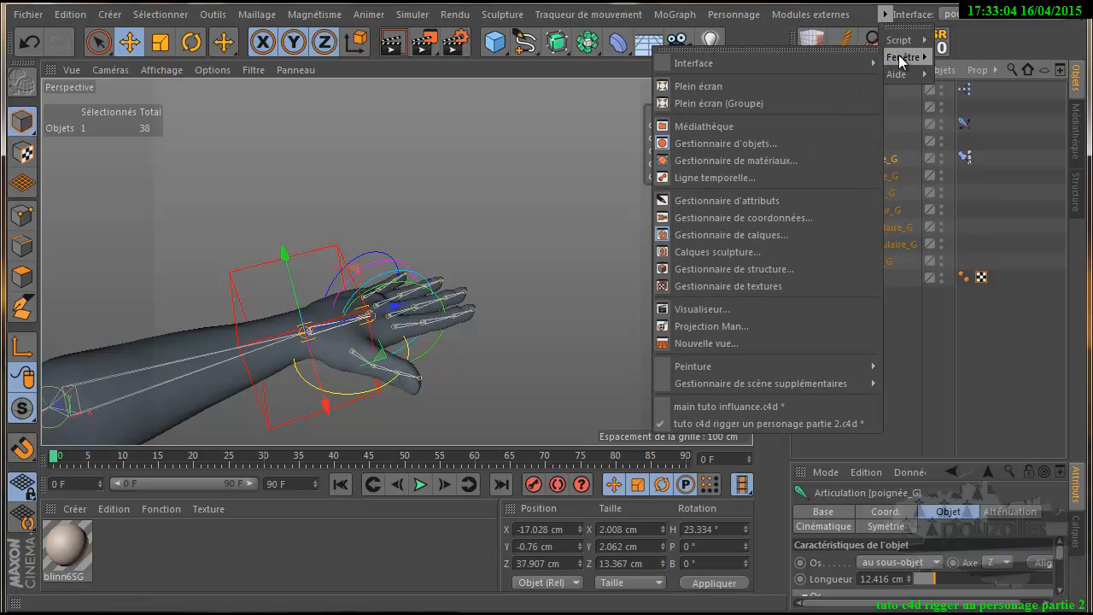
left_click(733, 407)
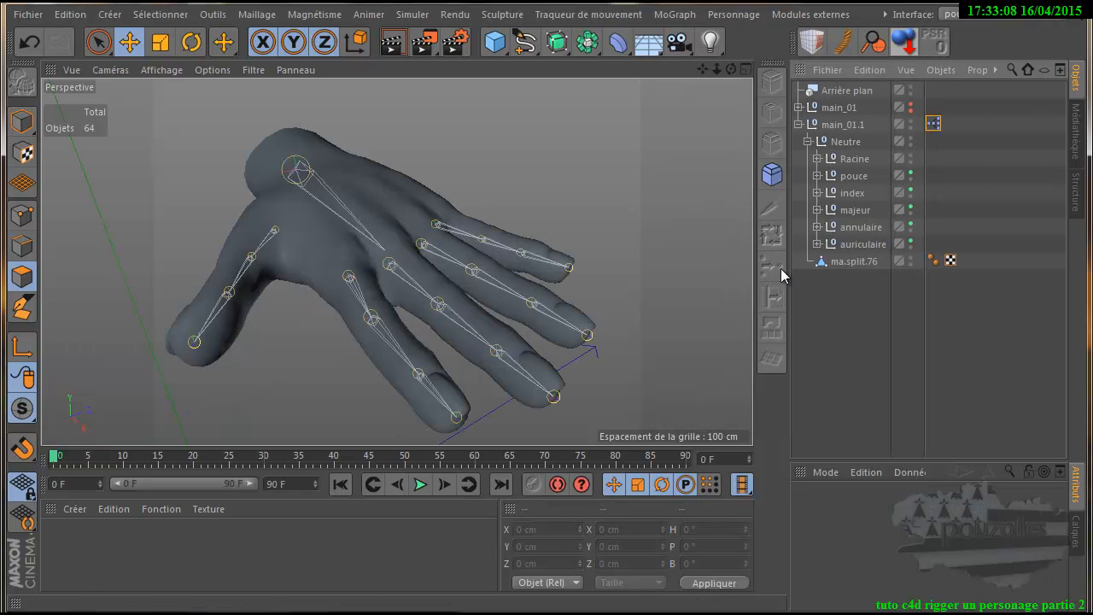
double_click(933, 124)
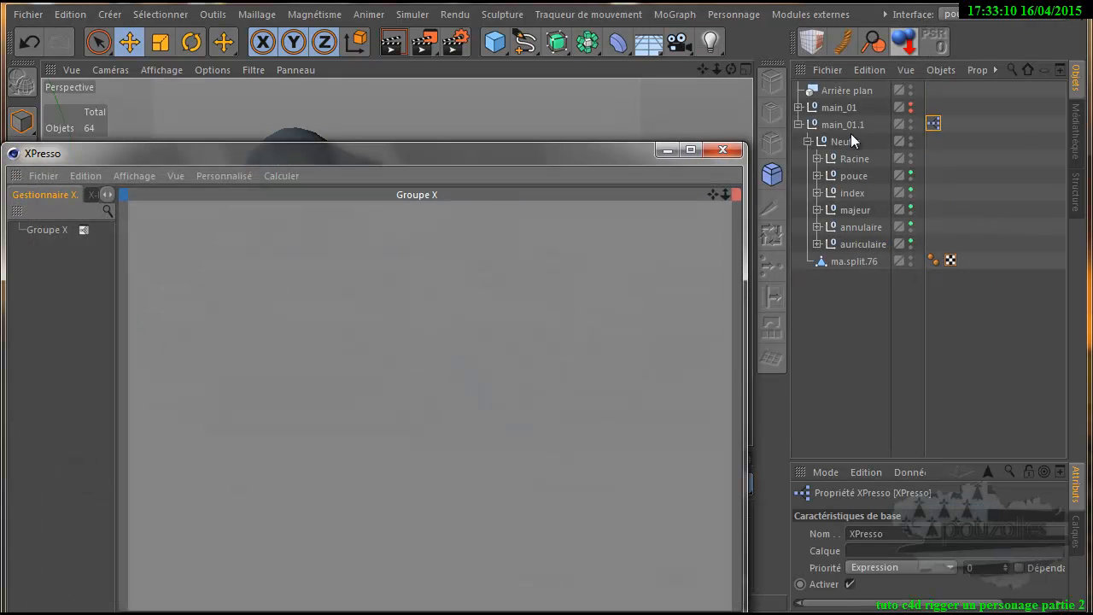
Step: Expand the joint hierarchies of the finger nulls from pouce to auriculaire and close the XPresso editor
left_click(817, 158)
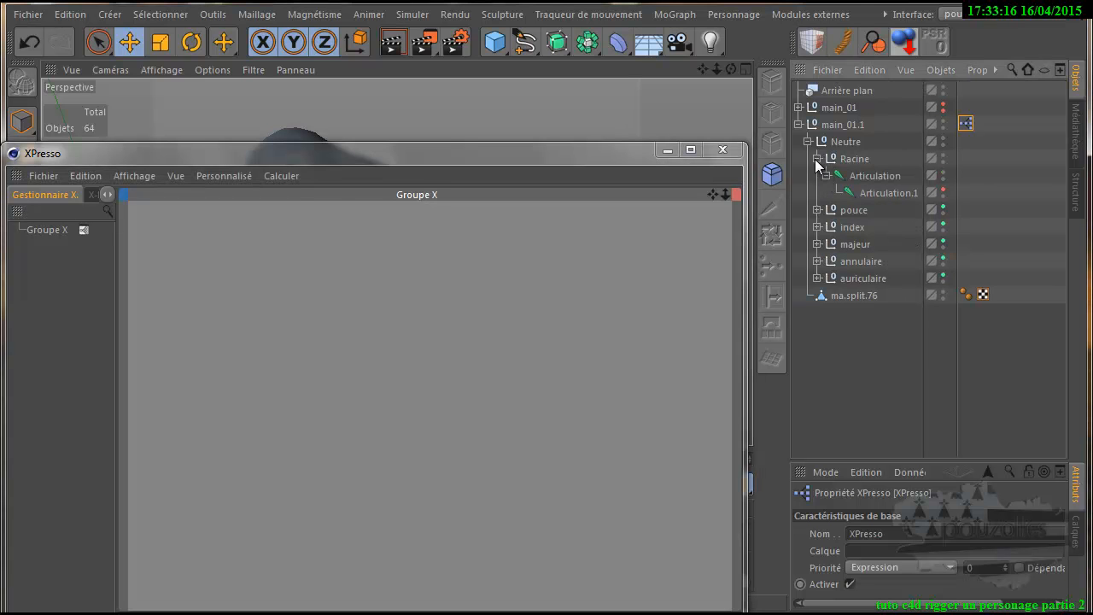
left_click(817, 159)
left_click(817, 176)
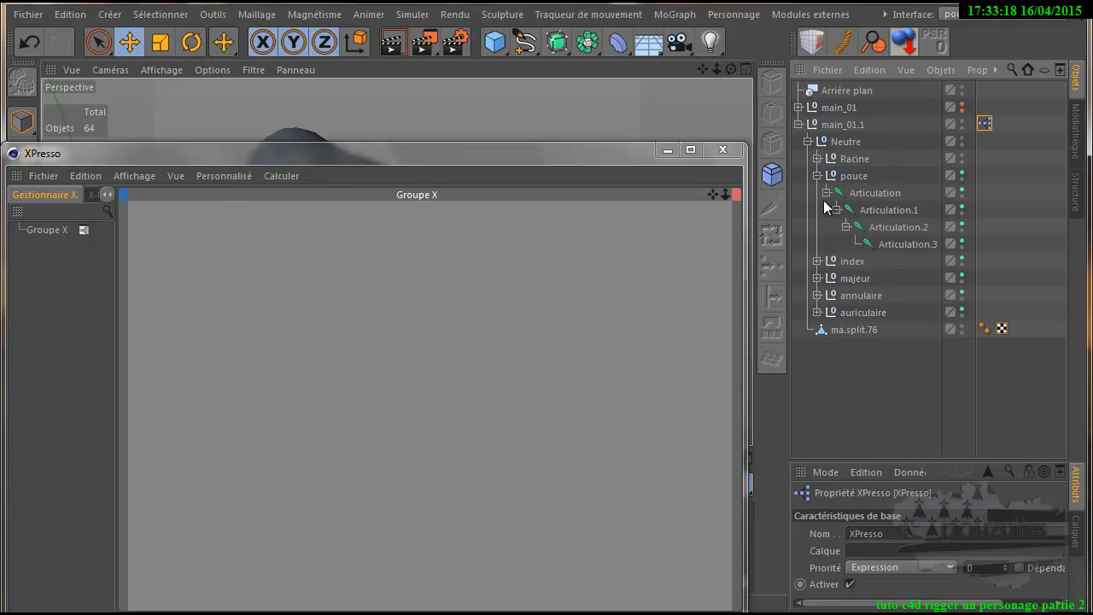
left_click(817, 262)
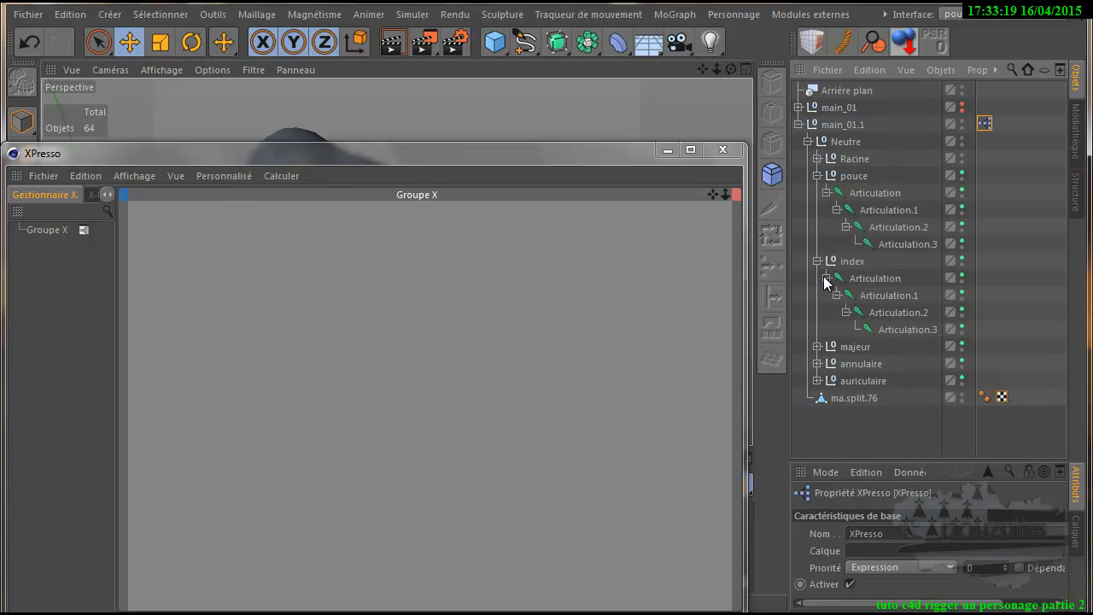
left_click(817, 347)
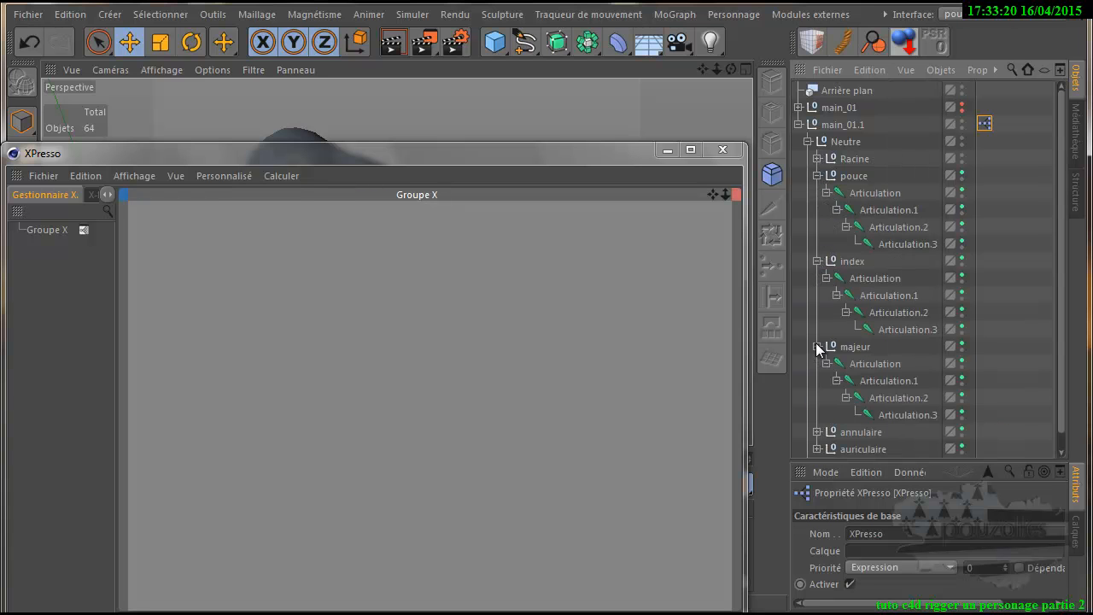
left_click(817, 432)
left_click(817, 433)
scroll(824, 423, "up", 5)
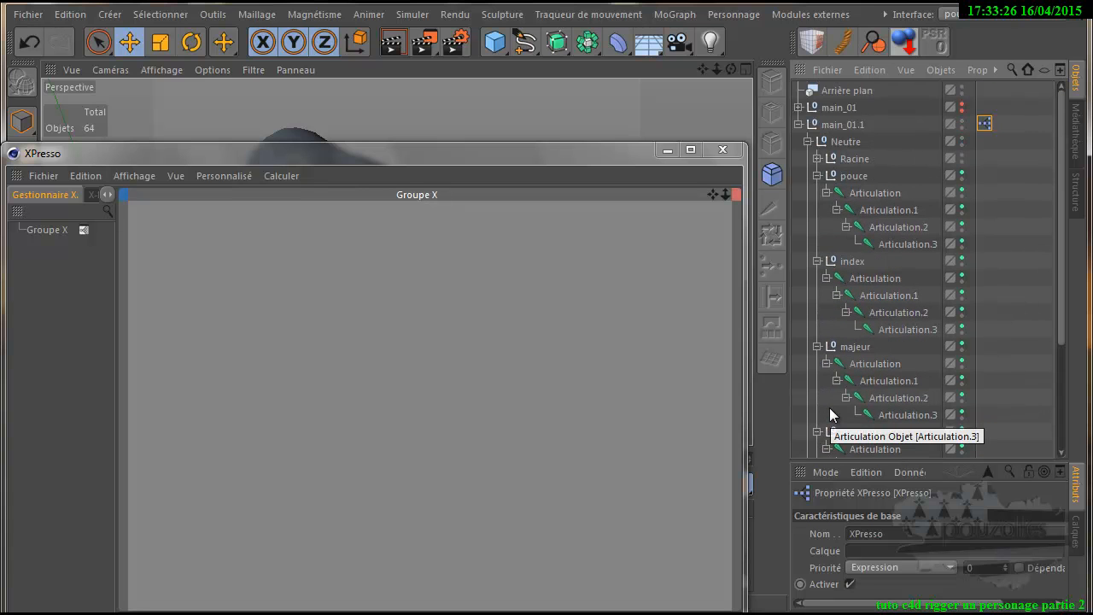
left_click(722, 149)
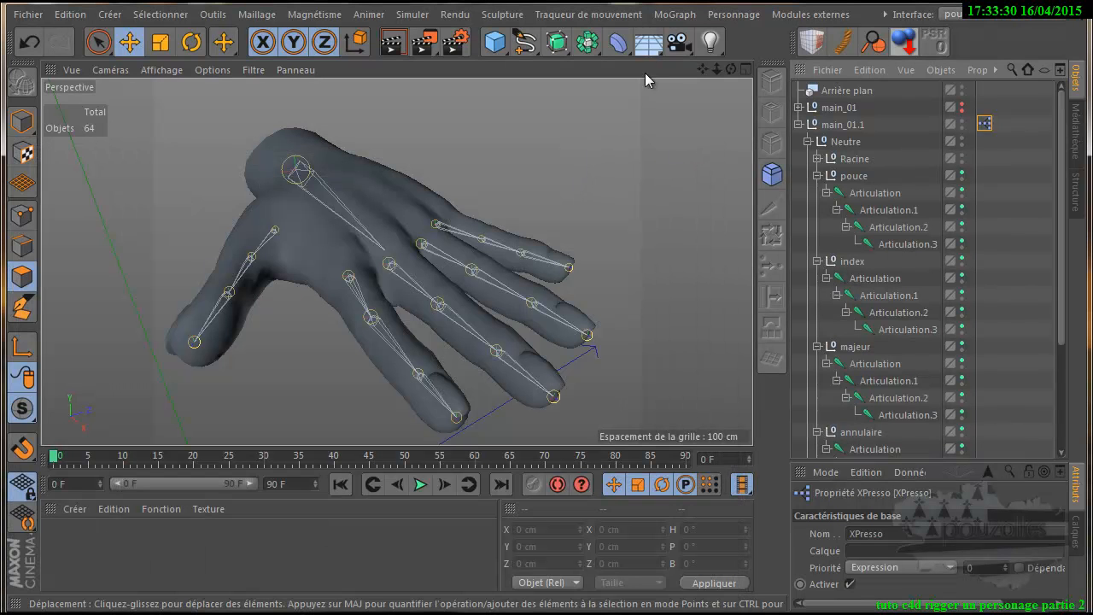
Step: Add a null object as a child of the pouce finger's first Articulation joint and switch to Model mode
left_click(496, 41)
left_click(562, 73)
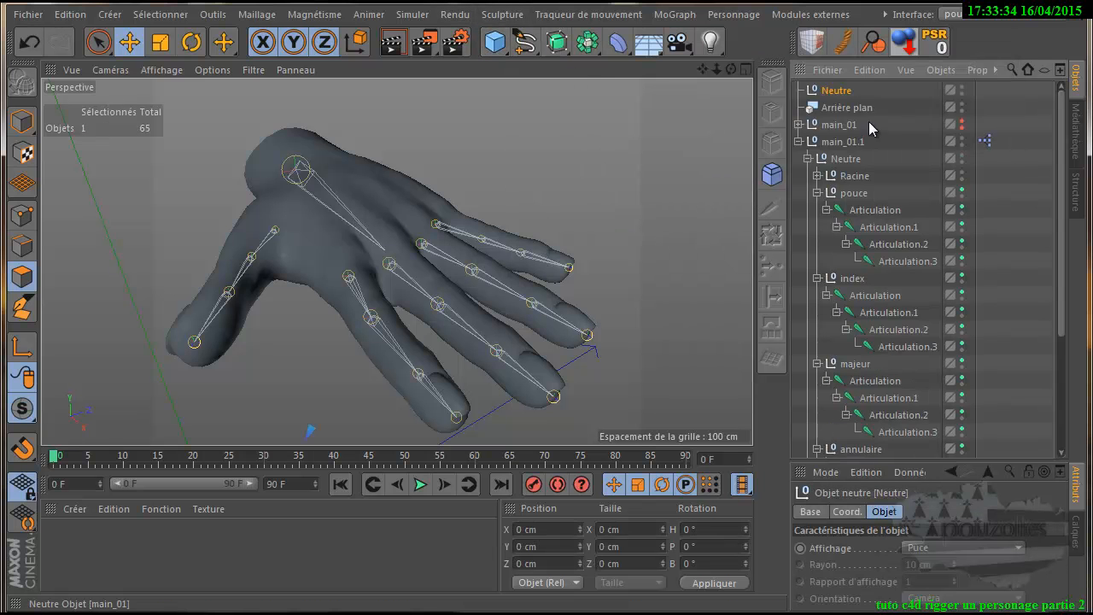
left_click_drag(830, 94, 874, 217)
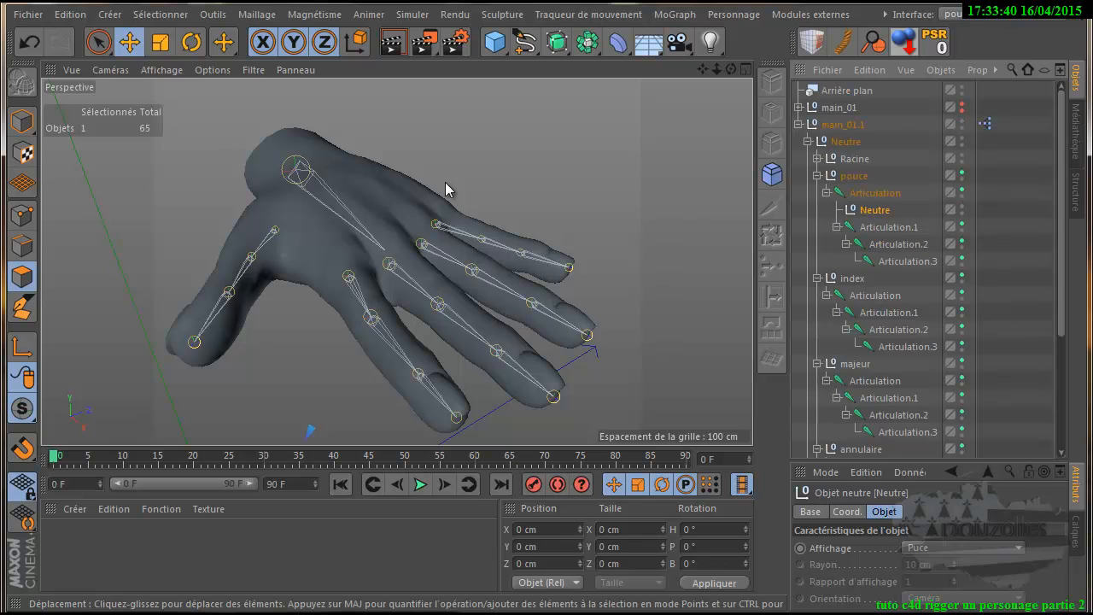
left_click(21, 128)
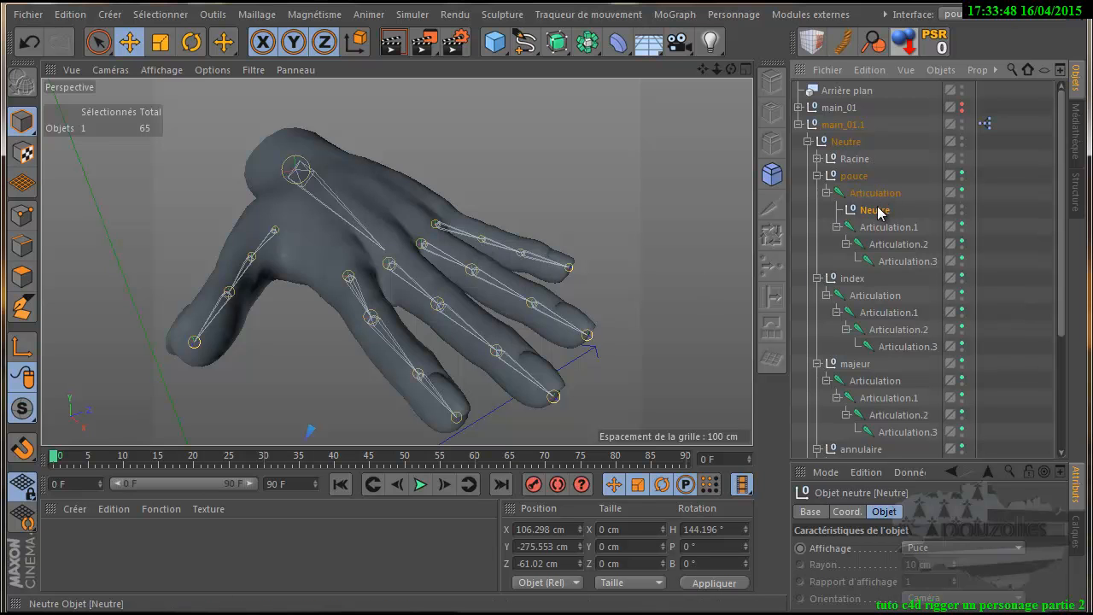
Step: Widen the attributes area and set the pouce null's X, Y and Z position to 0 cm and its H rotation to 0°
left_click(848, 512)
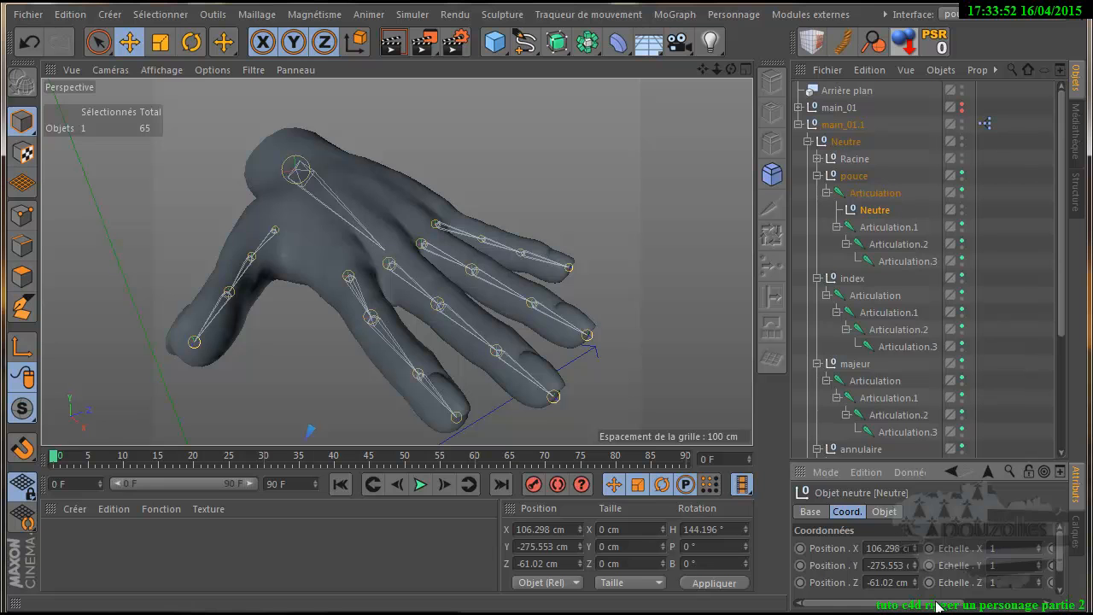
left_click_drag(791, 494, 641, 485)
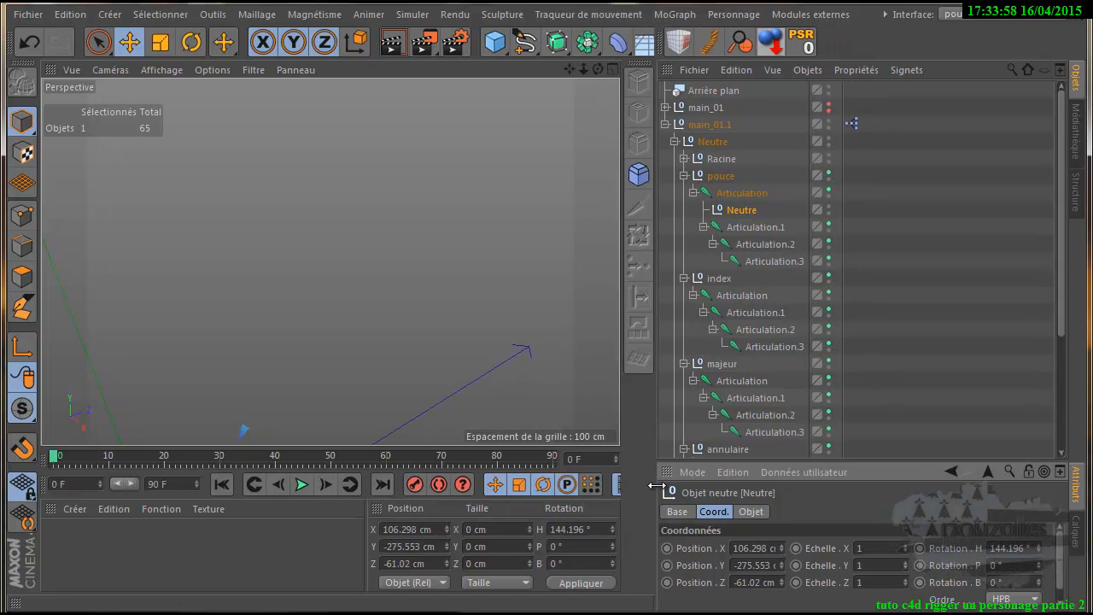
left_click_drag(747, 552, 782, 552)
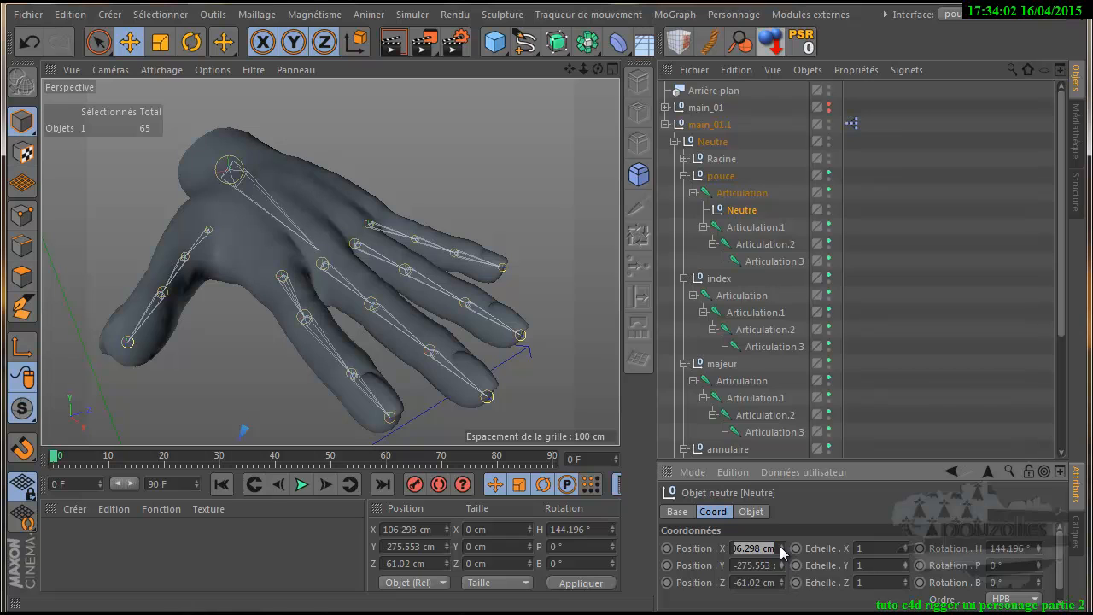
type("0")
key("Tab")
type("0")
key("Tab")
type("0")
key("Tab")
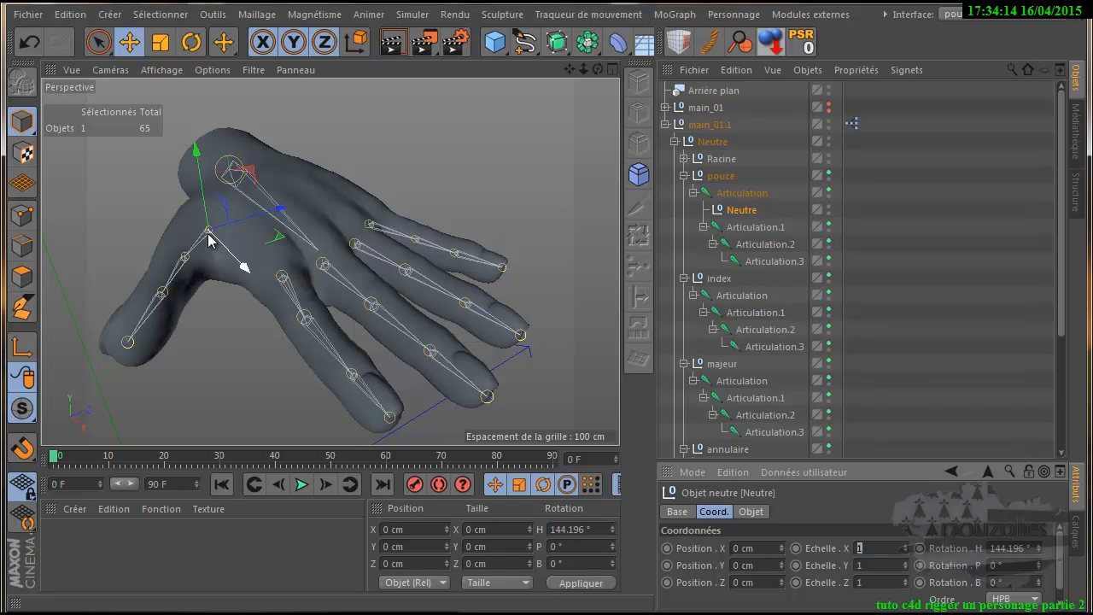
key("Tab")
key("Tab")
key("Tab")
type("0")
left_click(748, 215)
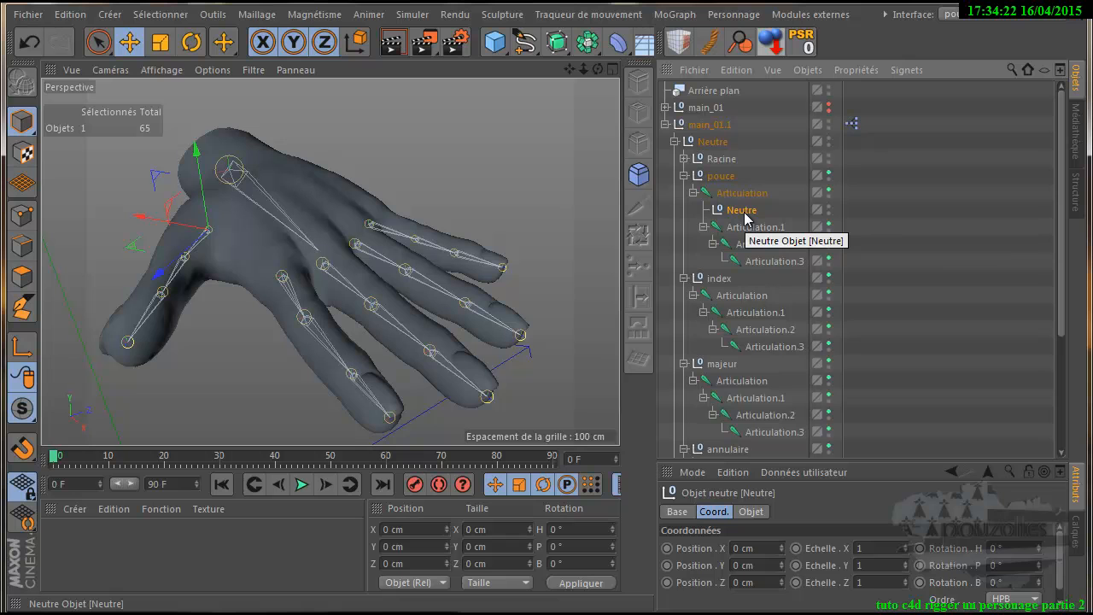
Step: Copy the pouce null under the index finger's first Articulation joint and set its X, Y, Z position and H rotation to 0
left_click_drag(748, 217, 747, 299)
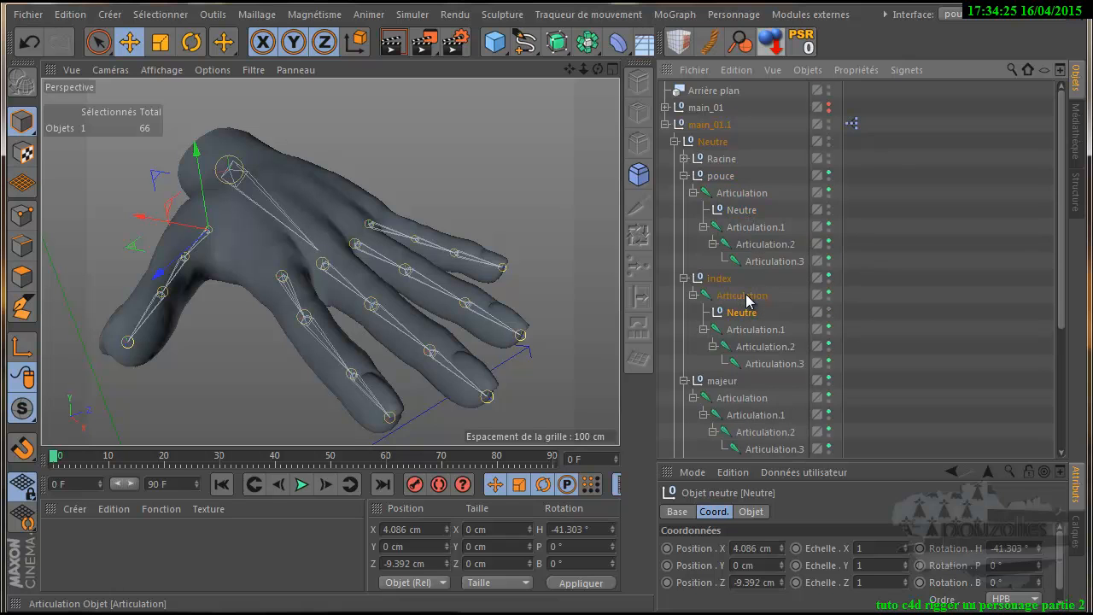
double_click(764, 553)
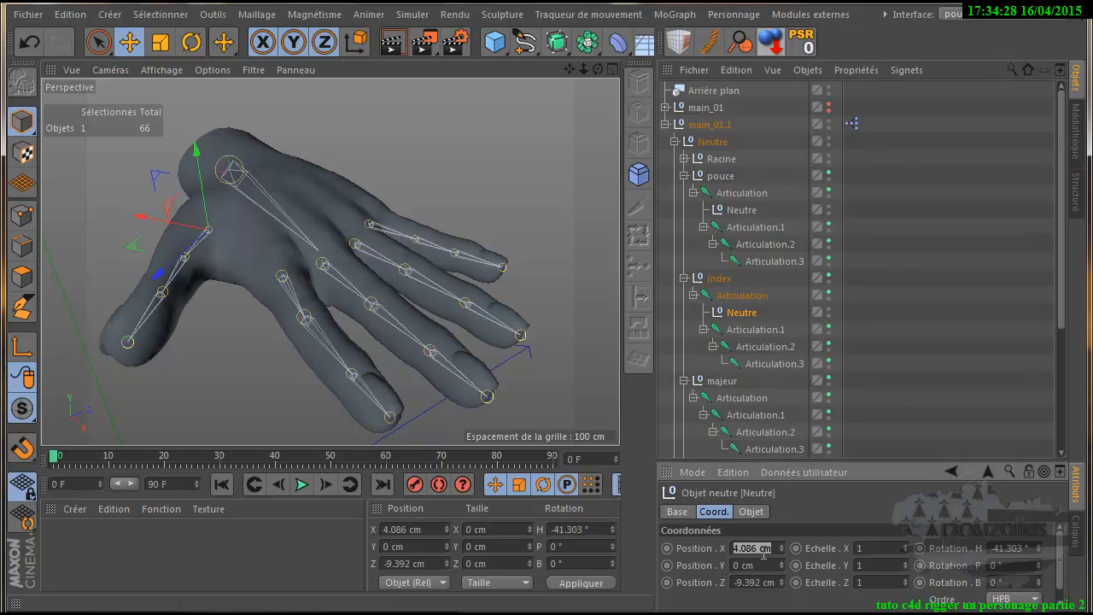
type("0")
key("Tab")
type("0")
key("Tab")
type("0")
key("Tab")
key("Tab")
type("0")
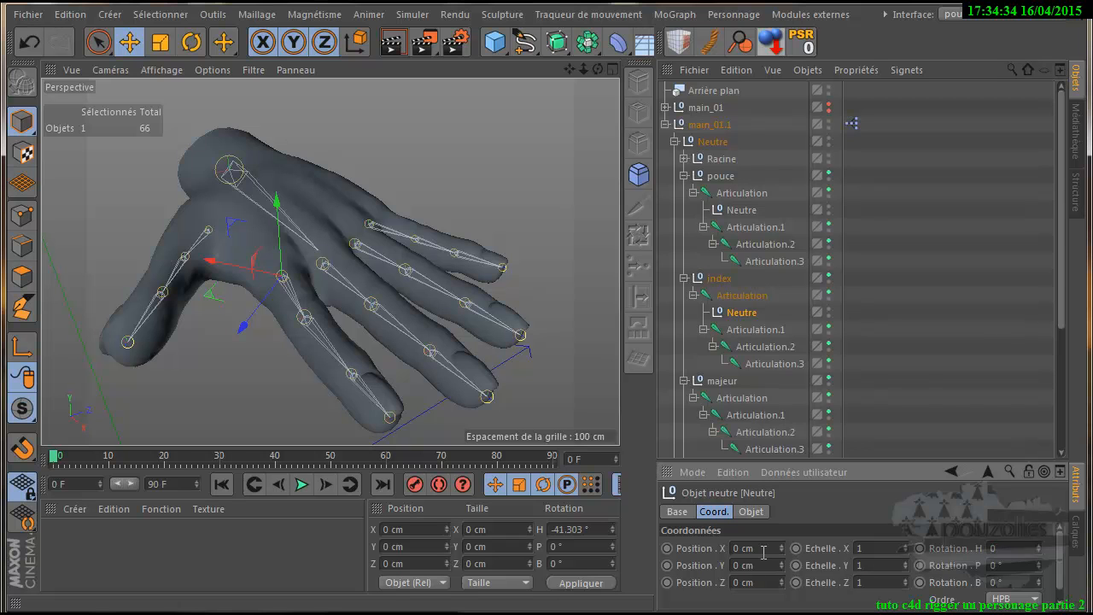
Step: Copy the index null under the majeur finger's first Articulation joint and set its X and Z position and H rotation to 0
scroll(717, 282, "down", 3)
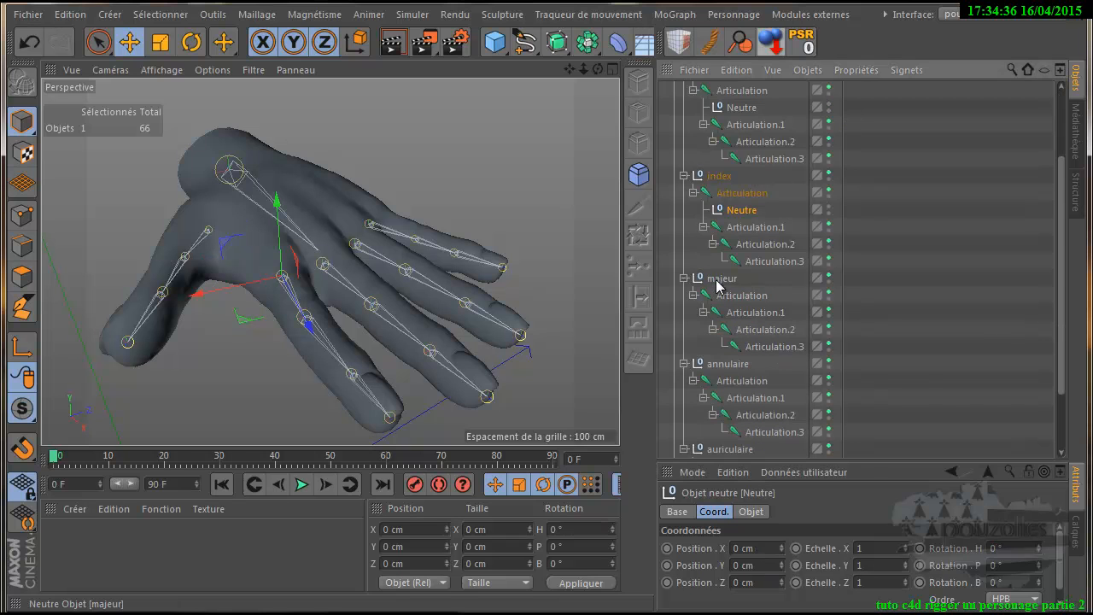
left_click_drag(740, 212, 753, 301)
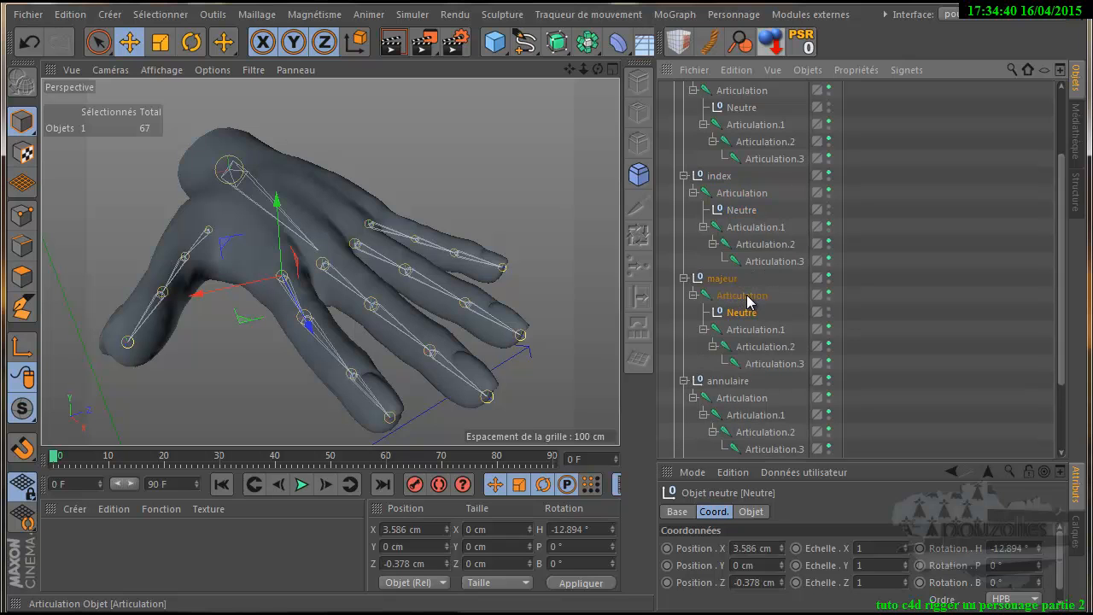
left_click(774, 549)
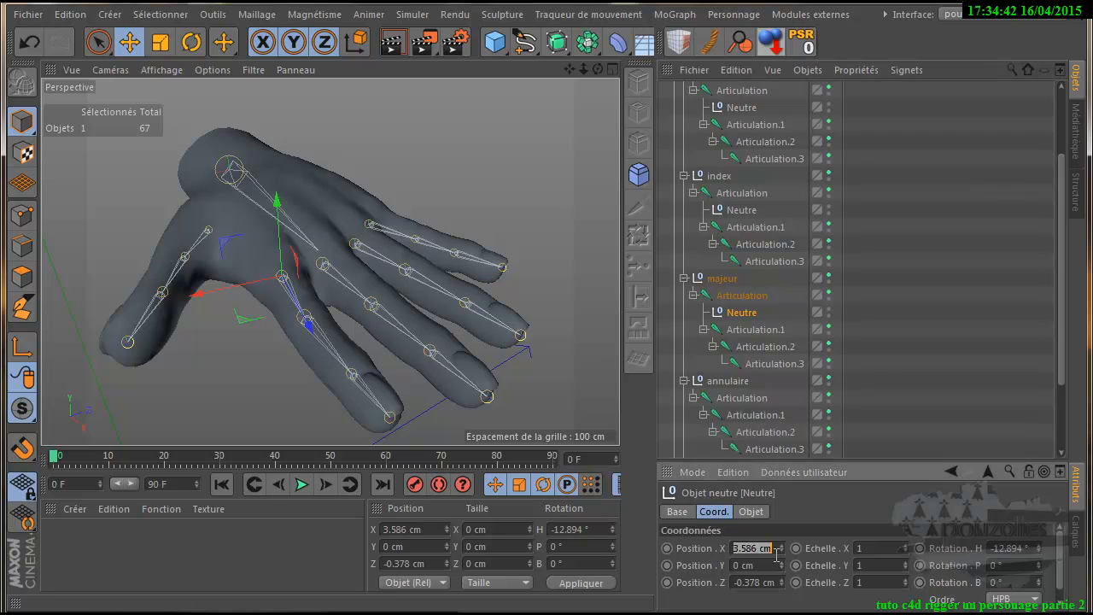
type("0")
key("Tab")
key("Tab")
type("0")
key("Tab")
key("Tab")
key("Tab")
key("Tab")
type("0")
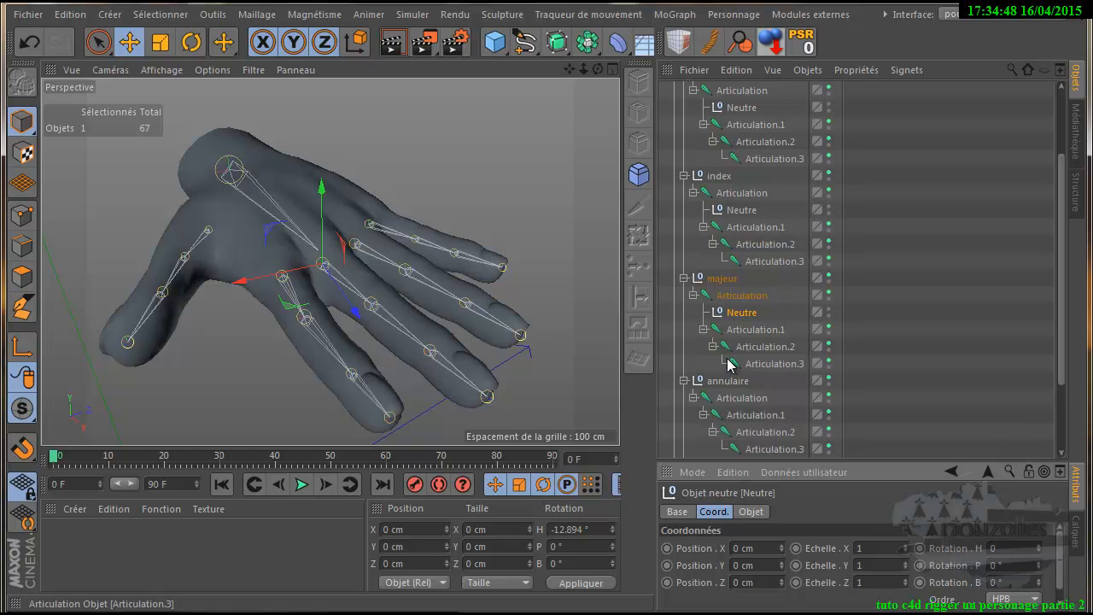
Step: Copy the majeur null under the annulaire finger's first Articulation joint and set its X and Z position and H rotation to 0
left_click_drag(741, 315, 744, 402, "ctrl")
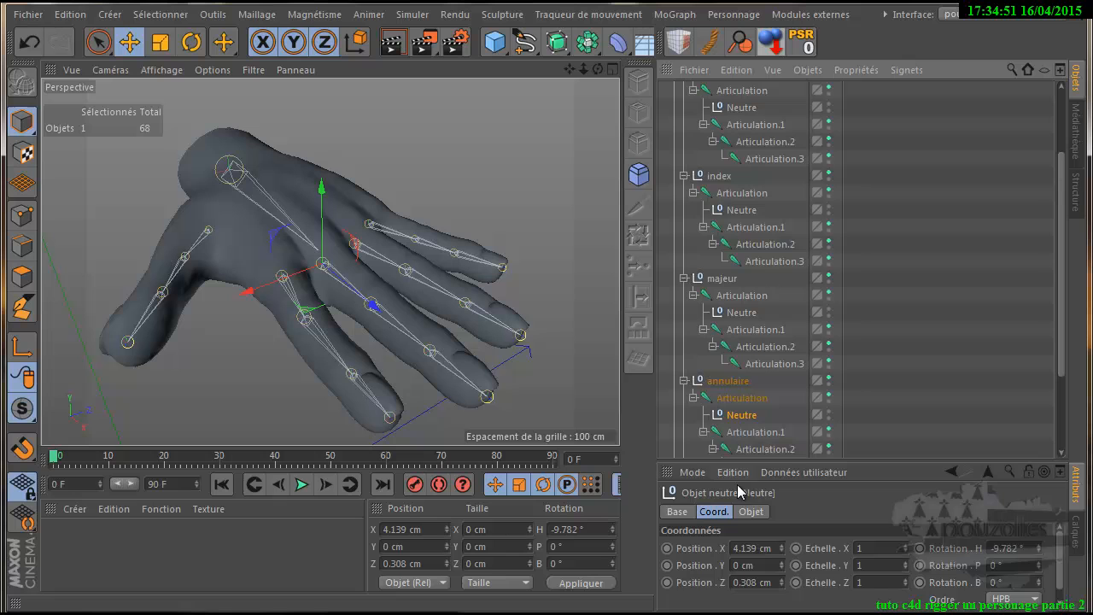
double_click(751, 547)
type("0")
key("Tab")
key("Tab")
type("0")
key("Tab")
key("Tab")
key("Tab")
key("Tab")
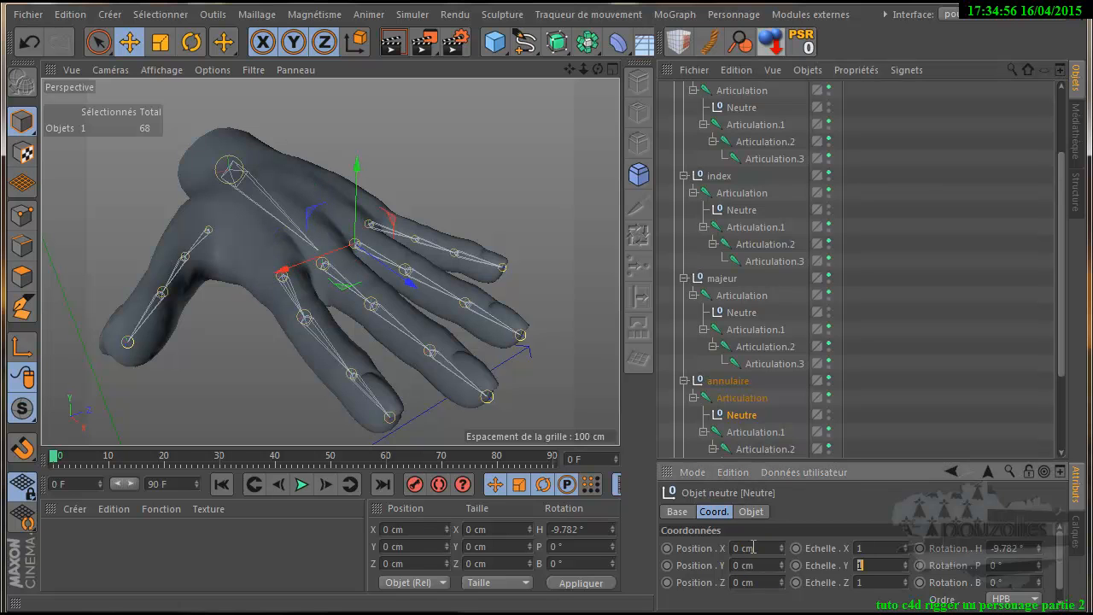
type("0")
Step: Copy the annulaire null under the auriculaire finger's first Articulation joint and set its X and Z position and H rotation to 0
scroll(752, 398, "down", 3)
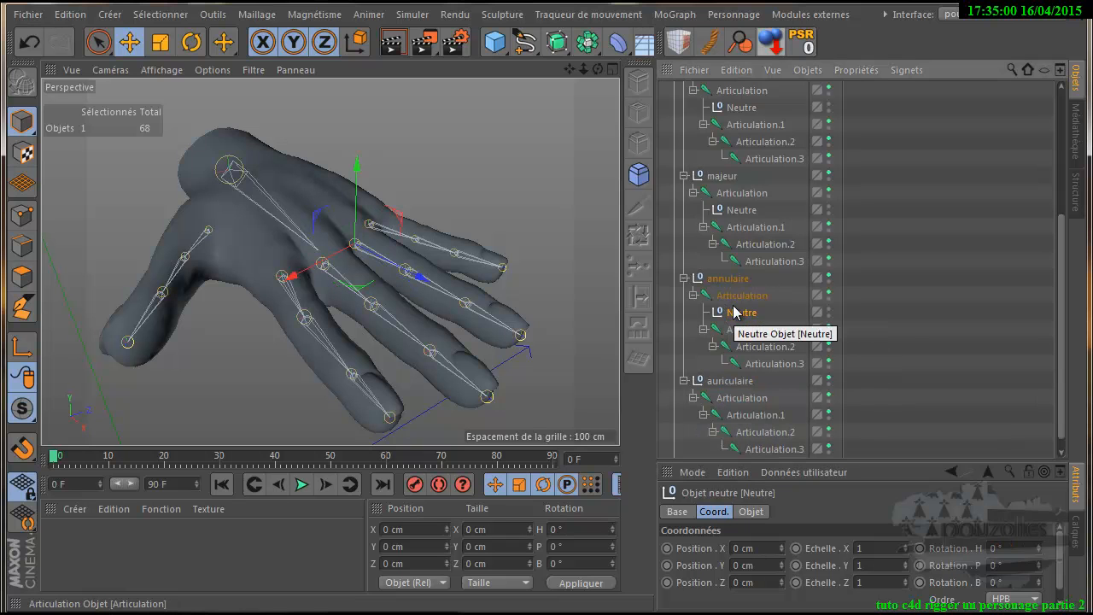
left_click_drag(735, 312, 745, 398)
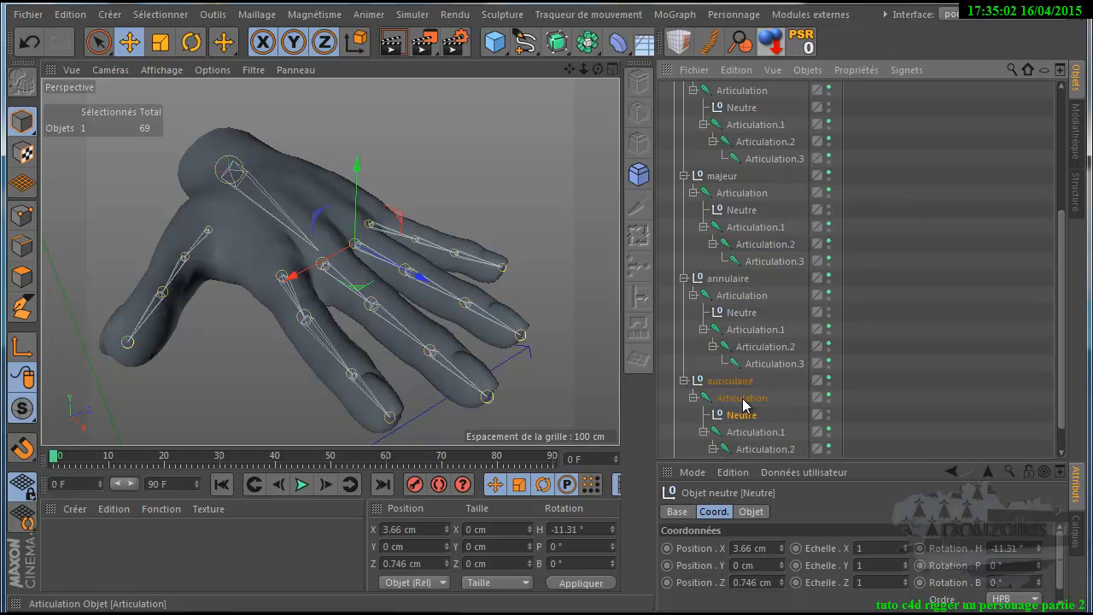
left_click(768, 547)
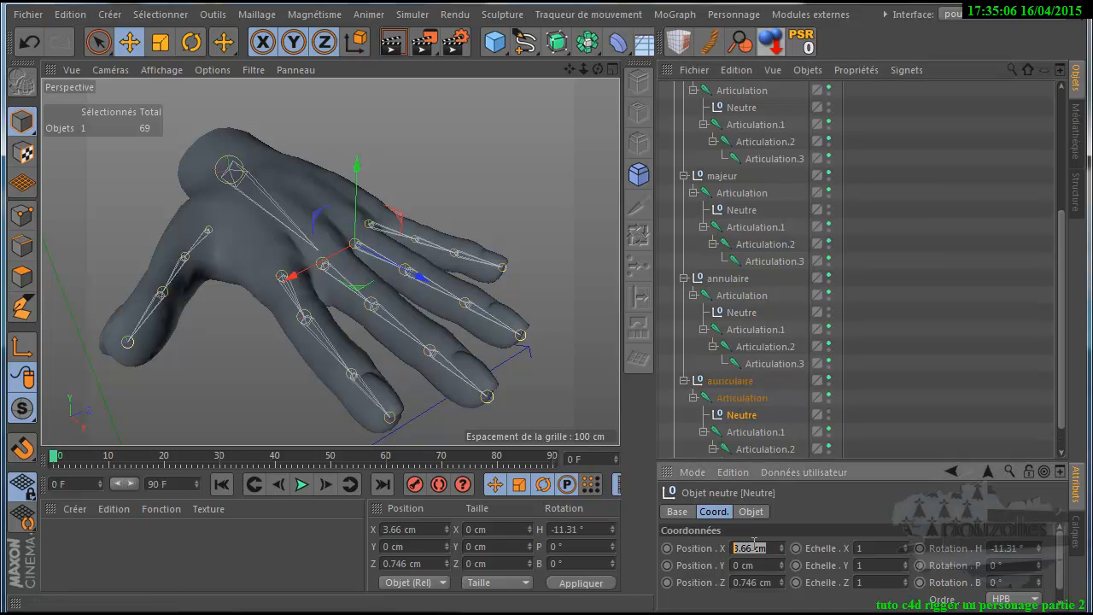
type("0")
key("Tab")
key("Tab")
type("0")
key("Tab")
key("Tab")
key("Tab")
key("Tab")
type("0")
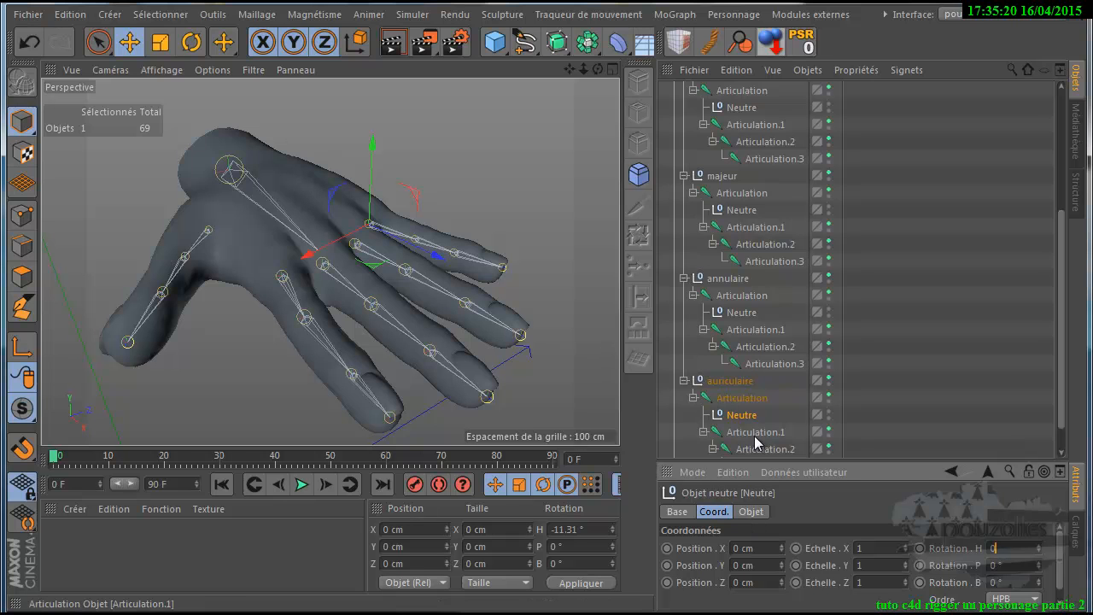
Step: Place the Neutre null directly under auriculaire, nest the Articulation joint chain inside it, and rename the null ctrl auriculaire_g
mouse_move(742, 417)
left_mouse_down()
mouse_move(737, 389)
mouse_move(733, 401)
left_mouse_up()
left_click(736, 415)
double_click(732, 379)
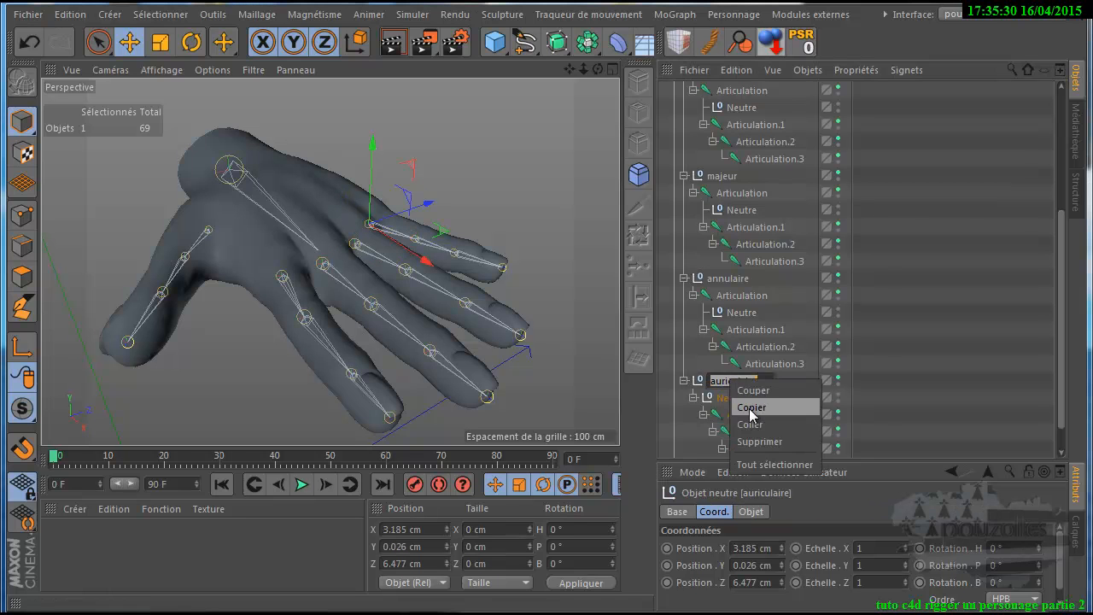
key("Return")
double_click(731, 399)
type("ctrl")
right_click(746, 395)
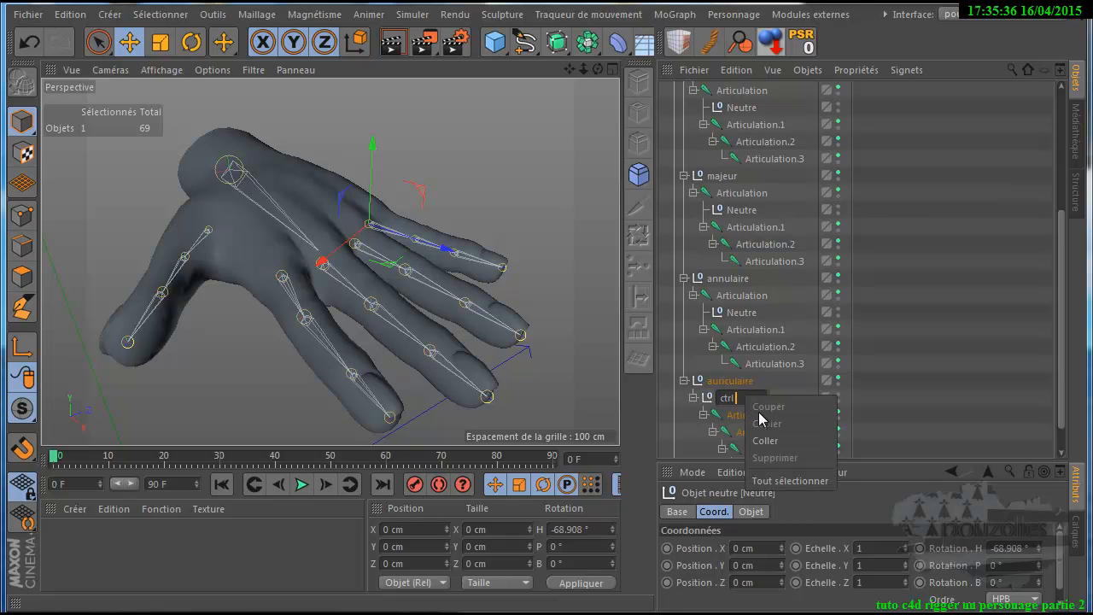
left_click(769, 444)
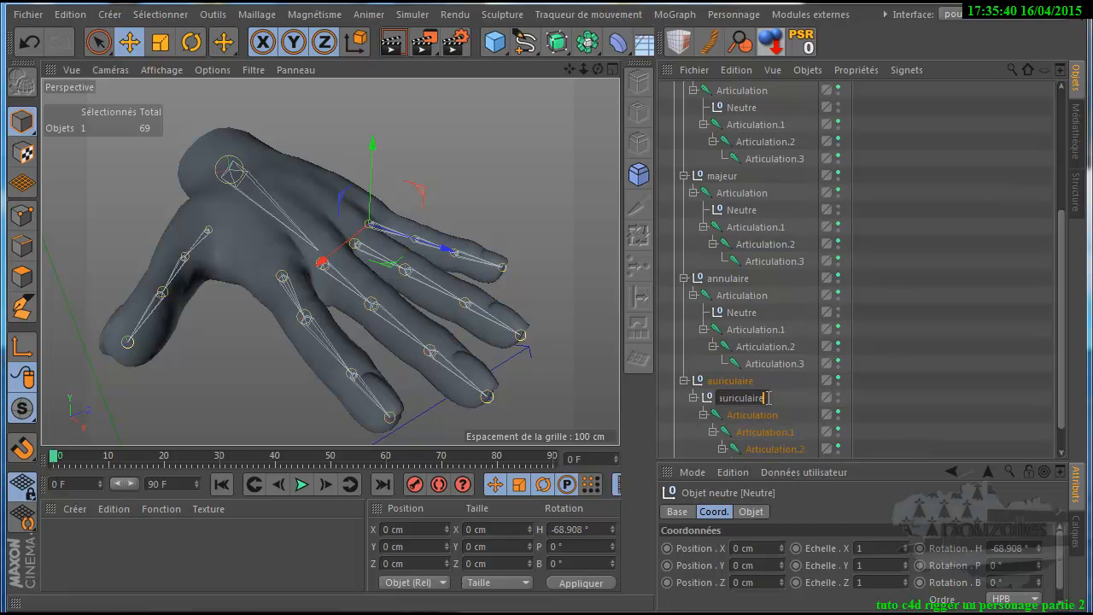
type("_g")
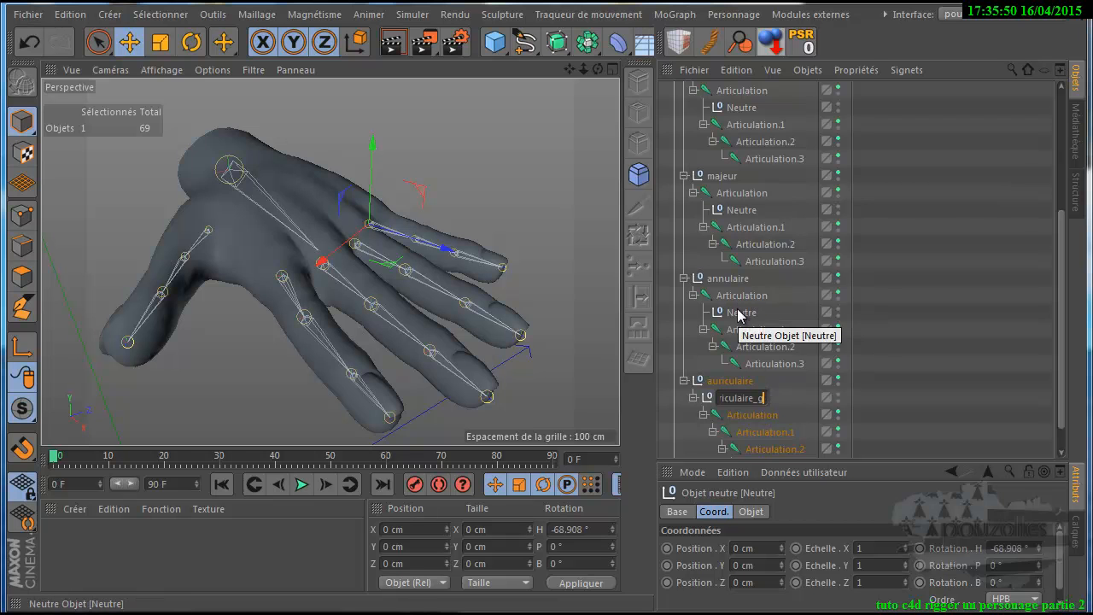
key("Return")
Step: Move the annulaire finger's Neutre null directly under annulaire and nest the Articulation joint chain inside it
left_click_drag(739, 317, 733, 293)
left_click(749, 416)
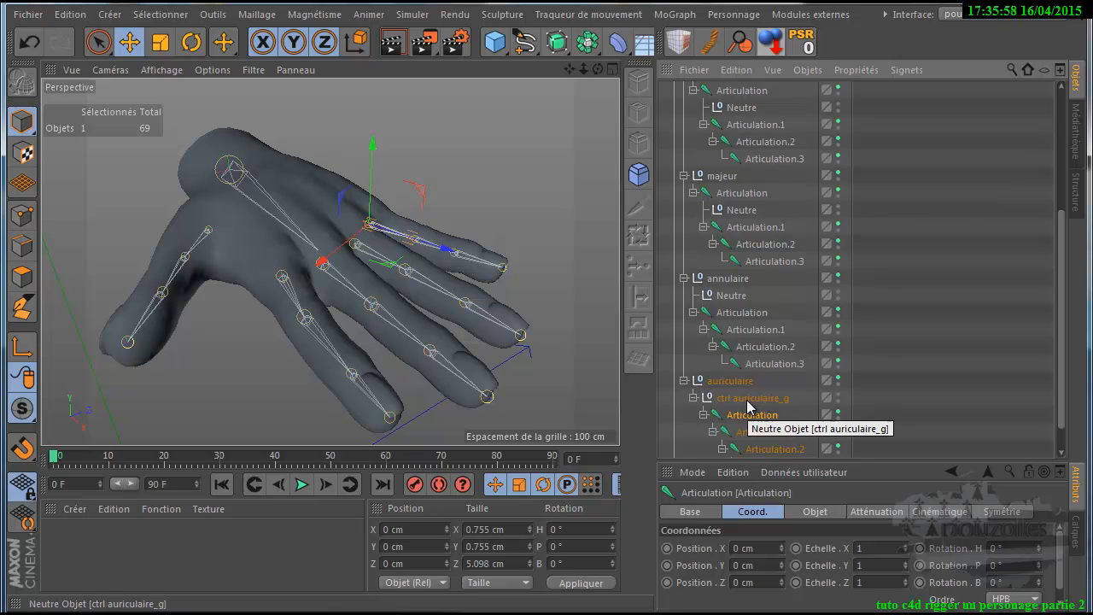
left_click_drag(736, 312, 731, 295)
Step: Rename the Neutre null under annulaire as annulaire_G, reusing the parent null's name
double_click(735, 279)
key("ctrl+c")
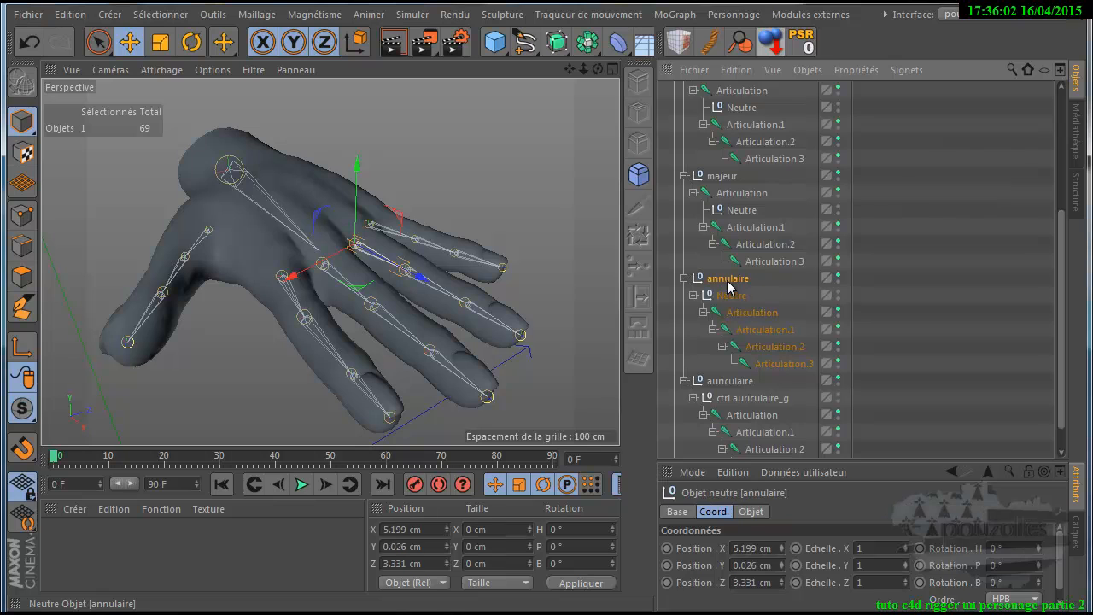
right_click(740, 282)
left_click(742, 309)
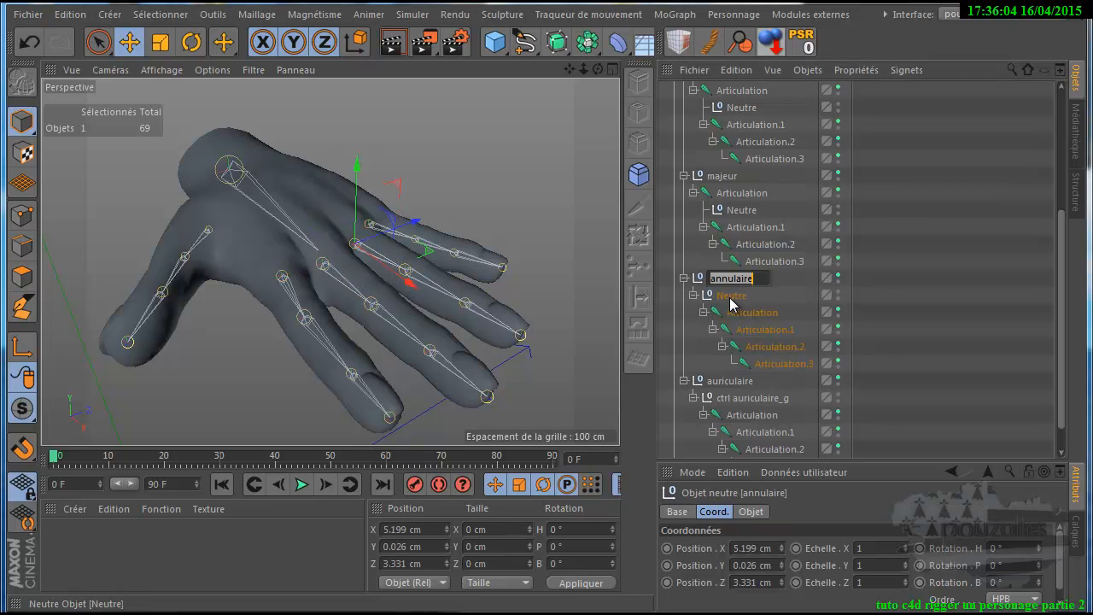
double_click(731, 296)
right_click(732, 296)
left_click(752, 345)
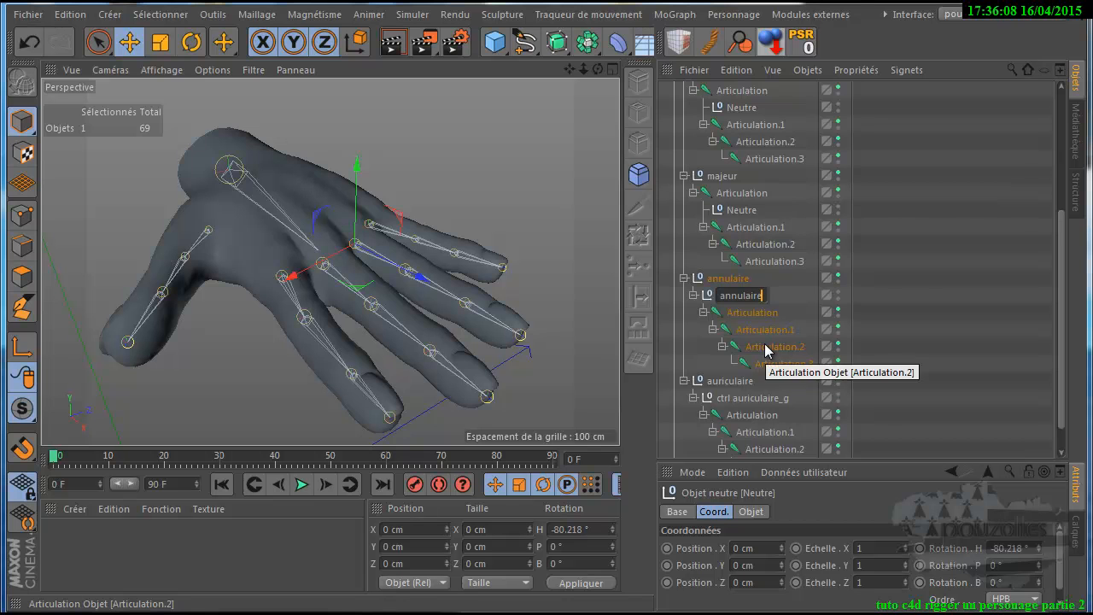
type("_G")
Step: Correct the auriculaire control's name to ctrl auriculaire_G and rename the annulaire control ctrl annulaire_G
double_click(783, 398)
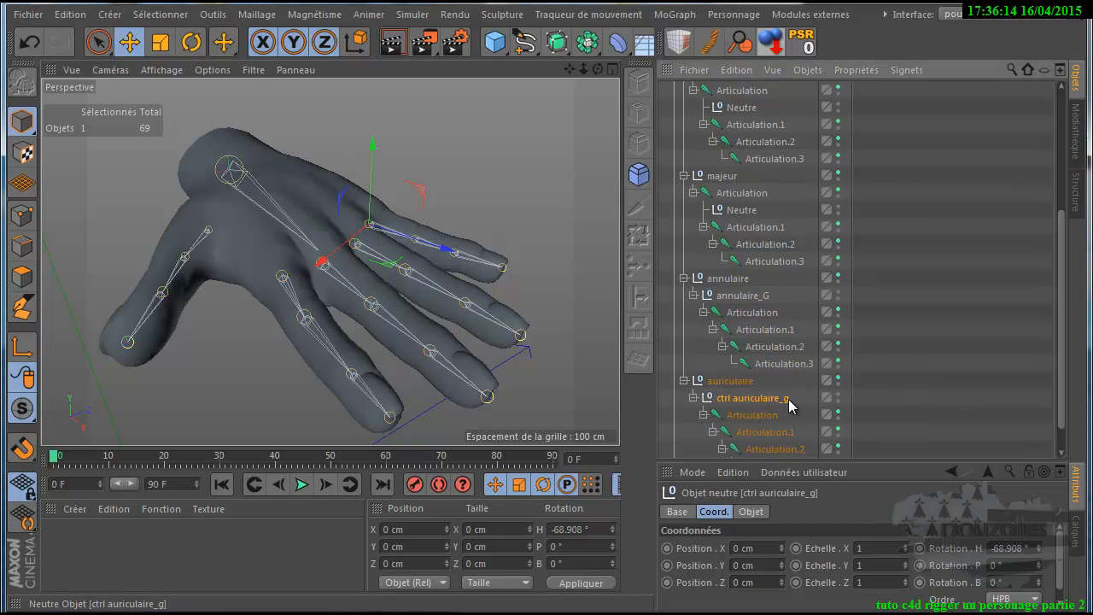
left_click(796, 399)
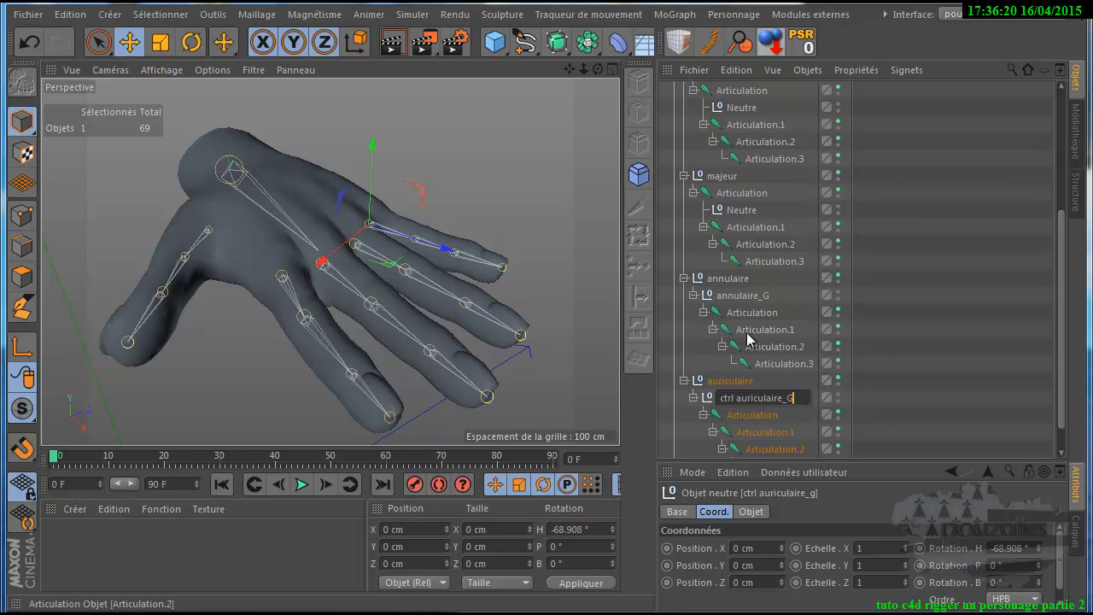
left_click(732, 295)
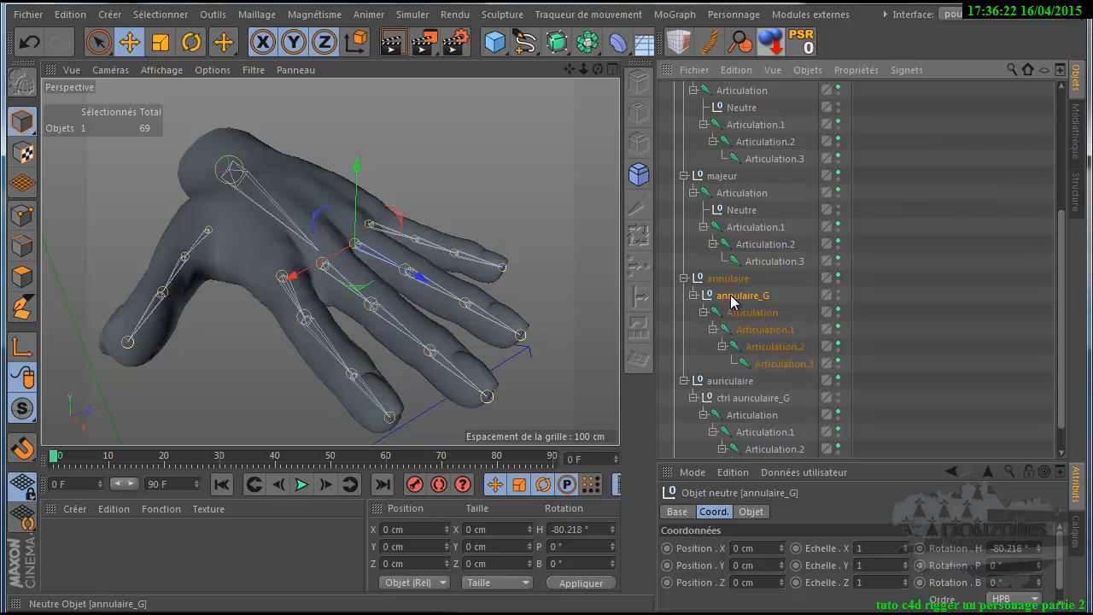
double_click(728, 295)
left_click(721, 295)
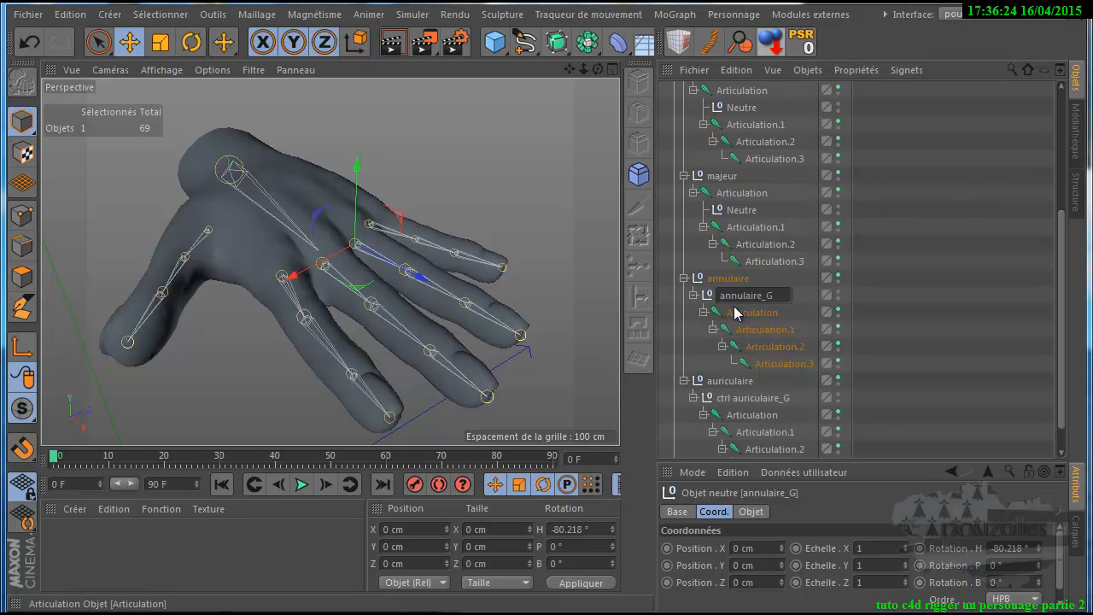
type("ctrl")
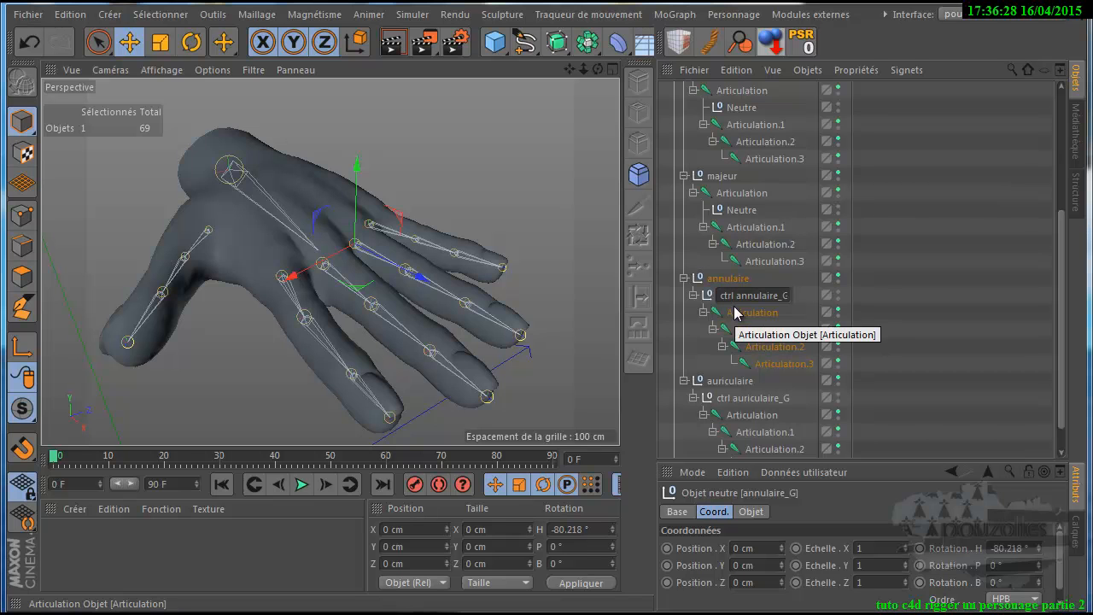
key("Return")
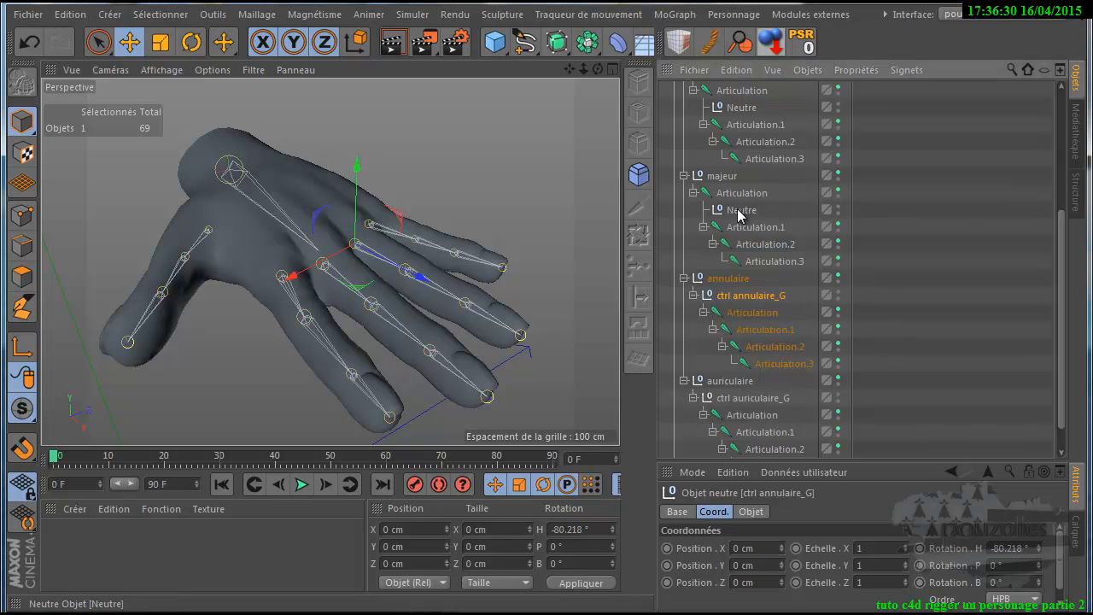
Step: Move the majeur finger's Neutre null directly under majeur, above the Articulation joint, and rename it ctrl majeur_G
mouse_move(738, 210)
left_mouse_down()
mouse_move(723, 188)
mouse_move(731, 191)
left_mouse_up()
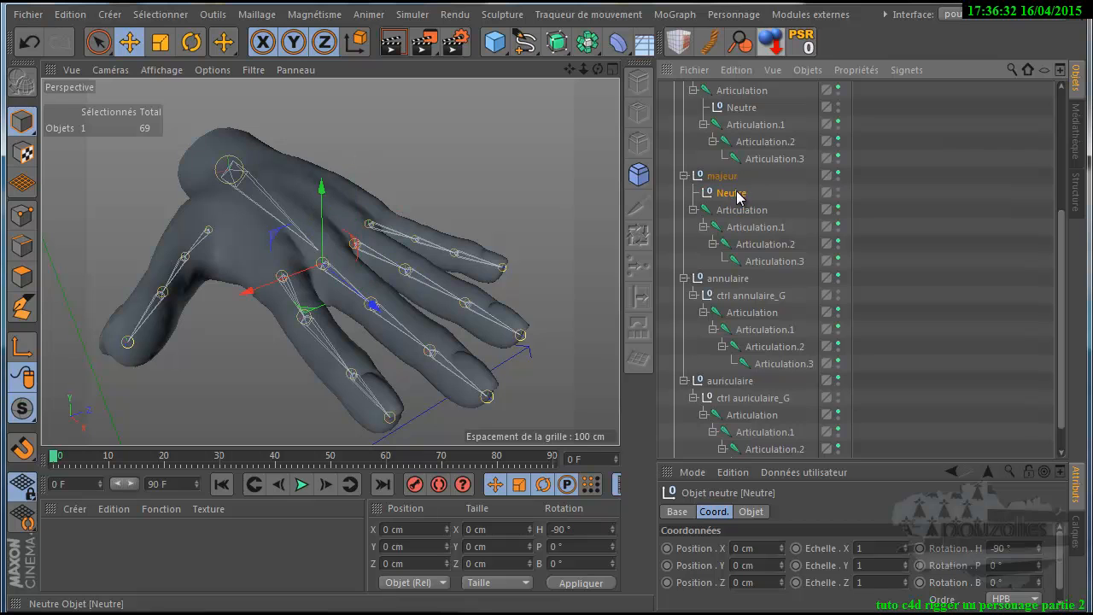
double_click(723, 175)
key("ctrl+c")
right_click(724, 177)
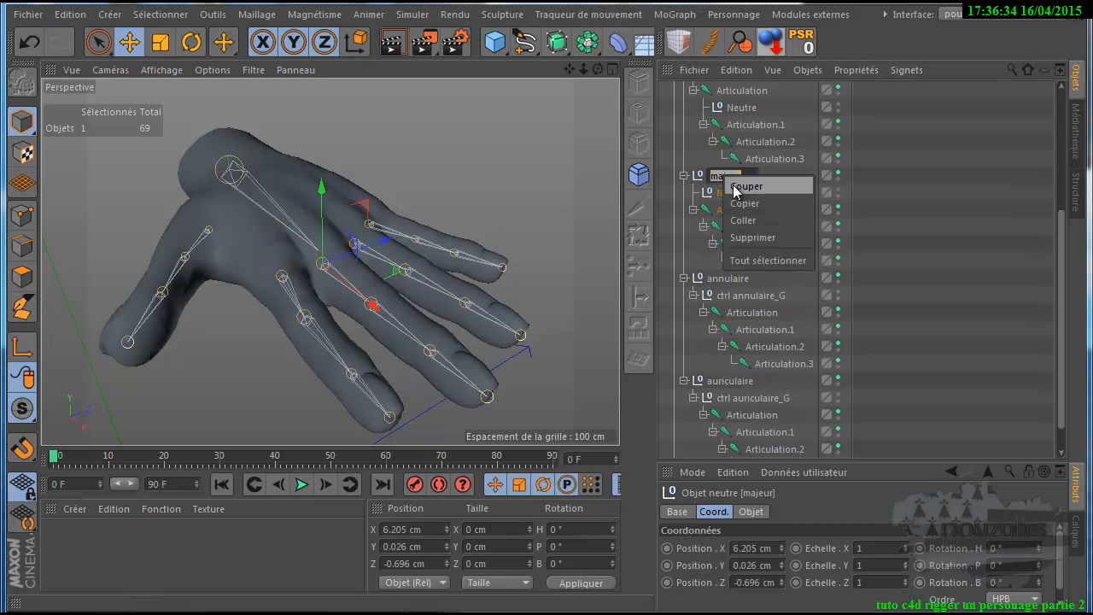
key("Escape")
double_click(727, 192)
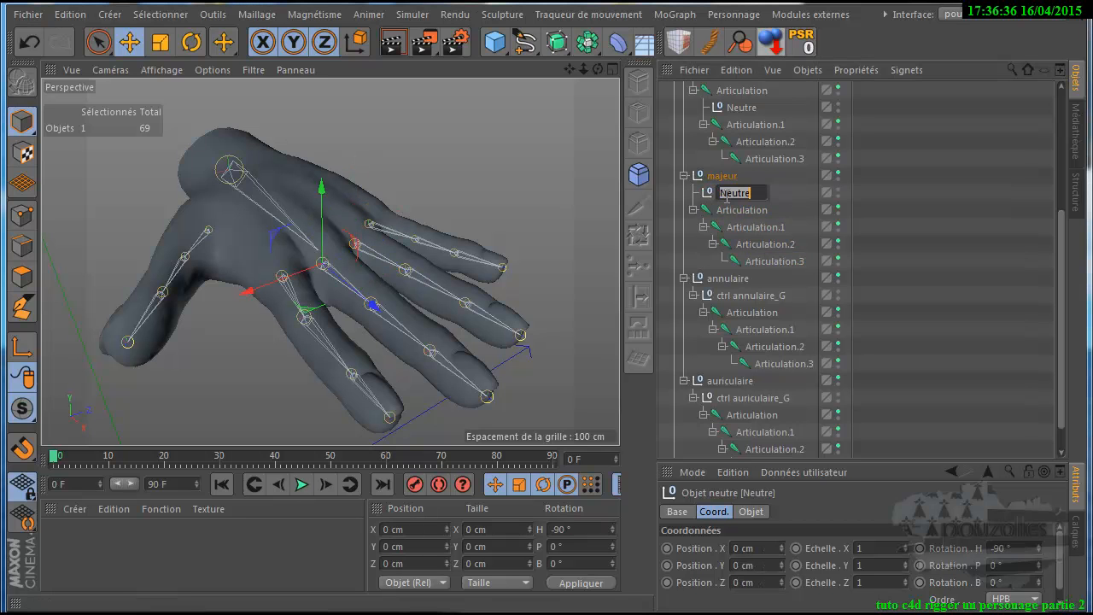
type("ctrl")
right_click(738, 192)
left_click(767, 244)
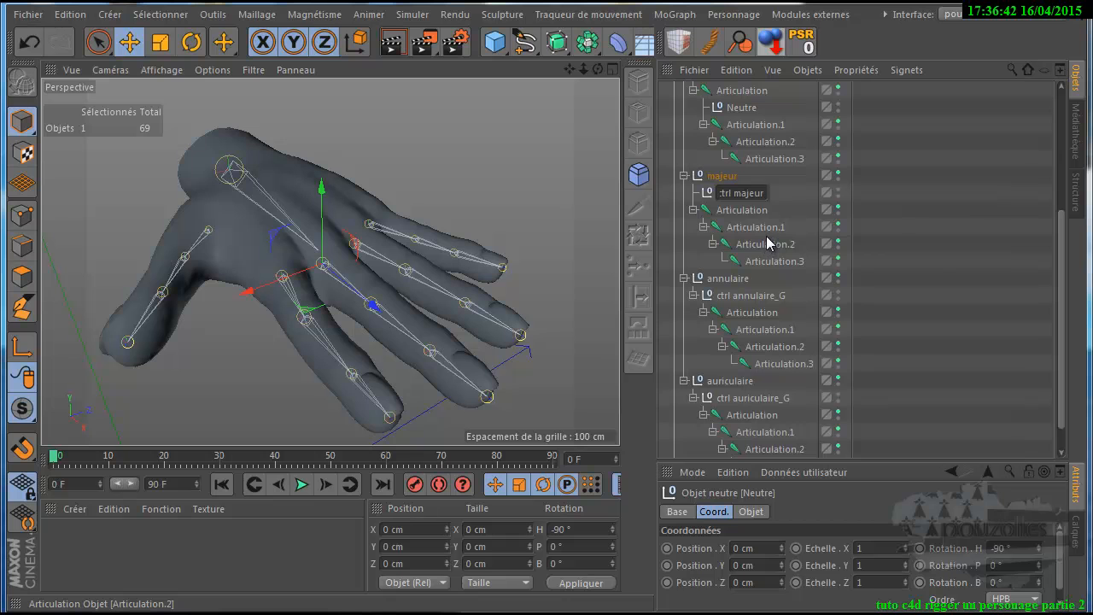
type("_")
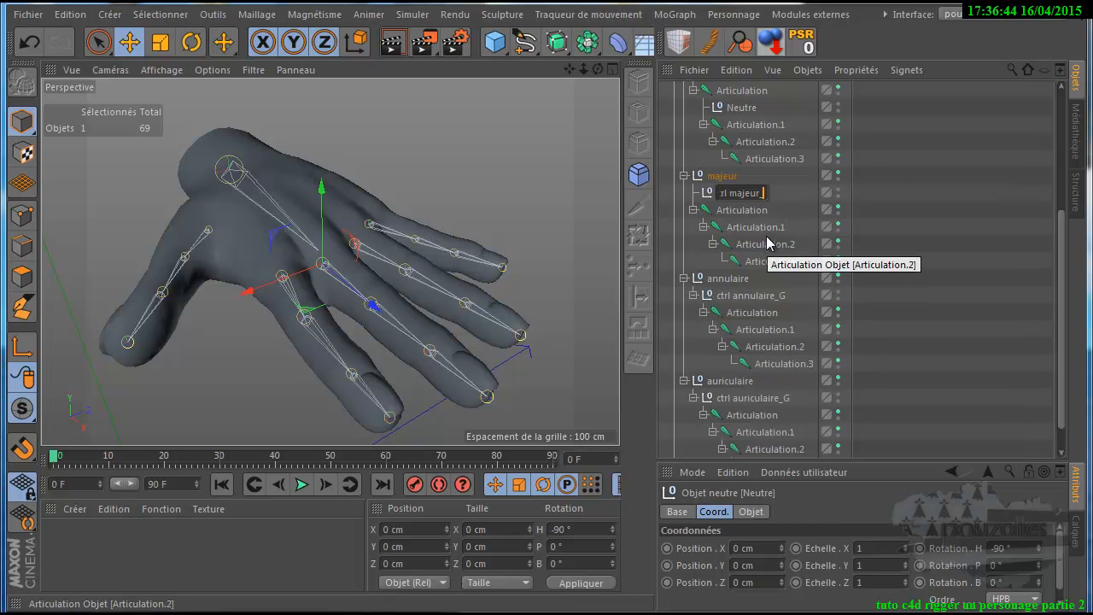
type("G")
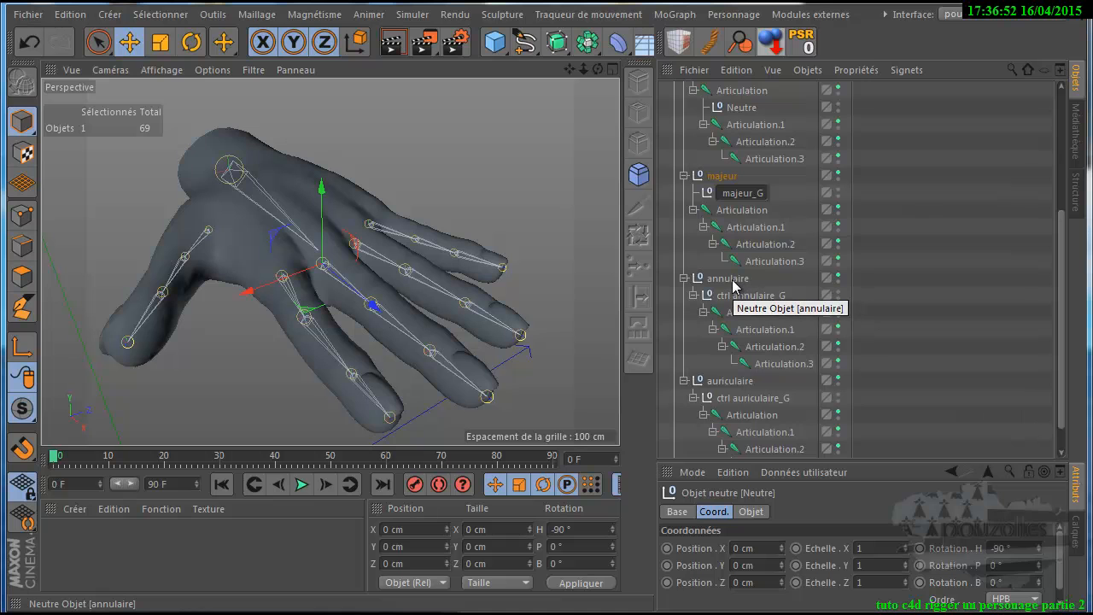
key("Return")
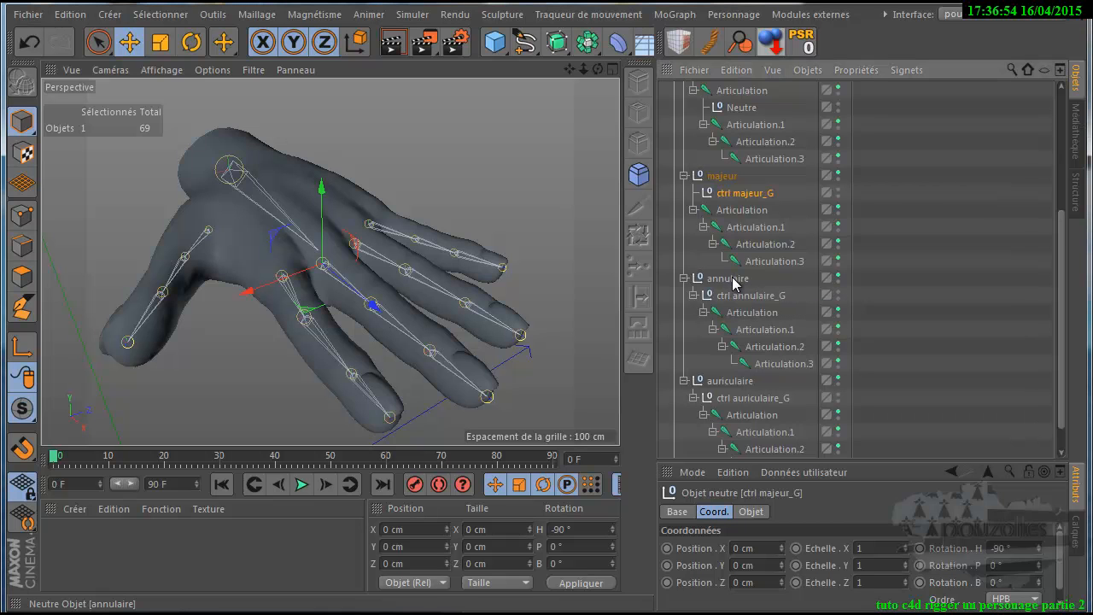
Step: Add the suffix _G to the three parent nulls, naming them auriculaire_G, annulaire_G and majeur_G
scroll(731, 370, "down", 2)
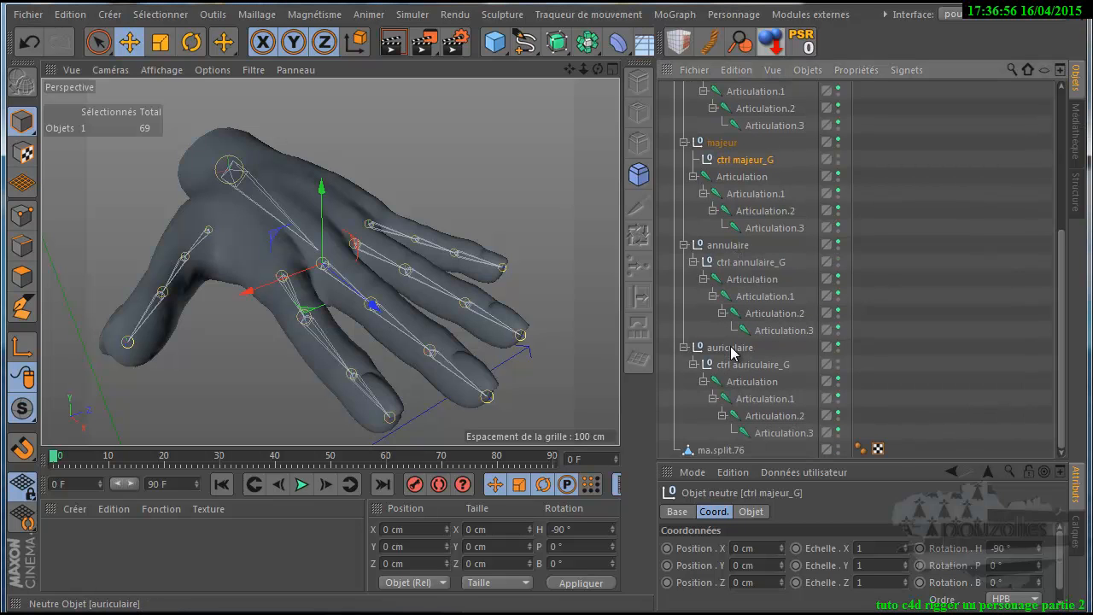
double_click(731, 348)
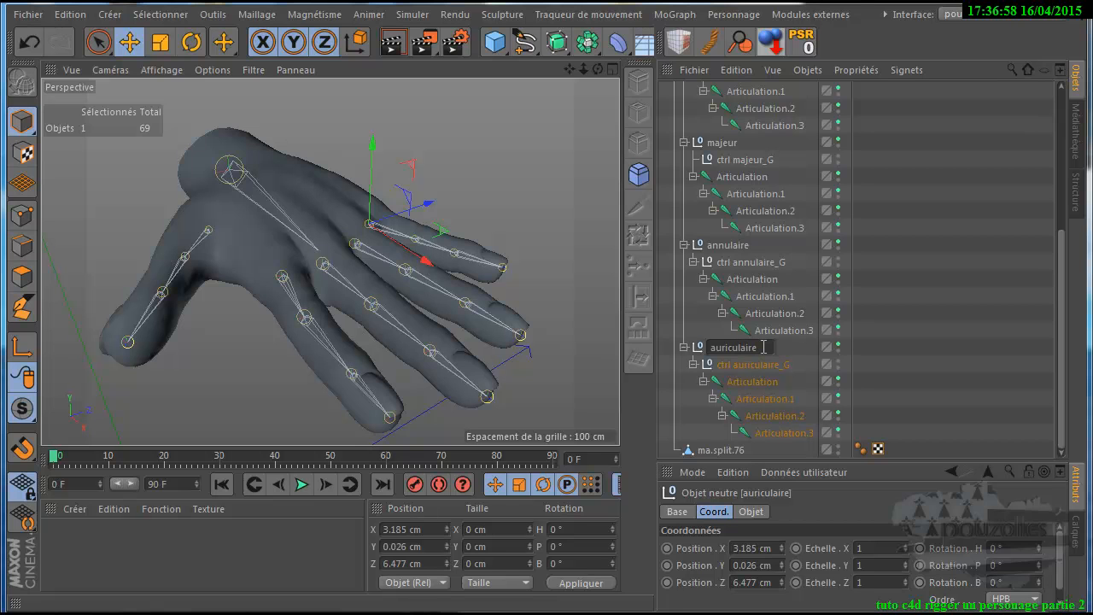
type("_G")
double_click(740, 245)
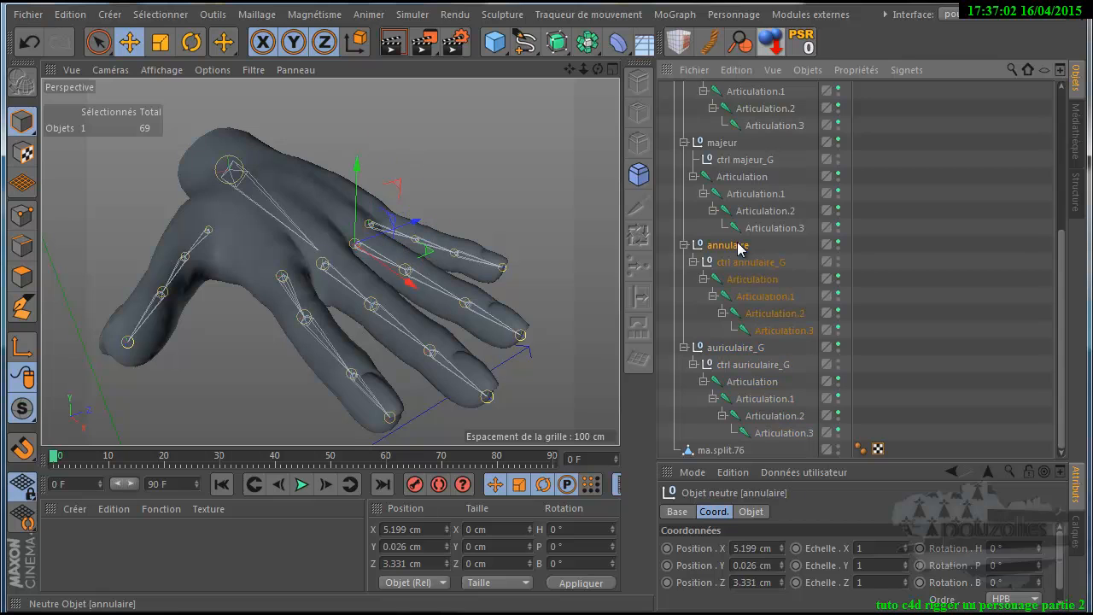
left_click(760, 247)
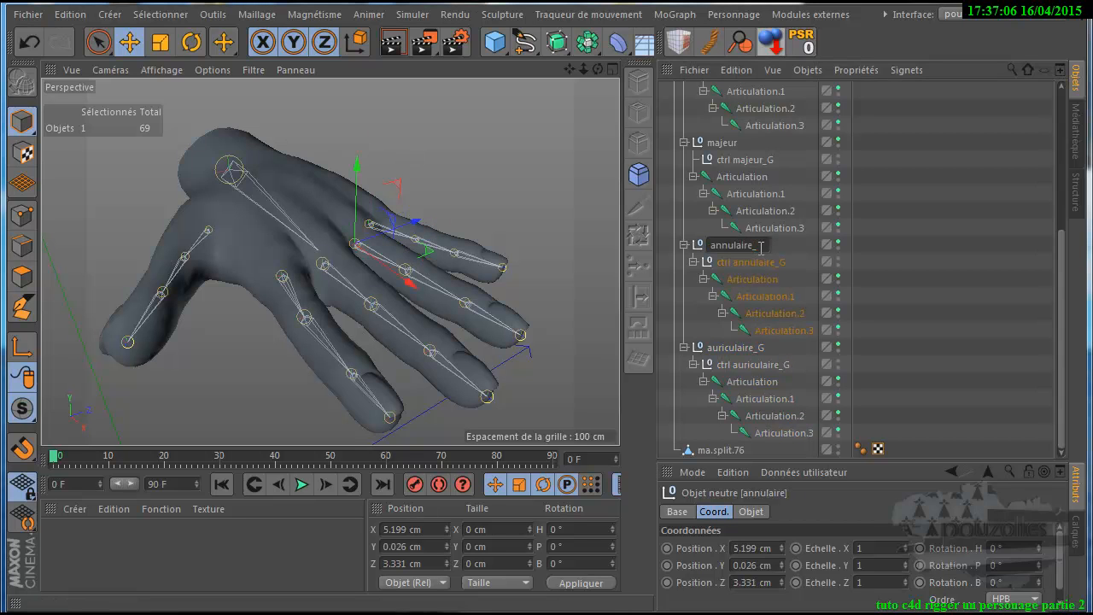
type("_G")
key("Return")
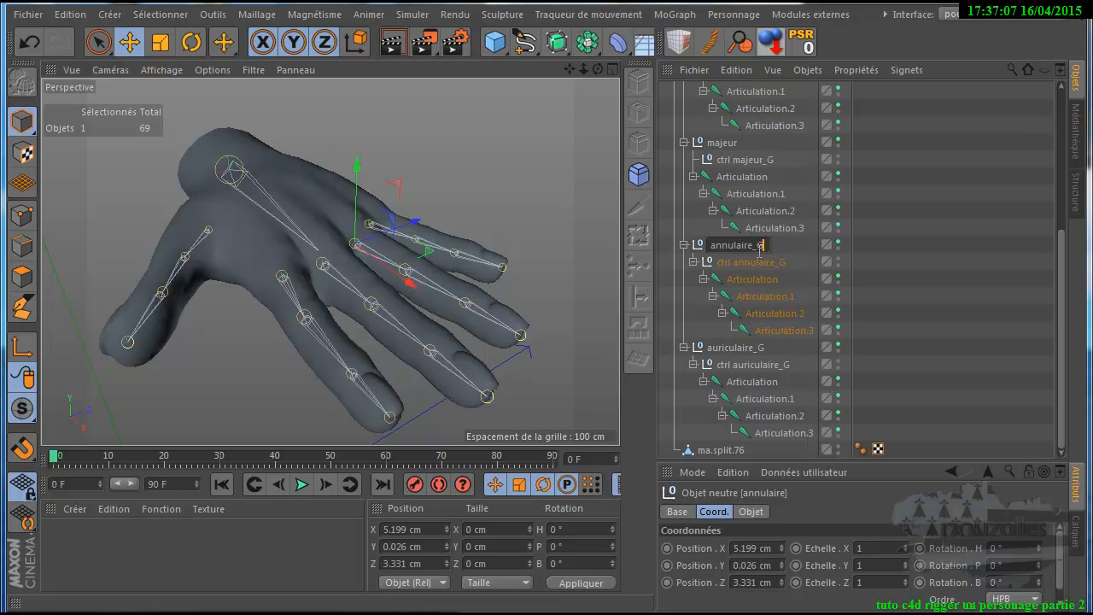
double_click(727, 145)
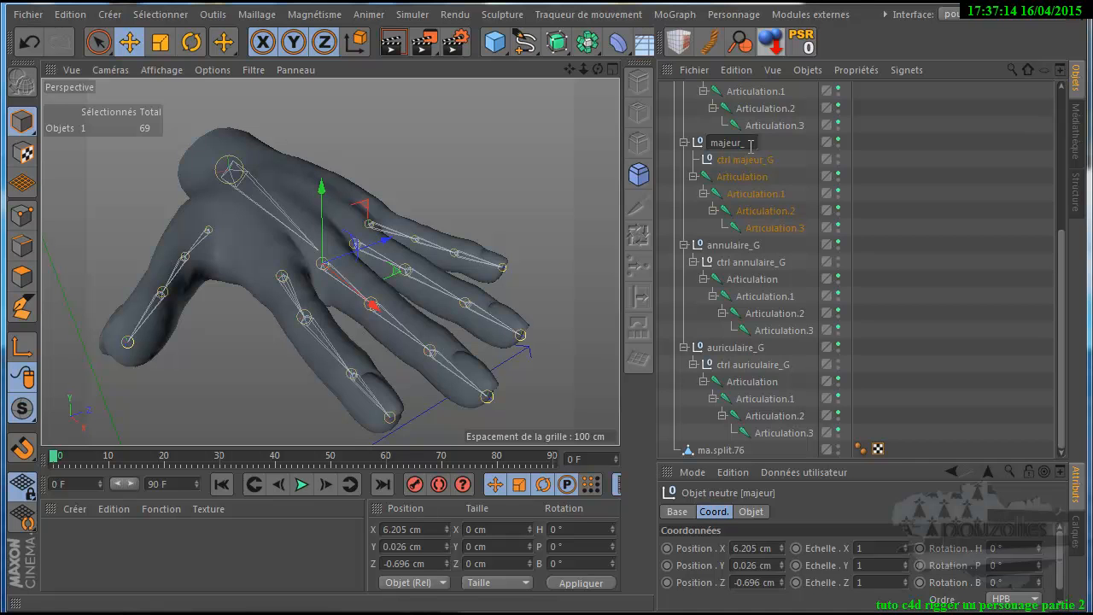
key("Return")
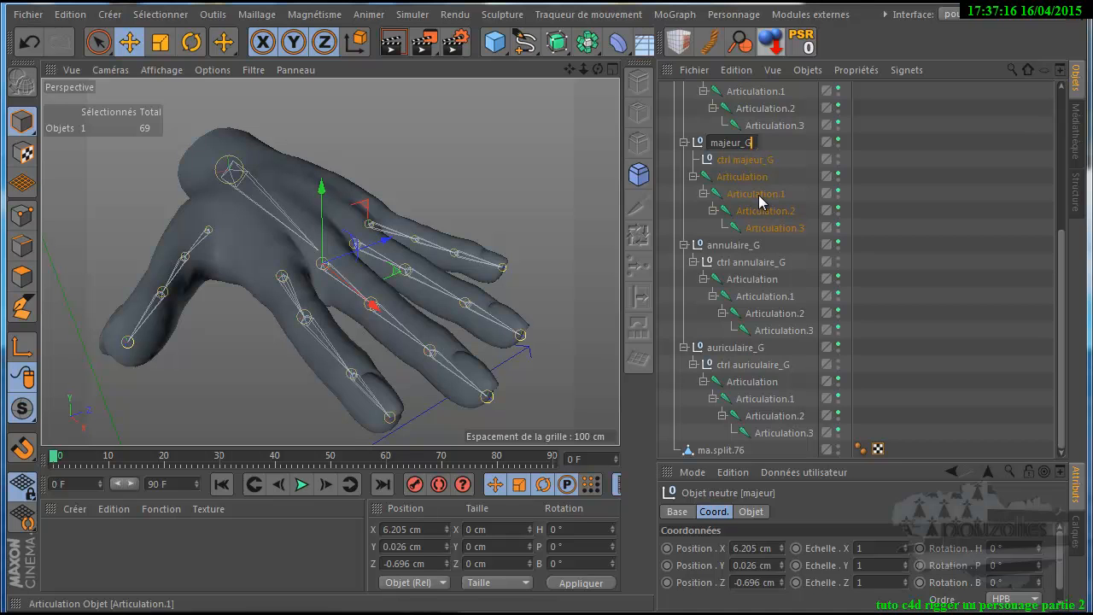
Step: Move the index finger's Neutre null directly under index, above the Articulation joint, and rename it ctrl index_G
scroll(760, 201, "up", 2)
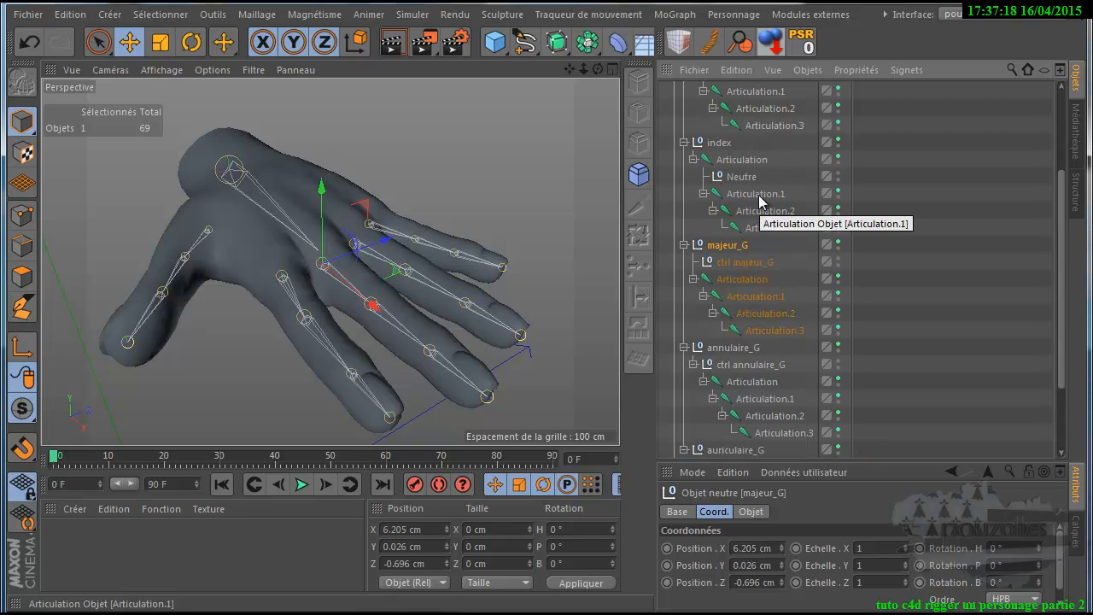
left_click_drag(734, 177, 739, 158)
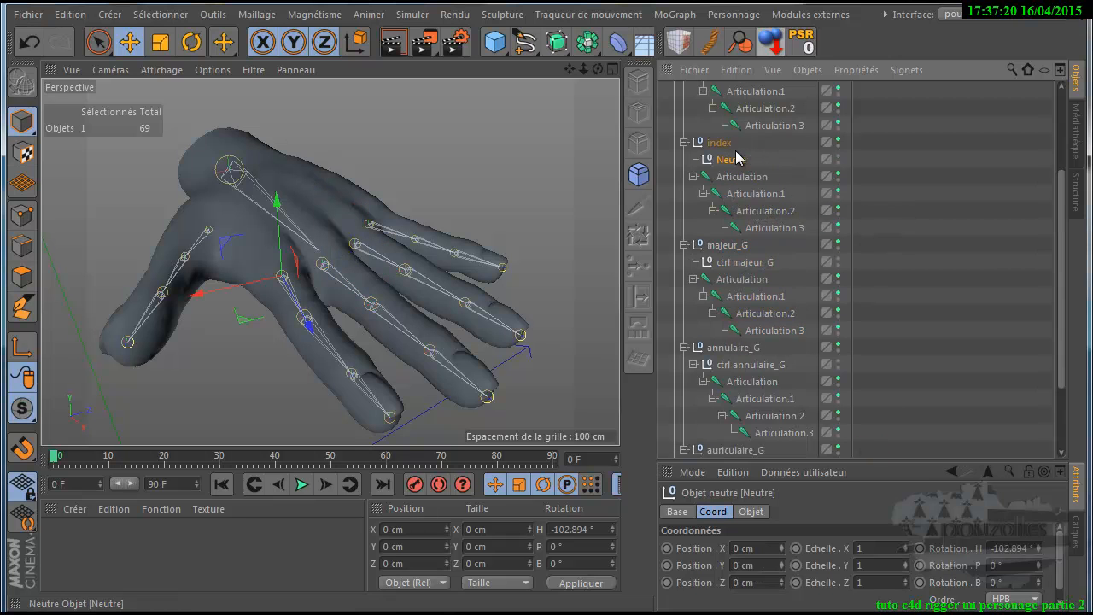
double_click(730, 160)
type("c")
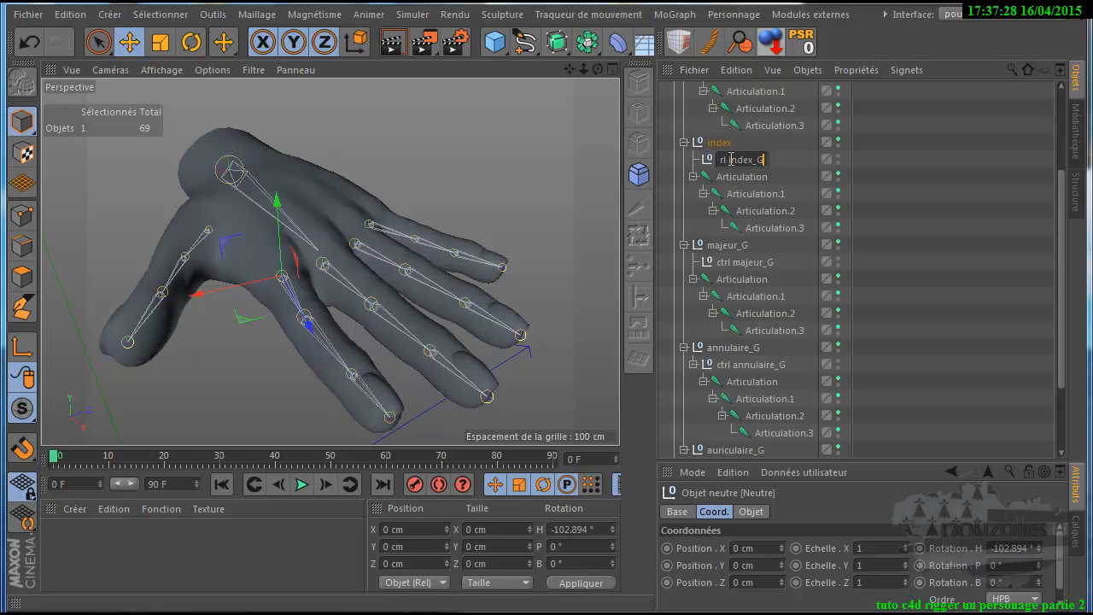
Step: Nest the index finger's Articulation chain under ctrl index_G and rename the index parent null index_G
key("Return")
left_click_drag(726, 180, 735, 168)
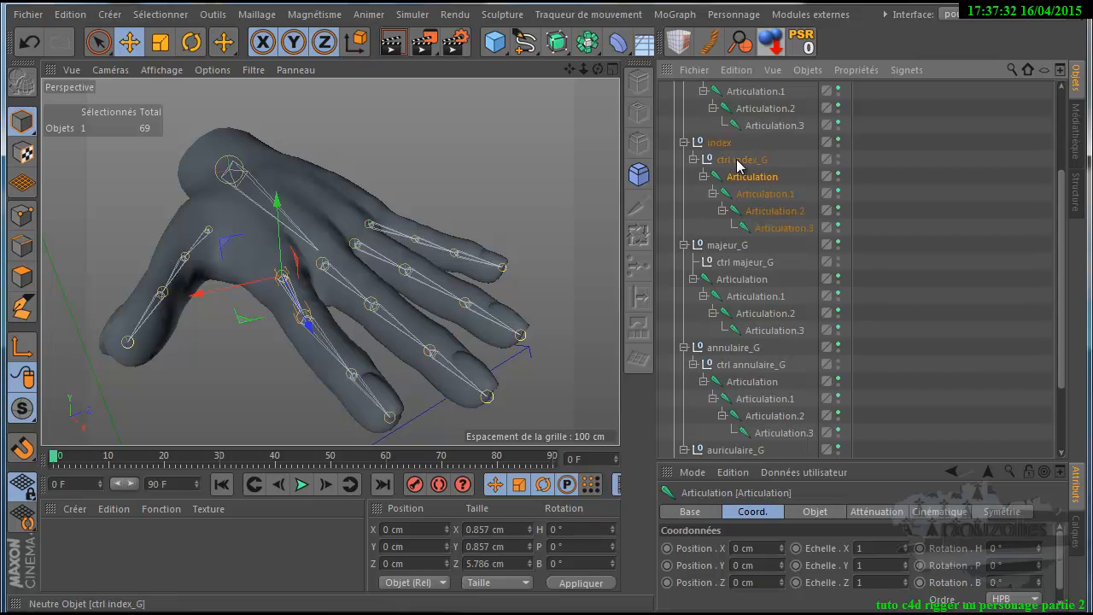
left_click(719, 143)
double_click(734, 143)
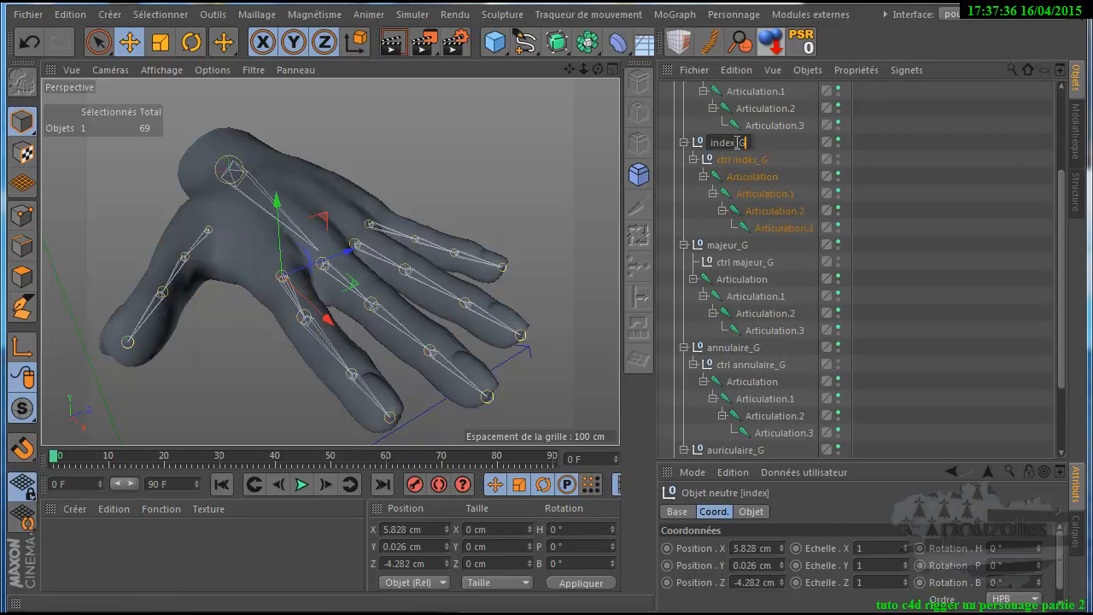
Step: Move the thumb's Neutre null directly under pouce, above the Articulation joint, and rename it ctrl pouce_G
scroll(741, 180, "up", 2)
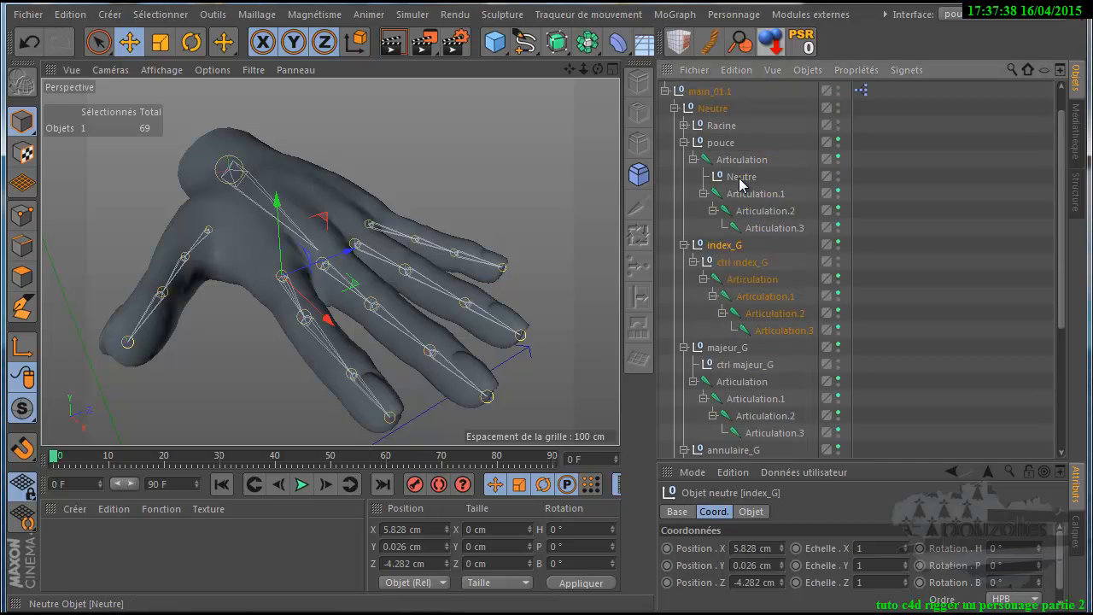
left_click(741, 180)
left_click_drag(741, 179, 736, 166)
double_click(740, 162)
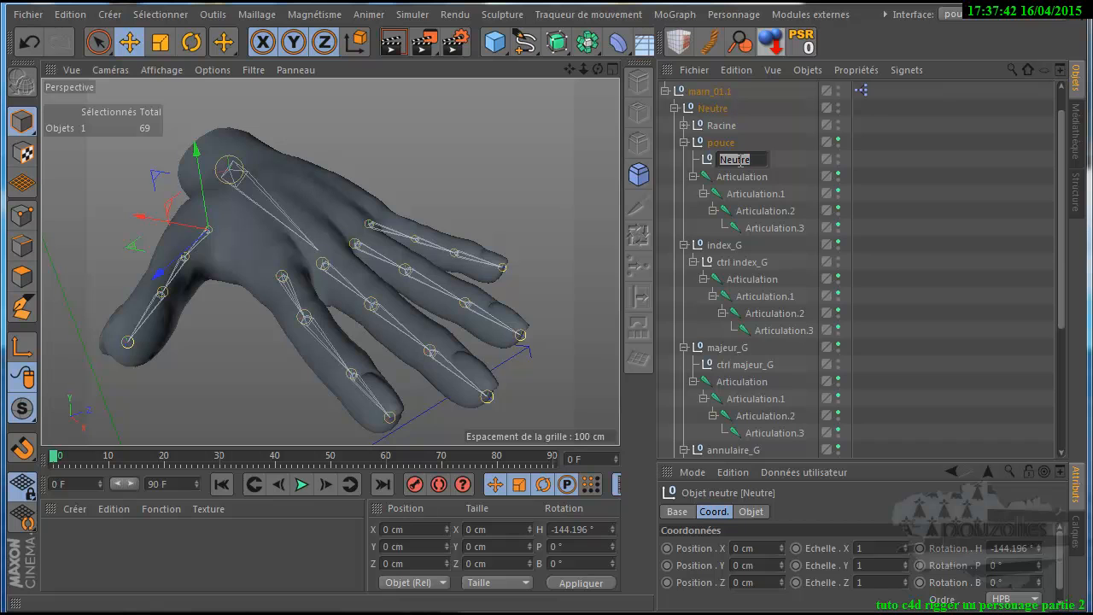
type("ct")
type("rl pouce_G")
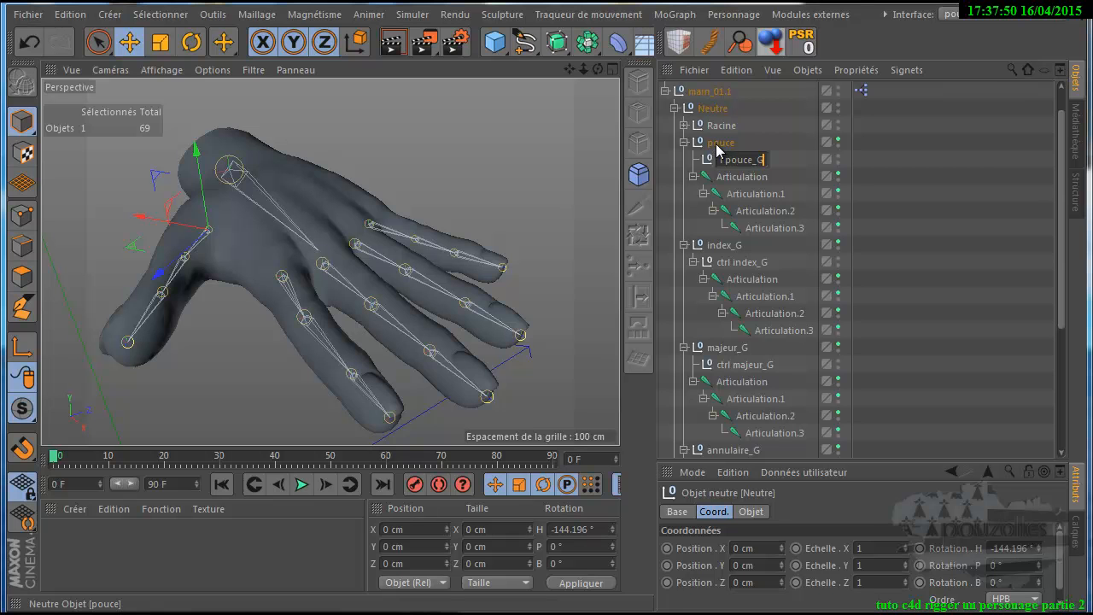
Step: Nest the thumb's Articulation chain under ctrl pouce_G and rename the pouce parent null pouce_G
left_click(733, 179)
left_click_drag(731, 182, 740, 162)
left_click(722, 146)
double_click(722, 146)
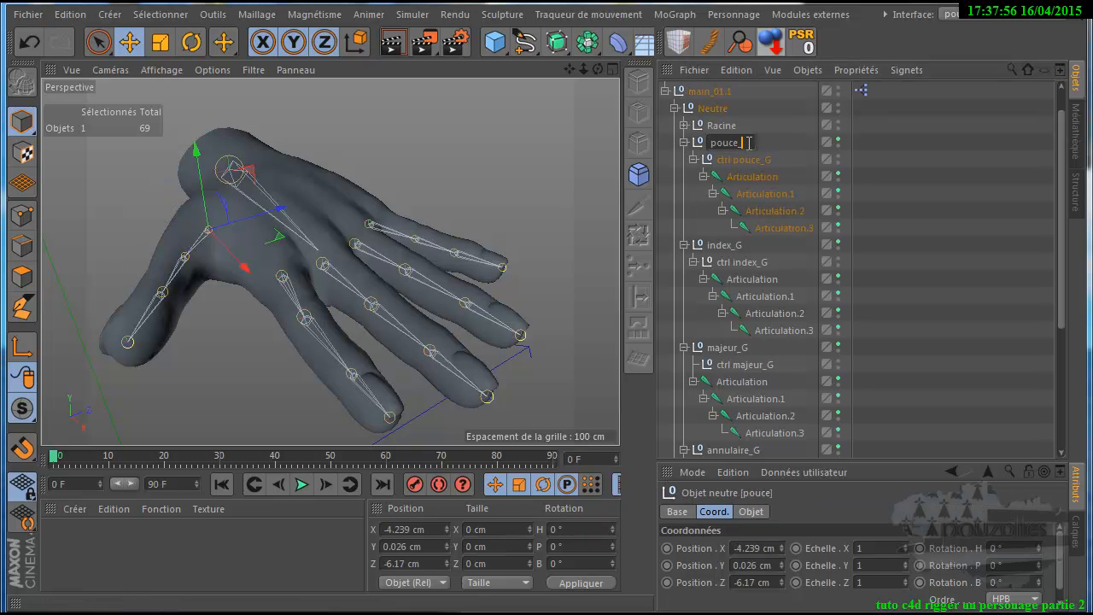
Step: Rename the Neutre null that groups all the fingers under main_01.1 as main_G
left_click(713, 110)
double_click(714, 109)
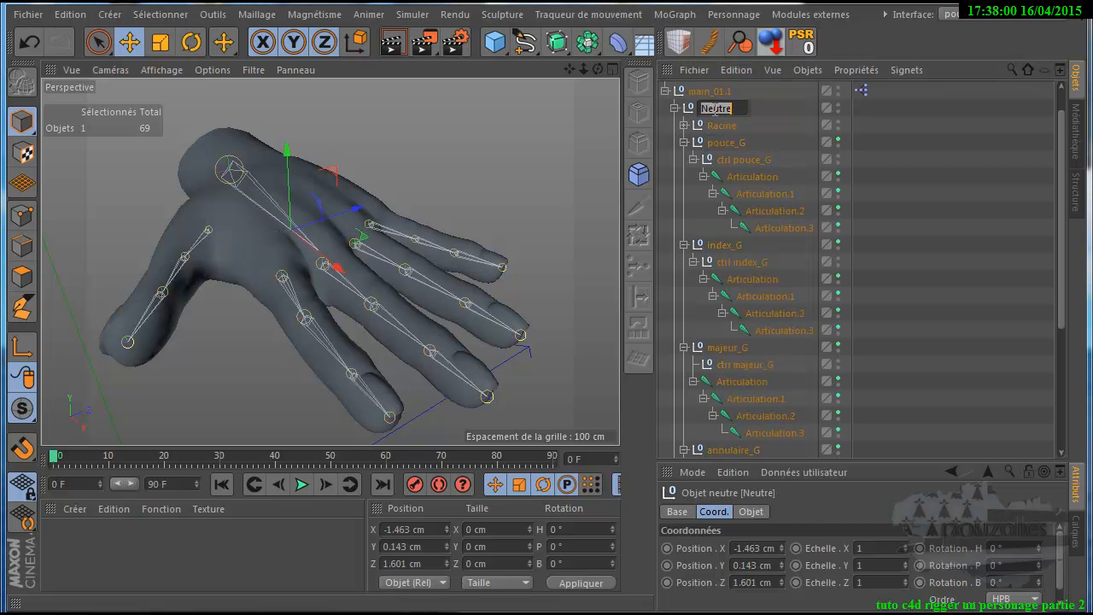
type("main_G")
key("Return")
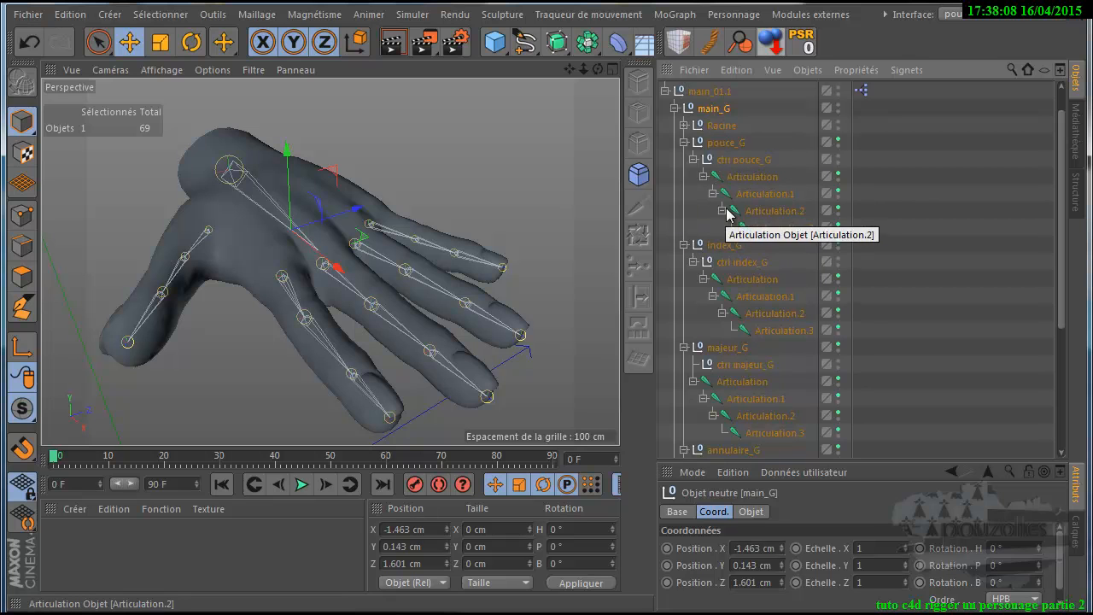
Step: Check the finger control nulls one by one, from the thumb and index to the auriculaire, for their axis placement in the hand
left_click(733, 267)
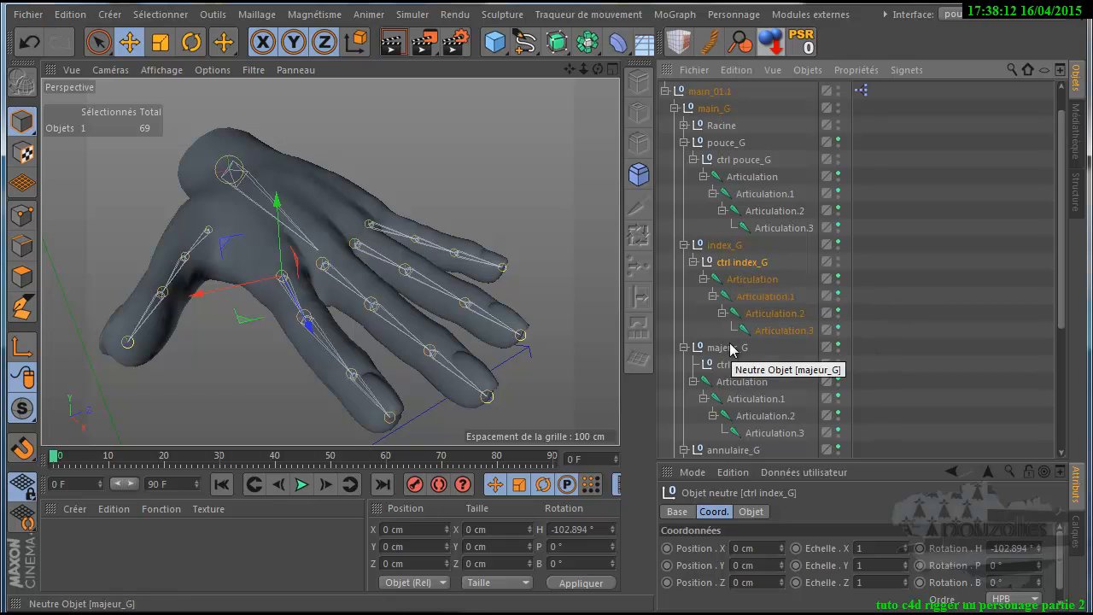
left_click(737, 160)
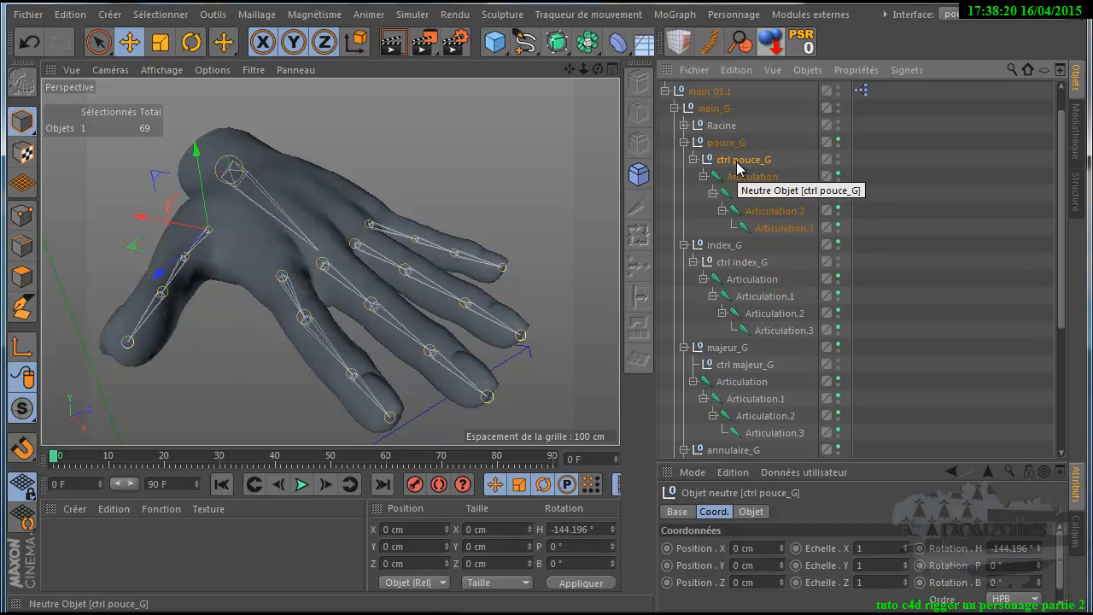
left_click(736, 264)
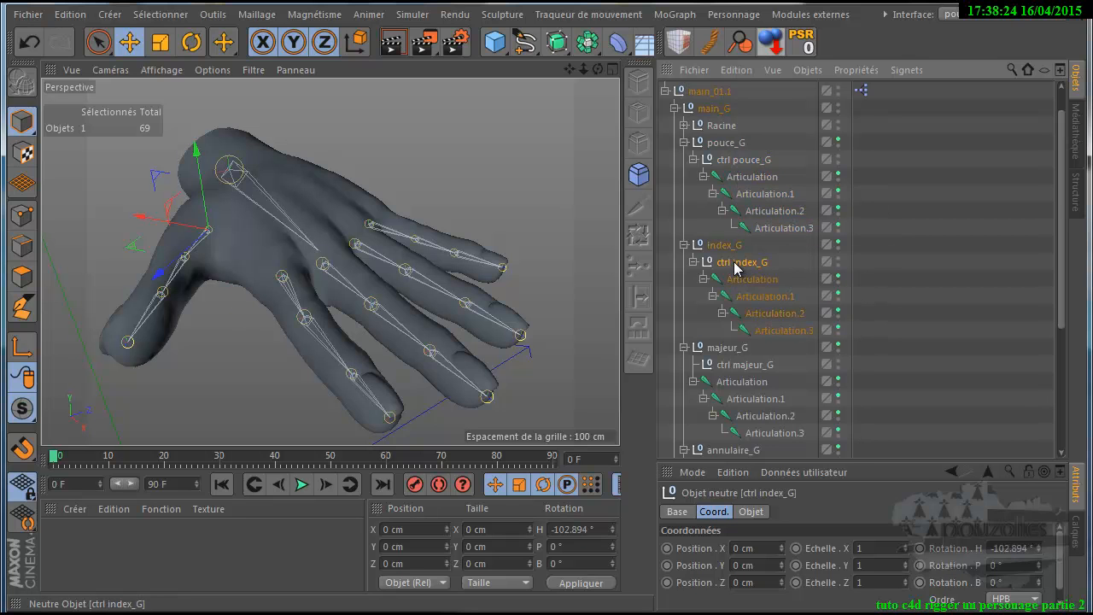
left_click(730, 367)
scroll(730, 369, "down", 2)
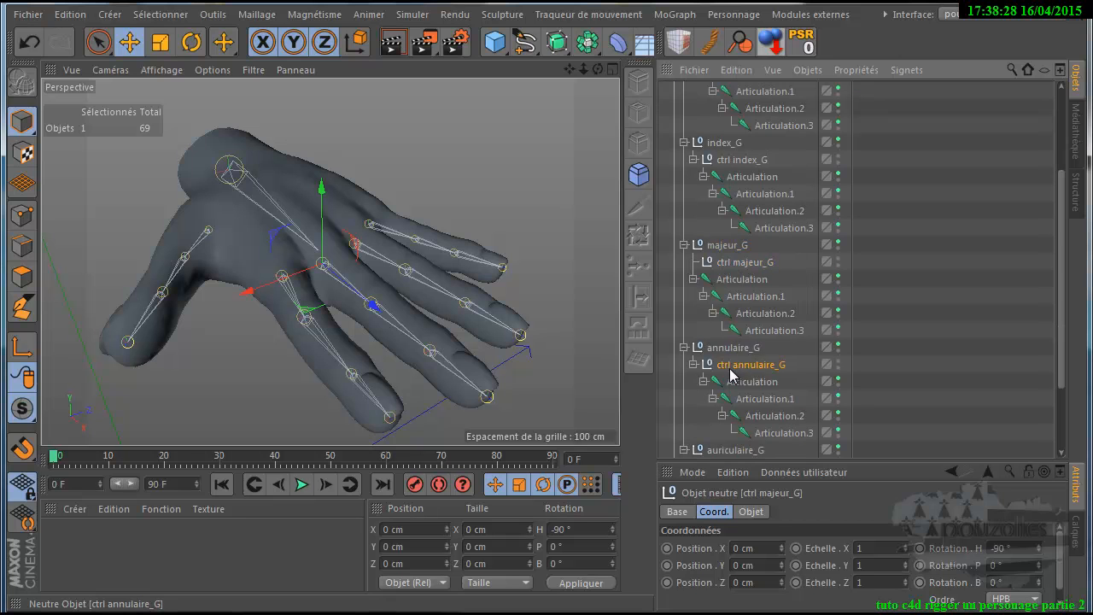
scroll(730, 374, "down", 2)
left_click(730, 367)
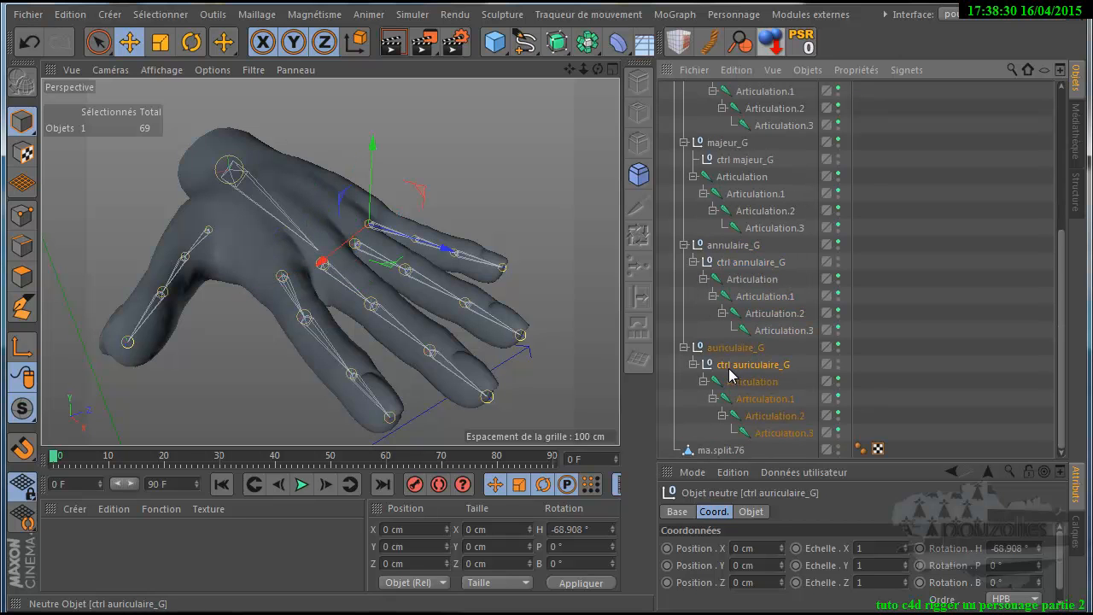
scroll(731, 373, "up", 5)
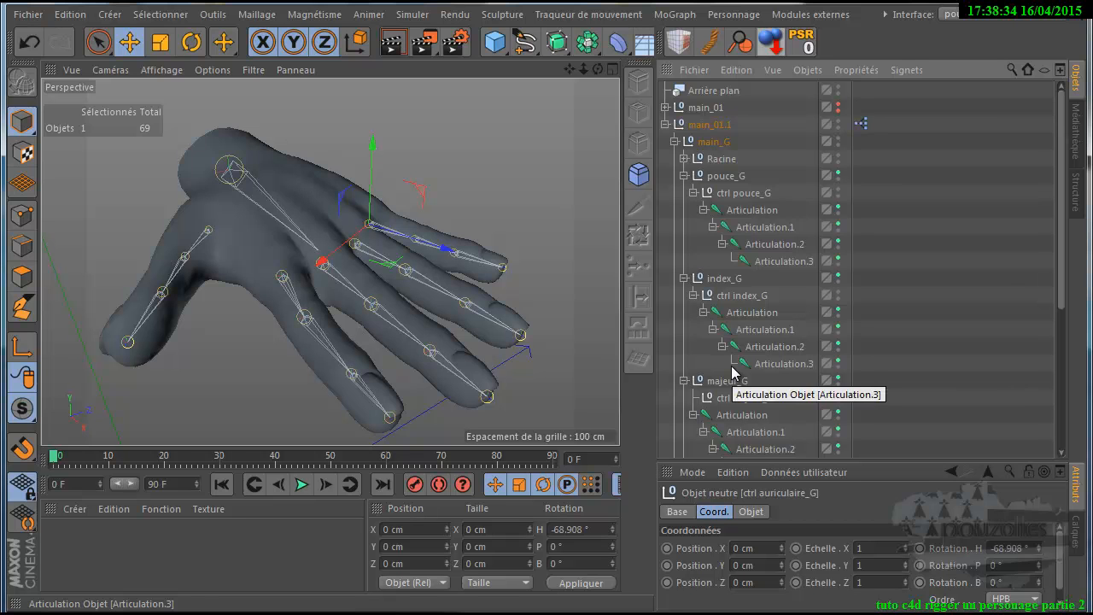
Step: Open main_01.1's XPresso expression and add separate nodes for ctrl pouce_G and the thumb's Articulation, Articulation.1 and Articulation.2
double_click(862, 124)
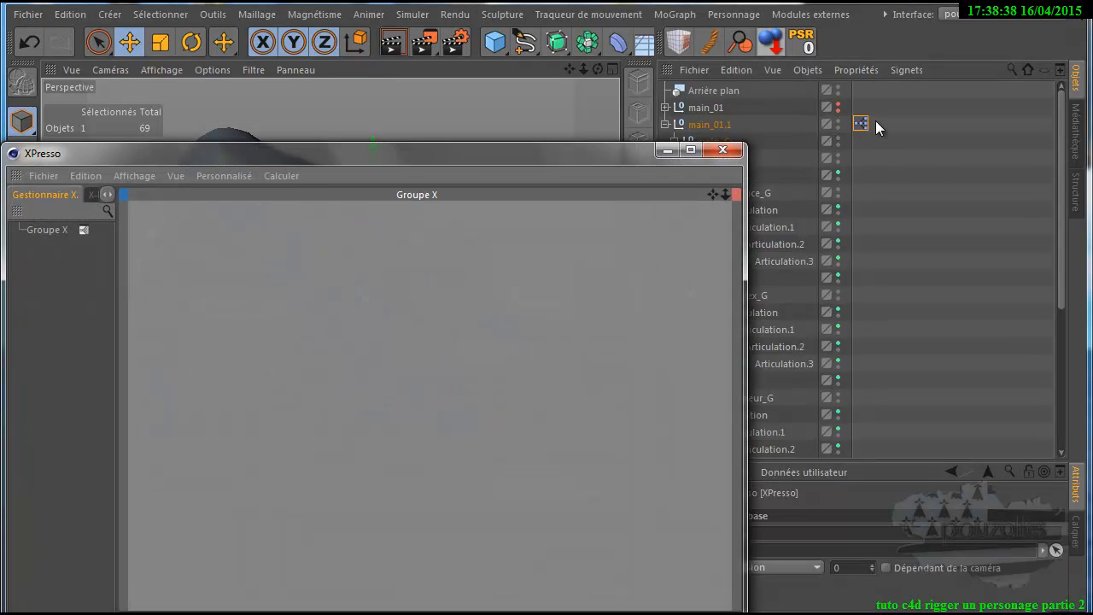
left_click_drag(601, 161, 503, 114)
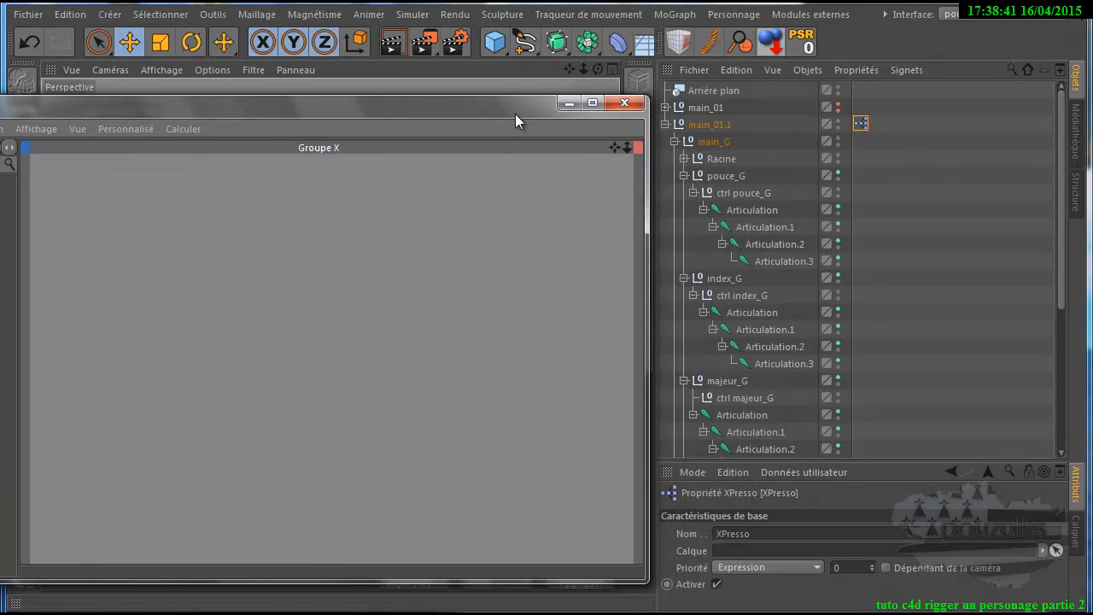
left_click(730, 193)
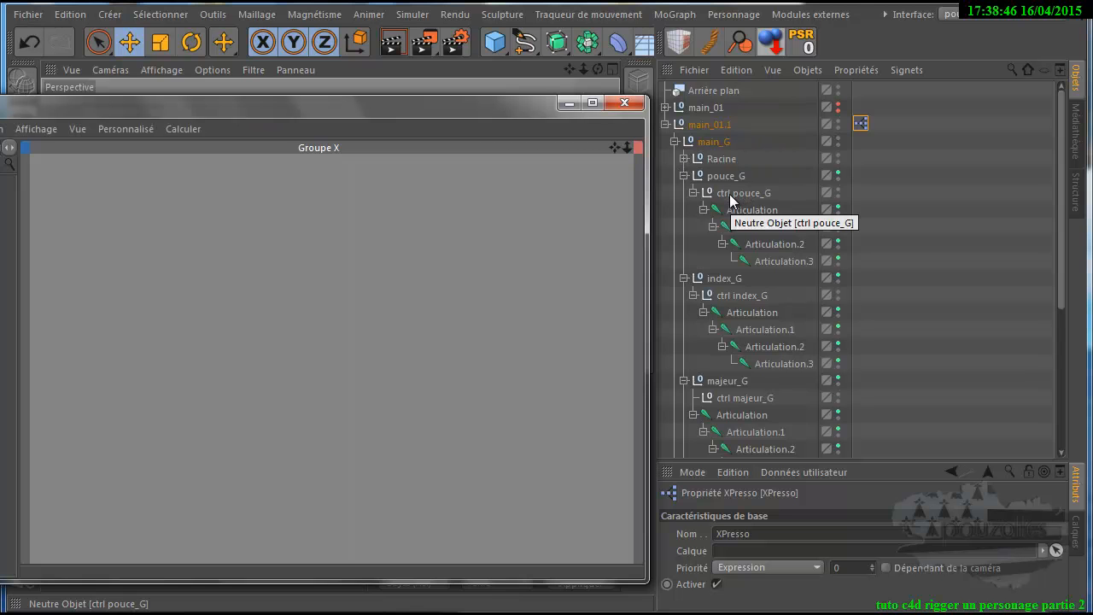
left_click_drag(730, 195, 69, 184)
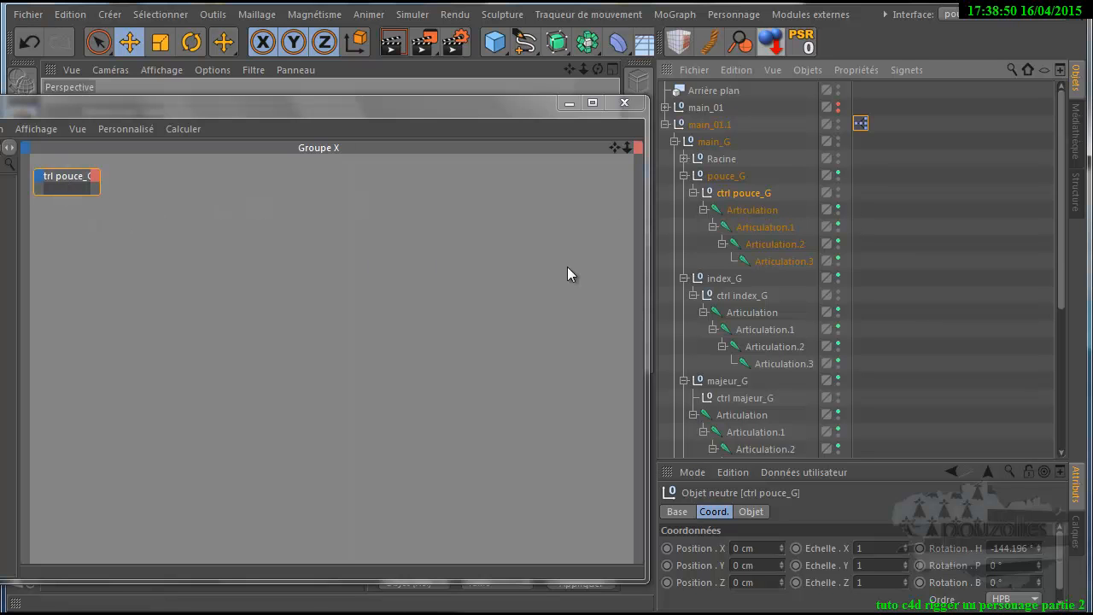
left_click_drag(863, 210, 257, 242)
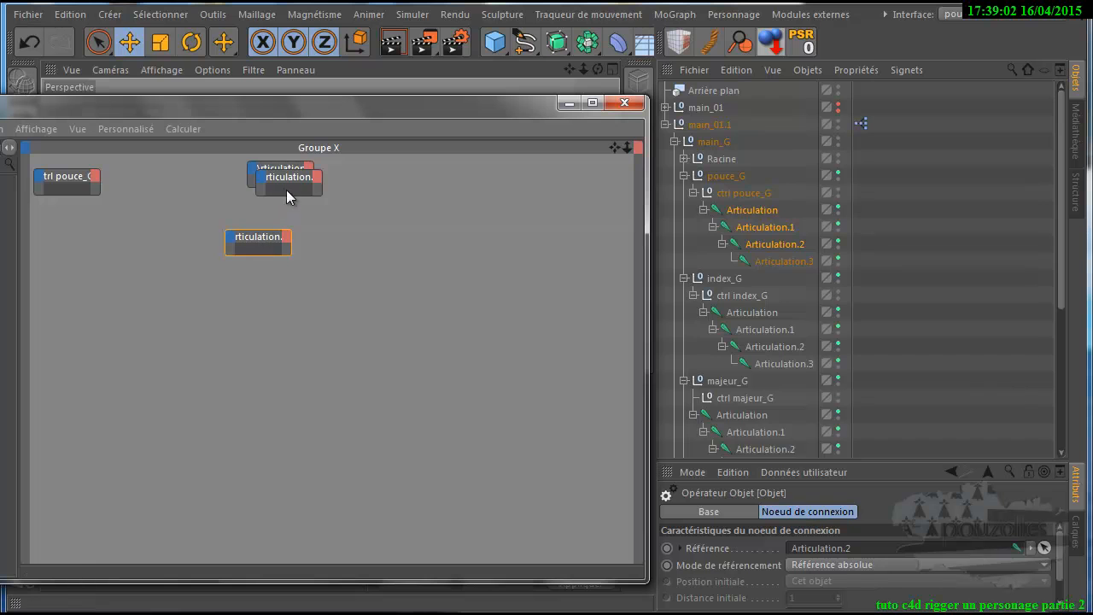
left_click_drag(284, 181, 269, 208)
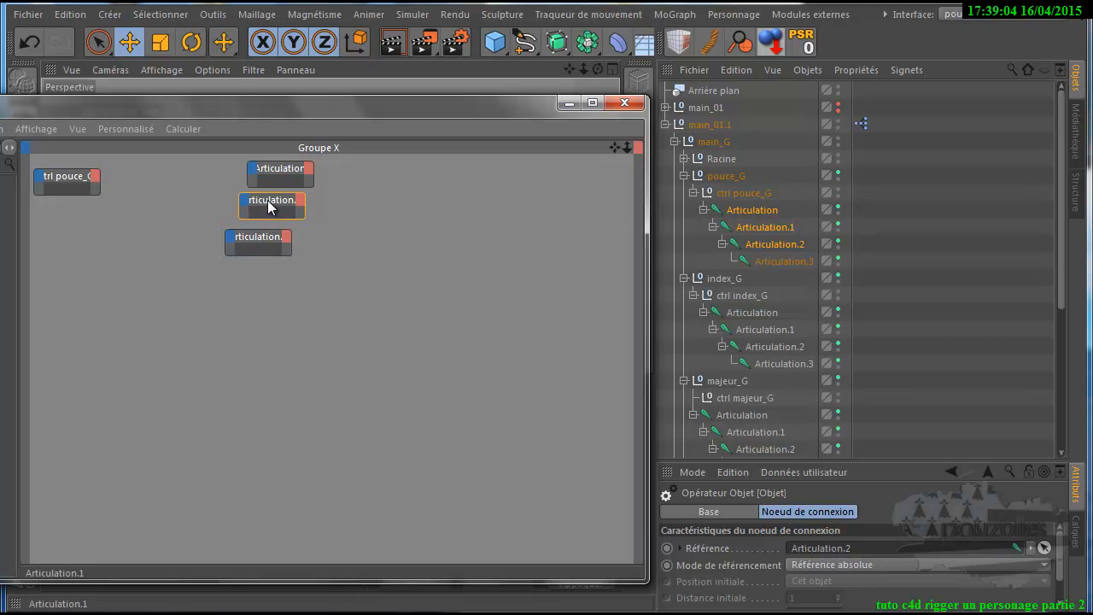
Step: Add ctrl index_G and the index finger's Articulation, Articulation.1 and Articulation.2 as separate nodes below the thumb's nodes
left_click(740, 295)
left_click_drag(739, 294, 80, 342)
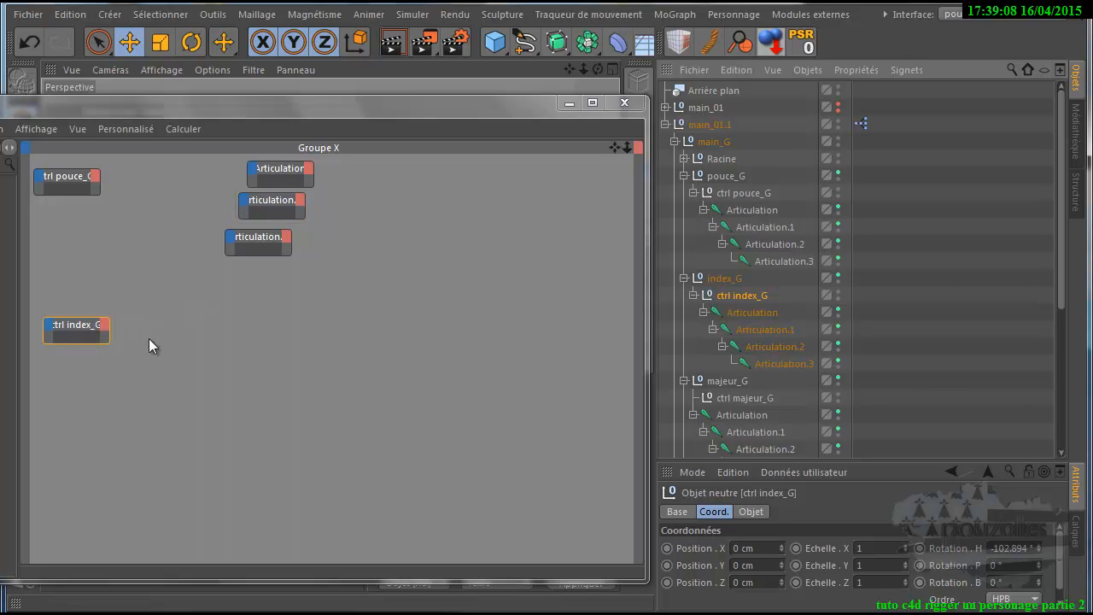
left_click_drag(865, 309, 240, 380)
left_click_drag(237, 305, 227, 336)
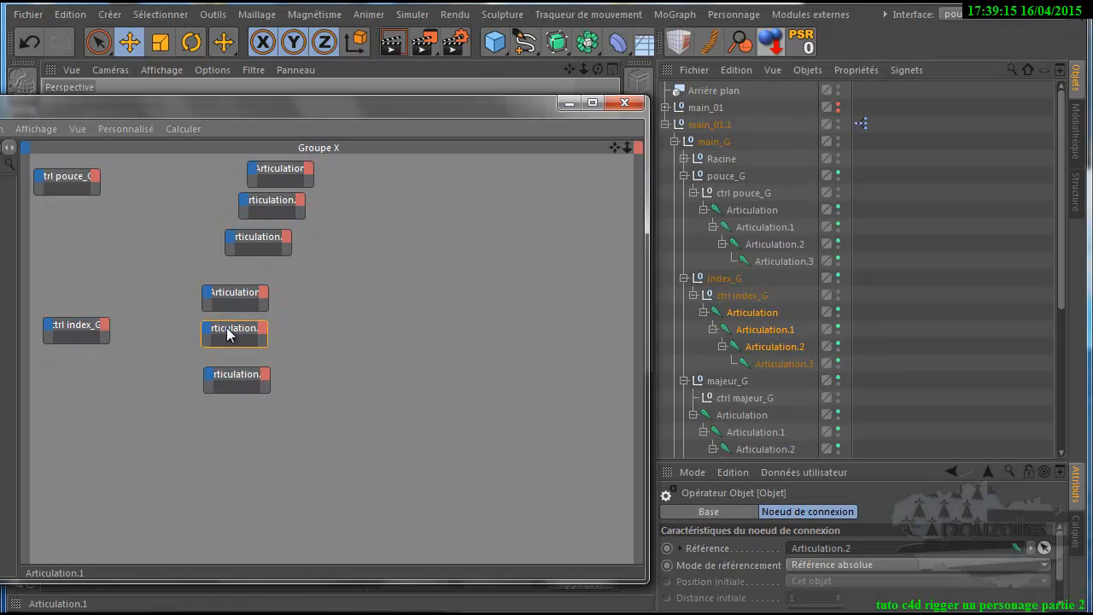
Step: Add ctrl majeur_G and the majeur finger's Articulation, Articulation.1 and Articulation.2 as separate nodes below the index nodes
left_click(729, 397)
scroll(734, 359, "down", 3)
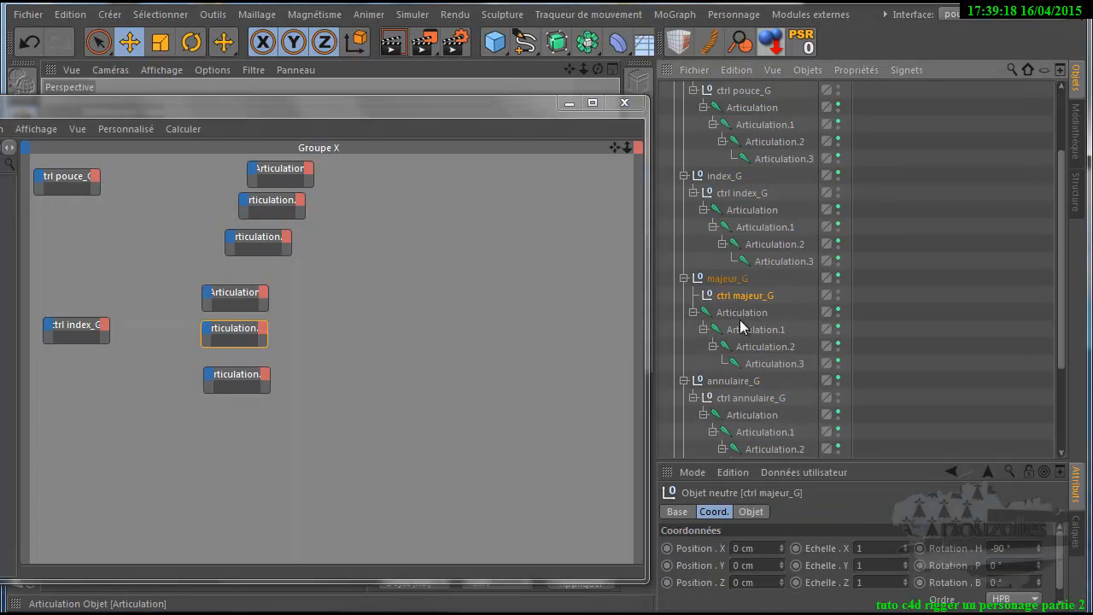
left_click_drag(739, 302, 76, 502)
mouse_move(862, 308)
left_mouse_down()
mouse_move(805, 348)
mouse_move(752, 354)
left_mouse_up()
left_click_drag(745, 312, 208, 518)
left_click(222, 447)
left_click_drag(224, 448, 215, 473)
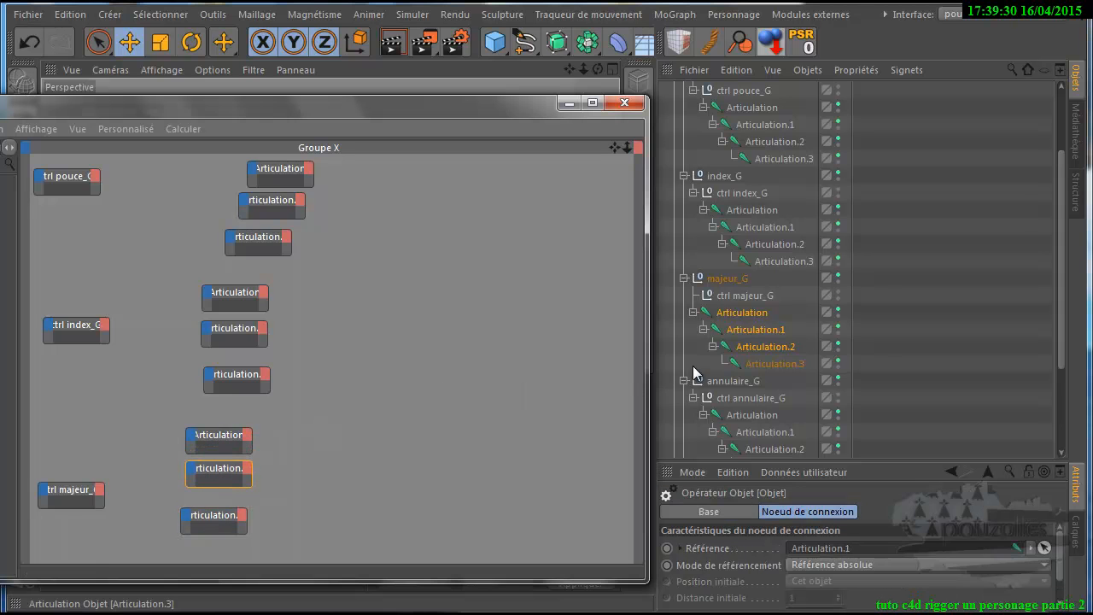
Step: Add ctrl annulaire_G and the annulaire finger's Articulation, Articulation.1 and Articulation.2 as spaced nodes in a second group beside the existing ones
left_click(756, 396)
scroll(756, 394, "down", 2)
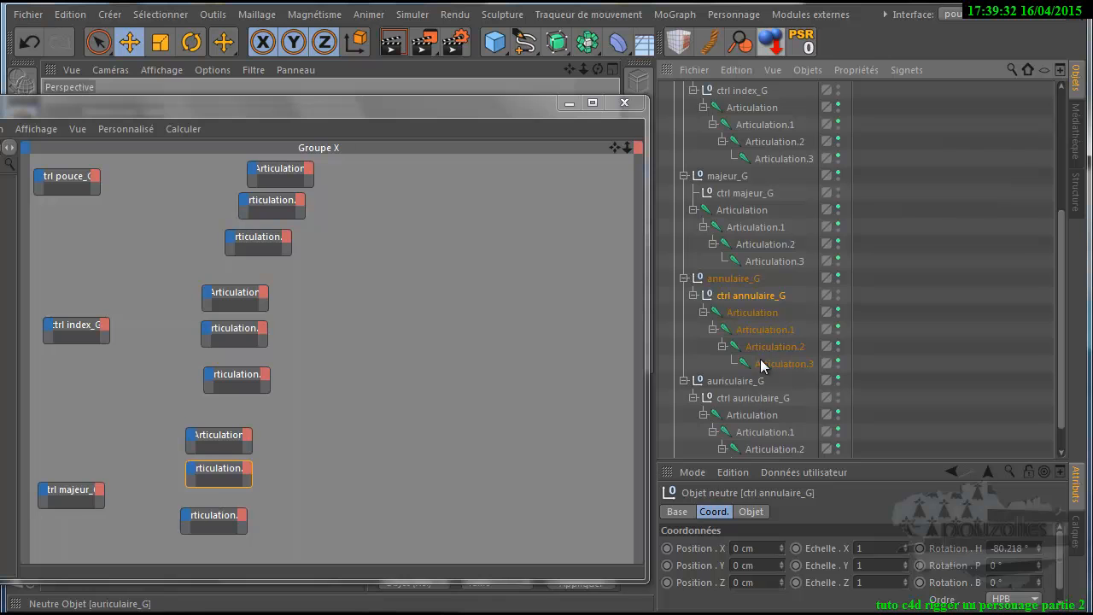
left_click_drag(755, 297, 391, 273)
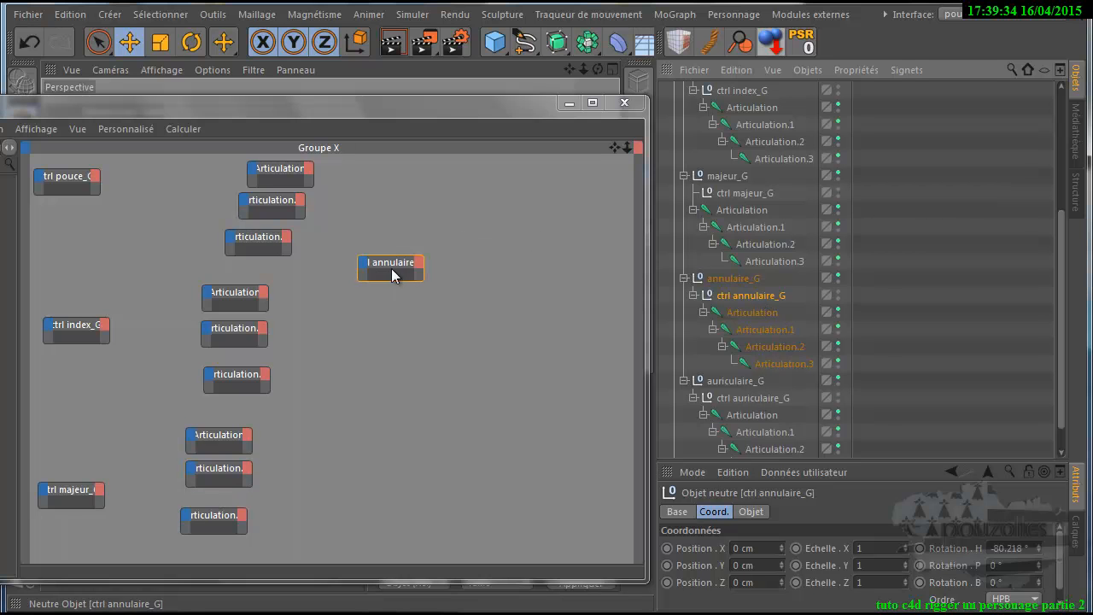
left_click_drag(865, 306, 762, 346)
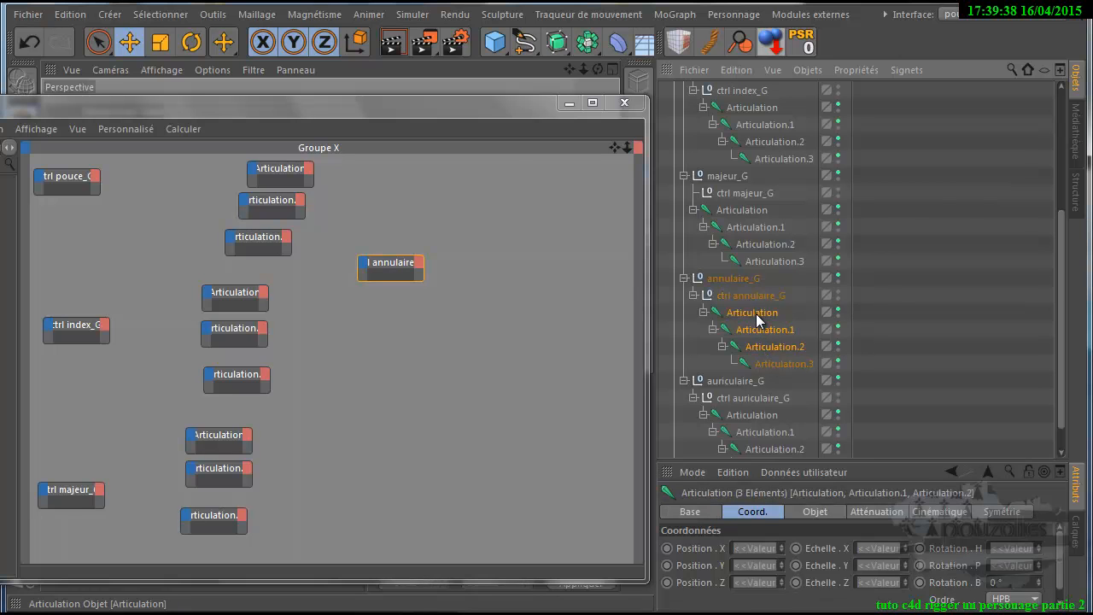
left_click_drag(512, 212, 491, 301)
left_click(502, 220)
left_click_drag(501, 220, 497, 251)
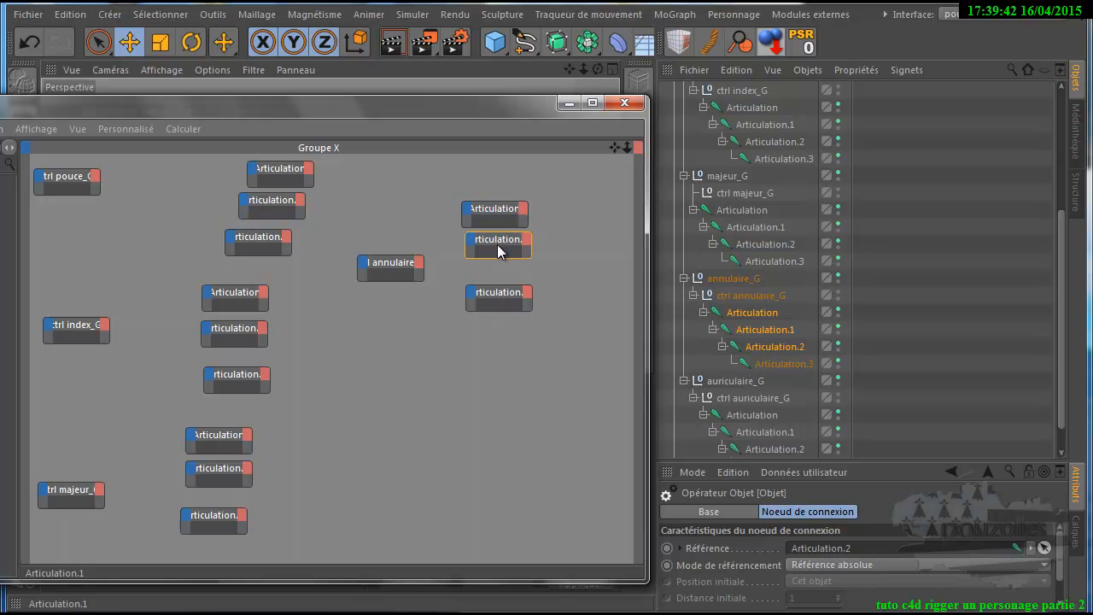
Step: Add ctrl auriculaire_G and the auriculaire finger's Articulation, Articulation.1 and Articulation.2 as spaced nodes below the annulaire nodes
left_click(750, 396)
left_click_drag(751, 396, 384, 438)
left_click_drag(886, 412, 827, 432)
left_click_drag(739, 432, 741, 412)
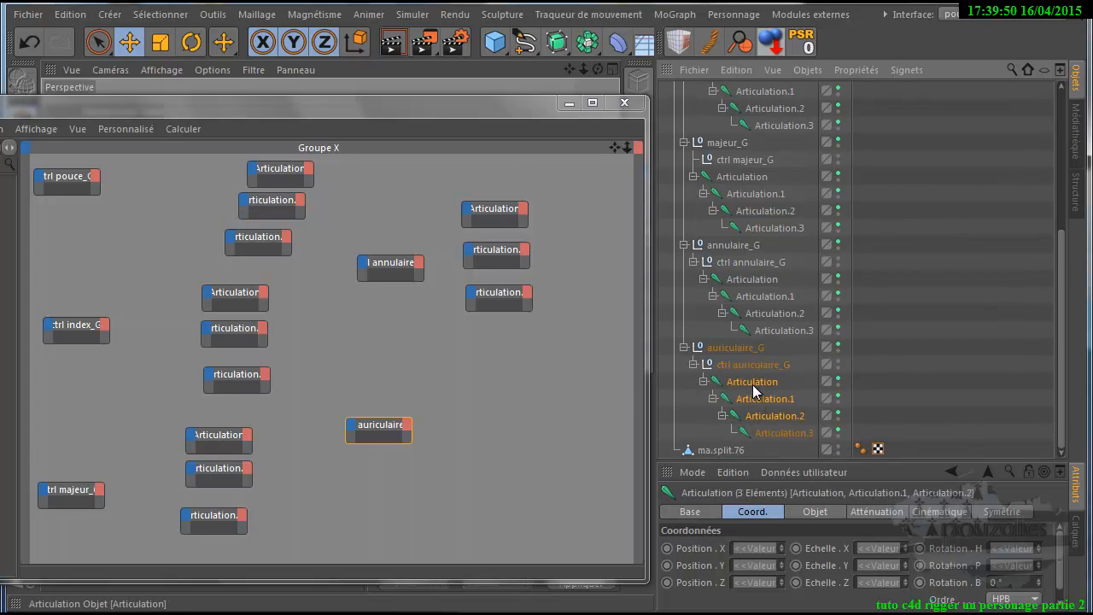
left_click_drag(644, 389, 503, 471)
left_click_drag(505, 398, 503, 427)
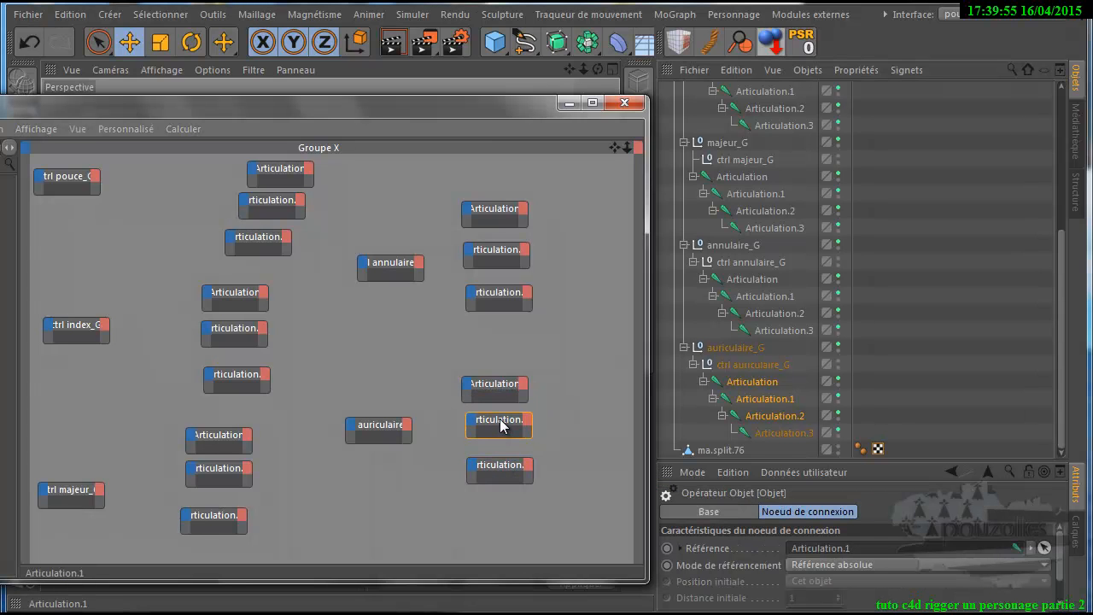
Step: Minimise the XPresso editor, try rotating ctrl auriculaire_G in pitch, and undo the rotation
left_click(568, 104)
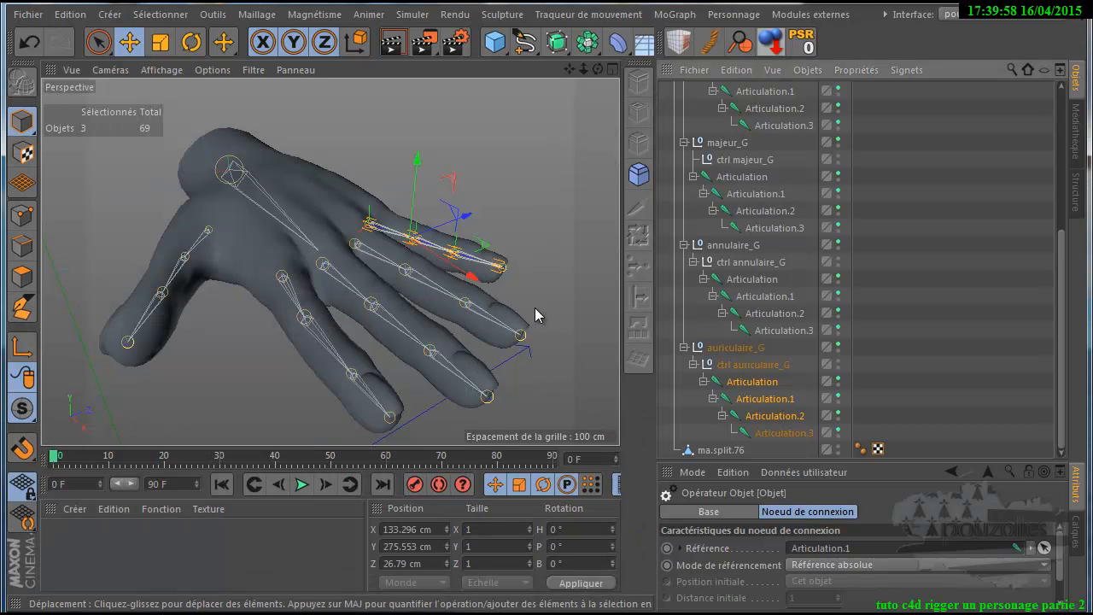
left_click(752, 364)
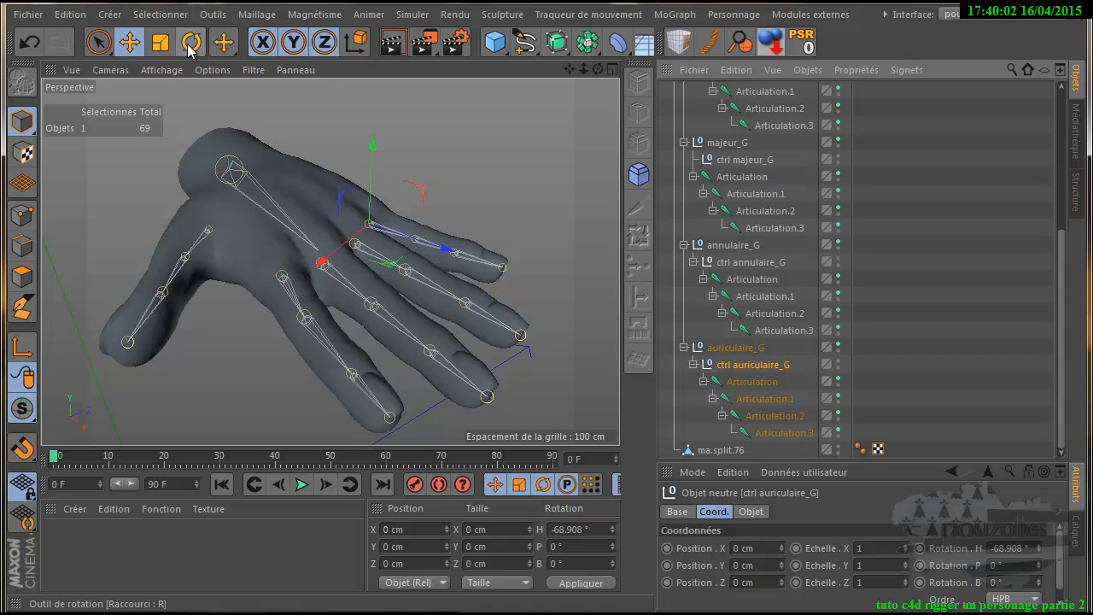
left_click(190, 42)
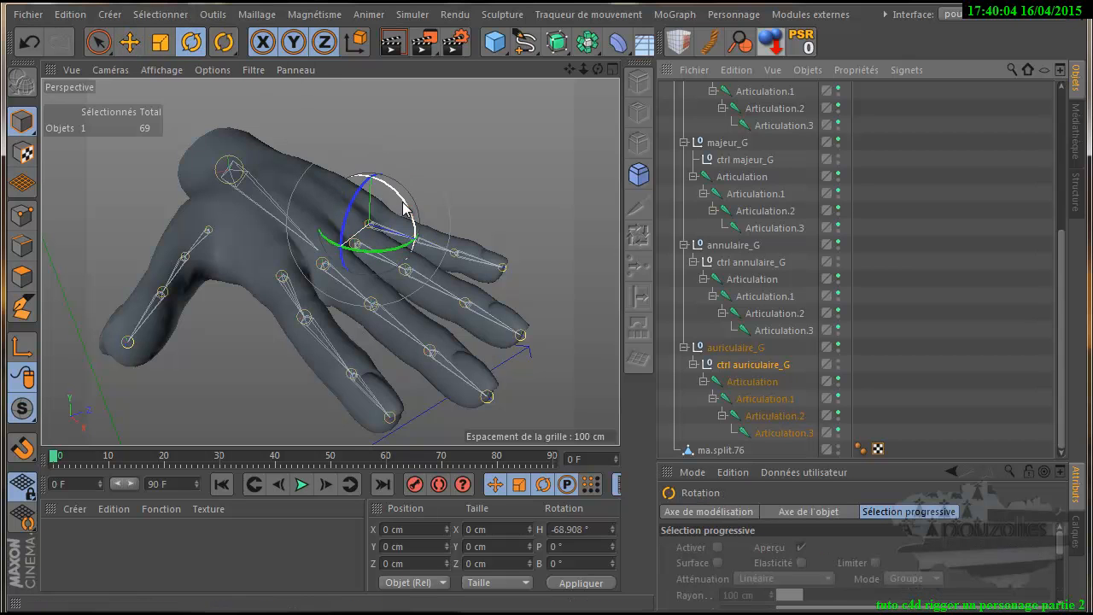
left_click_drag(404, 210, 410, 224)
key("ctrl+z")
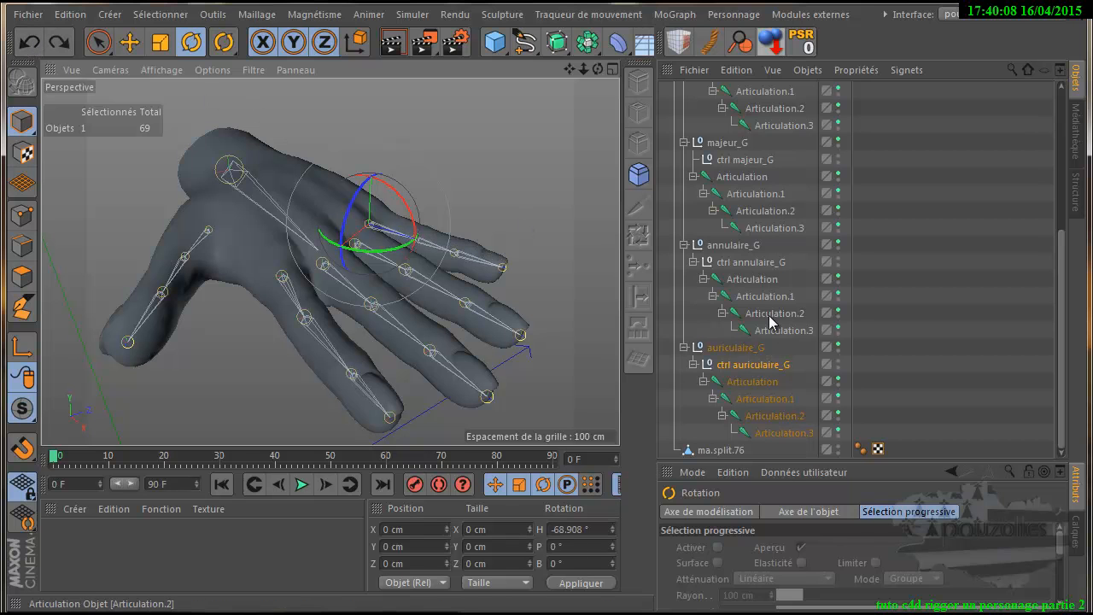
Step: Rotate ctrl annulaire_G to a pitch of about -12.4° to test bending the annulaire finger
left_click(752, 265)
left_click_drag(386, 242, 392, 256)
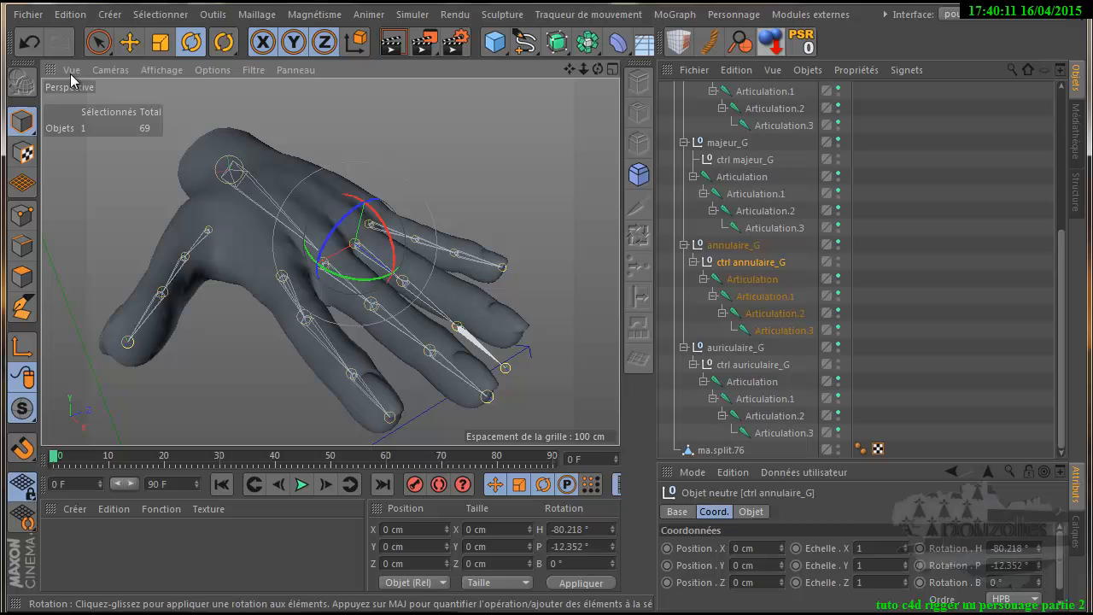
Step: Undo the last rotation of ctrl annulaire_G
left_click(30, 42)
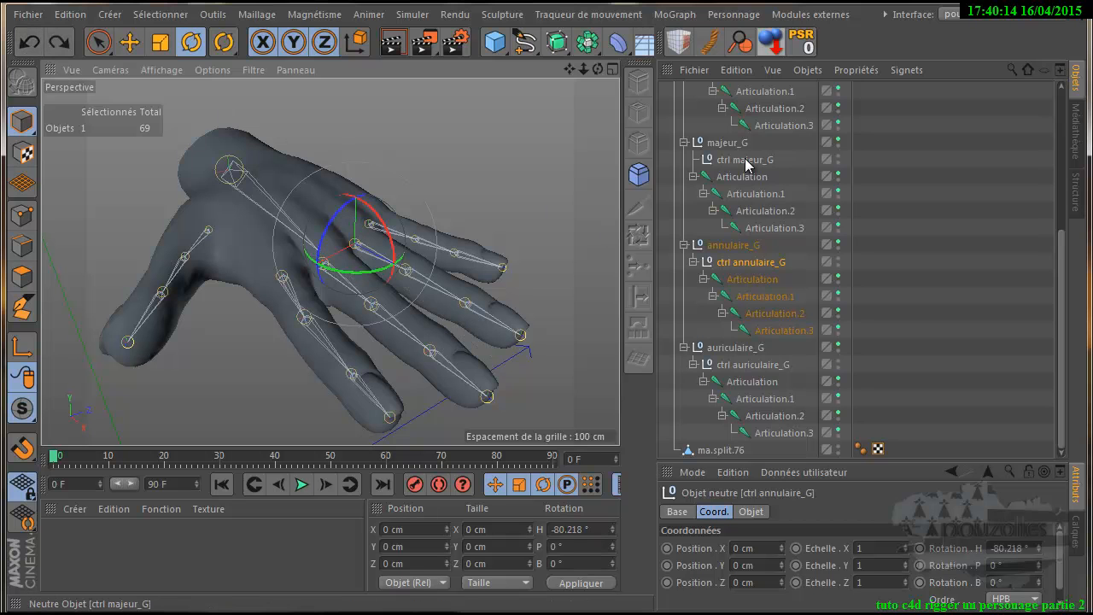
scroll(741, 256, "up", 5)
scroll(744, 296, "up", 2)
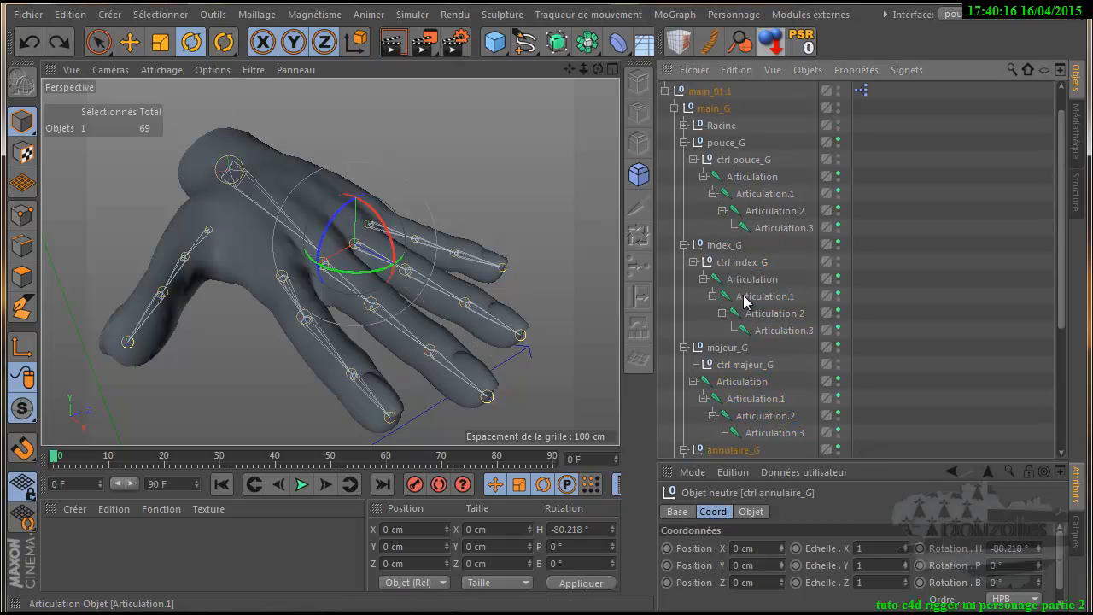
scroll(744, 295, "down", 4)
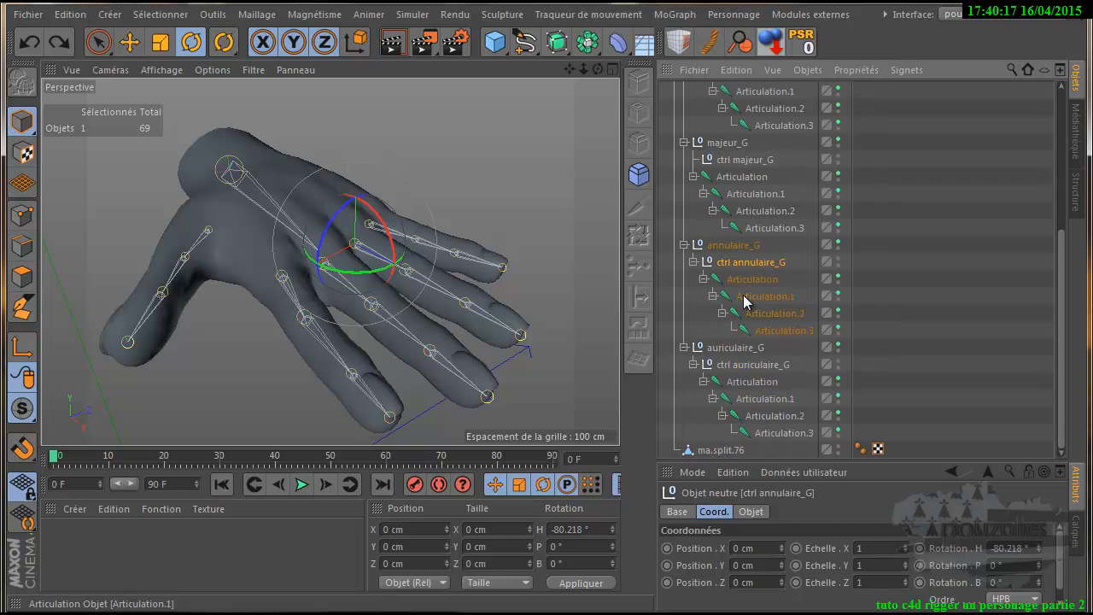
Step: Try rotating ctrl auriculaire_G to a pitch of about -18.4° to test bending the finger, and undo the rotation
left_click(745, 365)
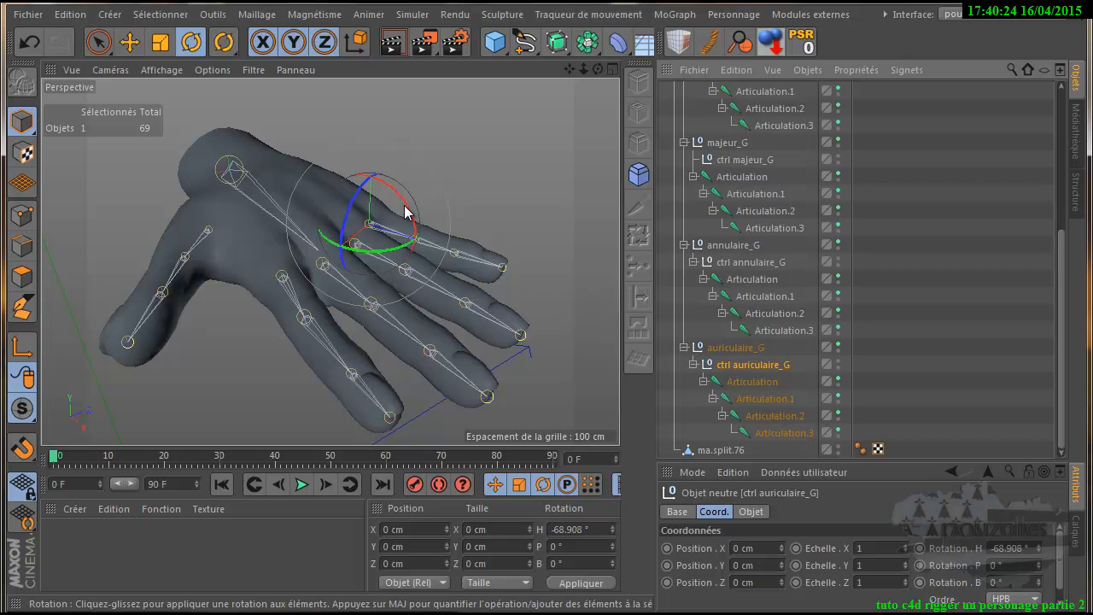
mouse_move(404, 207)
left_mouse_down()
mouse_move(415, 236)
mouse_move(408, 229)
left_mouse_up()
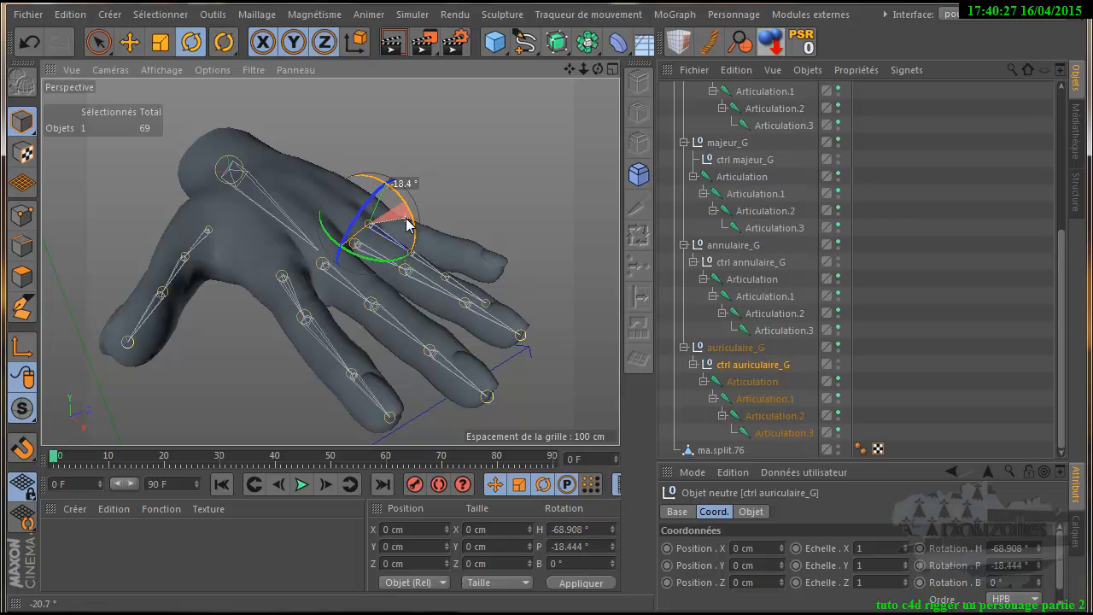
left_click(29, 41)
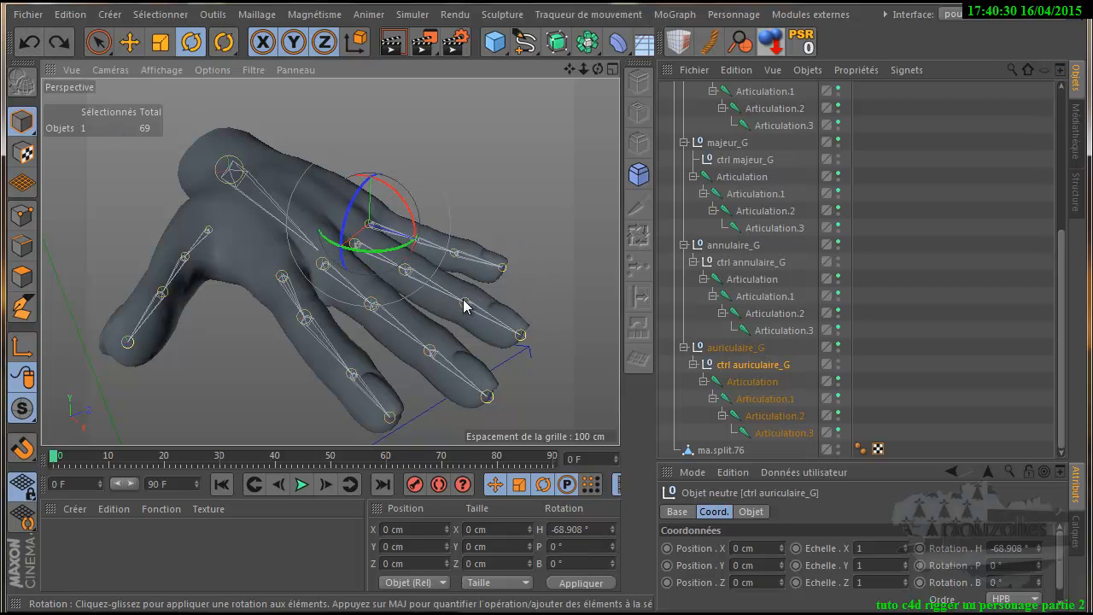
Step: Try rotating pouce_G in heading to test the thumb's bending direction, and undo the rotation
left_click(444, 345)
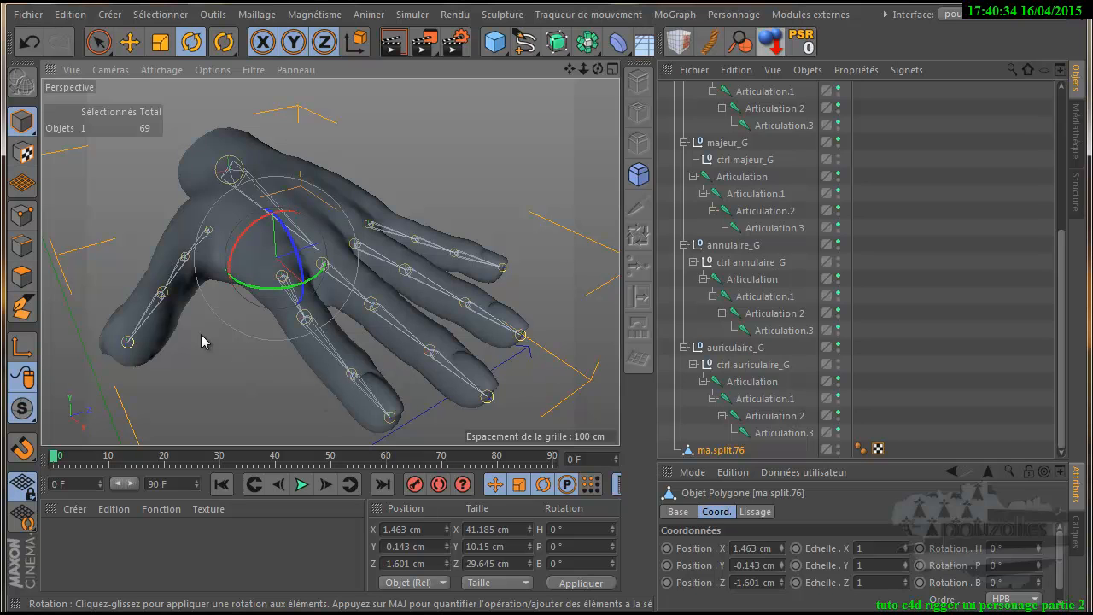
scroll(790, 269, "up", 5)
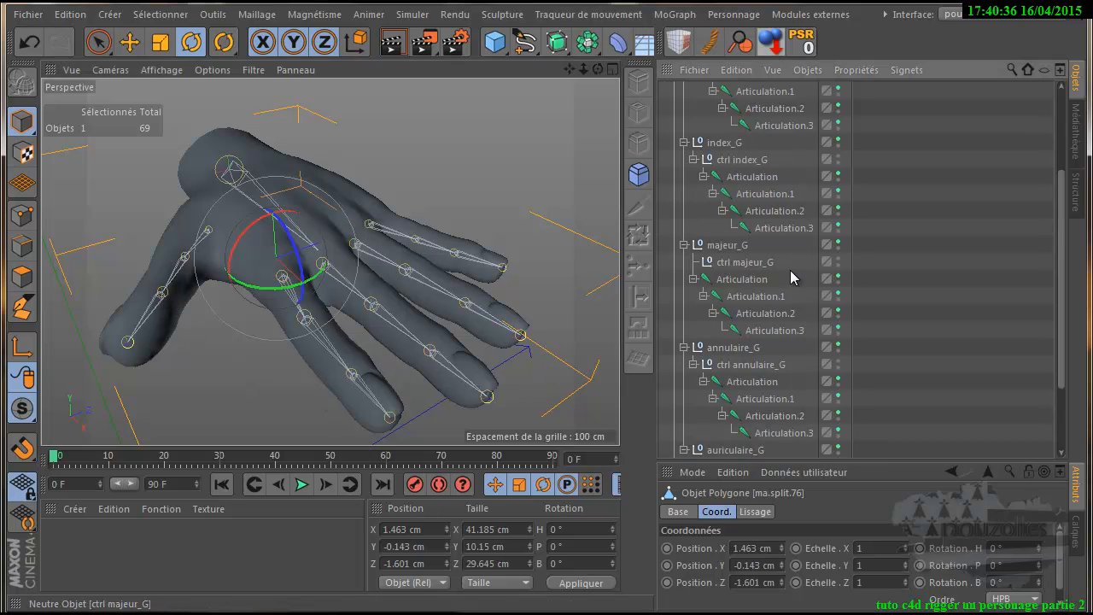
left_click(724, 143)
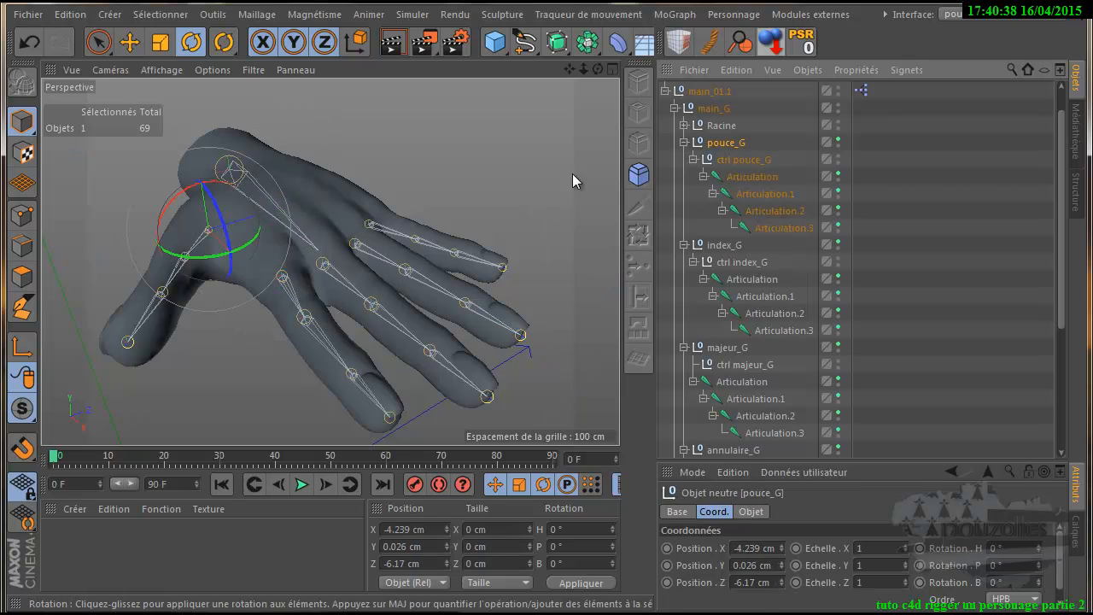
mouse_move(214, 256)
left_mouse_down()
mouse_move(249, 260)
mouse_move(209, 273)
left_mouse_up()
left_click(29, 41)
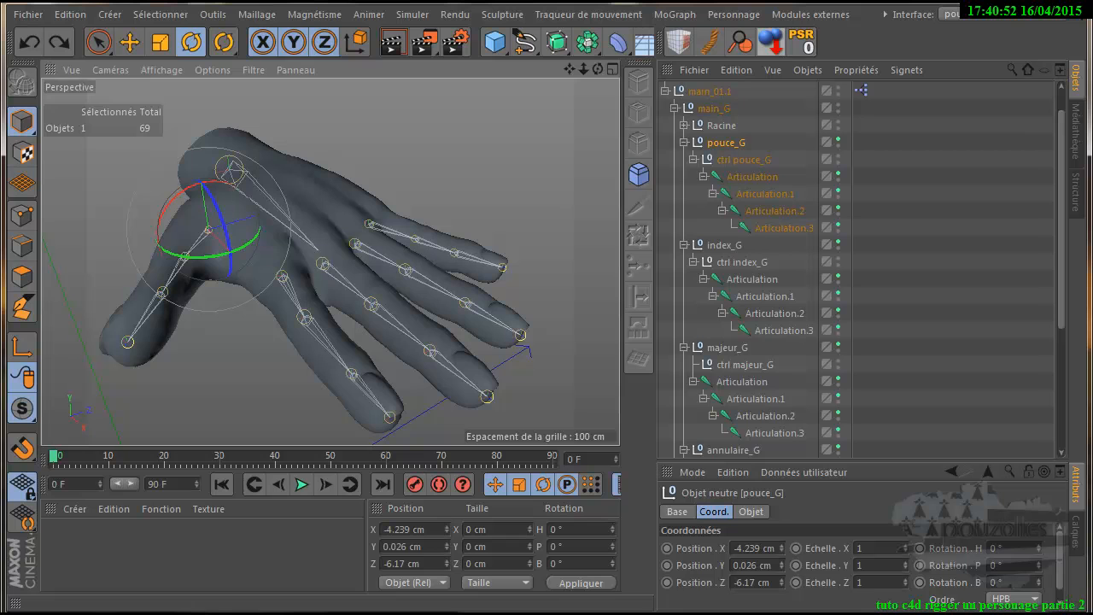
Step: Bring back the XPresso editor and reposition its window so the control and joint nodes of Groupe X are in view
key("alt+Tab")
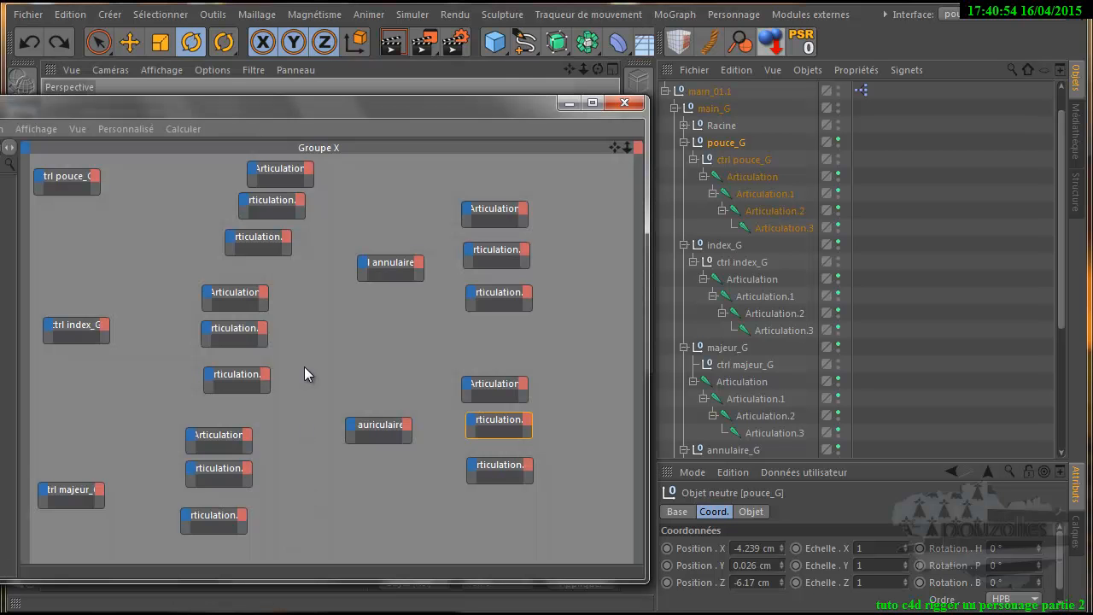
left_click_drag(350, 105, 200, 102)
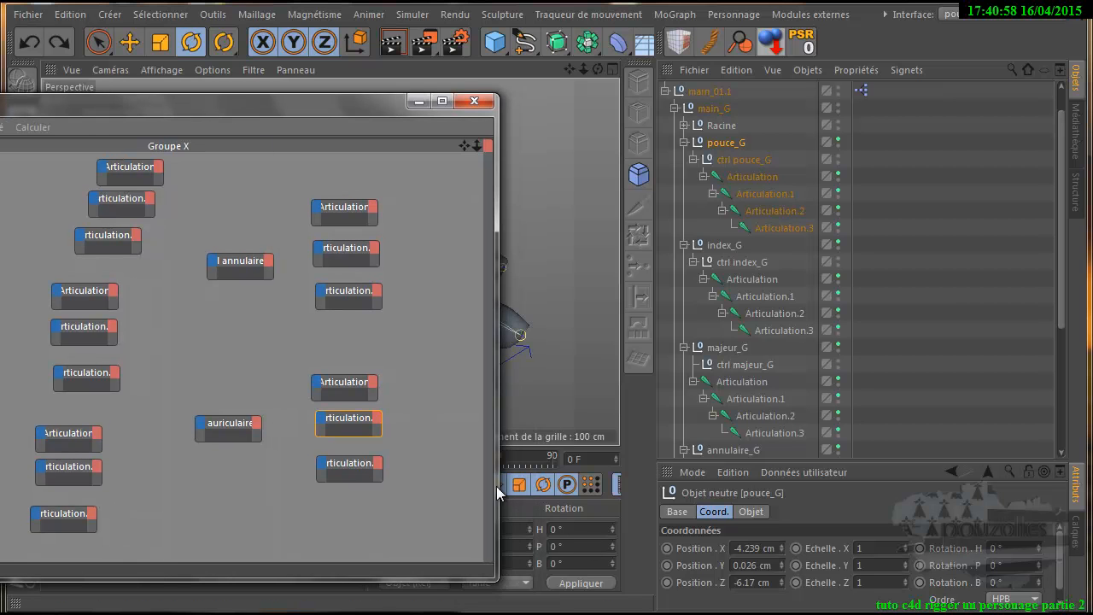
left_click_drag(293, 106, 454, 81)
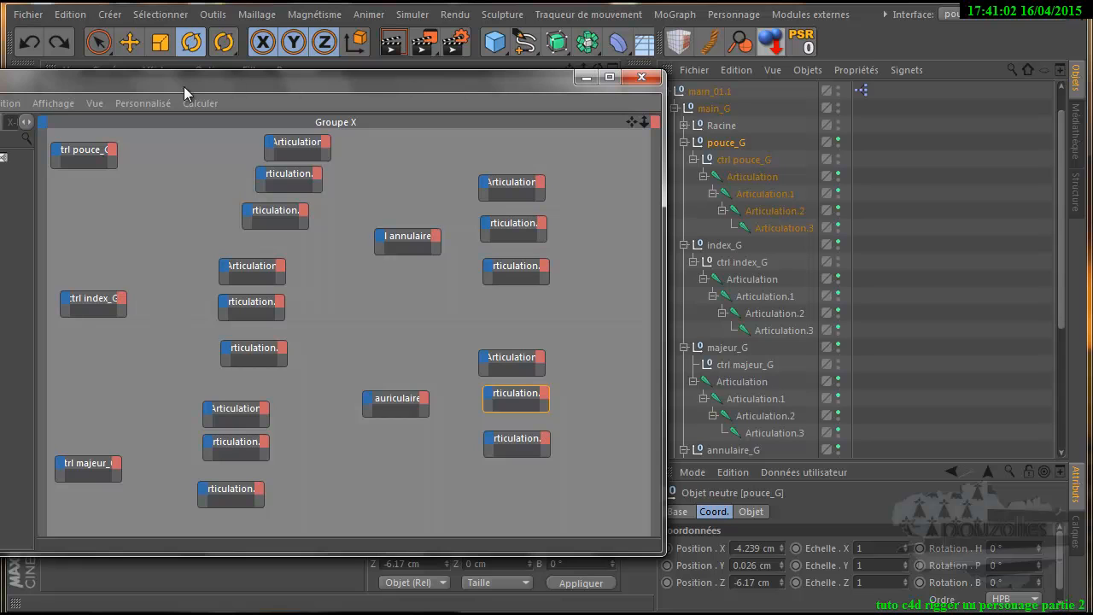
Step: Add a Rotation . P output port from the coordinates to the ctrl pouce_G node
left_click(114, 154)
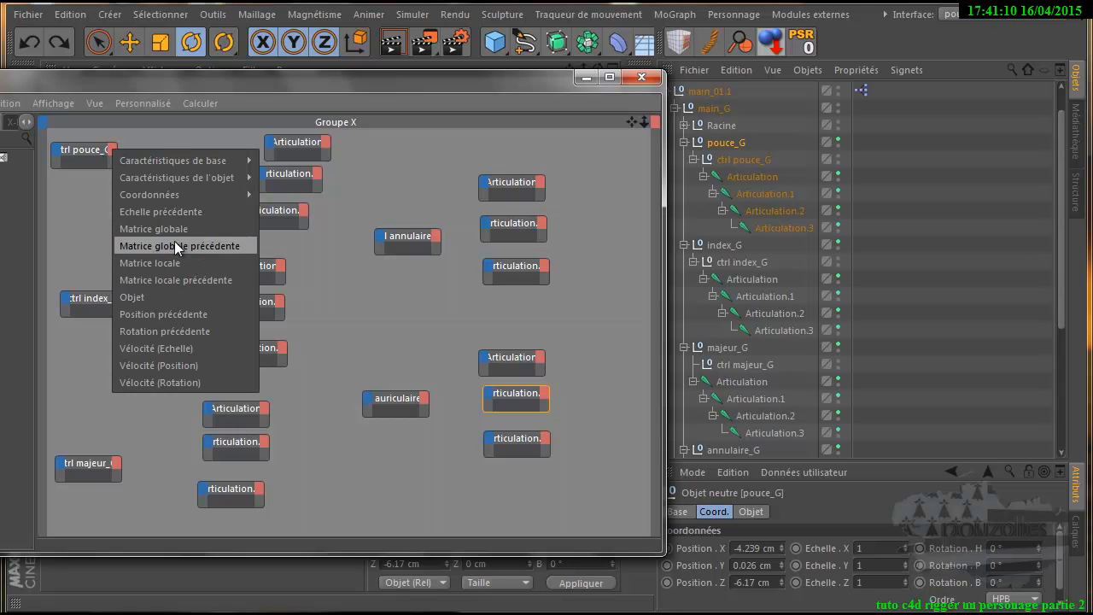
mouse_move(223, 194)
mouse_move(314, 280)
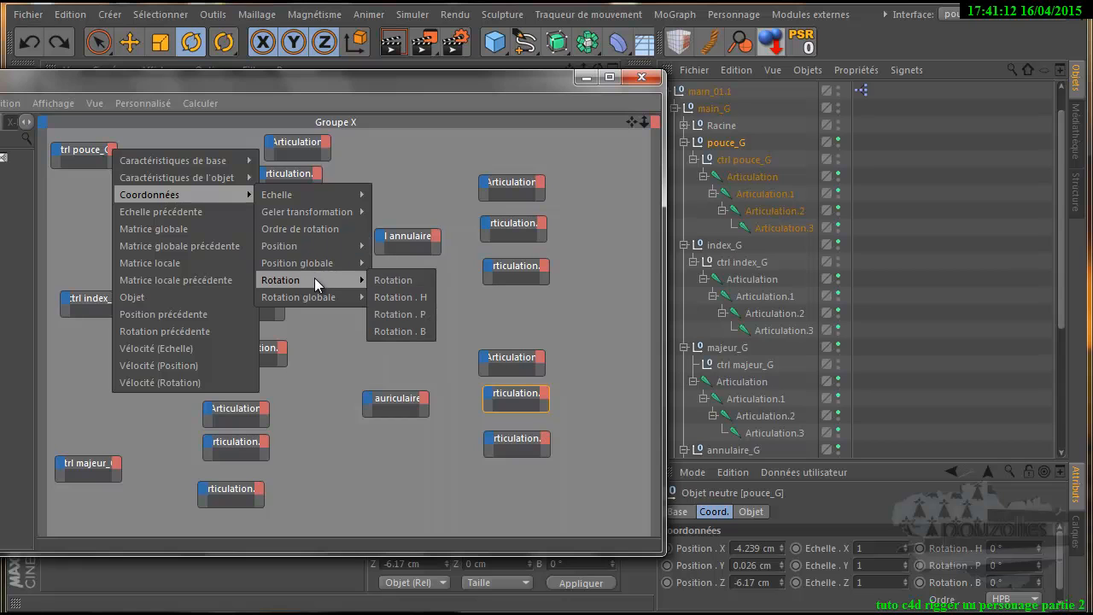
left_click(398, 315)
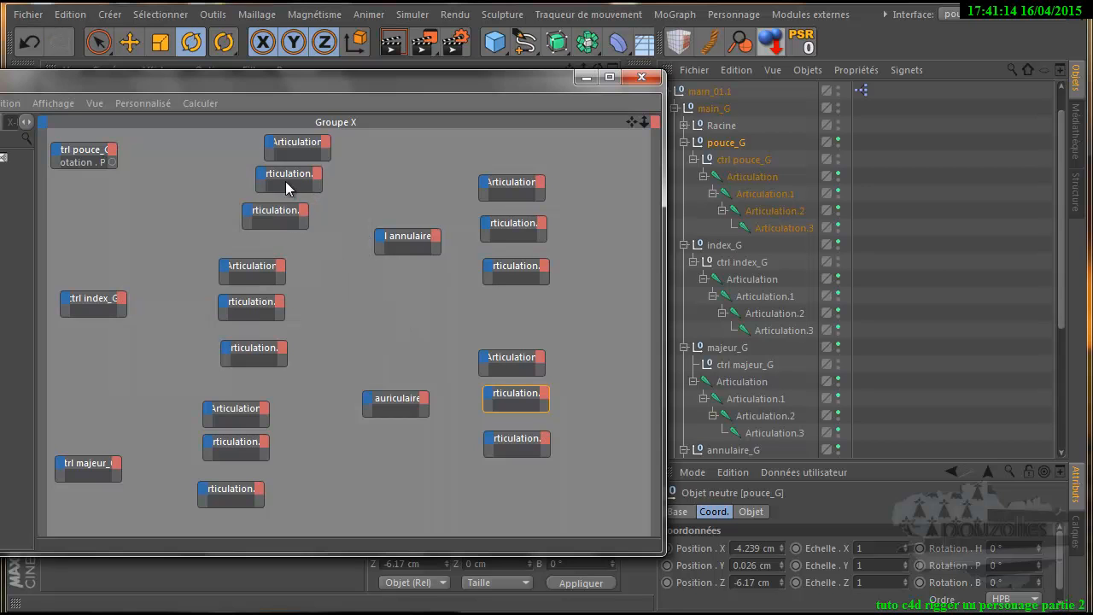
left_click(123, 295)
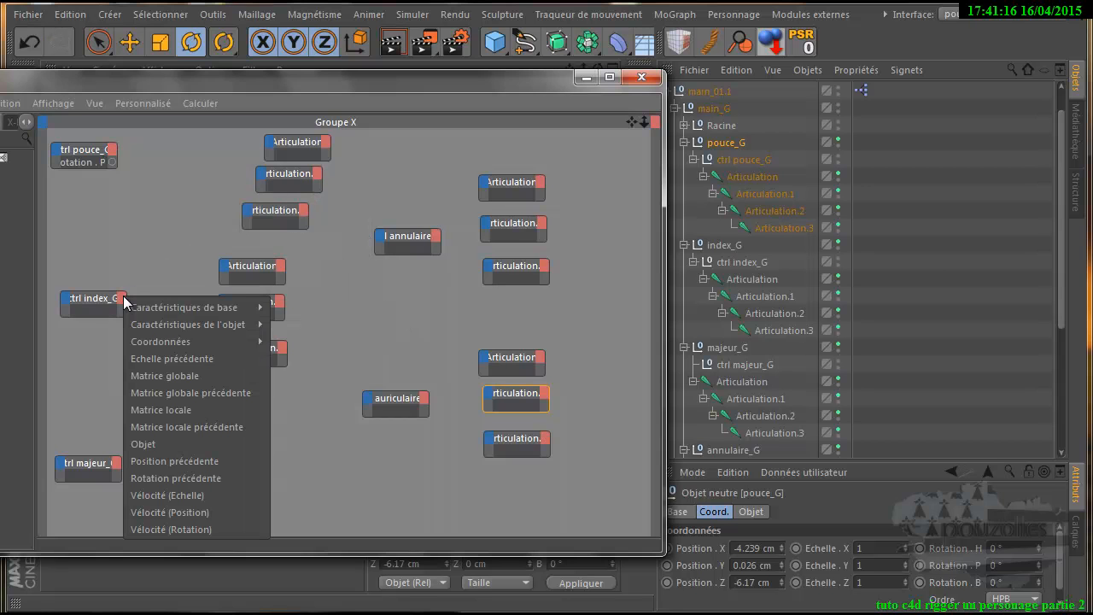
left_click(114, 151)
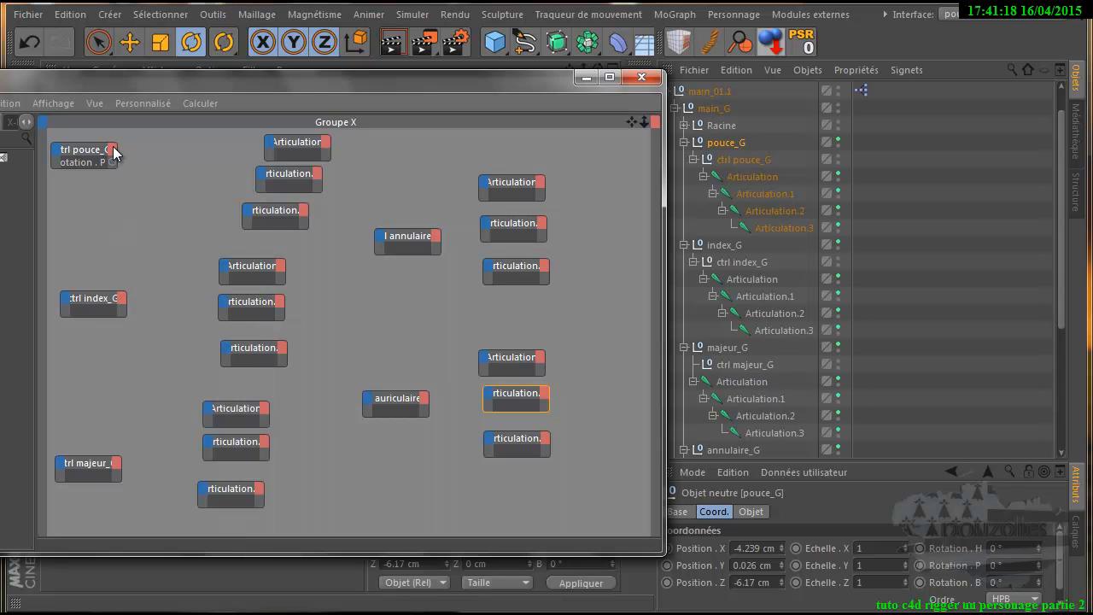
Step: Add a Rotation . H output port to the ctrl pouce_G node
left_click(114, 151)
mouse_move(162, 198)
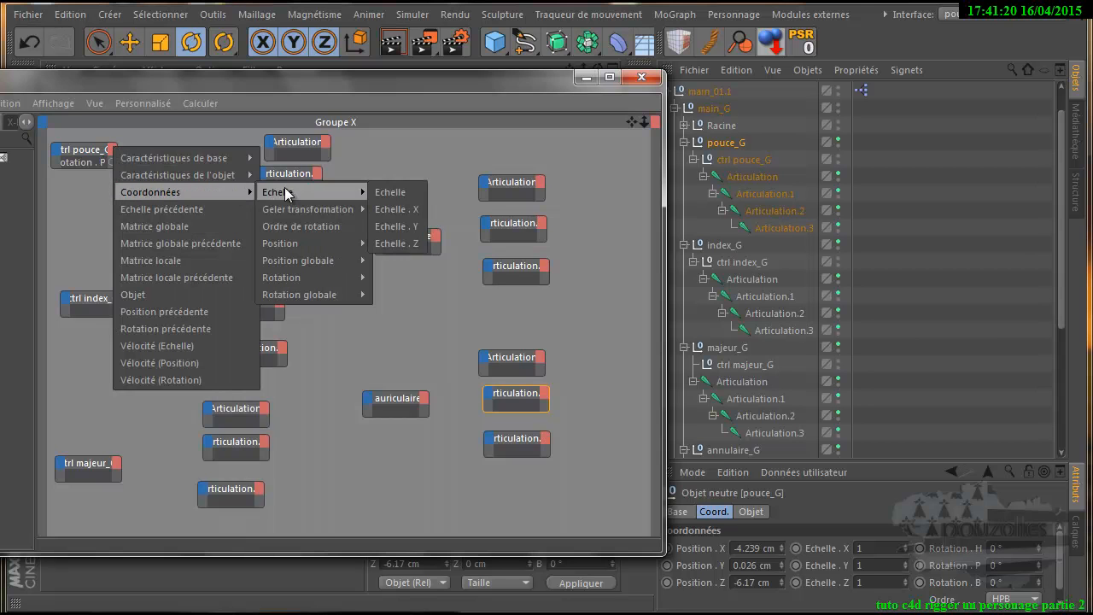
mouse_move(298, 244)
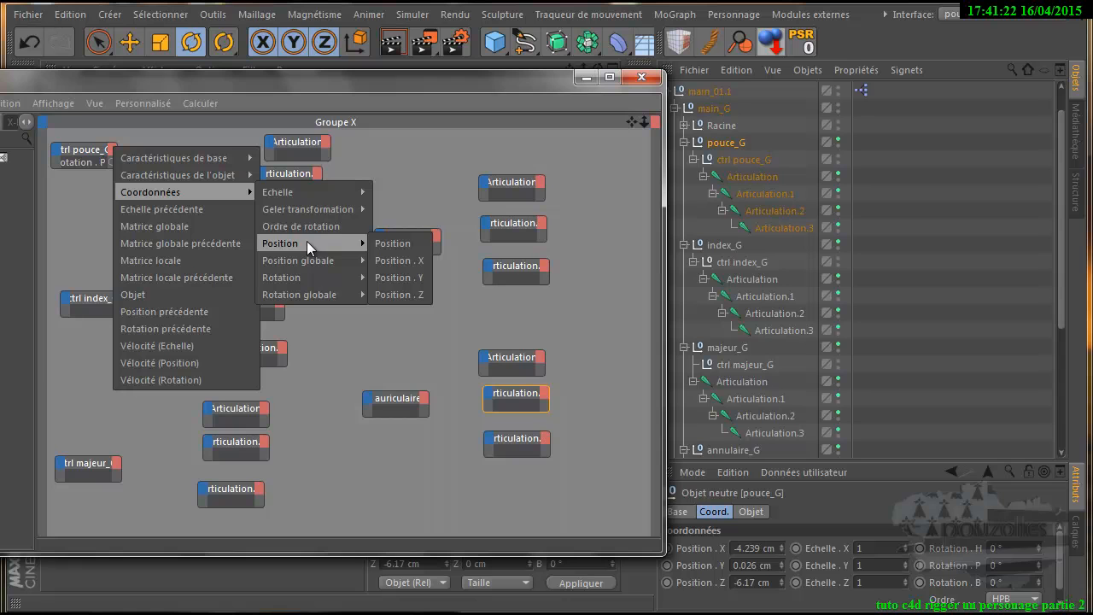
mouse_move(324, 274)
left_click(397, 291)
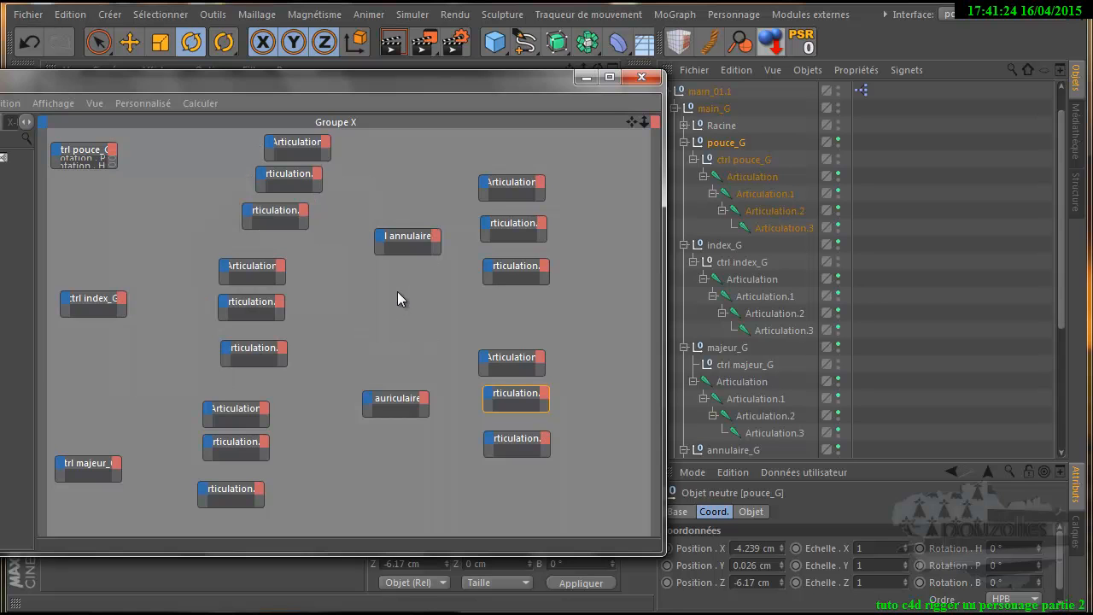
Step: Enlarge the ctrl pouce_G node, delete its Rotation . P port, and shrink the node to fit its remaining port
left_click_drag(74, 170, 73, 227)
right_click(89, 186)
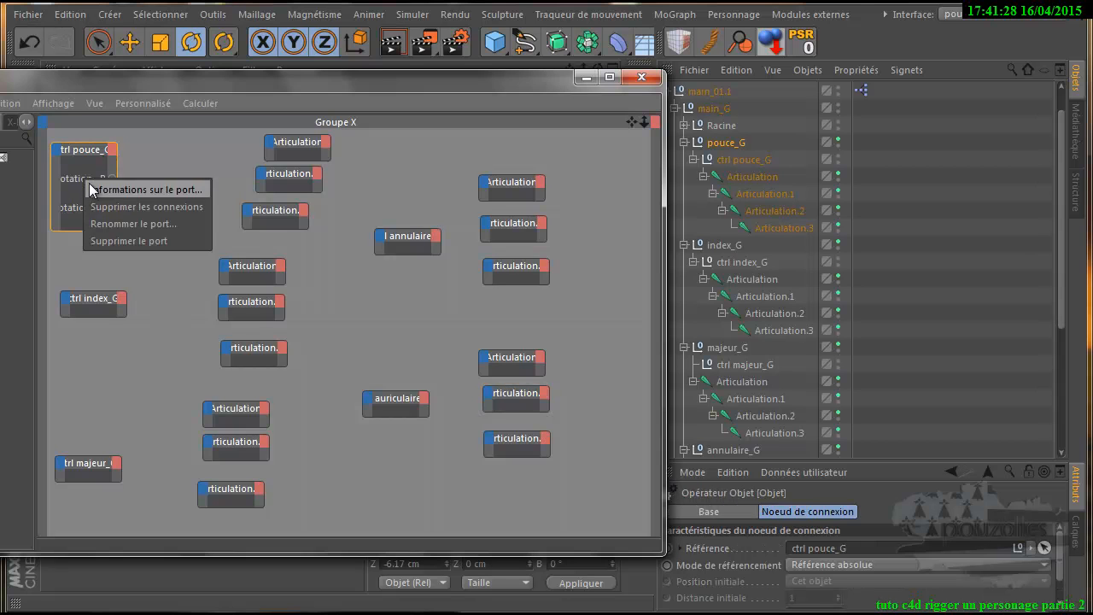
left_click(115, 240)
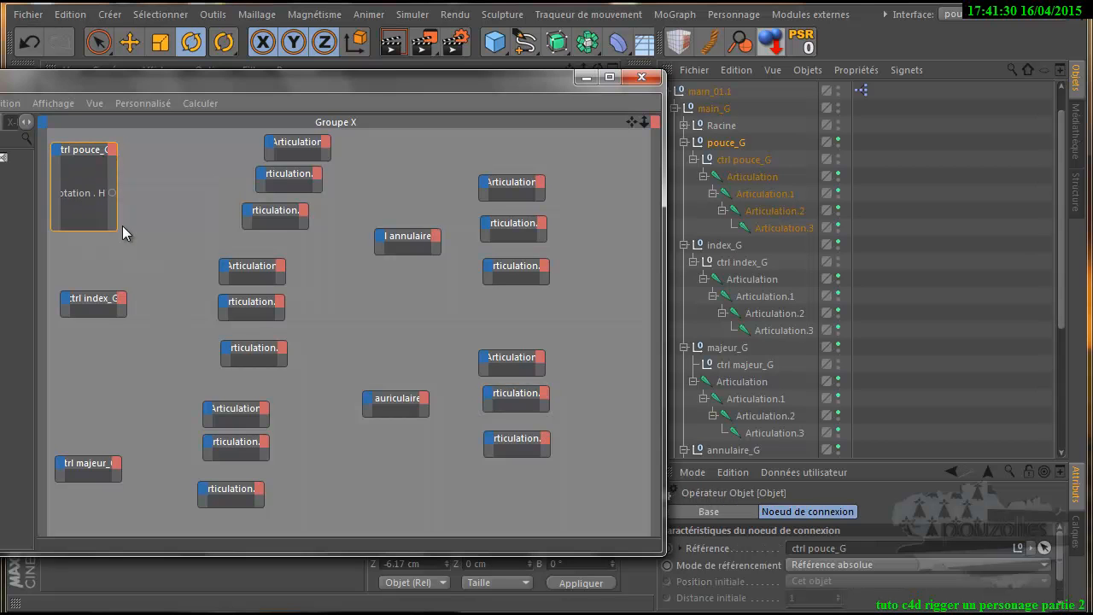
left_click_drag(87, 229, 89, 185)
left_click(167, 182)
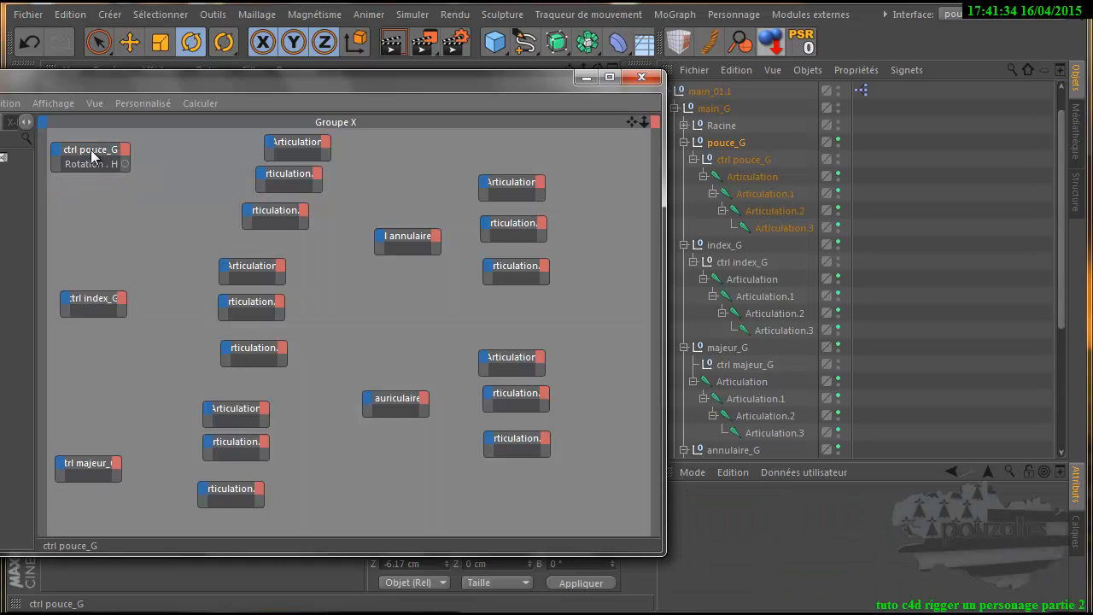
Step: Add a Rotation . P output port to the ctrl index_G node and fit the node to its contents
left_click(122, 298)
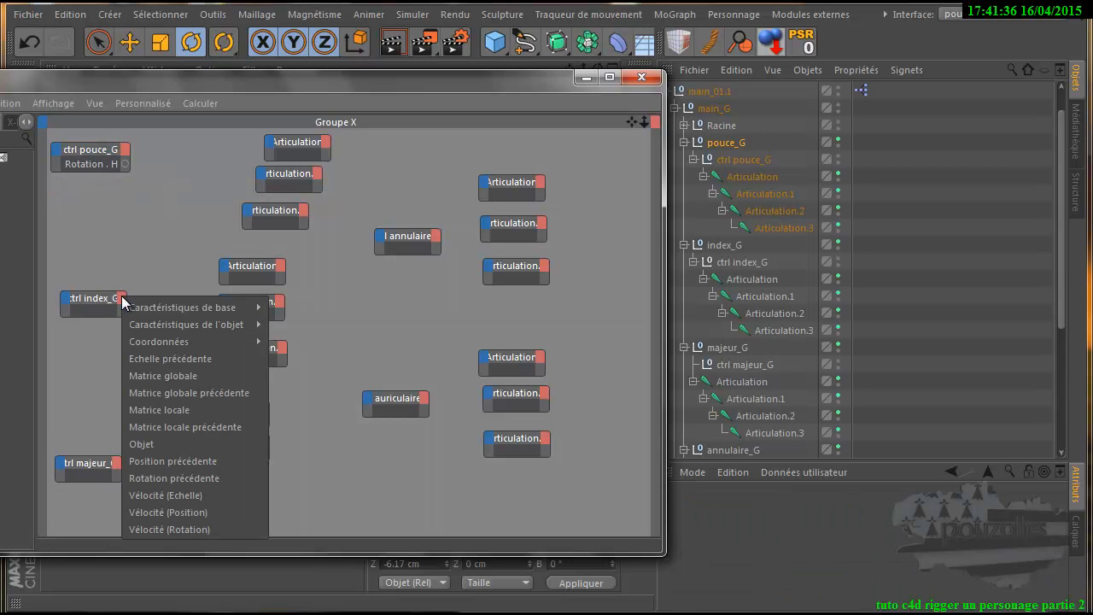
mouse_move(152, 342)
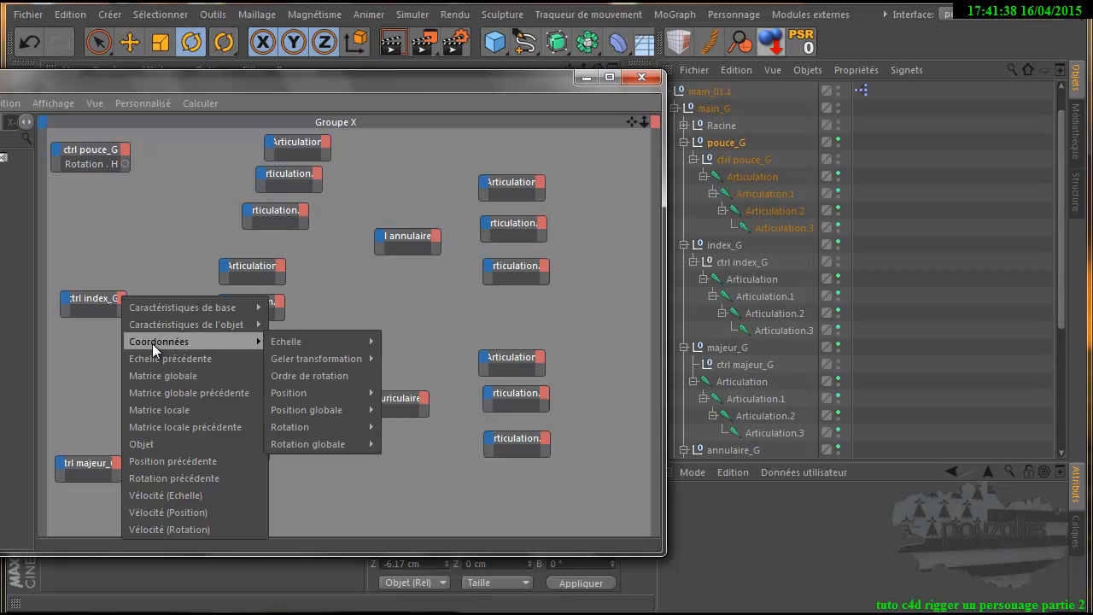
mouse_move(315, 433)
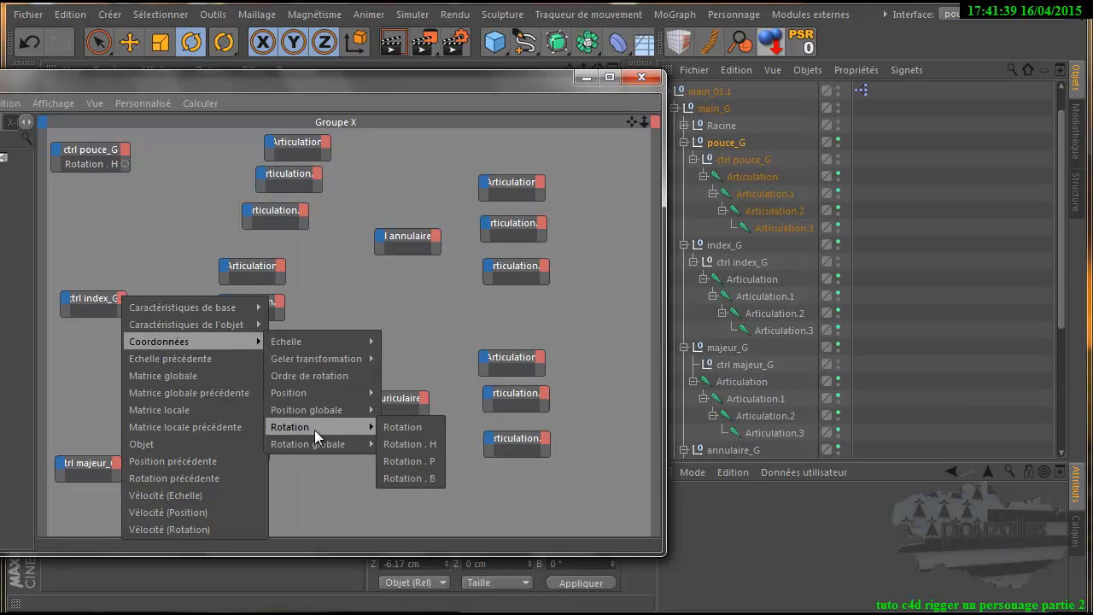
left_click(403, 460)
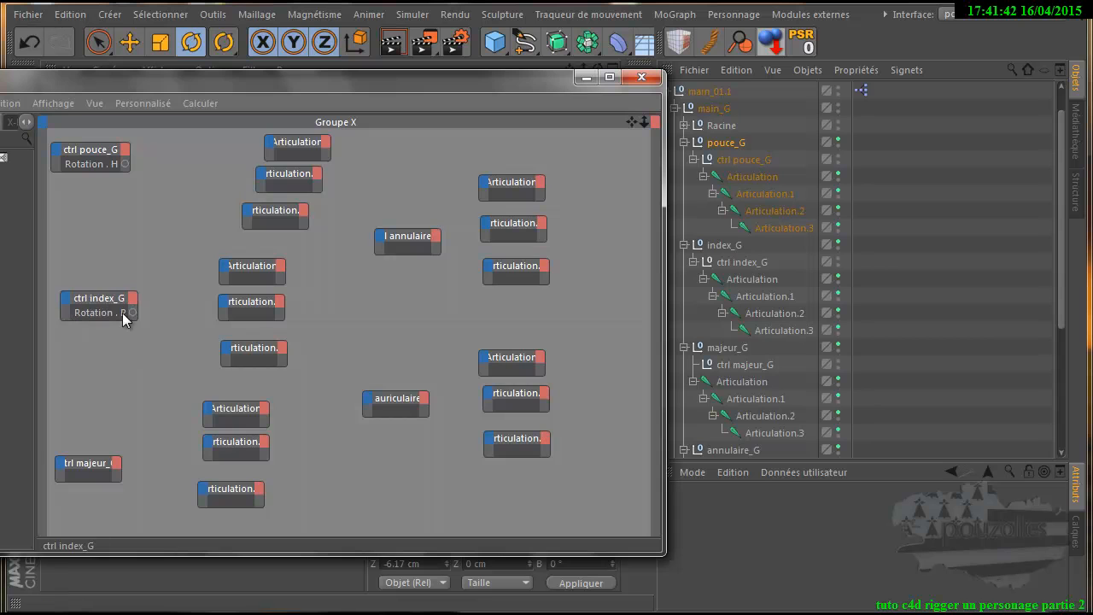
Step: Add a Rotation . P output port to the ctrl majeur_G node and fit the node to its contents
left_click(118, 462)
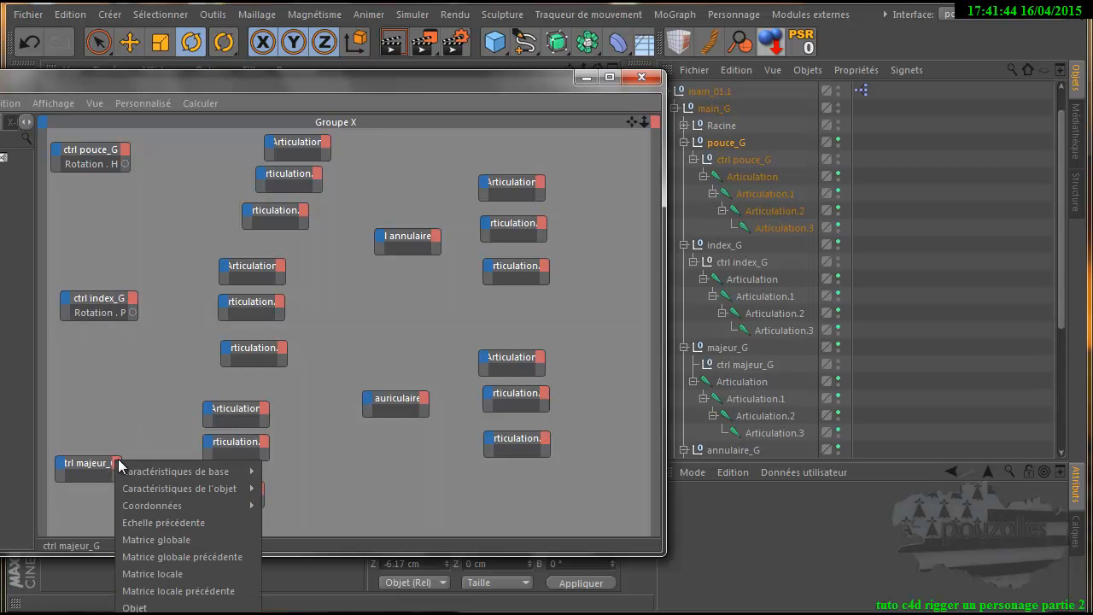
mouse_move(167, 506)
mouse_move(320, 560)
mouse_move(327, 592)
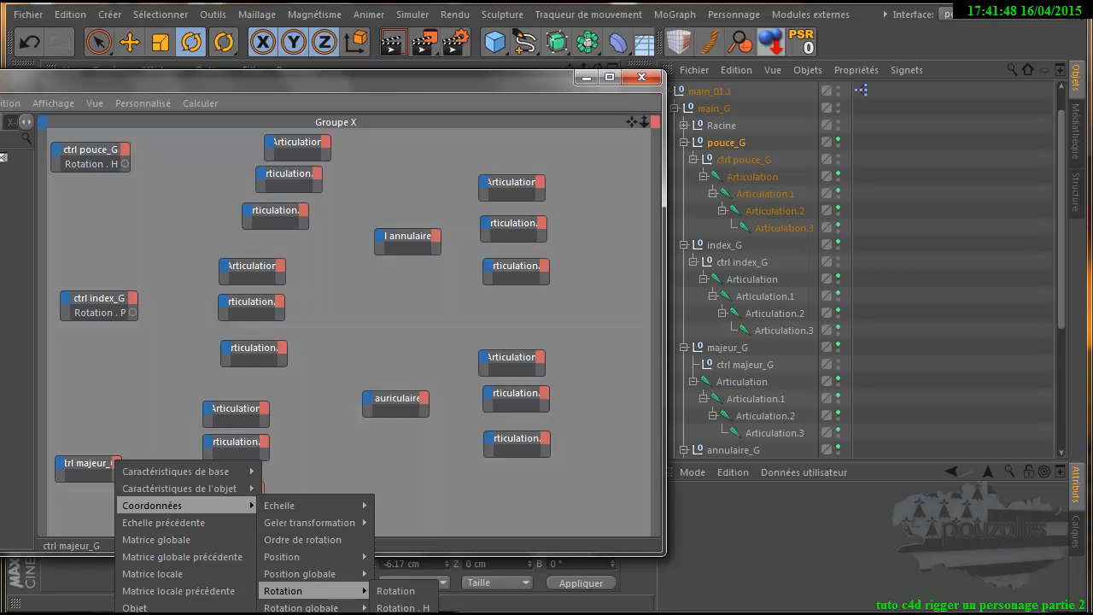
left_click(398, 614)
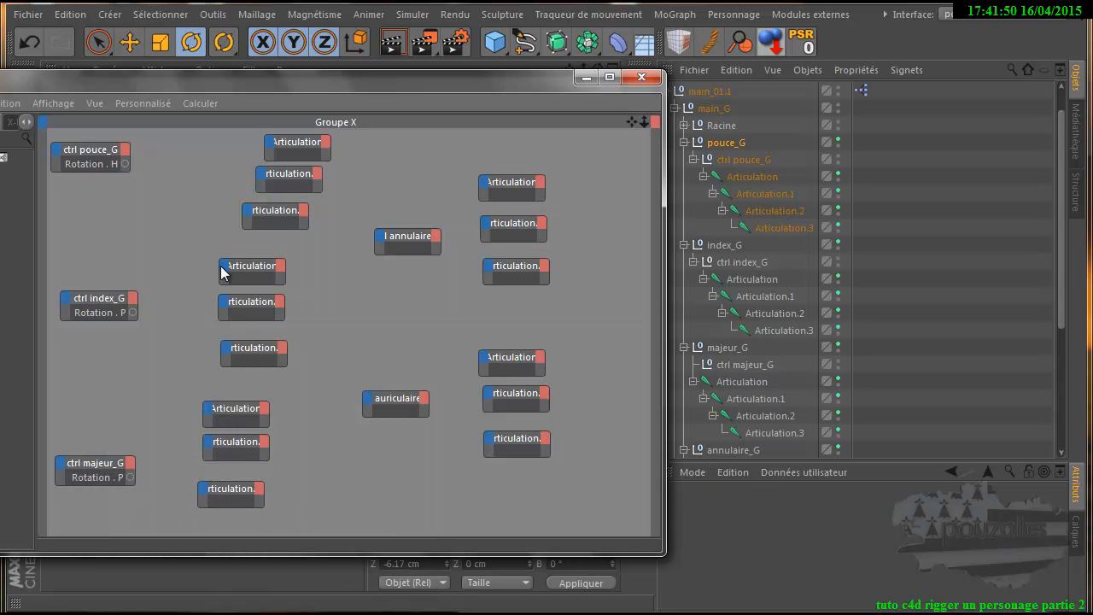
Step: Add a Rotation . P output port to the ctrl annulaire_G node and fit the node to its contents
left_click(438, 235)
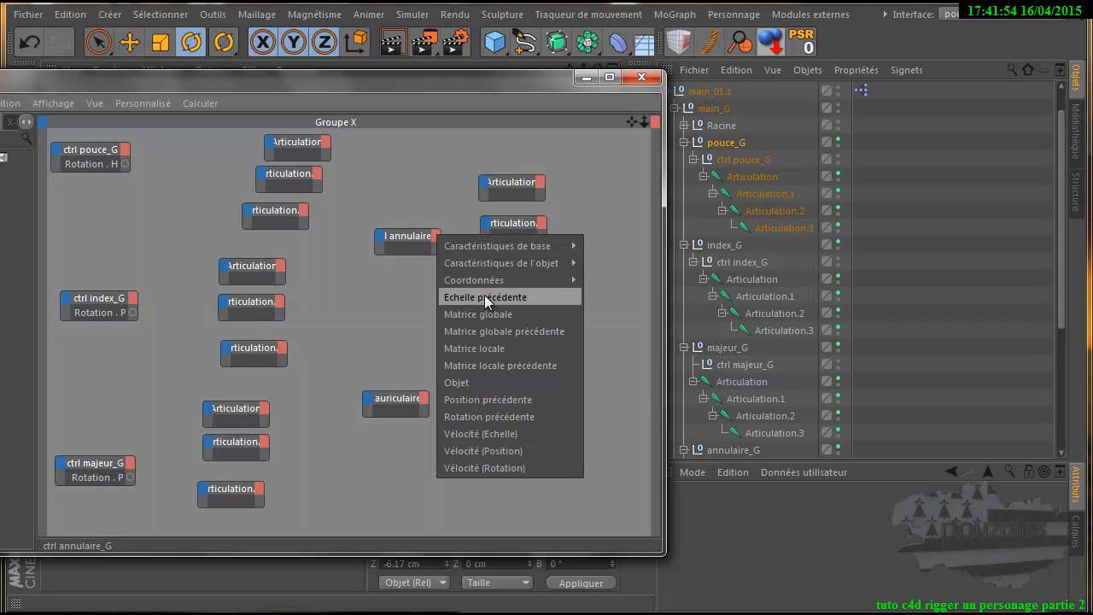
mouse_move(507, 282)
mouse_move(634, 366)
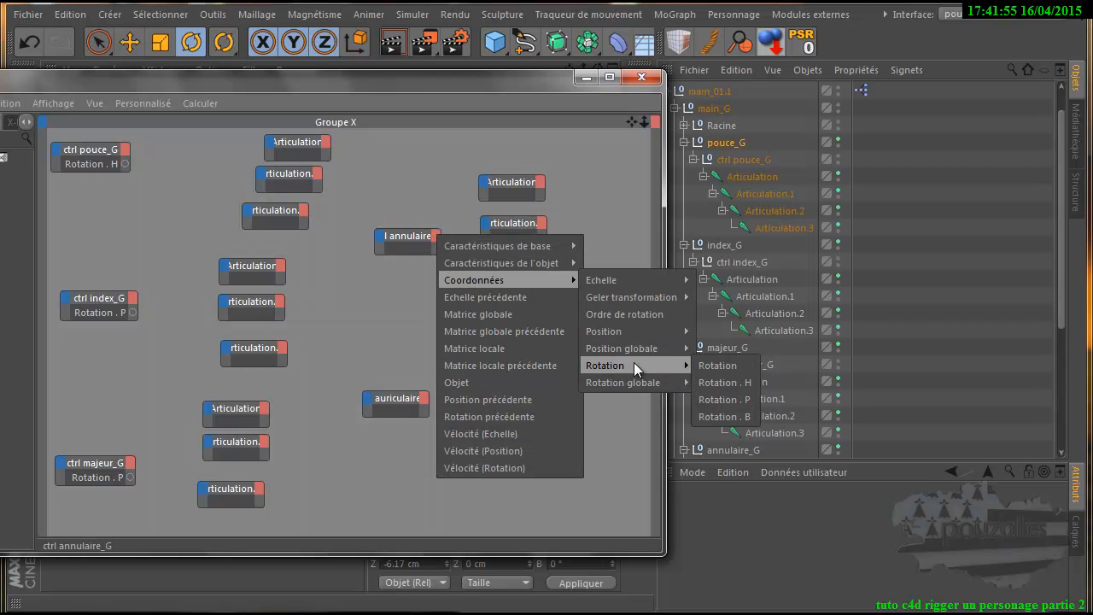
left_click(717, 382)
double_click(415, 235)
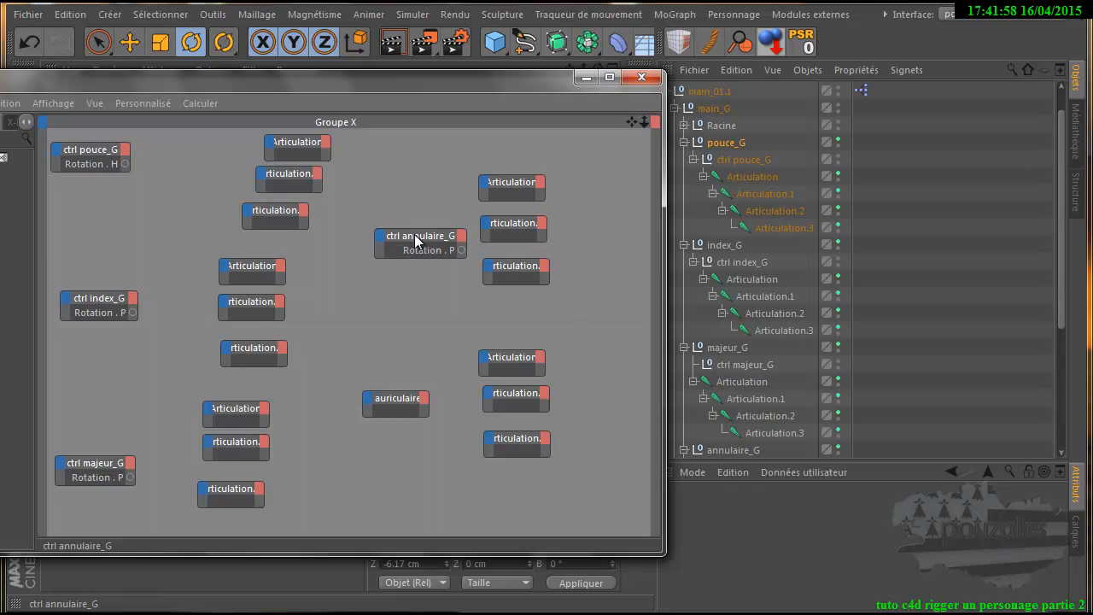
Step: Add a Rotation . P output port to the ctrl auriculaire_G node and fit the node to its contents
left_click(424, 398)
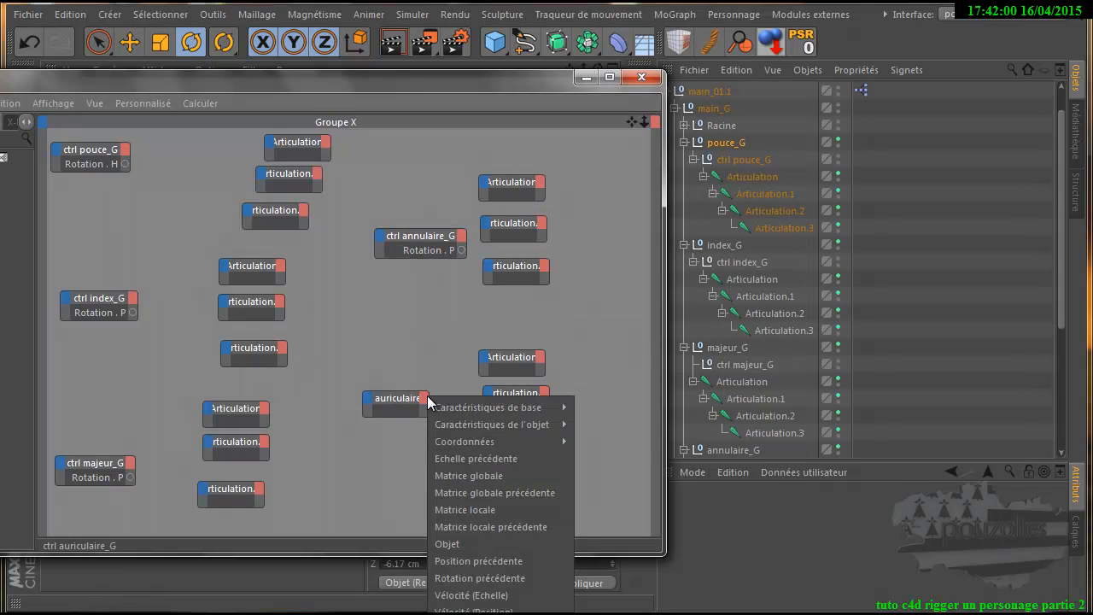
mouse_move(478, 442)
mouse_move(613, 529)
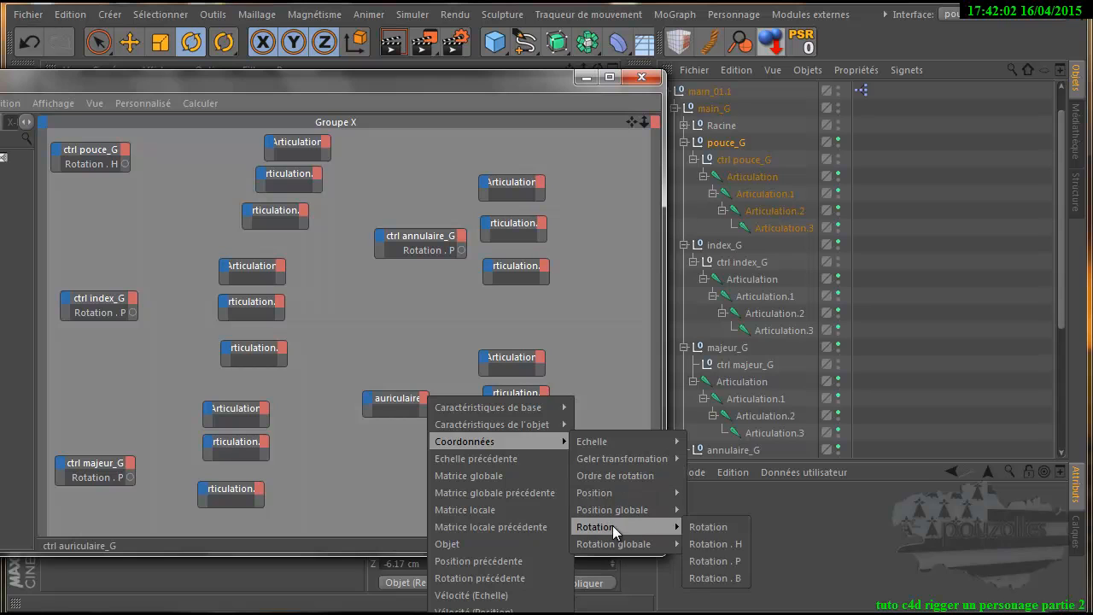
left_click(712, 559)
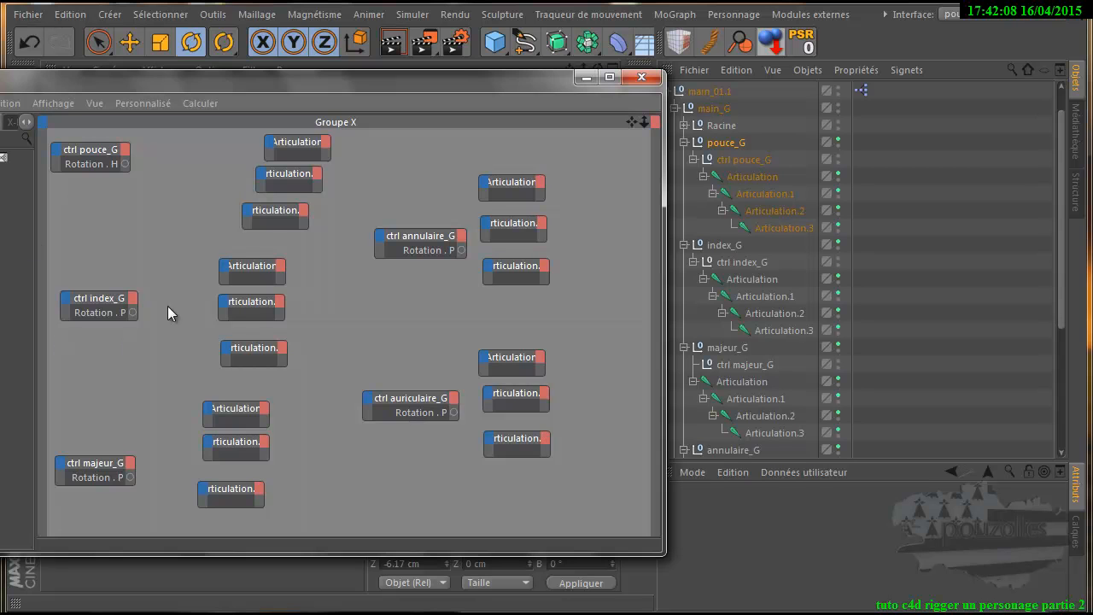
left_click(270, 148)
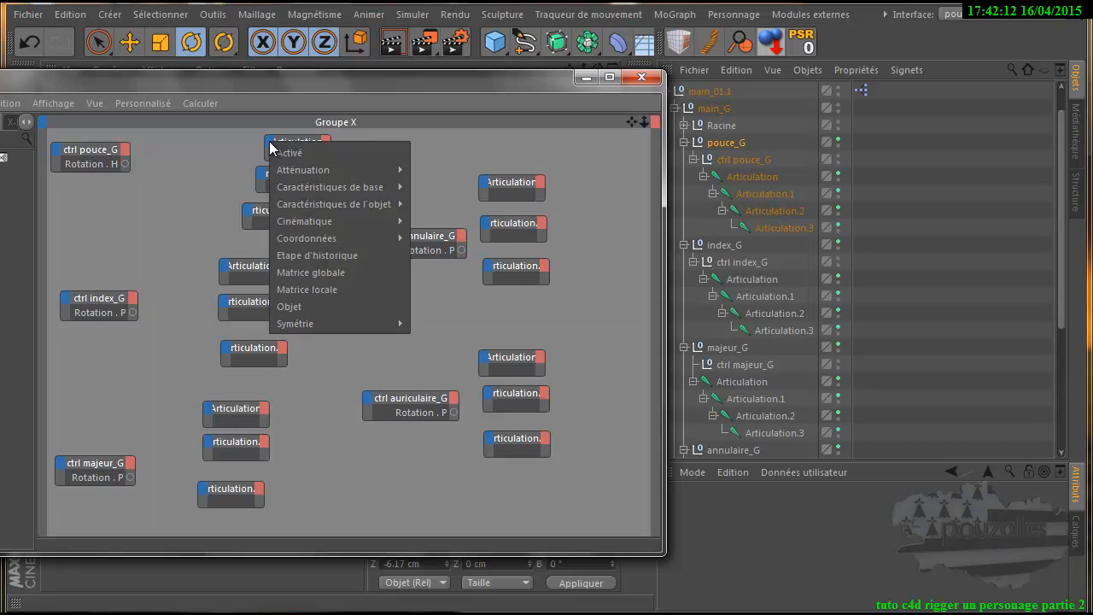
mouse_move(307, 239)
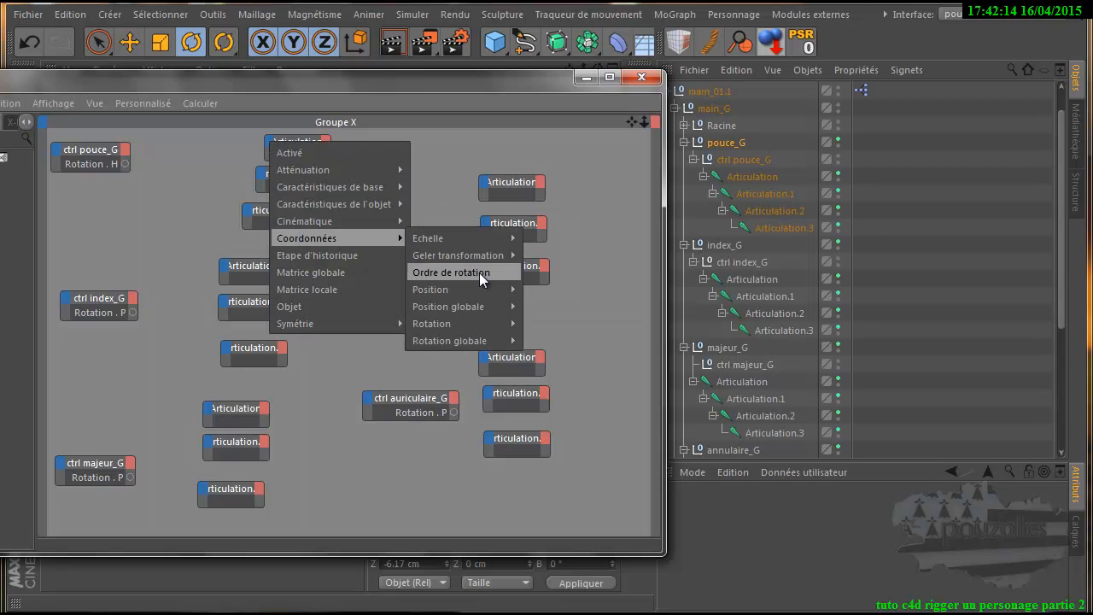
mouse_move(472, 323)
left_click(561, 358)
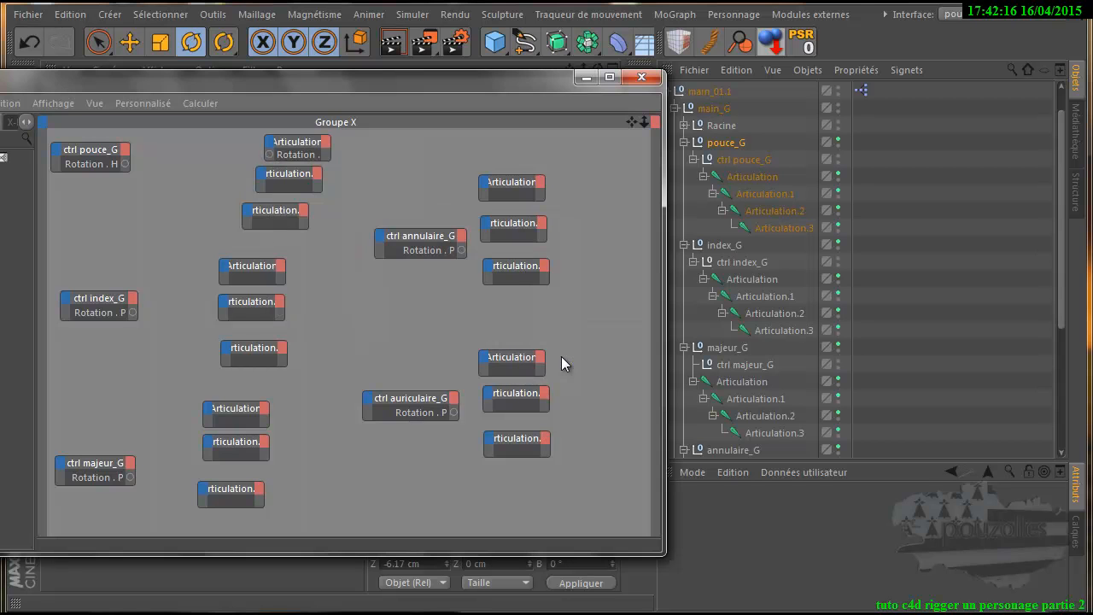
right_click(290, 162)
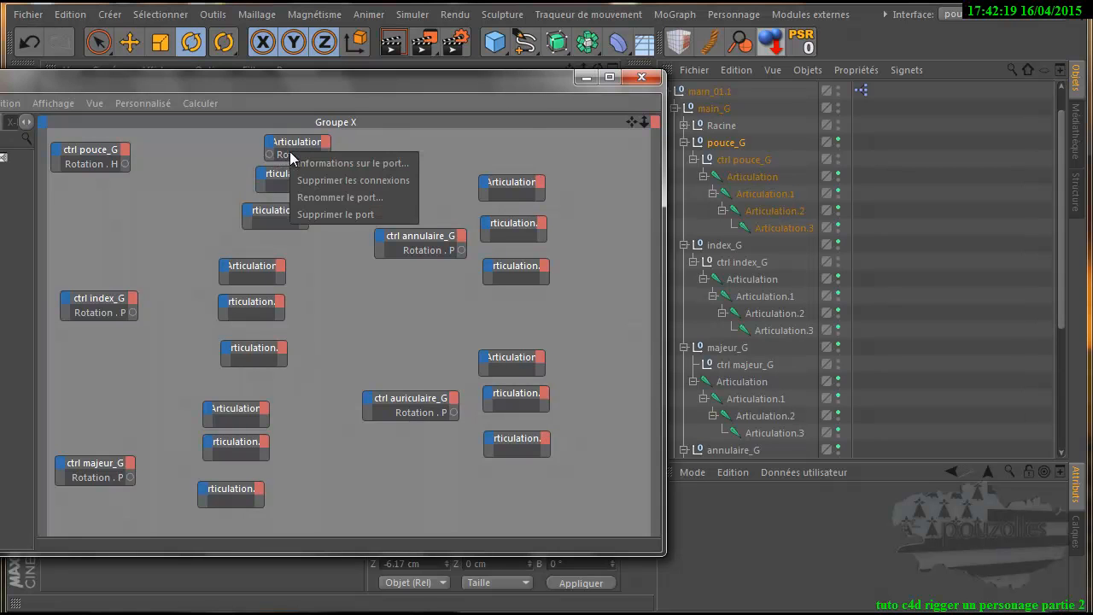
left_click(353, 215)
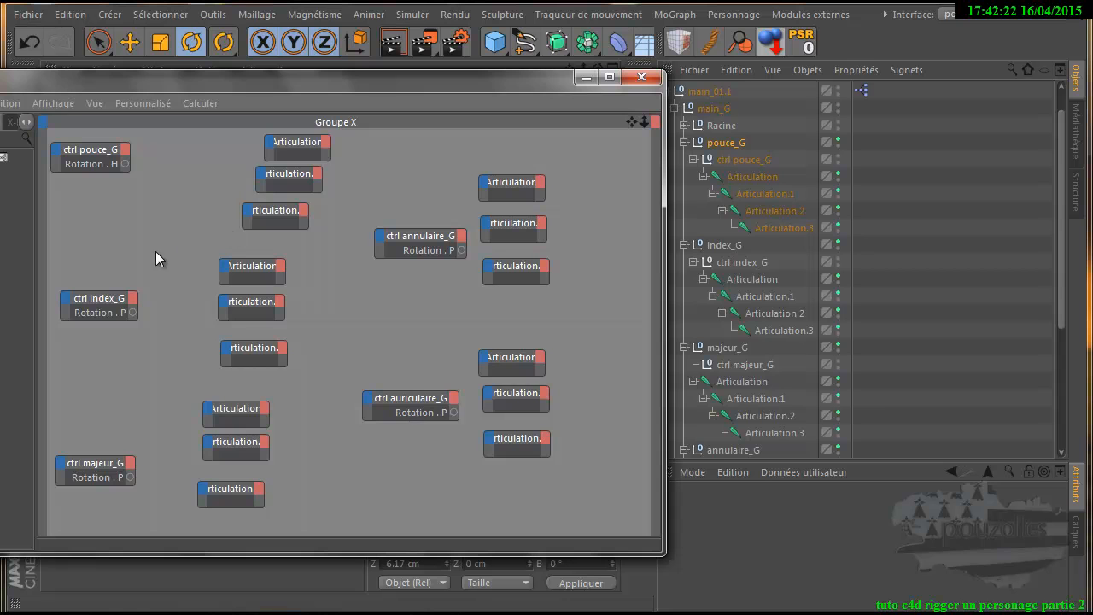
Step: Add a Rotation . H input port to the thumb's first Articulation node
left_click(271, 147)
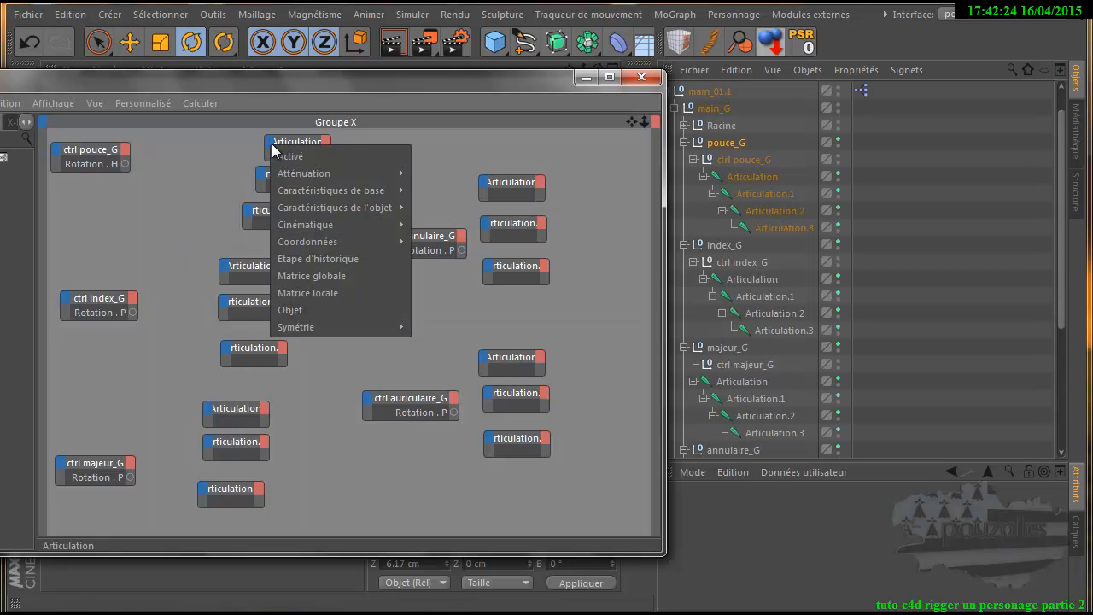
mouse_move(307, 240)
mouse_move(464, 297)
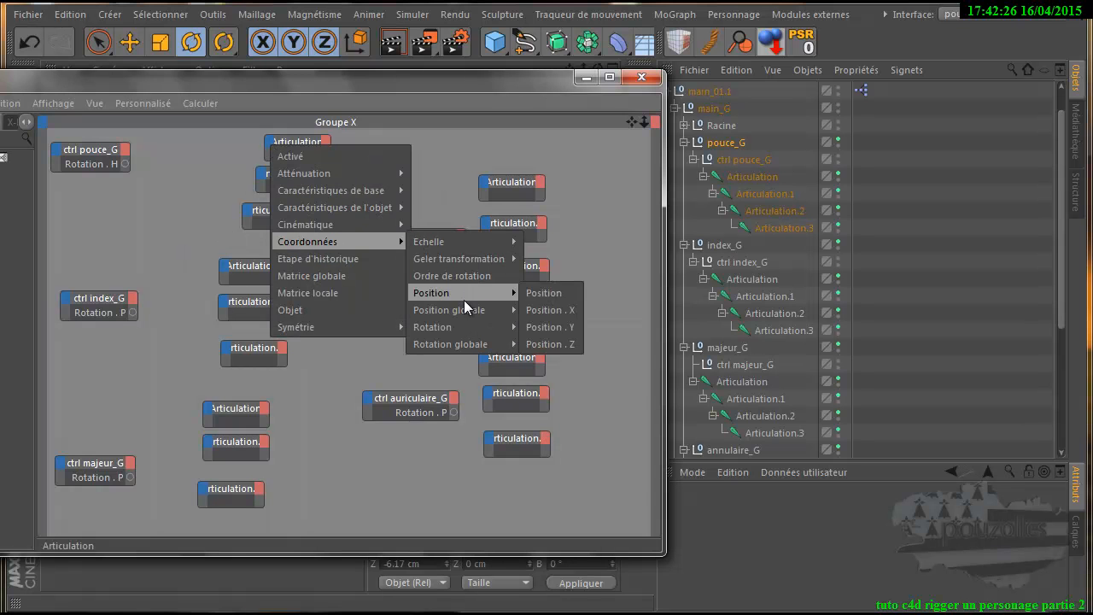
mouse_move(484, 328)
left_click(546, 344)
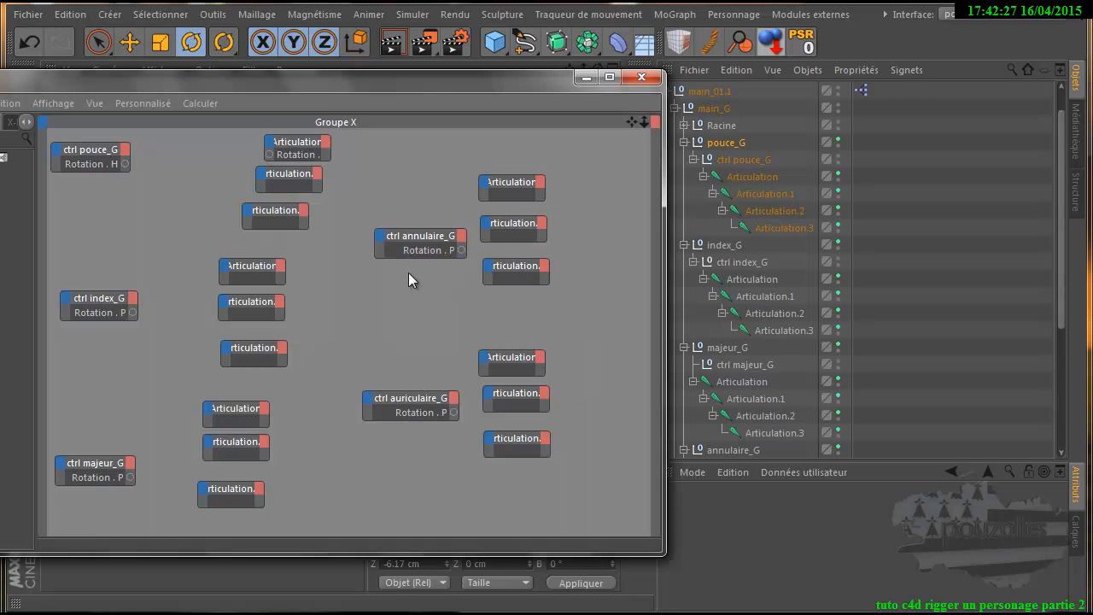
Step: Add a Rotation . H input port to each of the thumb's Articulation.1 and Articulation.2 nodes
left_click(264, 177)
mouse_move(295, 270)
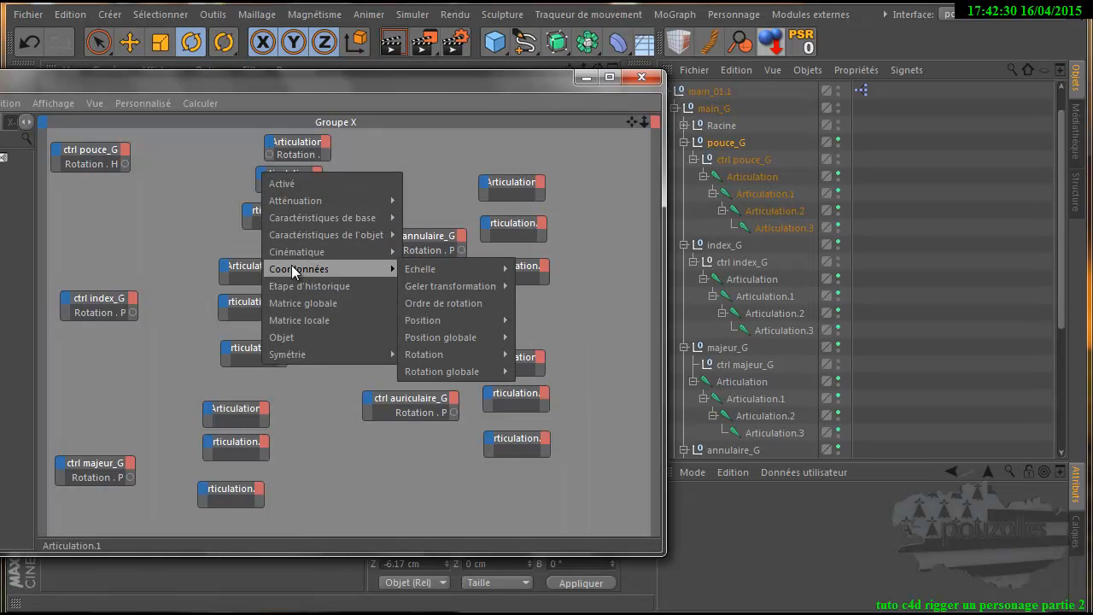
mouse_move(450, 354)
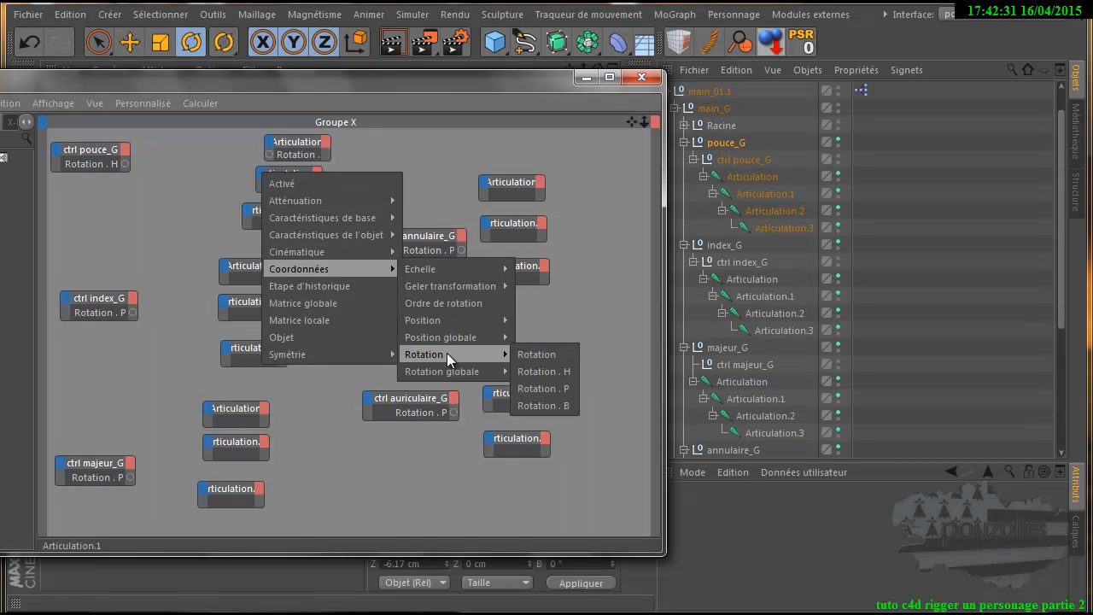
left_click(547, 371)
left_click(247, 212)
mouse_move(282, 242)
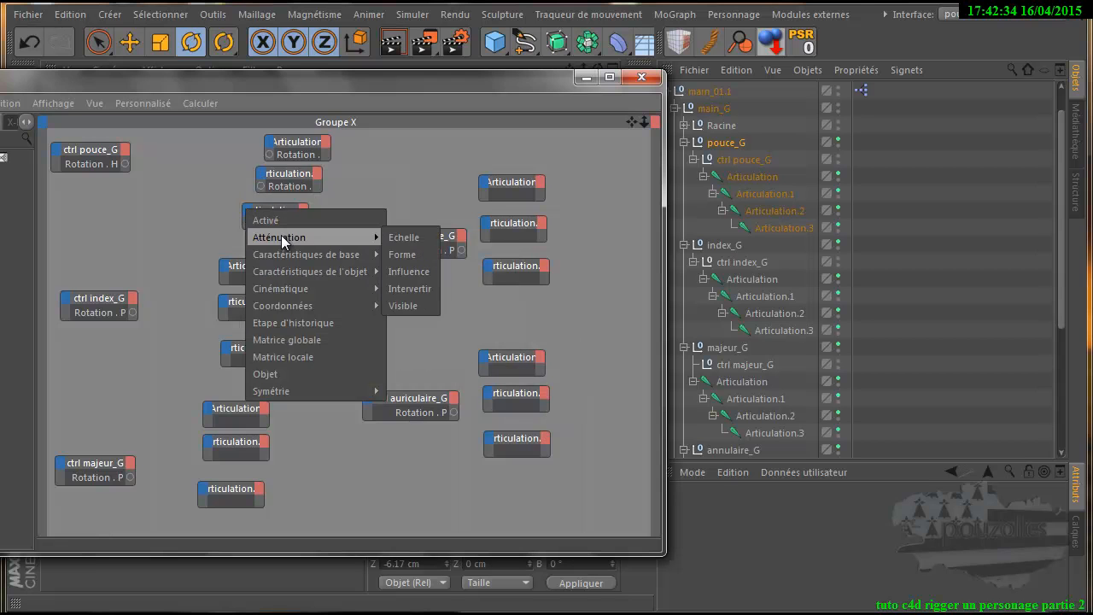
mouse_move(315, 305)
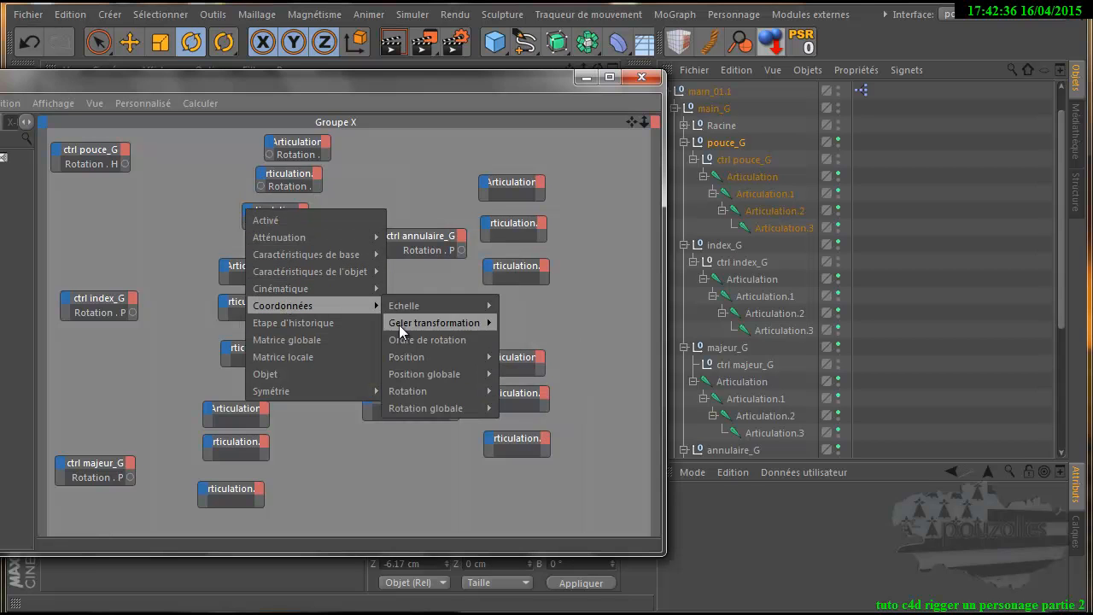
mouse_move(410, 391)
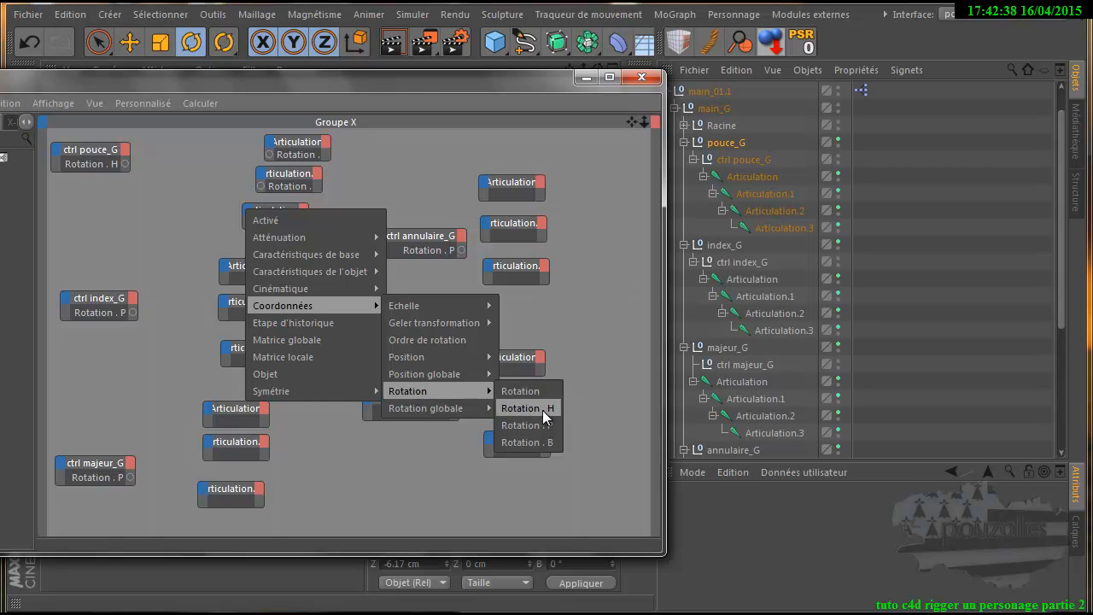
left_click(544, 411)
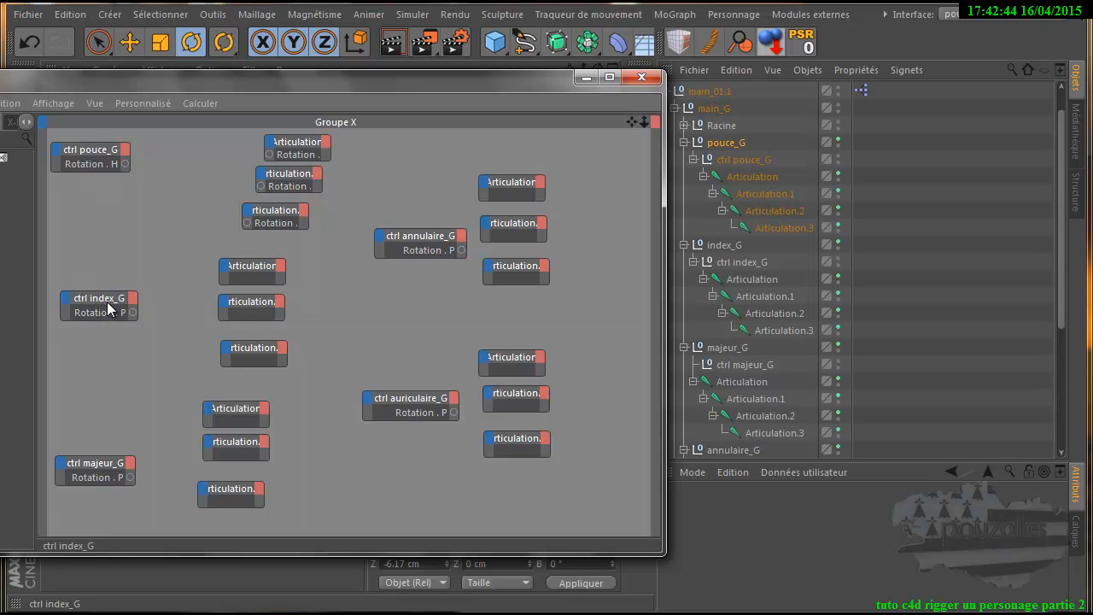
Step: Duplicate the ctrl index_G node with its three Articulation nodes and try assigning the ctrl majeur_G object to the copied control node
left_click_drag(310, 248, 71, 363)
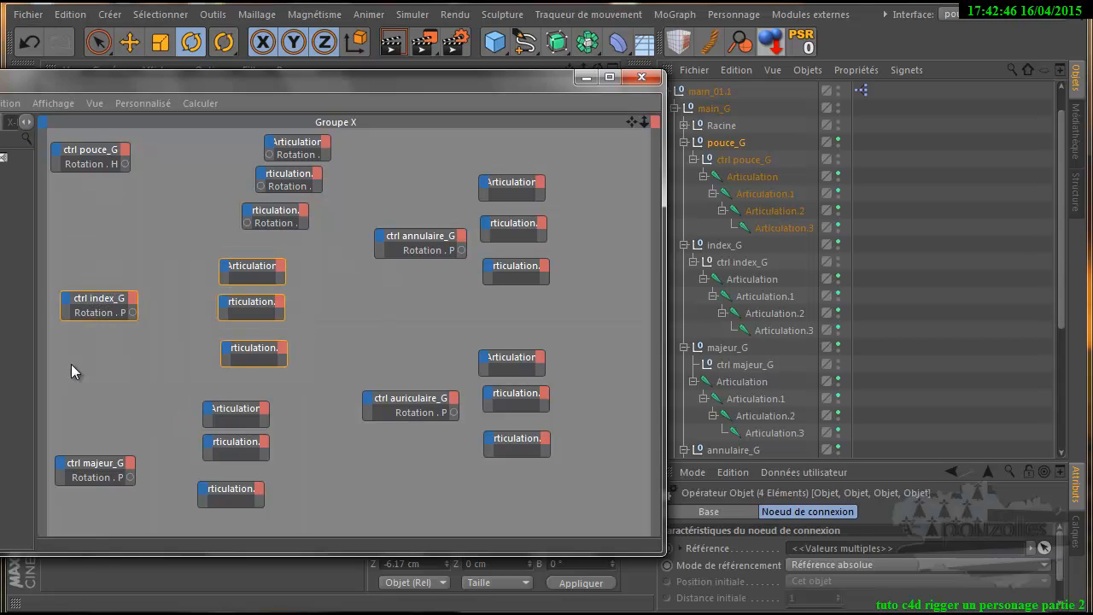
left_click_drag(91, 307, 461, 464)
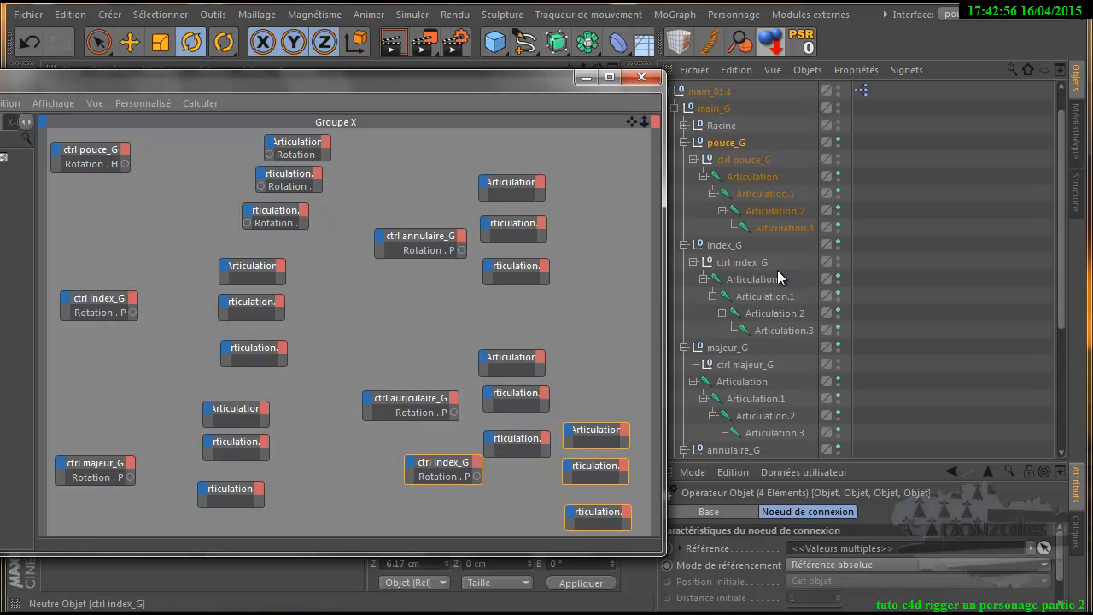
left_click(745, 365)
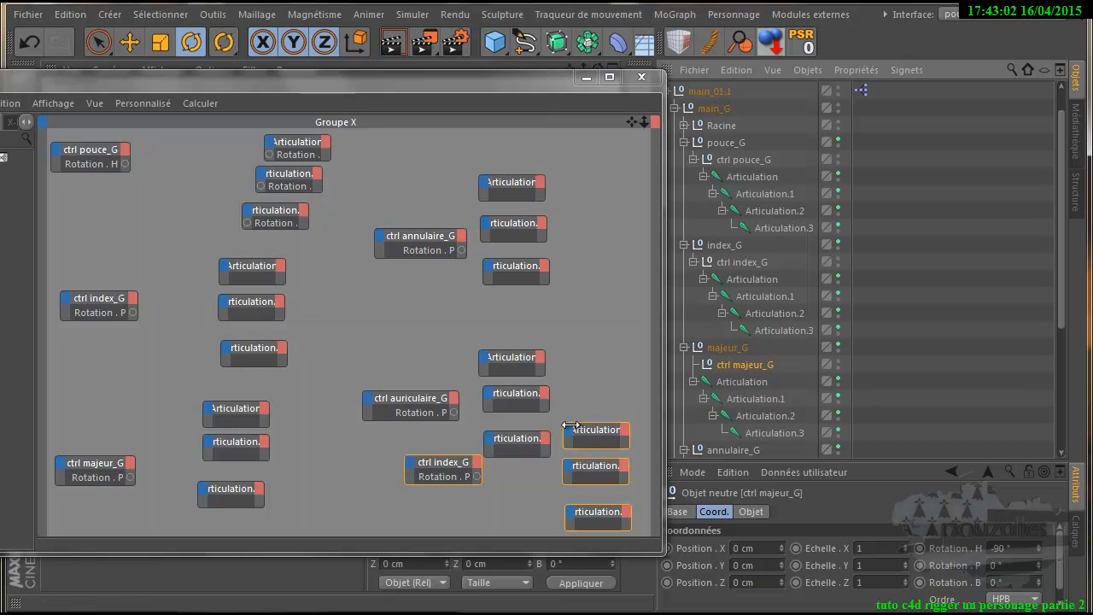
left_click(461, 476)
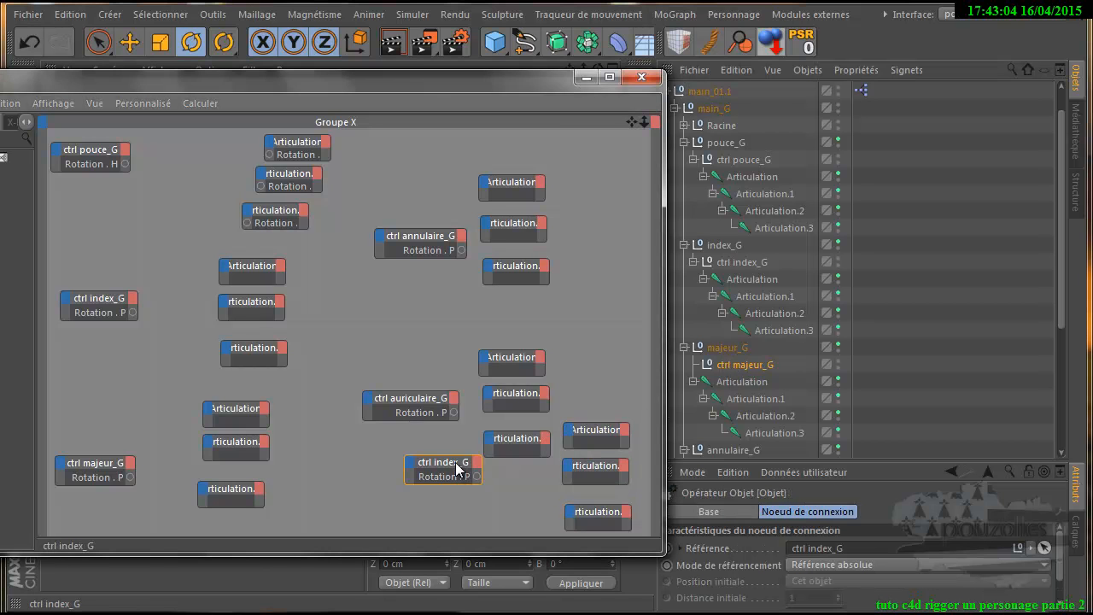
left_click_drag(746, 365, 466, 471)
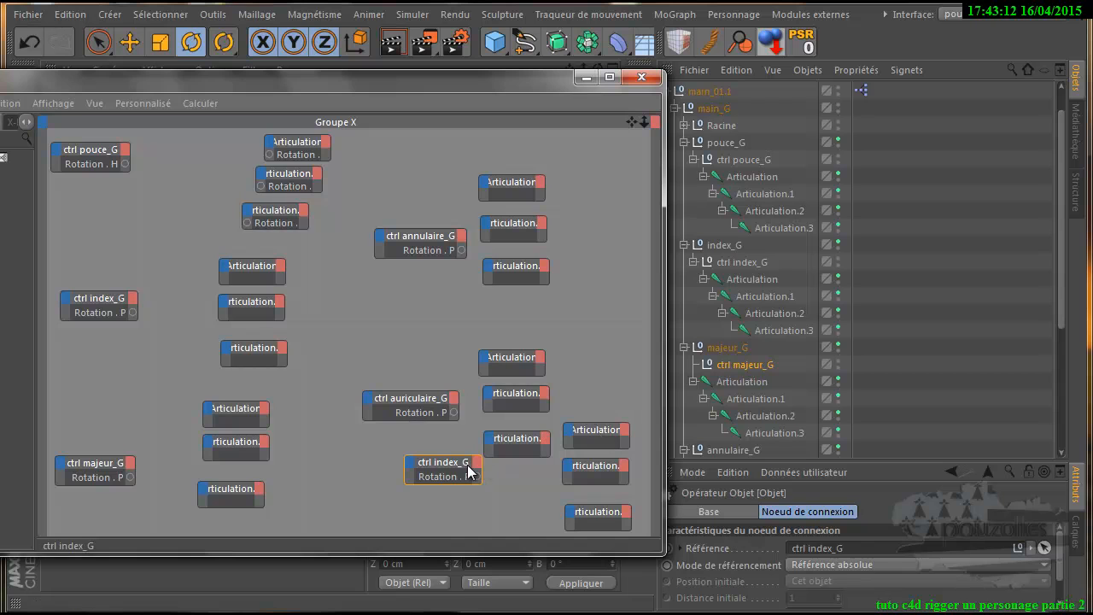
Step: Delete the duplicated ctrl index_G node and its three duplicated Articulation nodes
key("Delete")
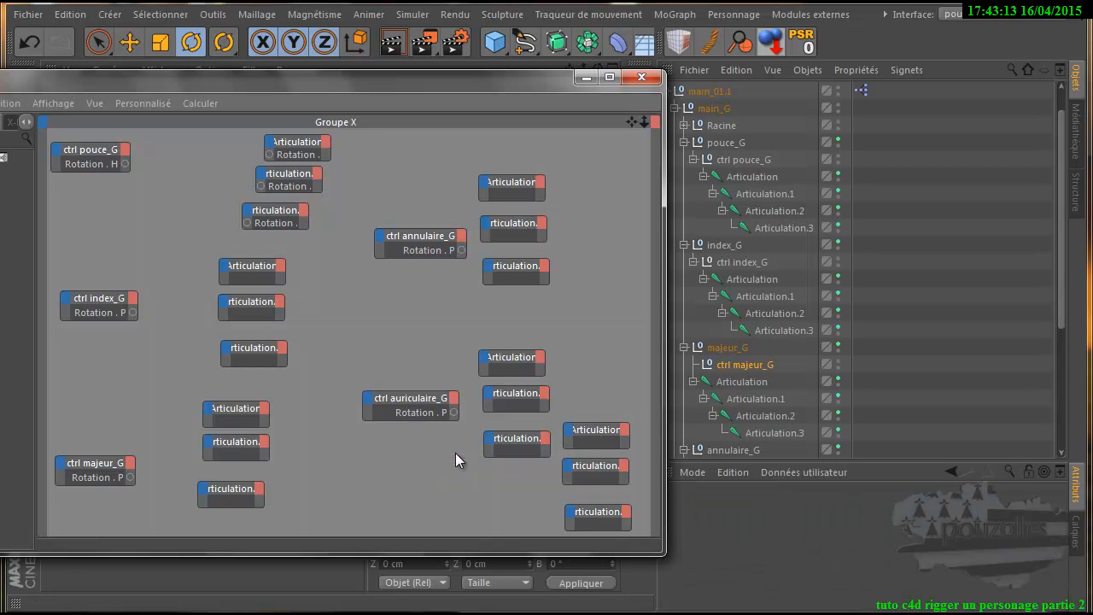
left_click(601, 431)
key("Delete")
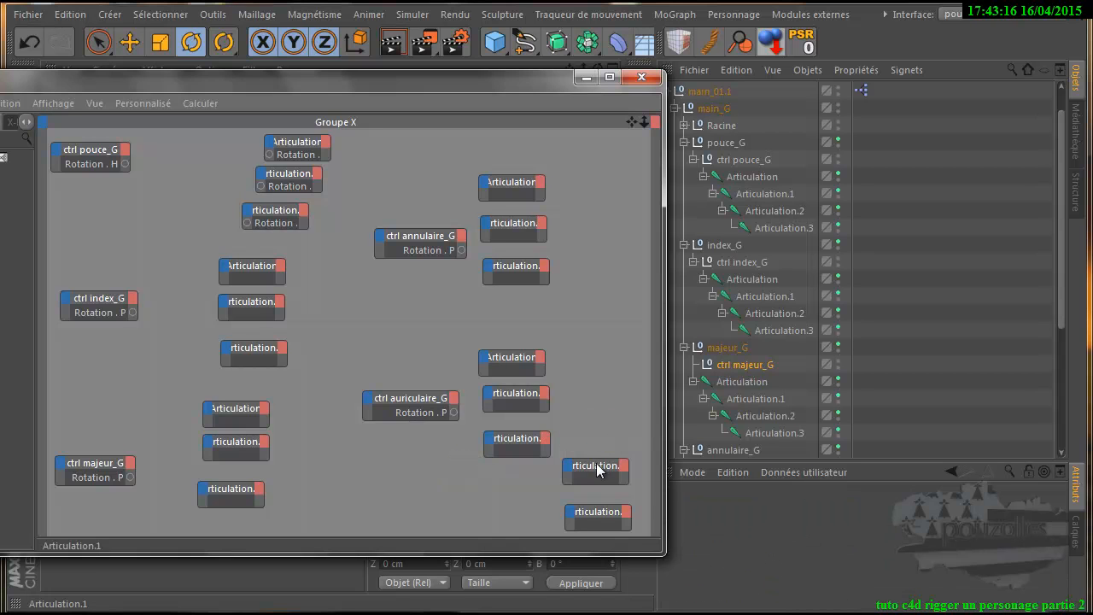
left_click(598, 468)
key("Delete")
left_click(602, 514)
key("Delete")
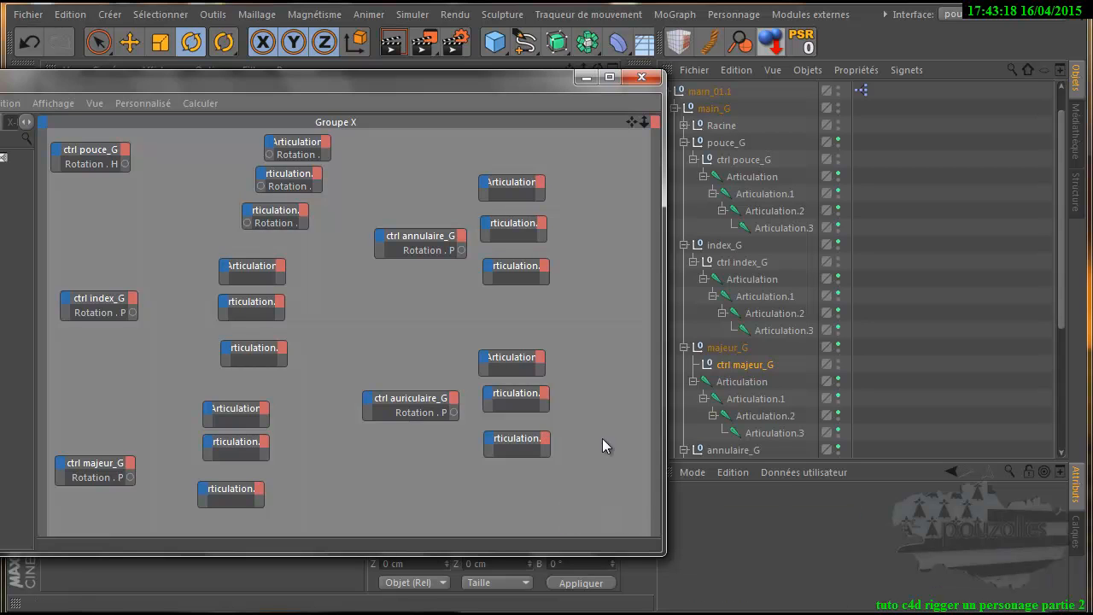
Step: Add a Rotation . P input port to each of the index finger's Articulation, Articulation.1 and Articulation.2 nodes
right_click(227, 268)
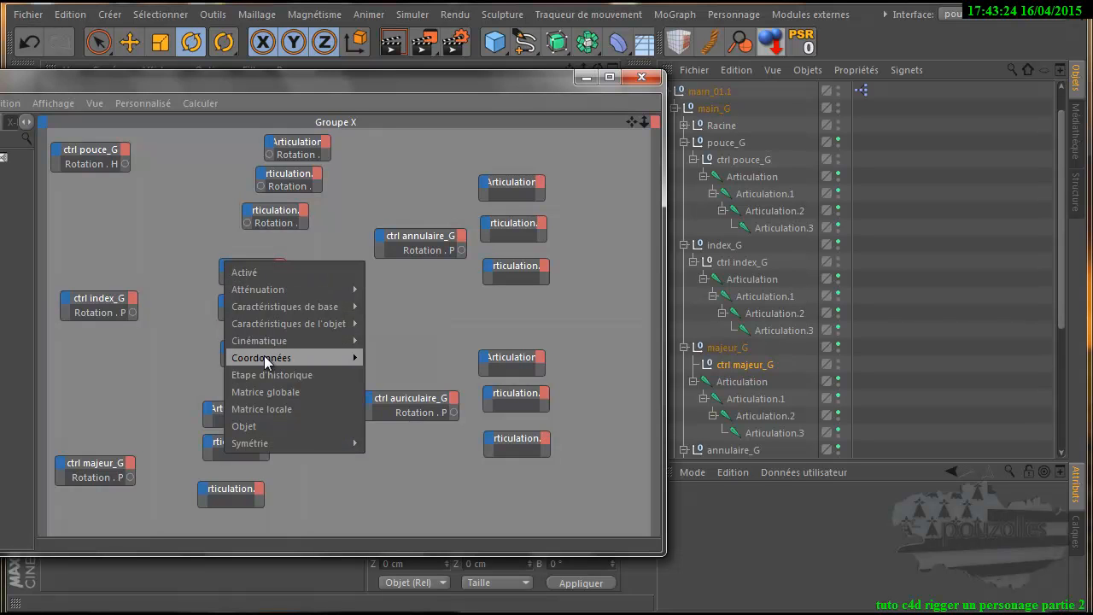
mouse_move(342, 356)
mouse_move(417, 442)
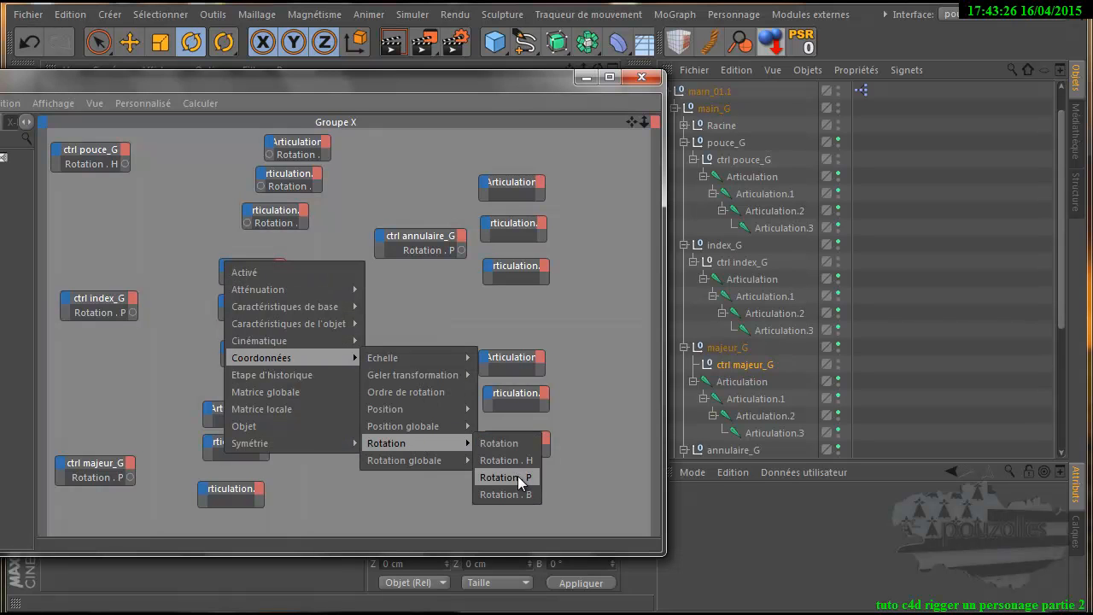
left_click(510, 476)
right_click(225, 306)
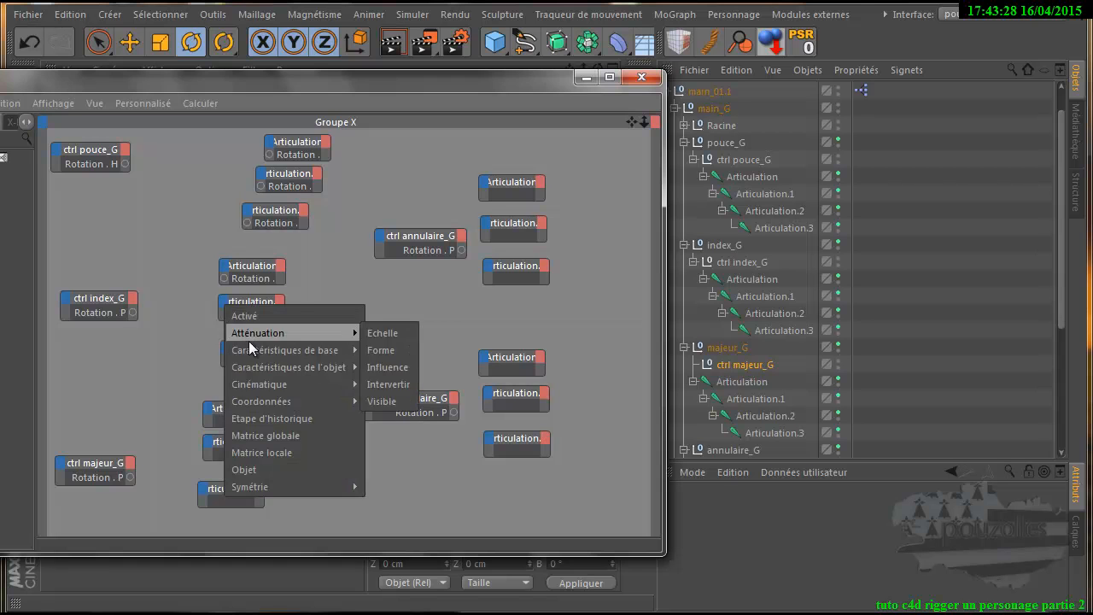
mouse_move(262, 405)
mouse_move(430, 484)
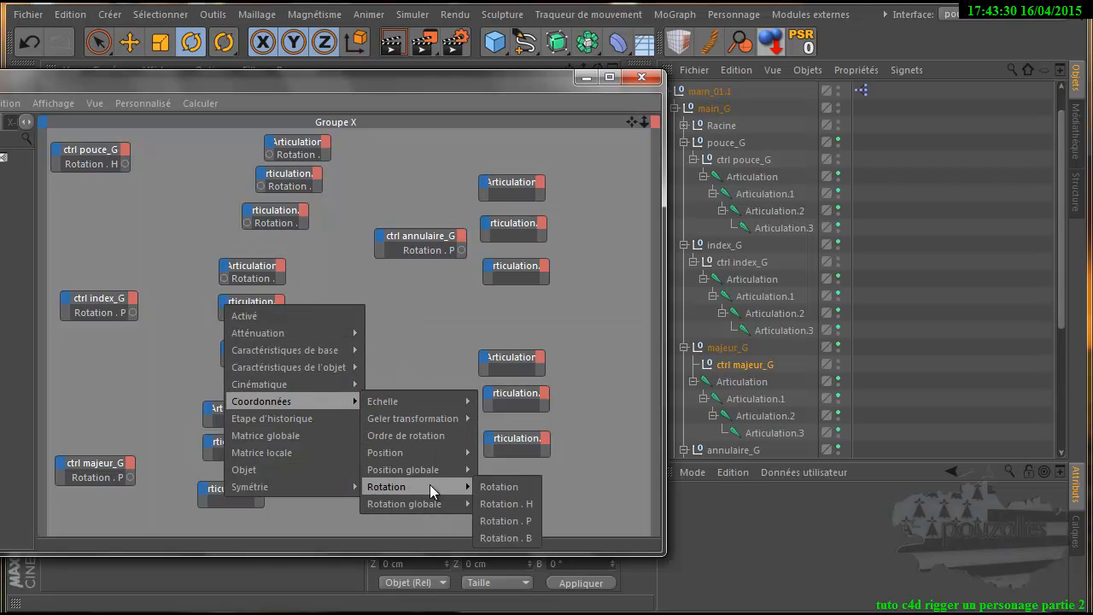
left_click(508, 518)
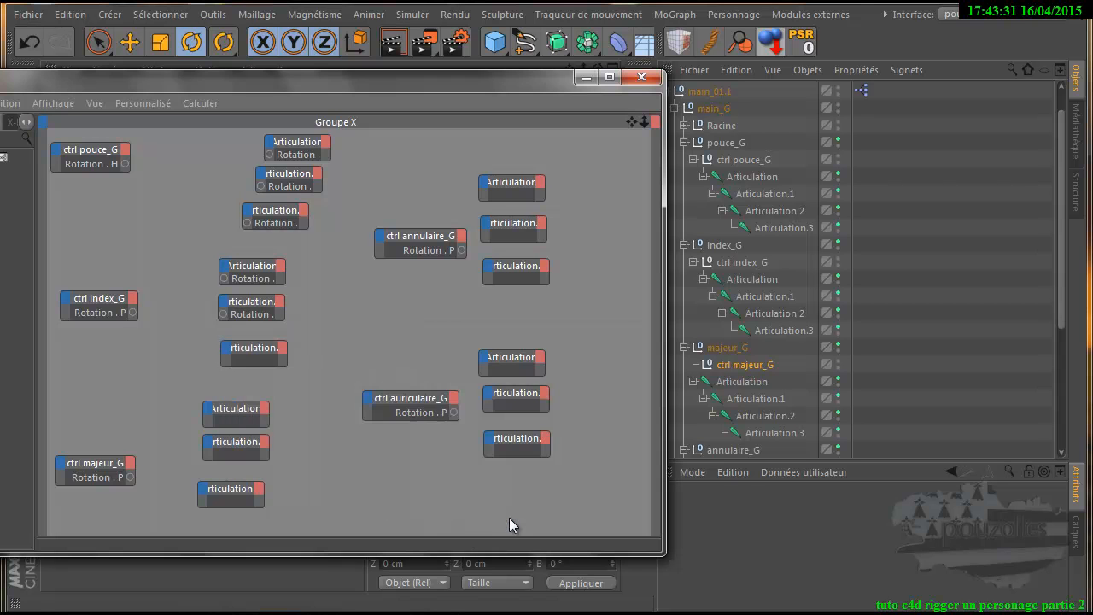
right_click(225, 346)
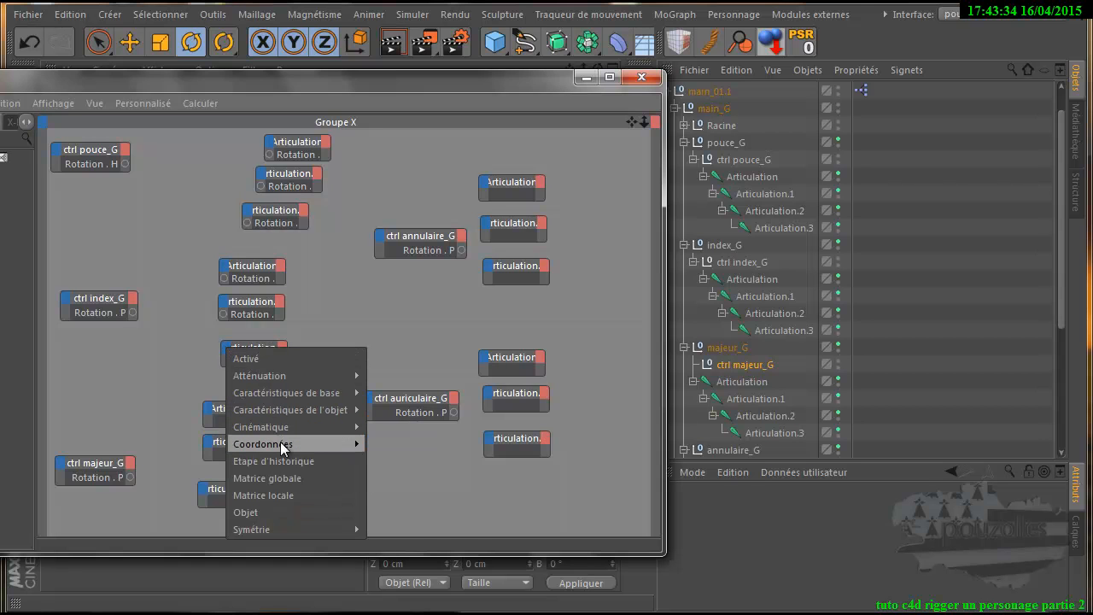
mouse_move(282, 443)
mouse_move(448, 527)
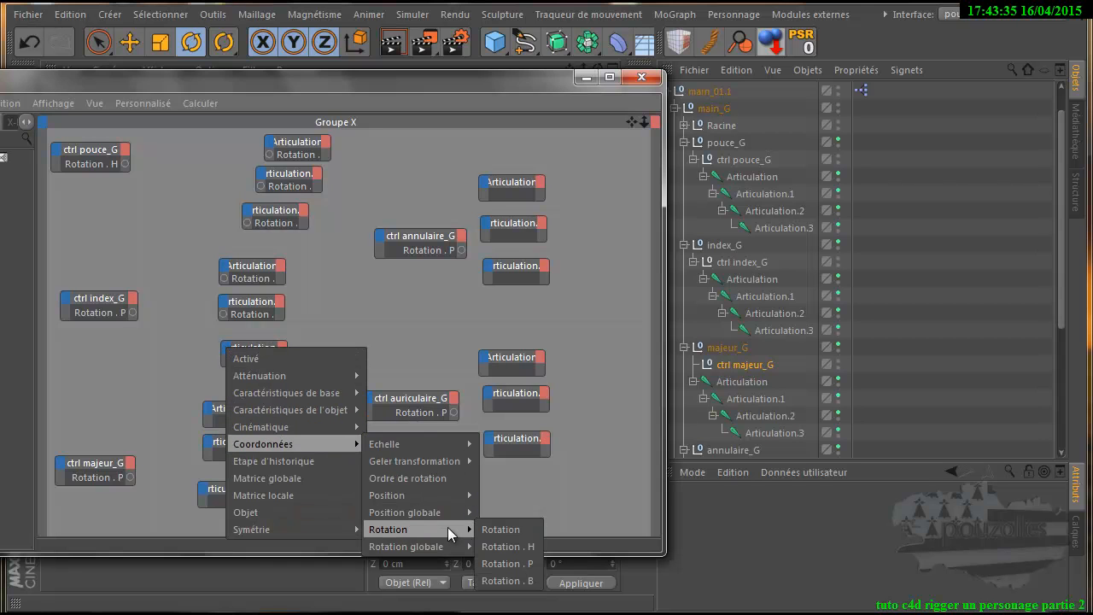
left_click(505, 564)
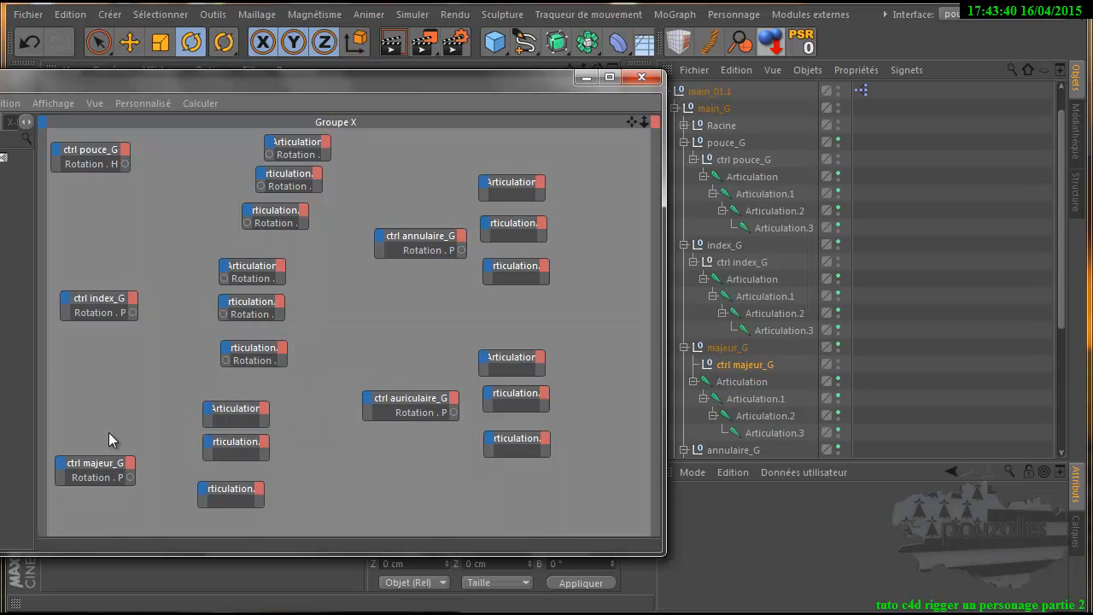
Step: Shift the ctrl annulaire_G node slightly and add a Rotation . P input port to the middle finger's first Articulation node
left_click_drag(421, 241, 405, 232)
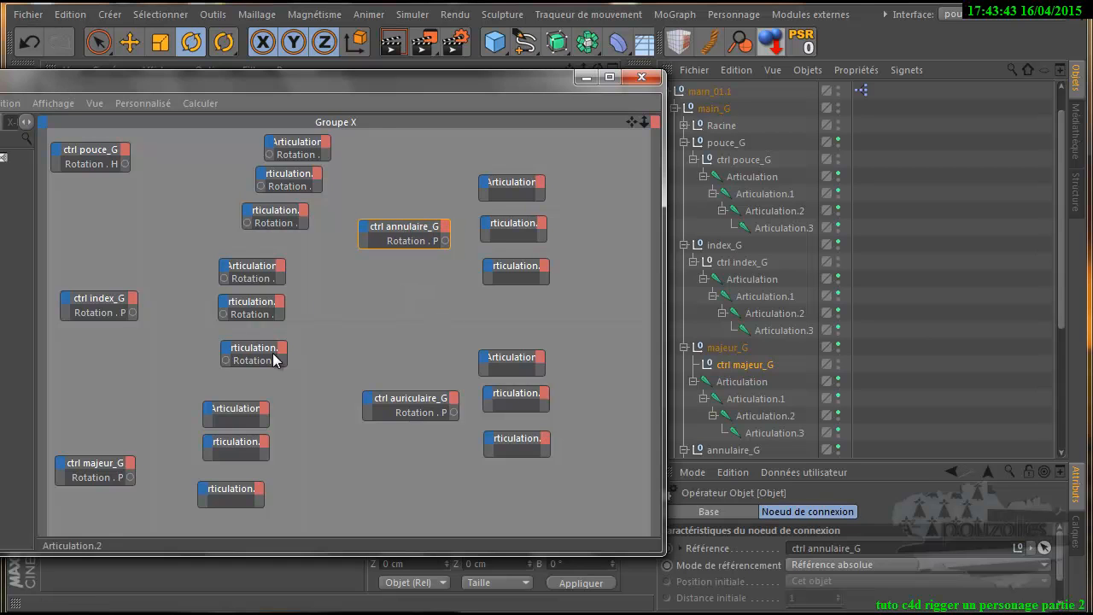
right_click(220, 411)
mouse_move(277, 502)
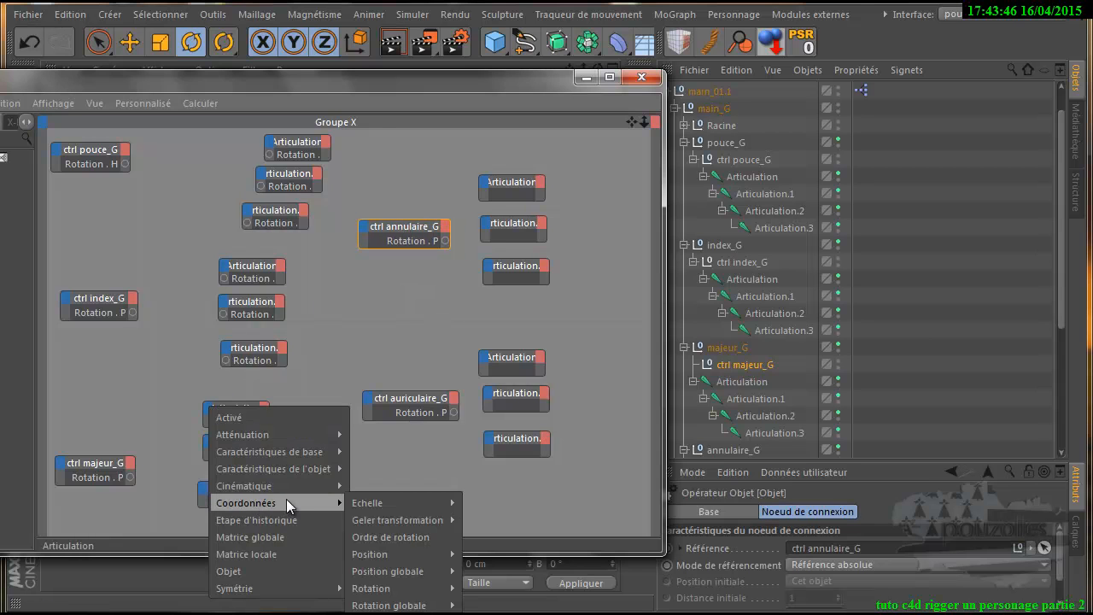
left_click(483, 588)
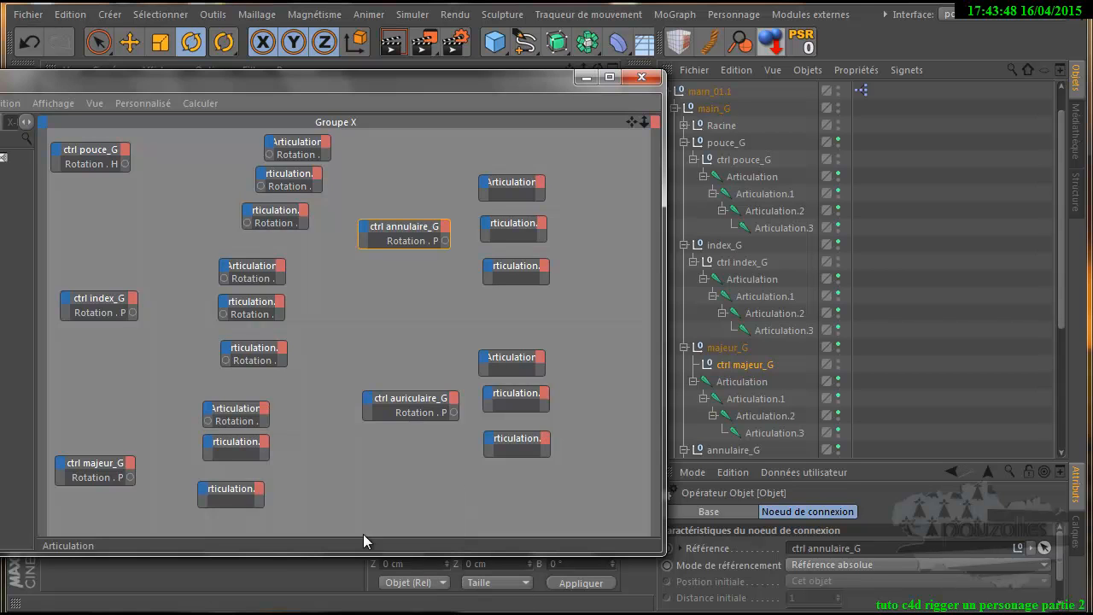
right_click(213, 450)
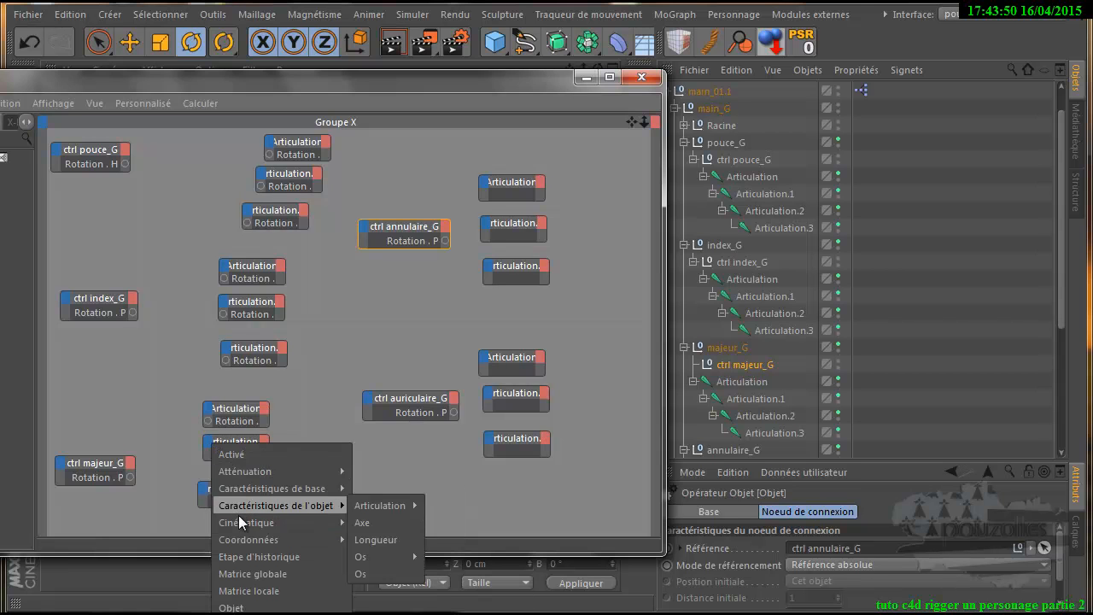
mouse_move(248, 540)
mouse_move(371, 547)
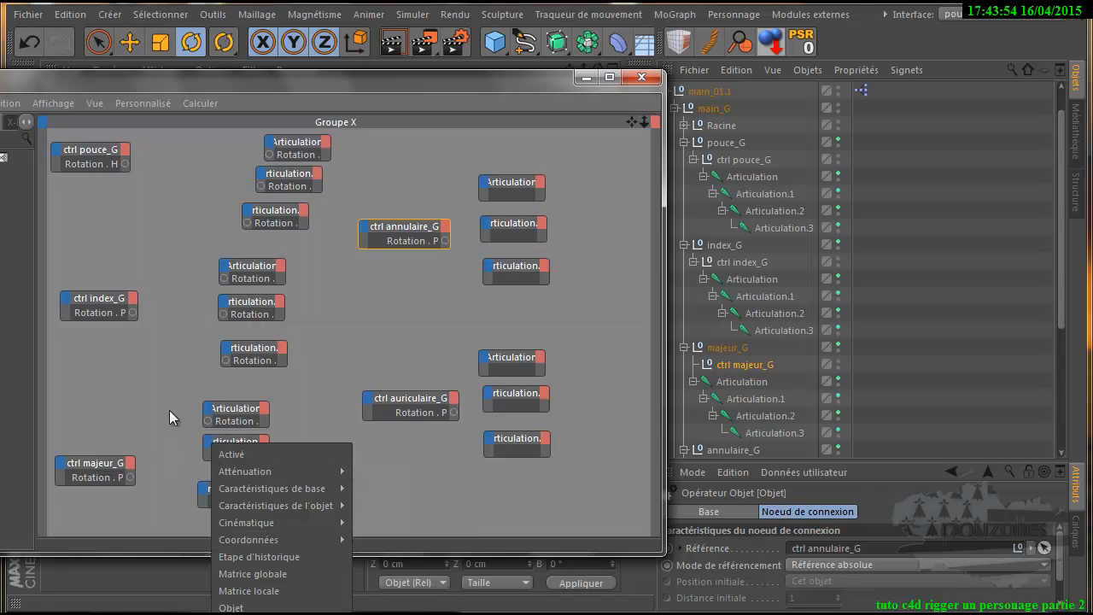
left_click(273, 80)
double_click(274, 80)
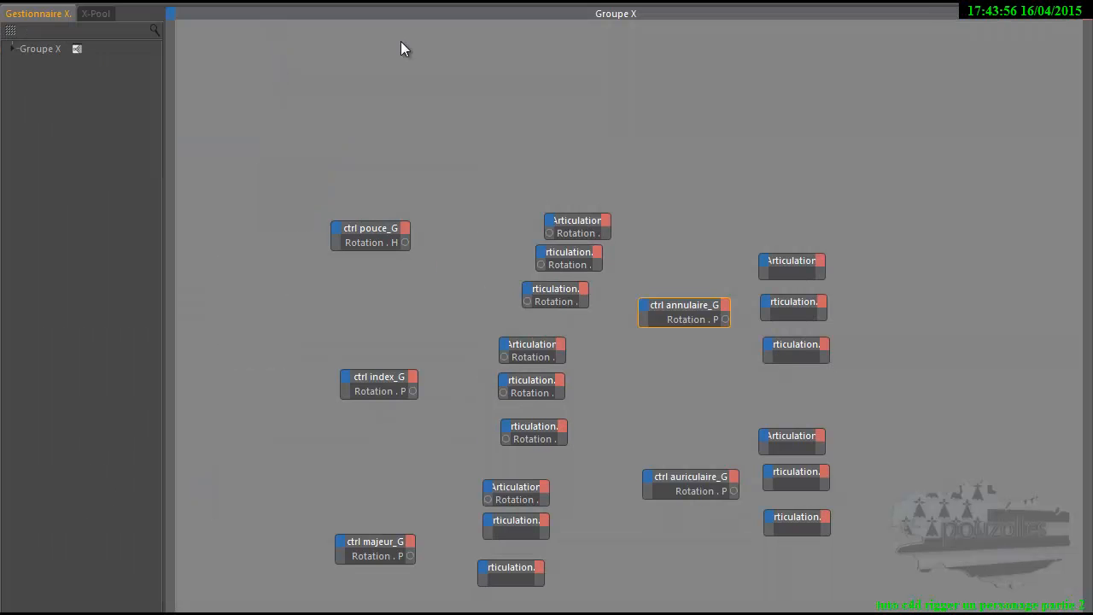
double_click(403, 1)
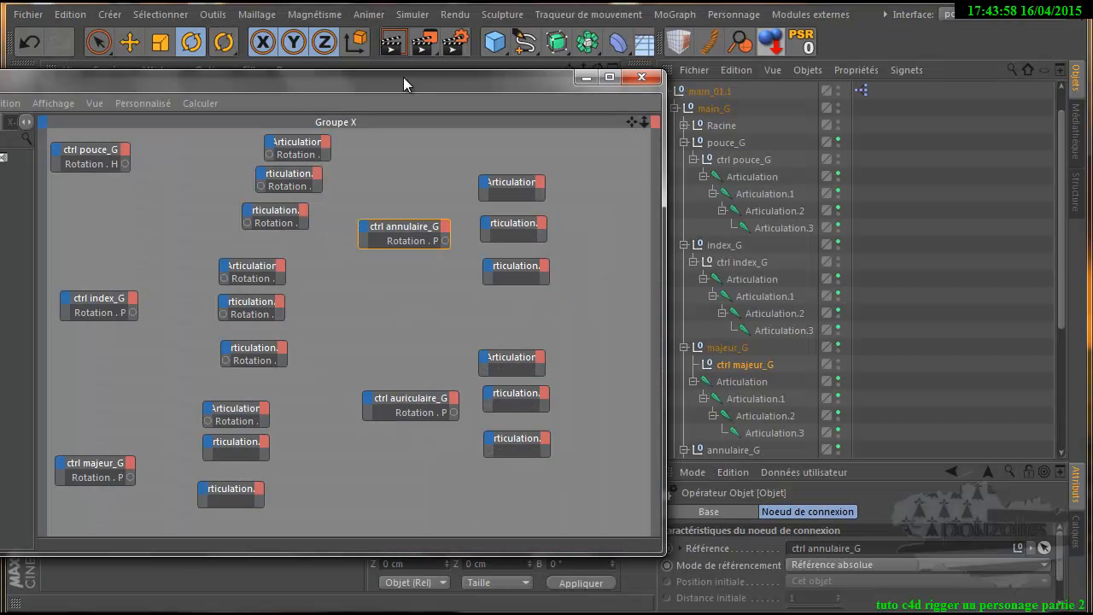
Step: Add a Rotation . P input port to each of the middle finger's Articulation.1 and Articulation.2 nodes
left_click_drag(349, 87, 338, 0)
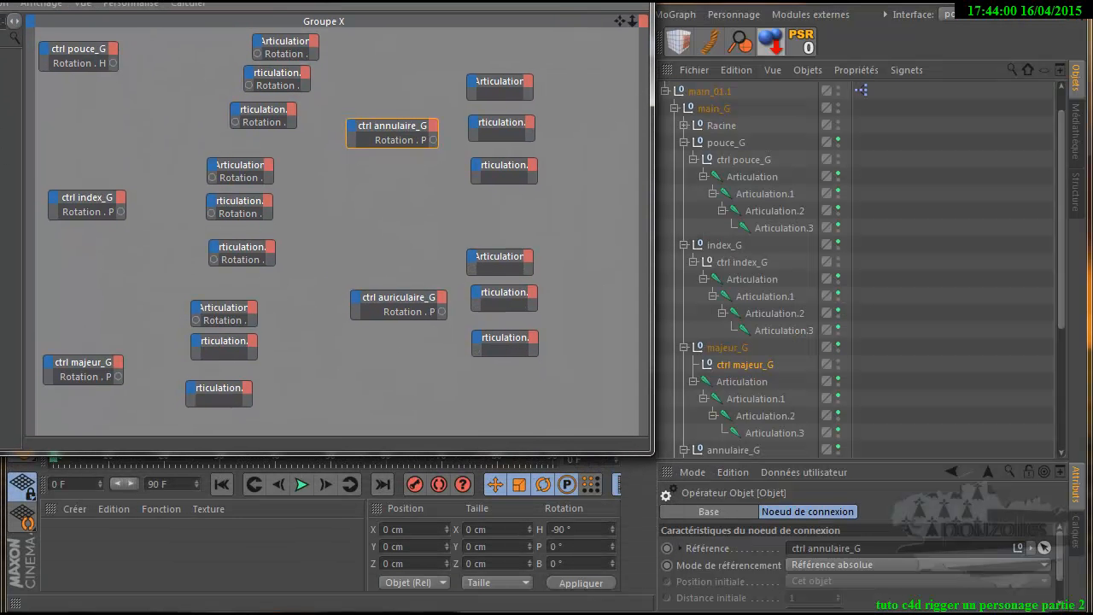
left_click(192, 345)
mouse_move(256, 437)
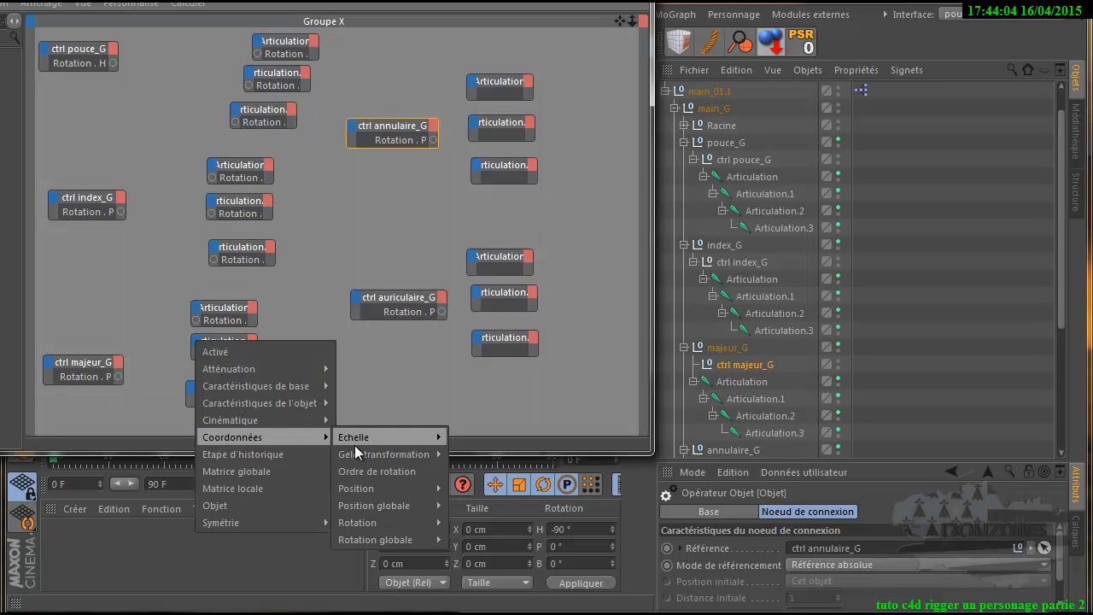
mouse_move(427, 522)
left_click(461, 558)
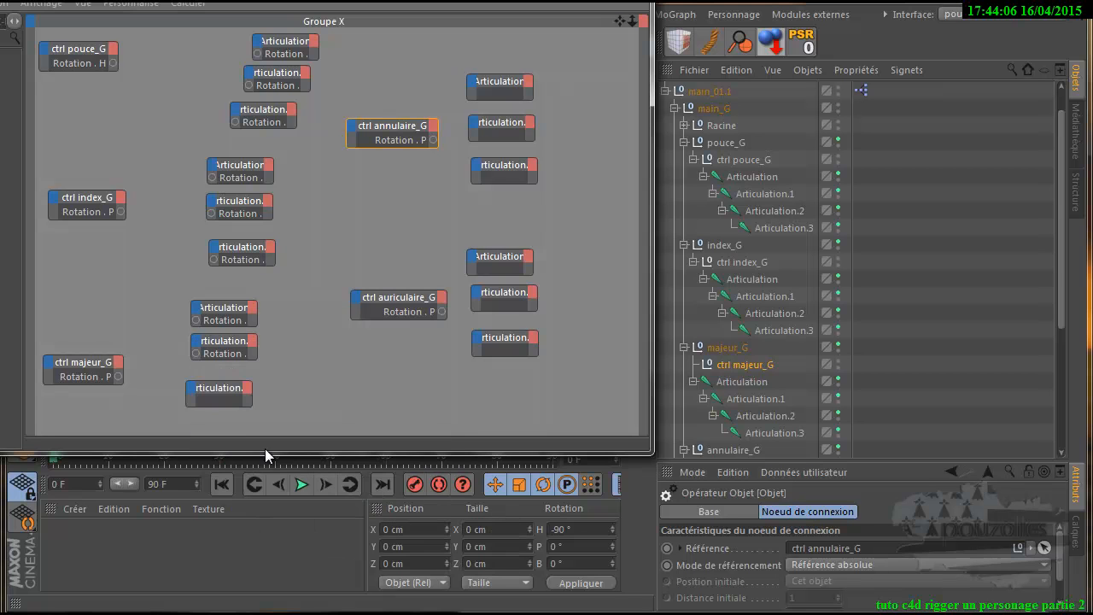
left_click(195, 396)
mouse_move(288, 481)
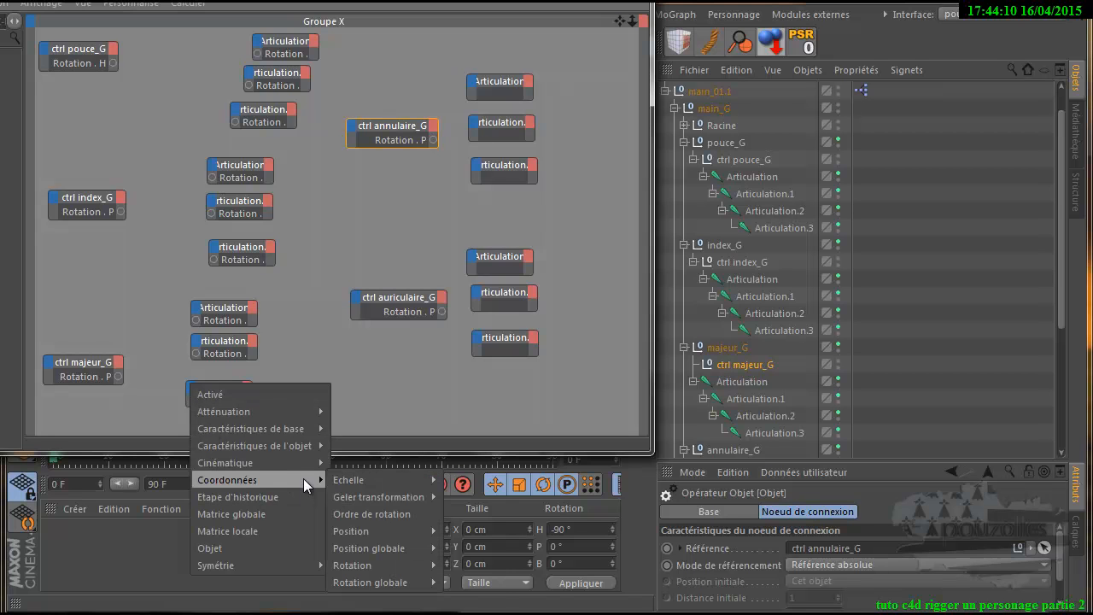
mouse_move(401, 565)
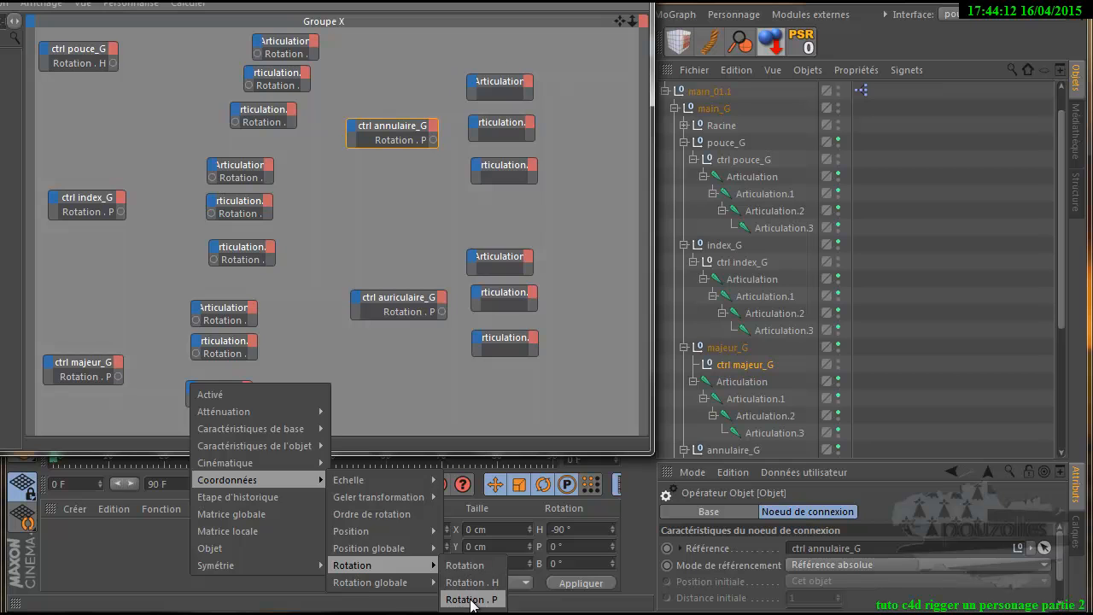
left_click(474, 600)
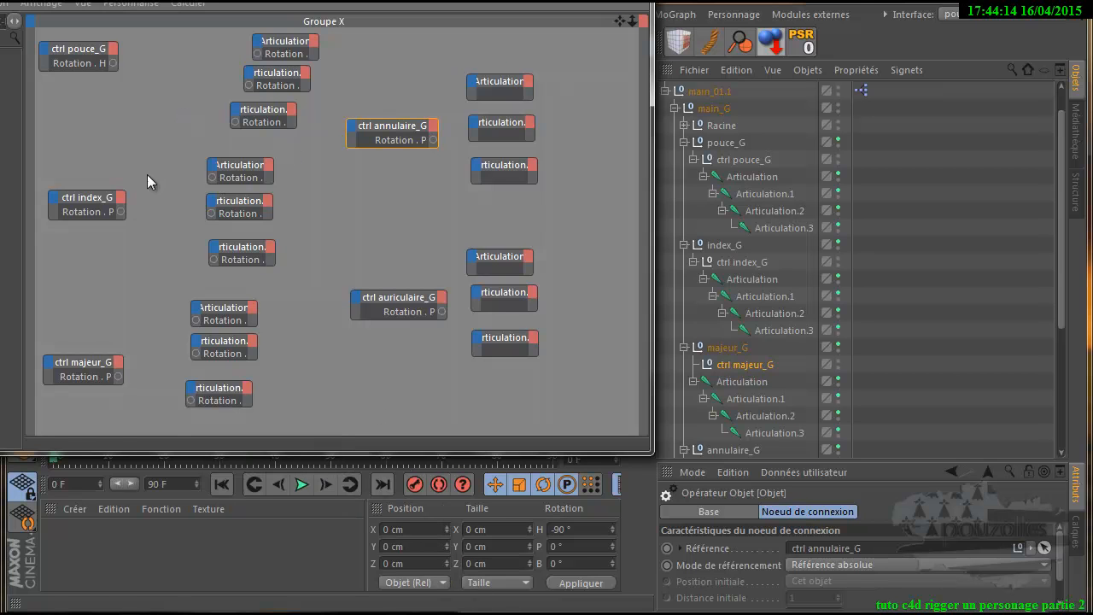
Step: Connect the ctrl index_G node's Rotation . P output to the Rotation . P inputs of the index finger's three Articulation nodes
left_click_drag(122, 210, 213, 178)
left_click_drag(121, 211, 211, 214)
left_click_drag(123, 211, 212, 258)
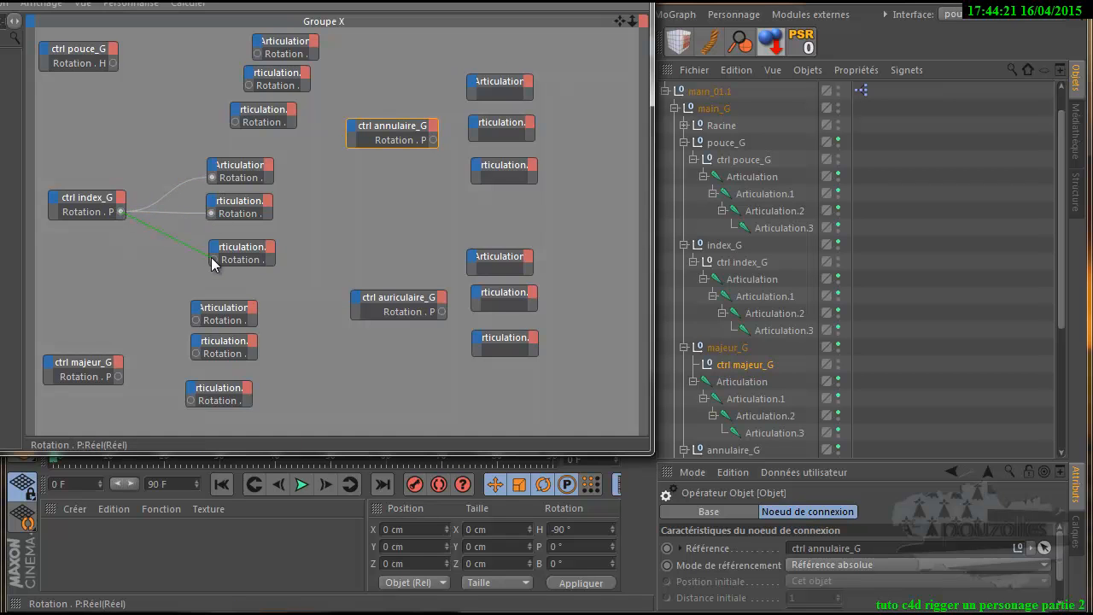
Step: Connect the ctrl majeur_G node's Rotation . P output to the Rotation . P inputs of the middle finger's three Articulation nodes
left_click(112, 375)
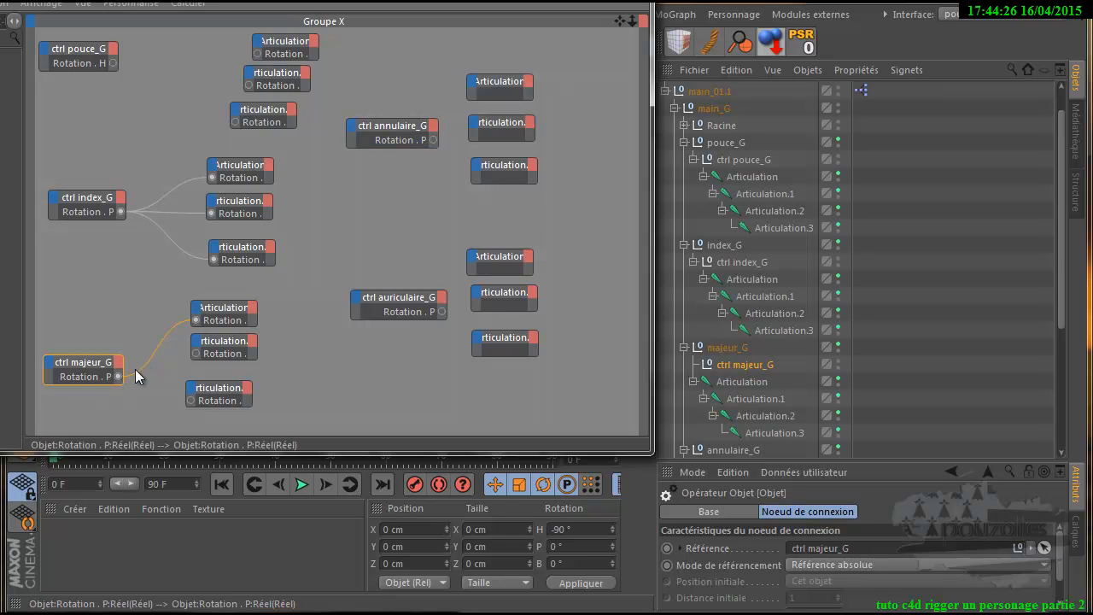
left_click_drag(191, 357, 195, 354)
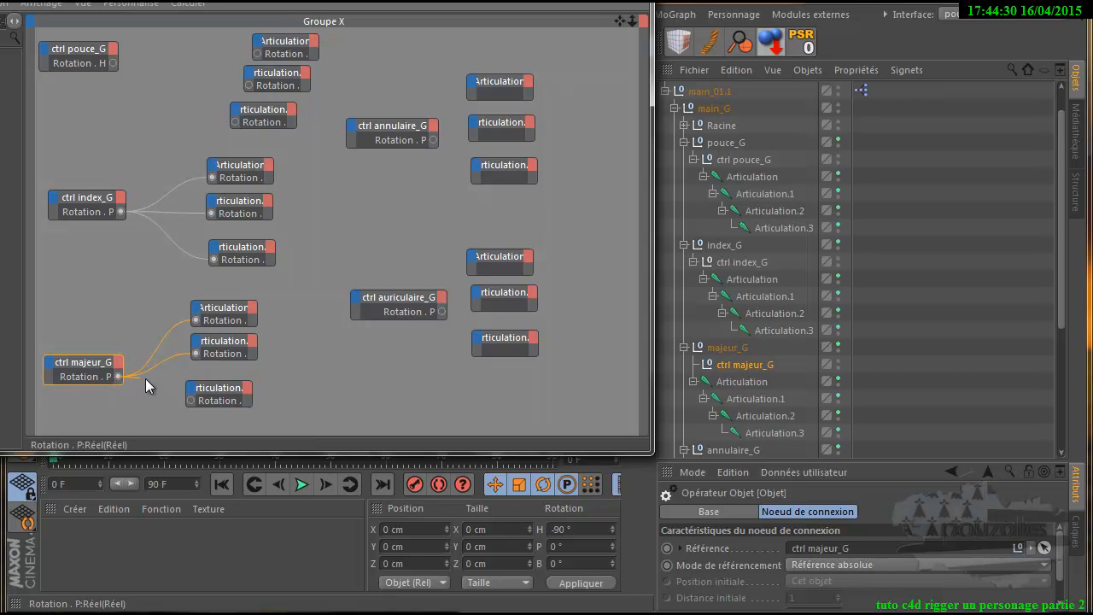
left_click_drag(189, 406, 188, 401)
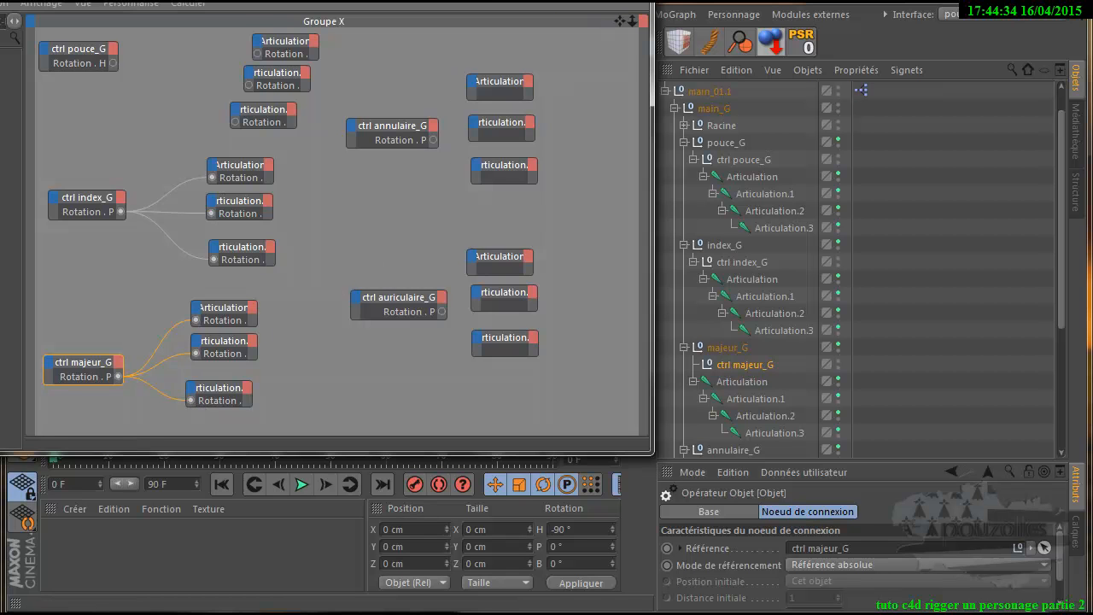
Step: Minimize the XPresso editor and place ctrl index_G and ctrl majeur_G together in the perspective view as an on-screen selection list
left_click(589, 1)
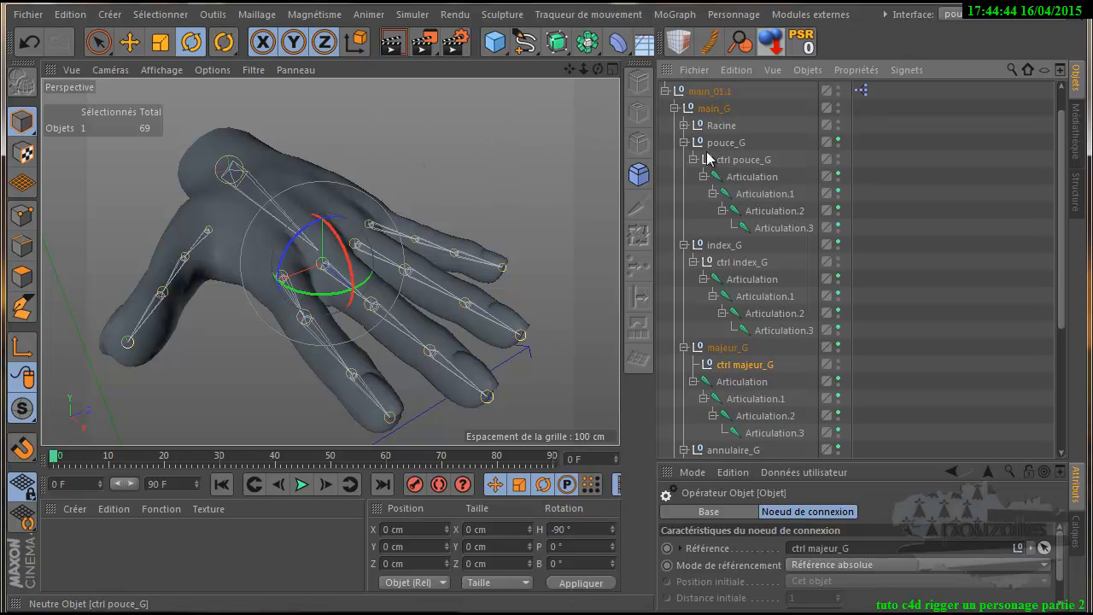
left_click(740, 263)
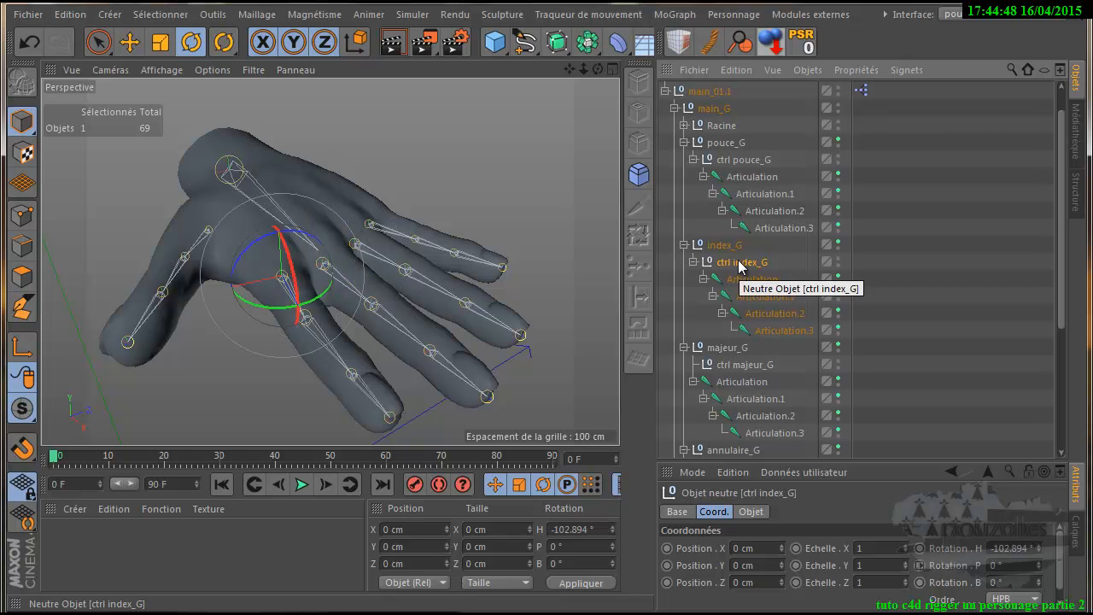
left_click(744, 365, "shift")
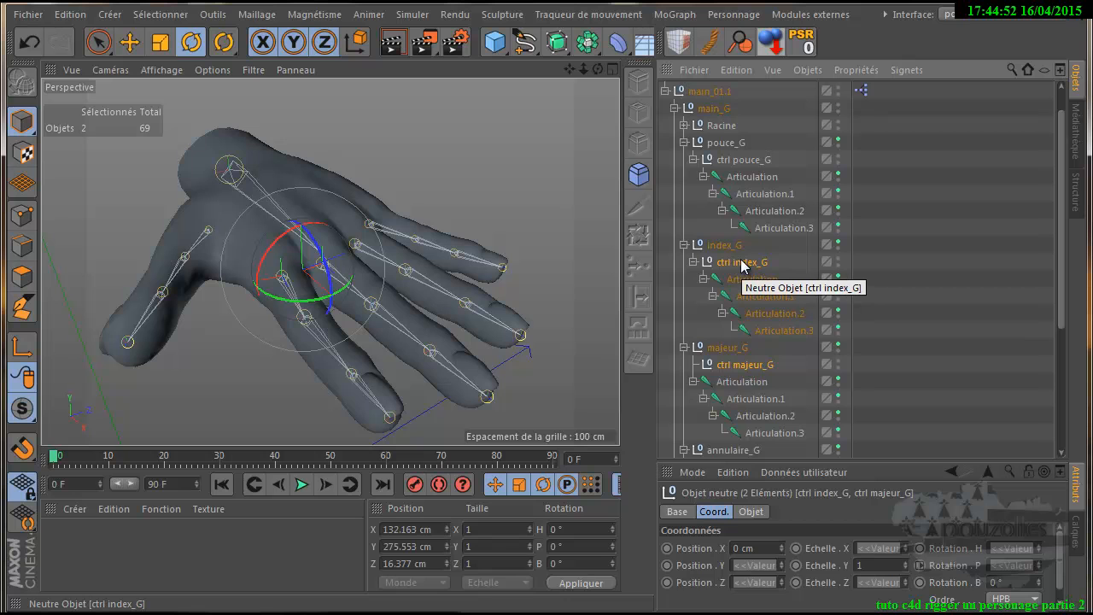
left_click_drag(742, 266, 720, 257)
left_click_drag(508, 122, 508, 123)
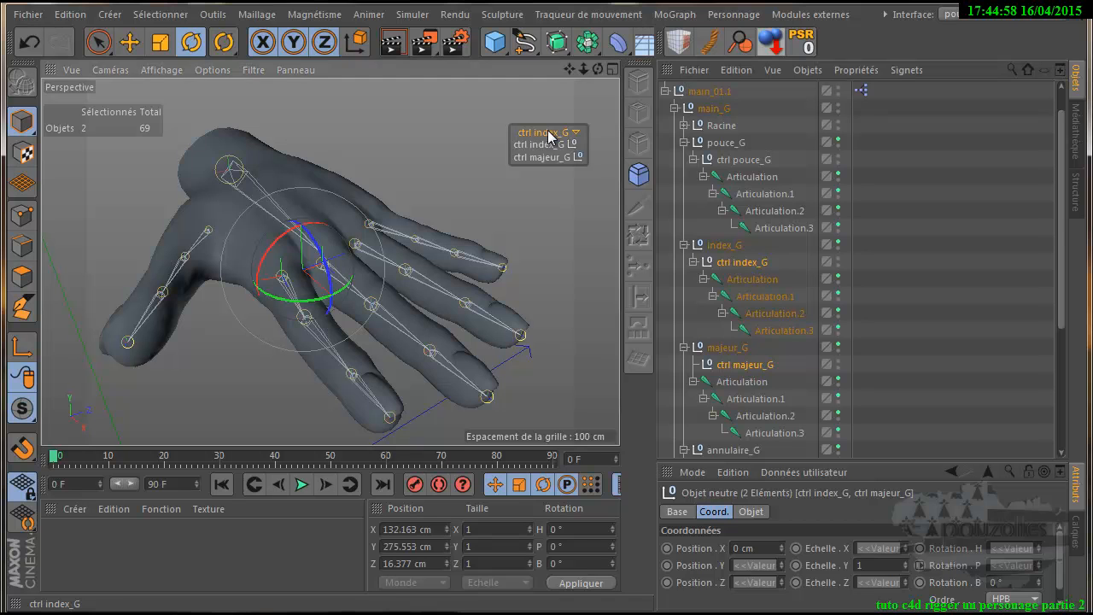
double_click(549, 134)
left_click(541, 218)
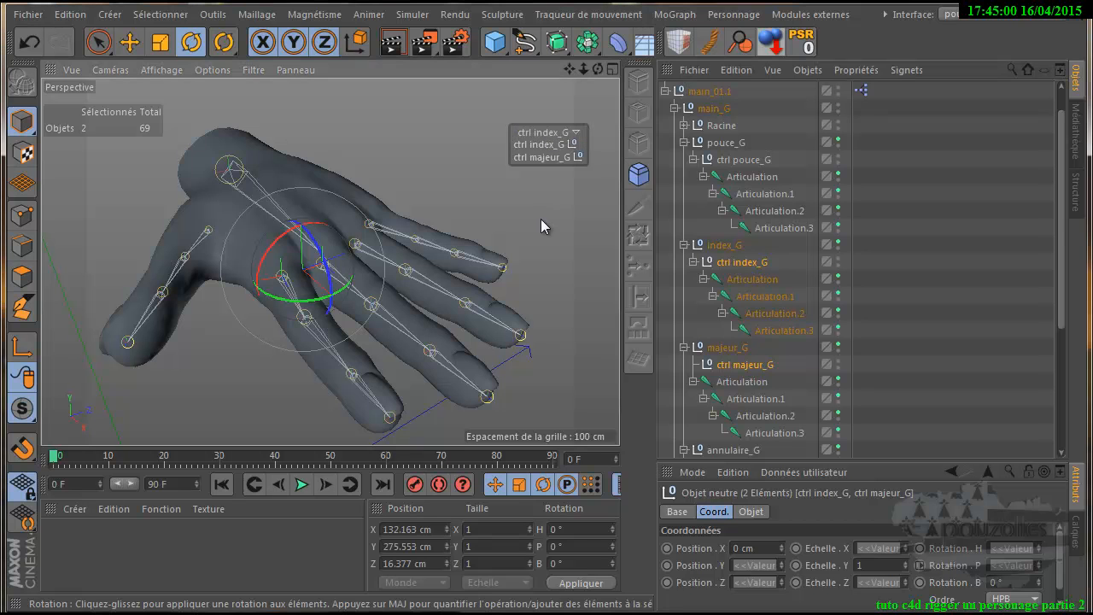
Step: Select ctrl index_G from the on-screen list, rotate it to test the index finger's bending, and undo the rotation
left_click(541, 147)
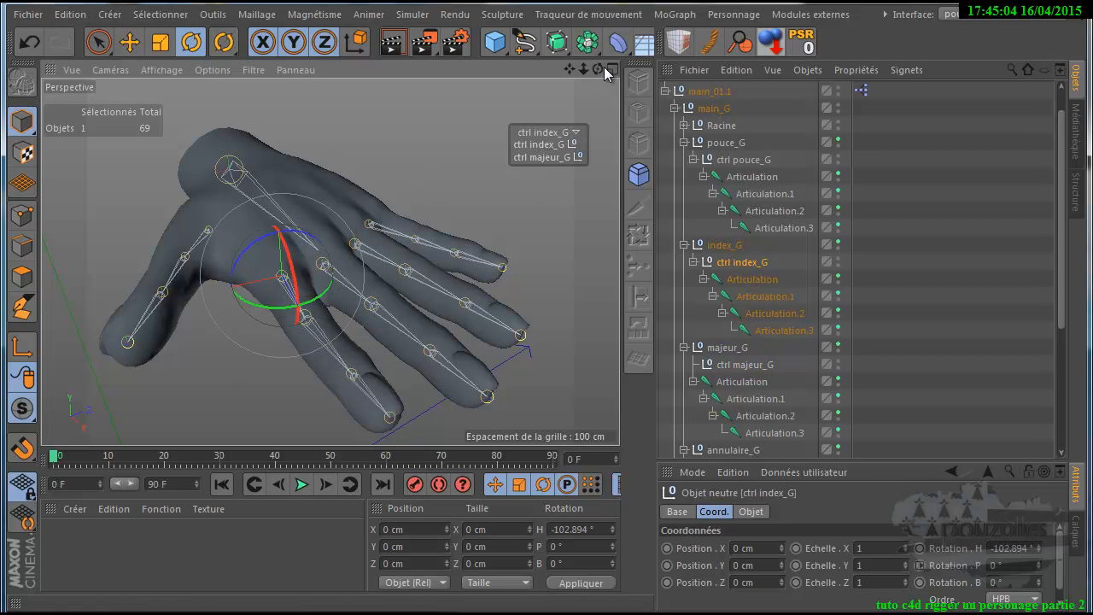
left_click_drag(597, 69, 340, 222)
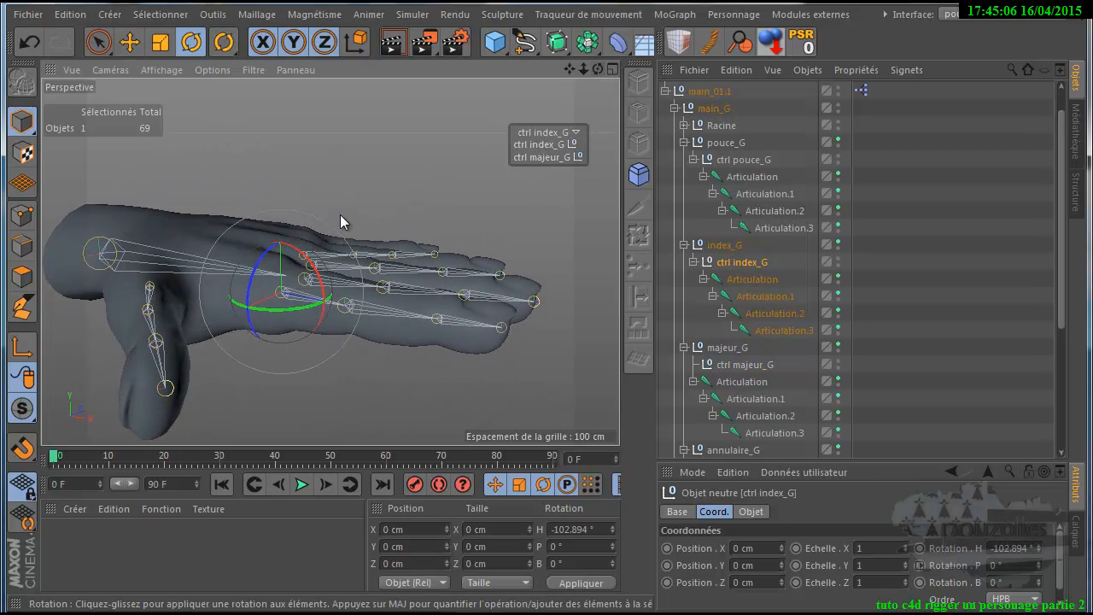
mouse_move(312, 267)
left_mouse_down()
mouse_move(320, 310)
mouse_move(315, 263)
left_mouse_up()
left_click(29, 41)
Step: Select ctrl majeur_G from the on-screen list, rotate it to test the middle finger's curl, and undo the rotation
left_click(545, 157)
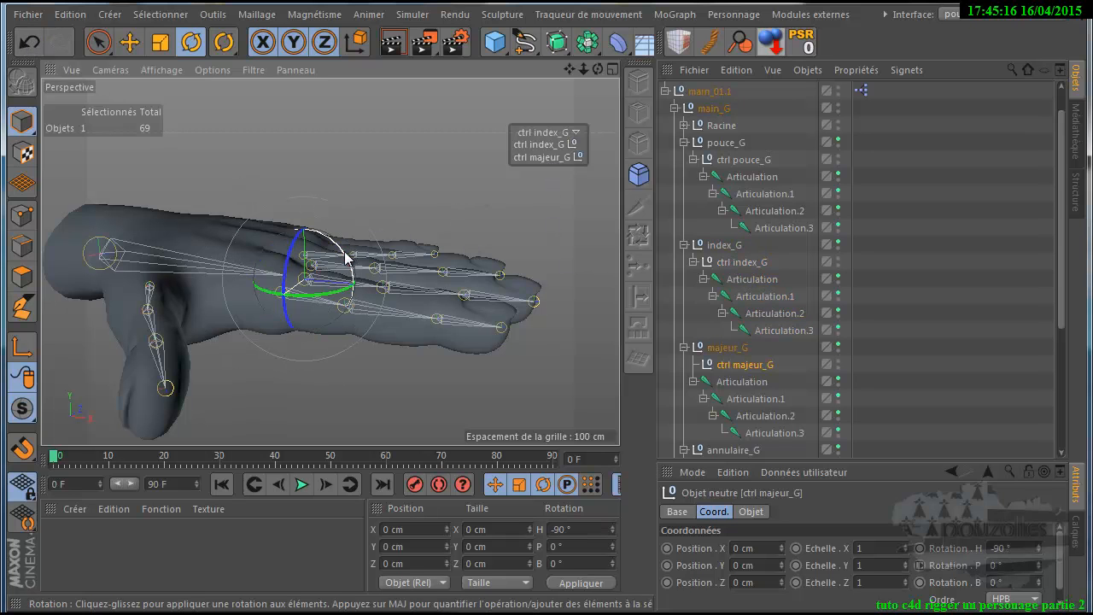
left_click_drag(346, 265, 253, 327)
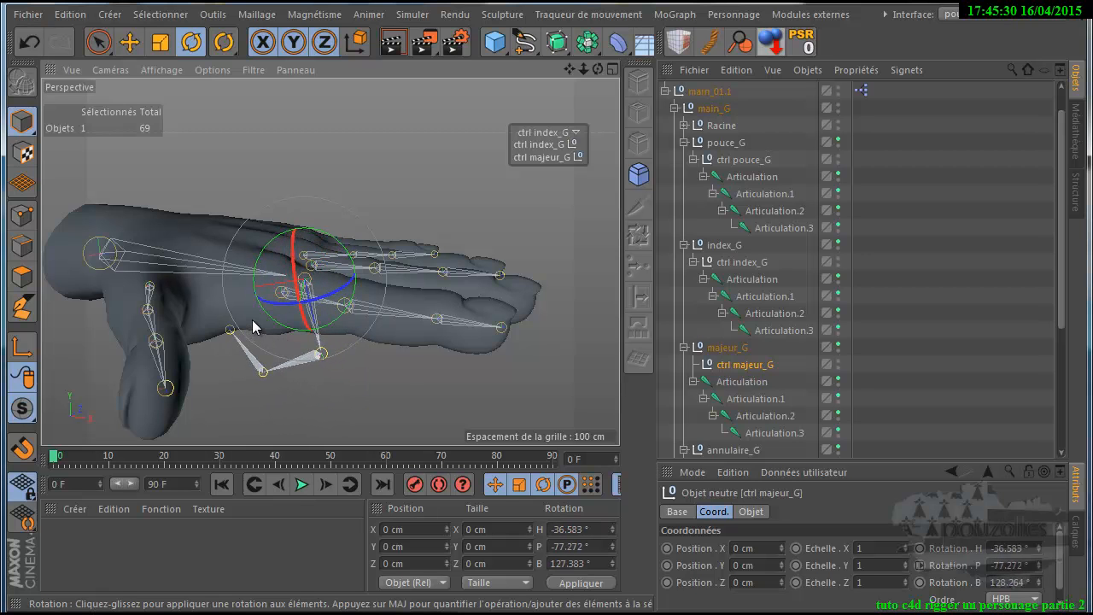
left_click_drag(597, 69, 541, 393)
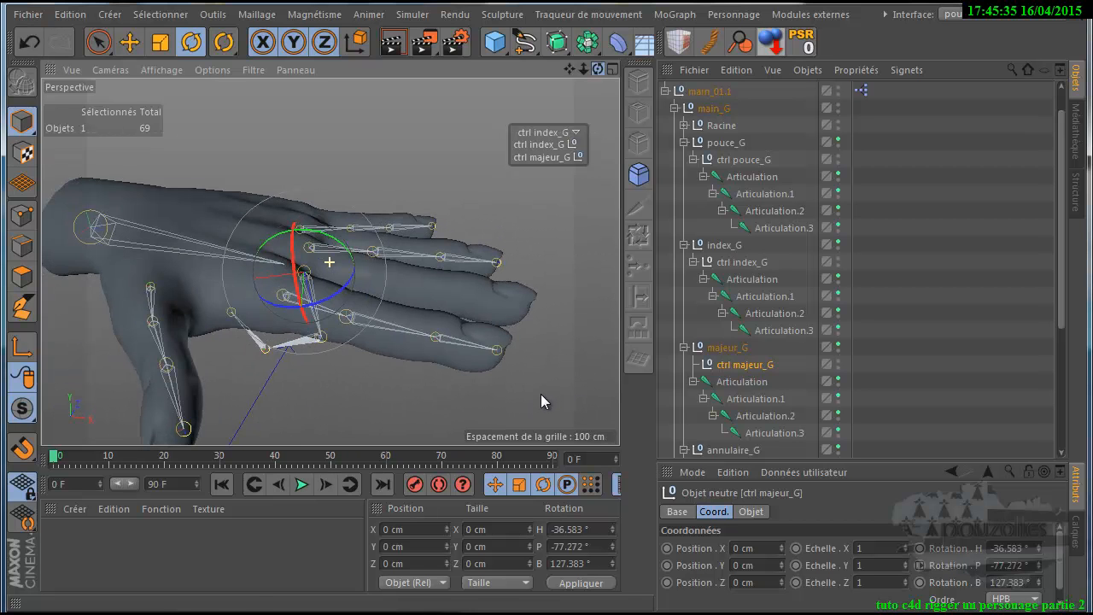
left_click(31, 43)
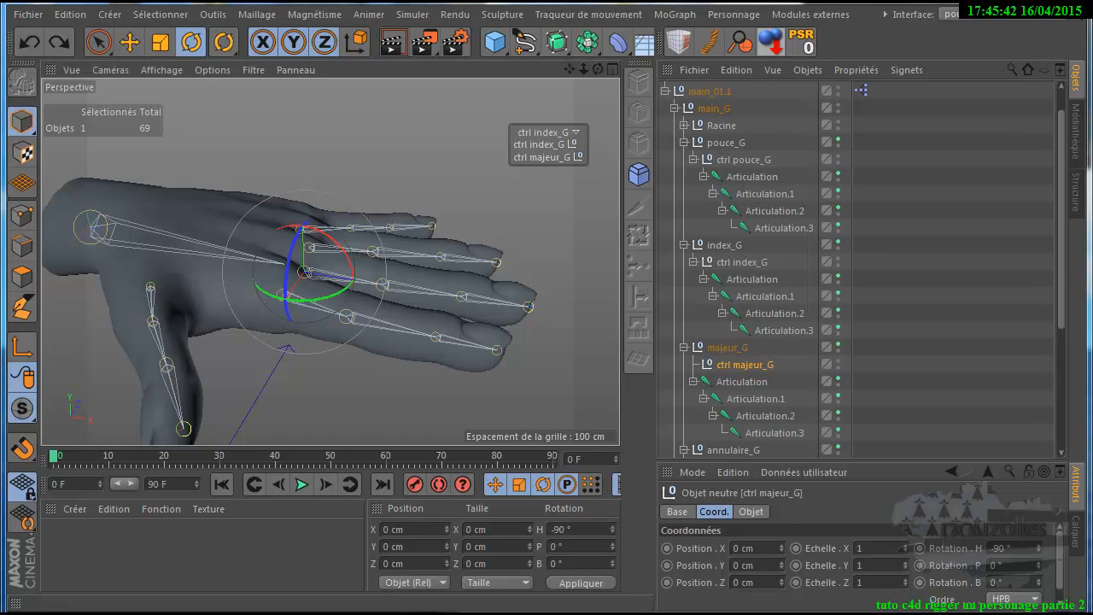
Step: Return to the XPresso editor and connect ctrl pouce_G's Rotation . H output to the thumb's first Articulation node's Rotation . H input
key("alt+Tab")
left_click_drag(275, 0, 692, 143)
left_click_drag(529, 223, 673, 215)
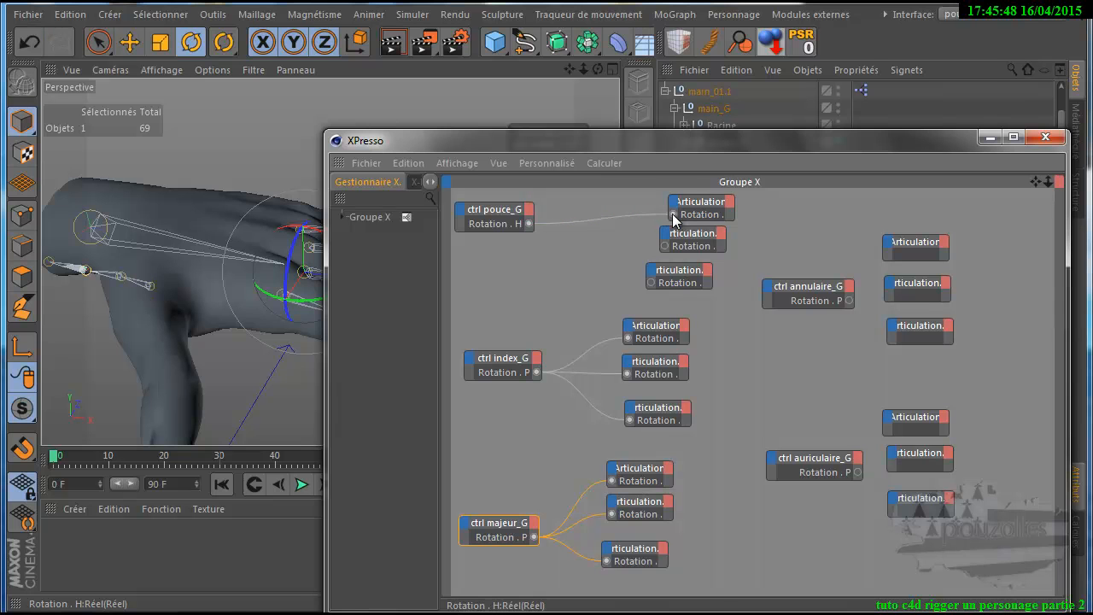
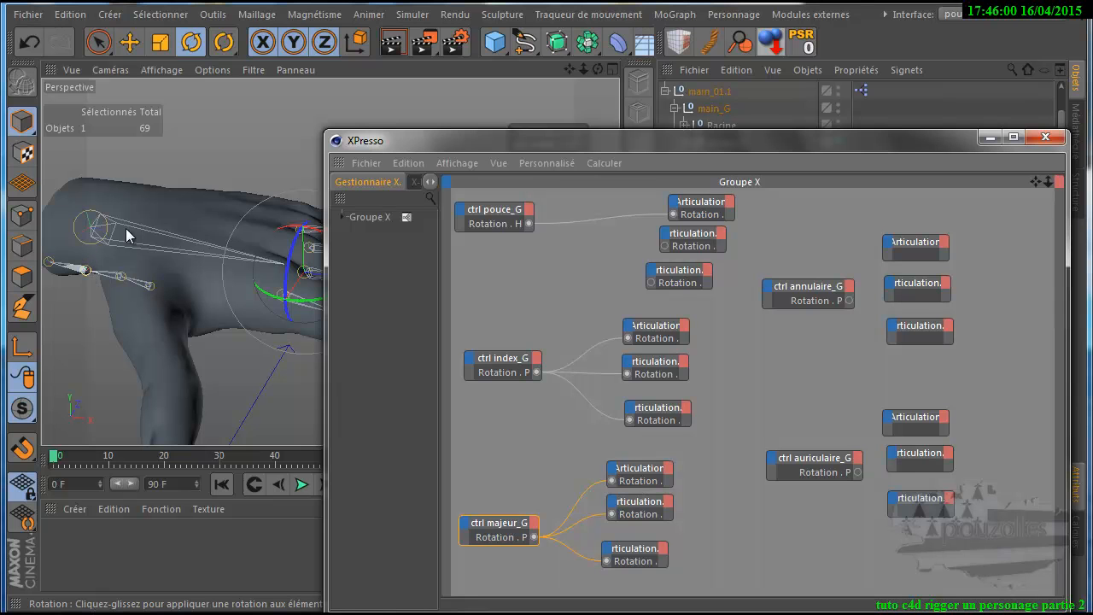
Step: Delete the link between the ctrl pouce_G node and the thumb's first Articulation node, and minimize the XPresso editor
left_click(603, 219)
key("Delete")
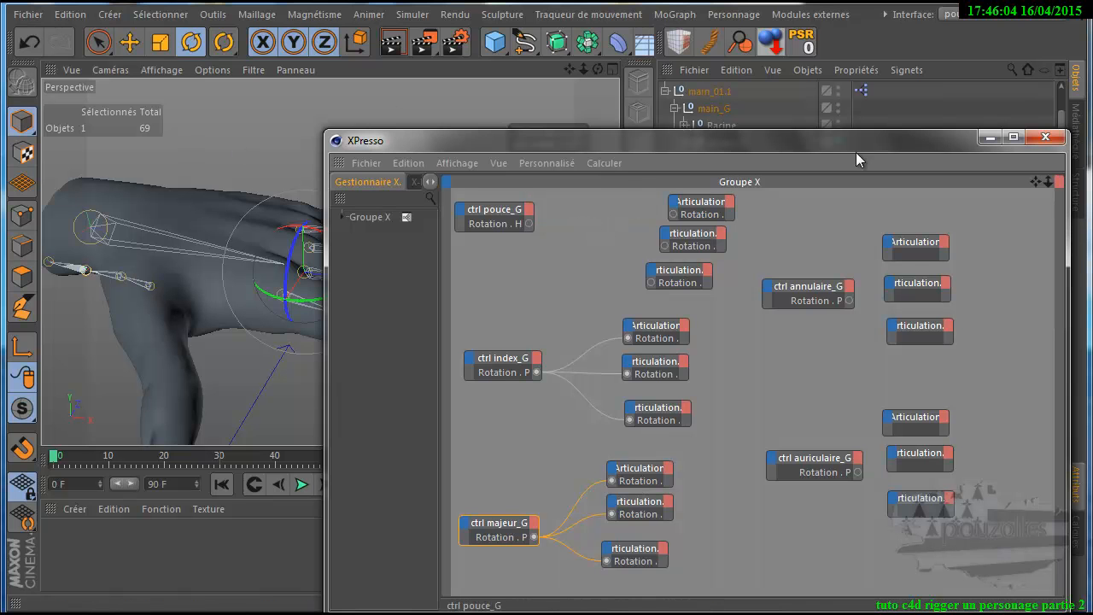
left_click(990, 138)
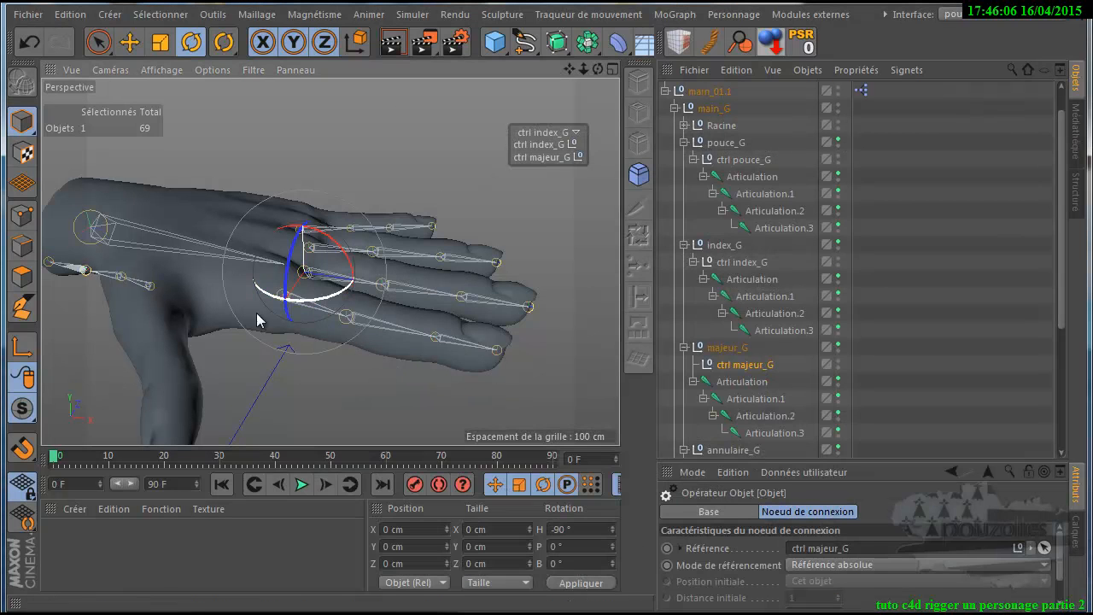
Step: In the top view, rotate ctrl pouce_G to a heading of about -2.3° to realign the thumb joints with the hand mesh
middle_click(255, 317)
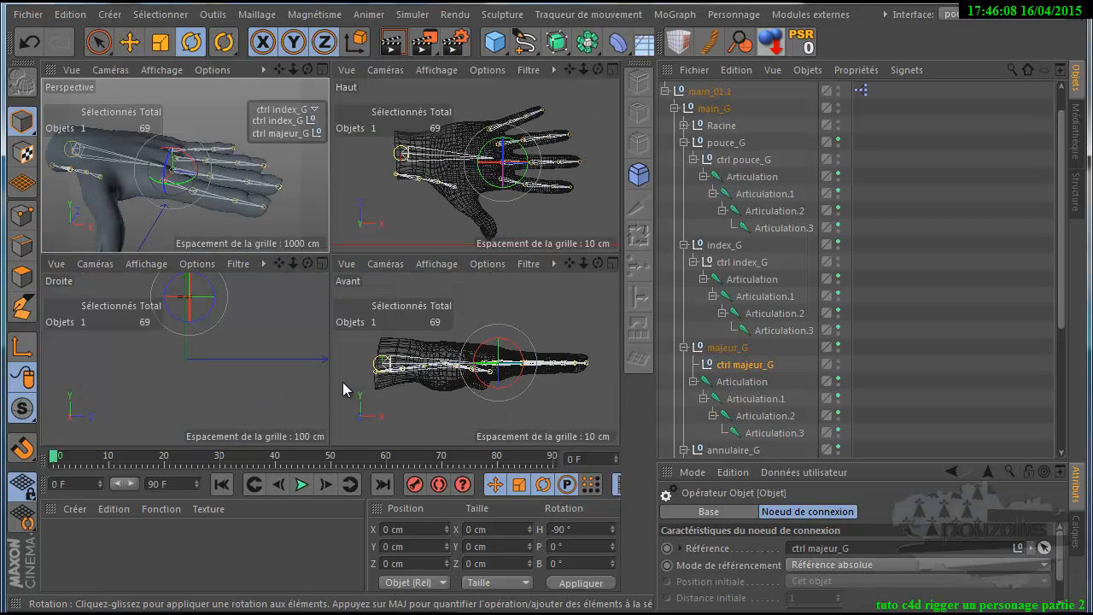
middle_click(376, 224)
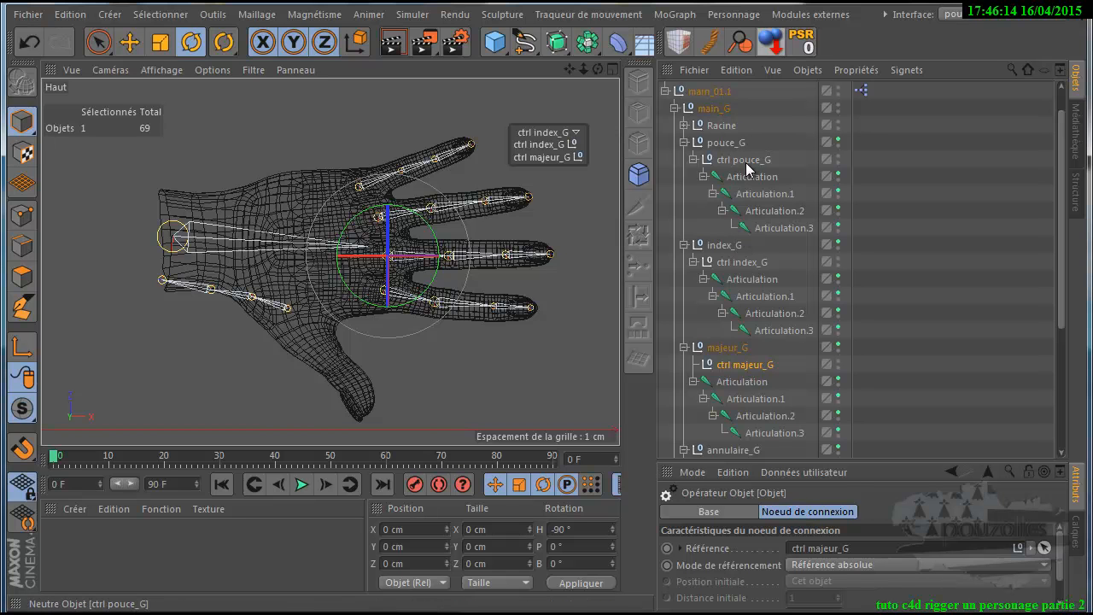
left_click(705, 161)
left_click_drag(280, 359, 392, 216)
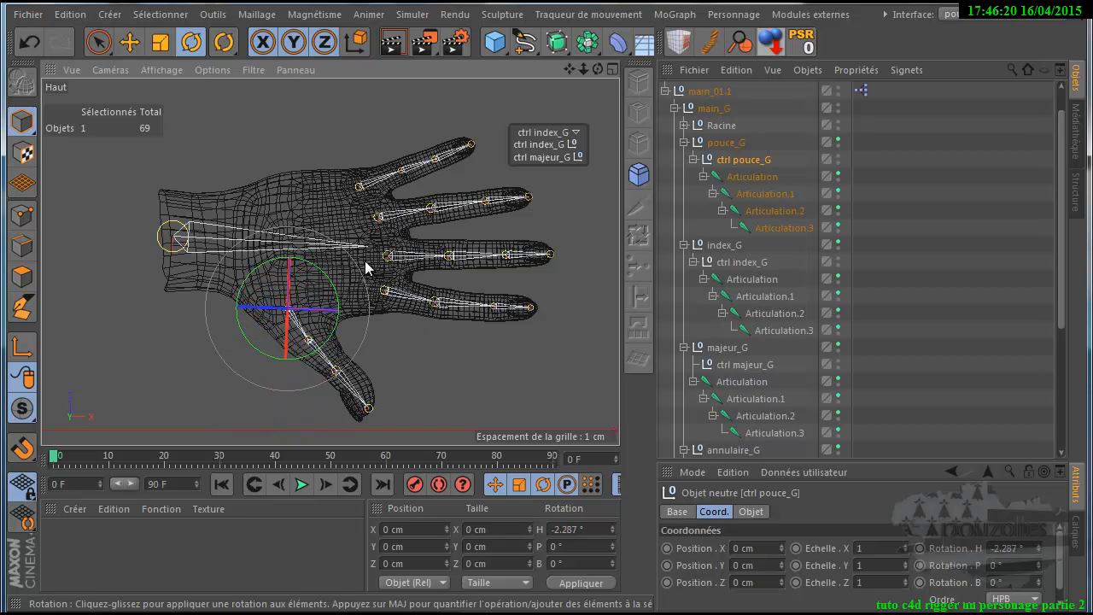
Step: In the XPresso editor, delete the rotation ports from the ctrl pouce_G node and the thumb's three Articulation nodes, and minimize the editor
left_click(282, 612)
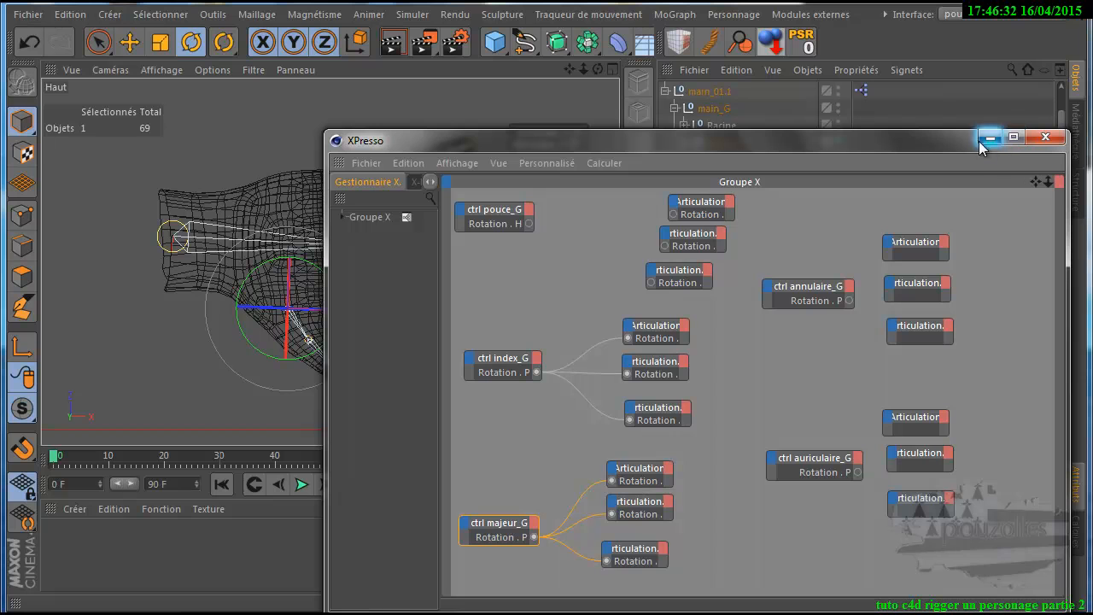
right_click(490, 224)
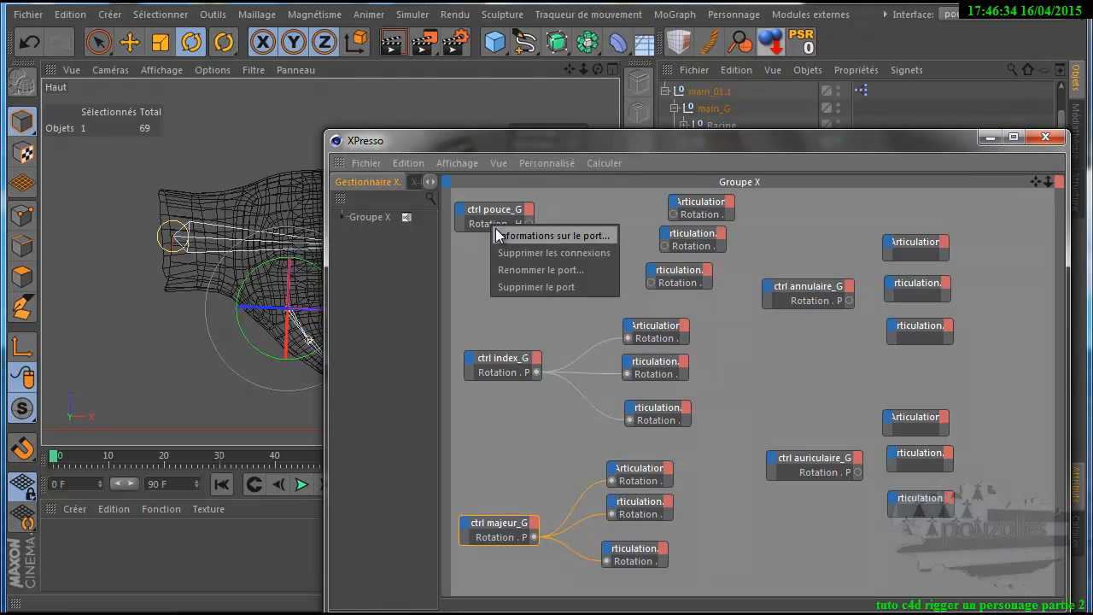
left_click(529, 285)
right_click(702, 214)
left_click(726, 260)
right_click(703, 247)
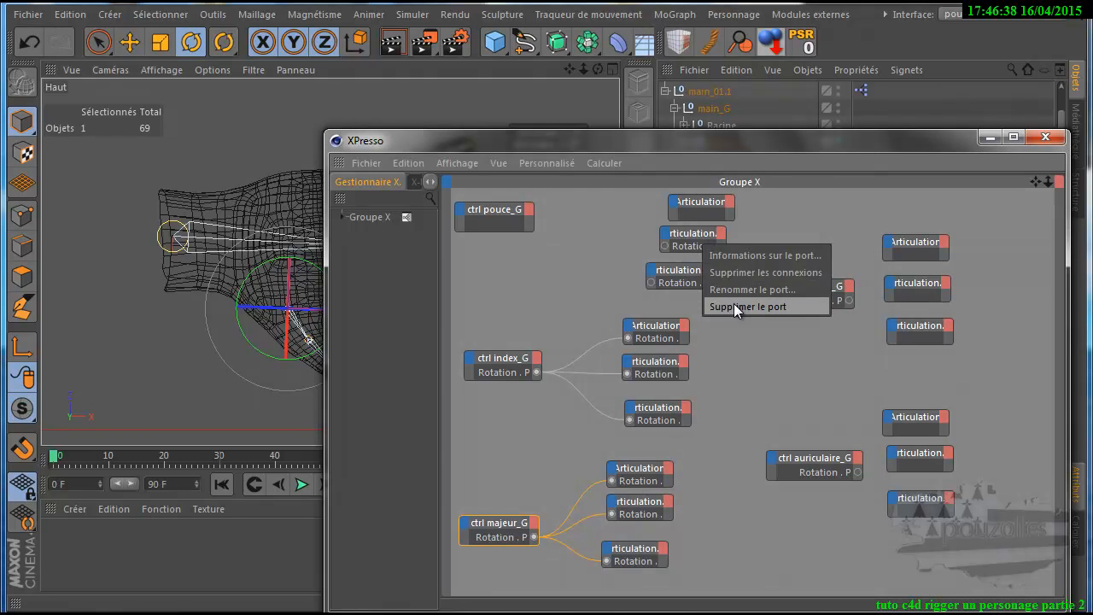
left_click(733, 303)
right_click(687, 284)
left_click(719, 344)
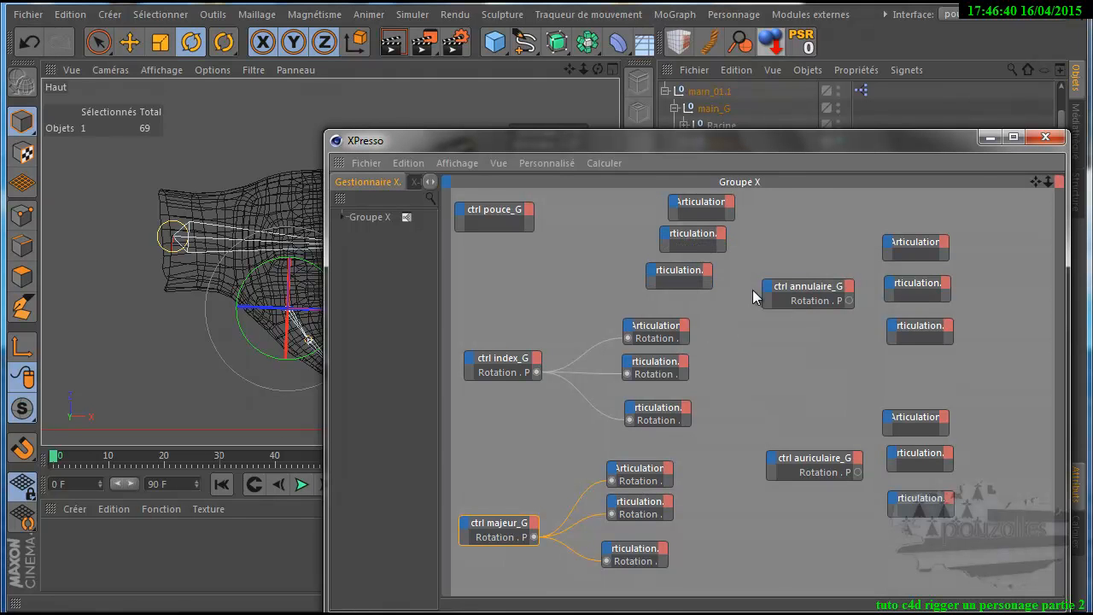
left_click(986, 139)
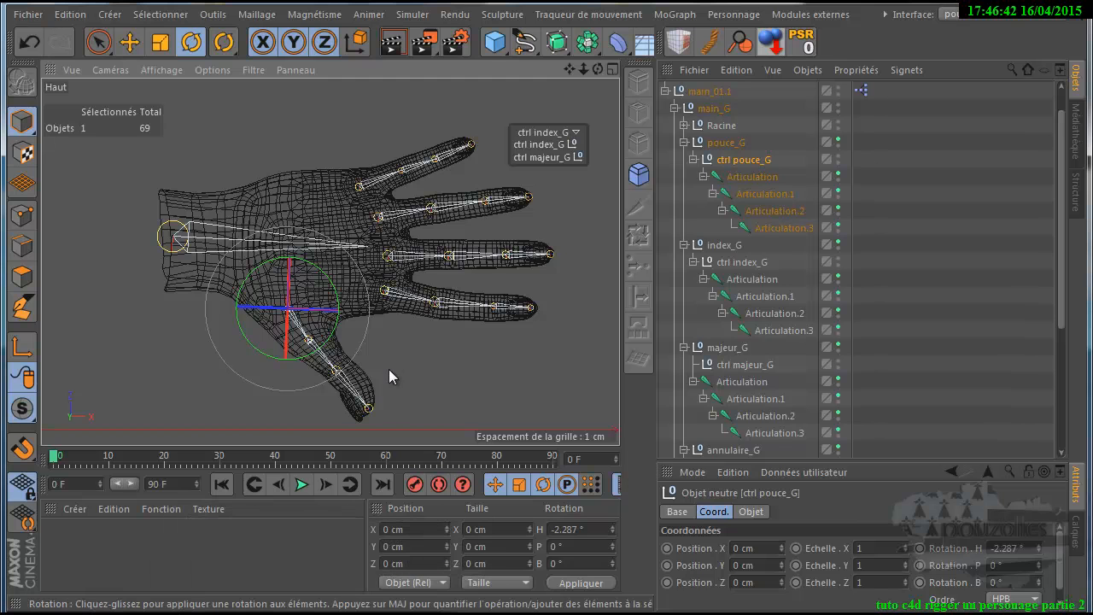
Step: In the perspective view, rotate ctrl pouce_G to a bank of about 7.2° to align its axes with the thumb
middle_click(198, 365)
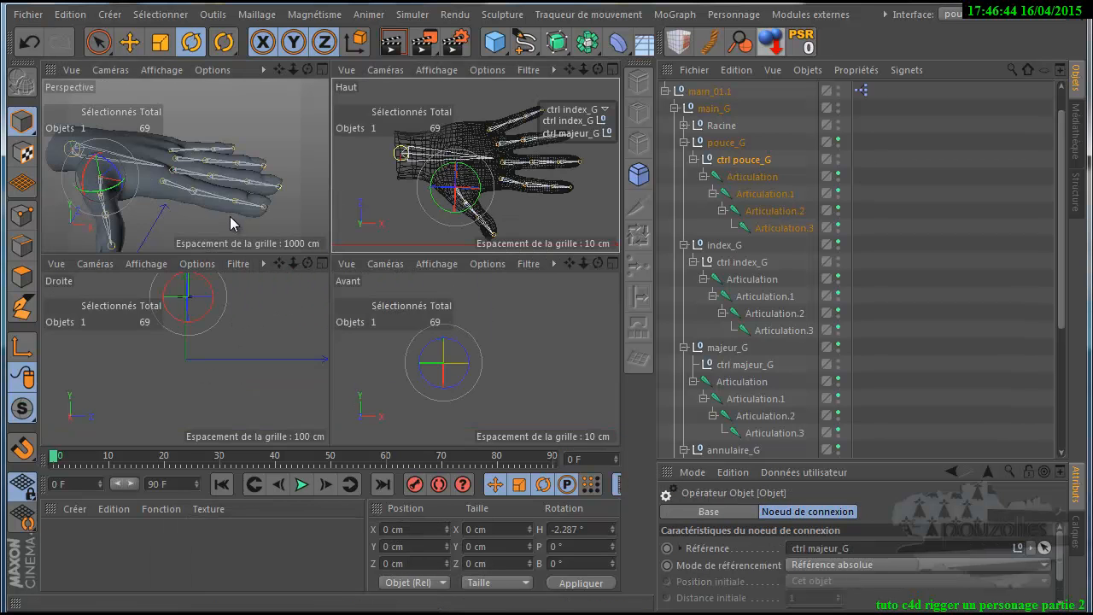
middle_click(230, 216)
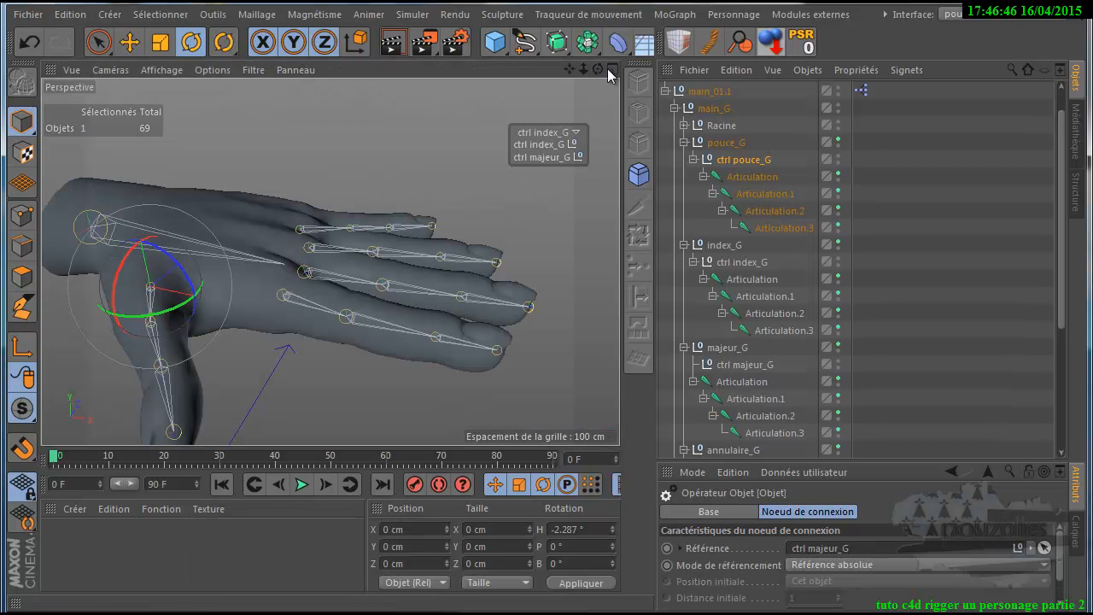
left_click_drag(570, 69, 550, 391)
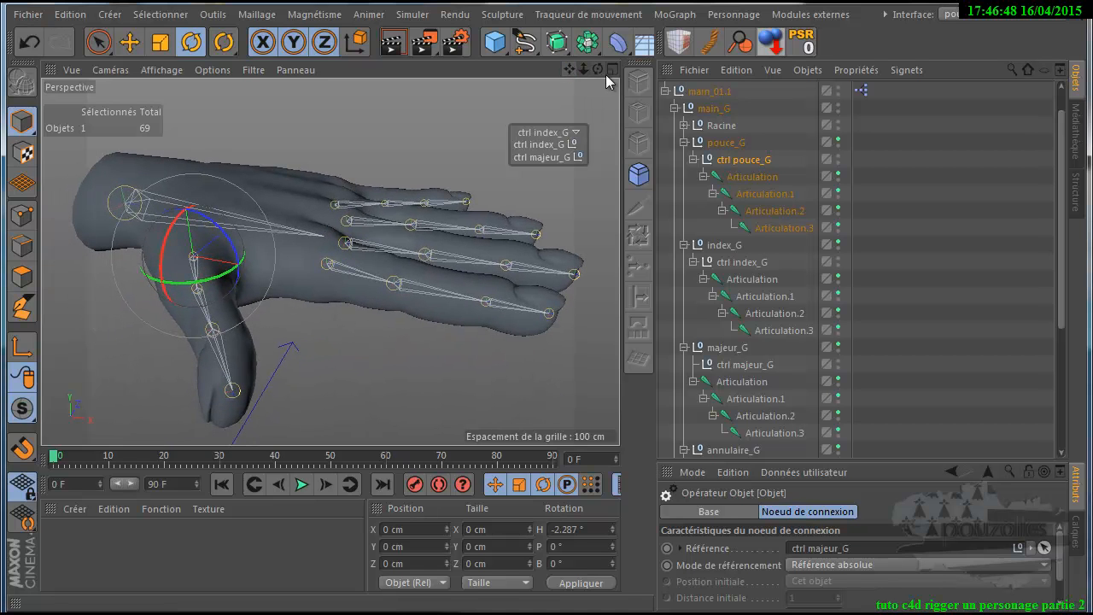
left_click_drag(597, 70, 546, 392)
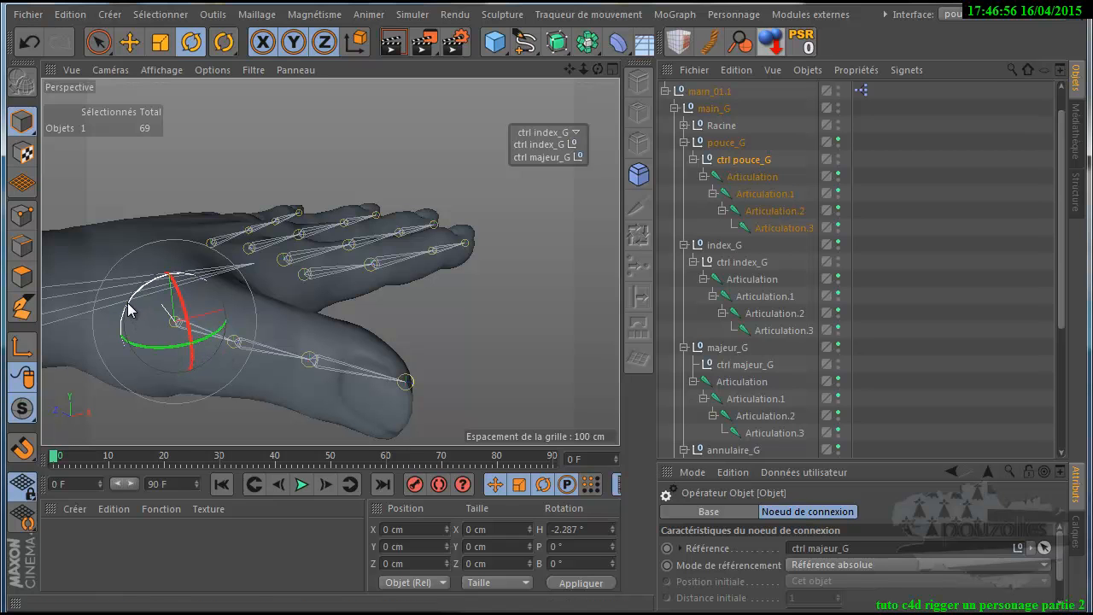
mouse_move(129, 309)
left_mouse_down()
mouse_move(208, 273)
mouse_move(145, 309)
left_mouse_up()
left_click_drag(597, 69, 550, 391)
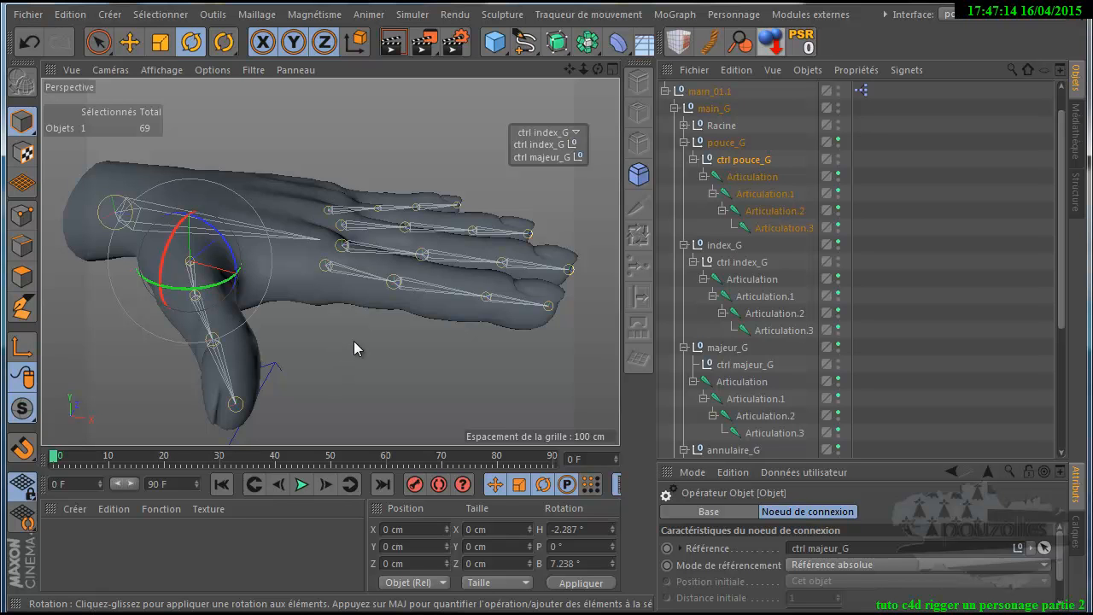
Step: Reopen the XPresso editor and add a Rotation . P output to the ctrl pouce_G node
left_click(317, 614)
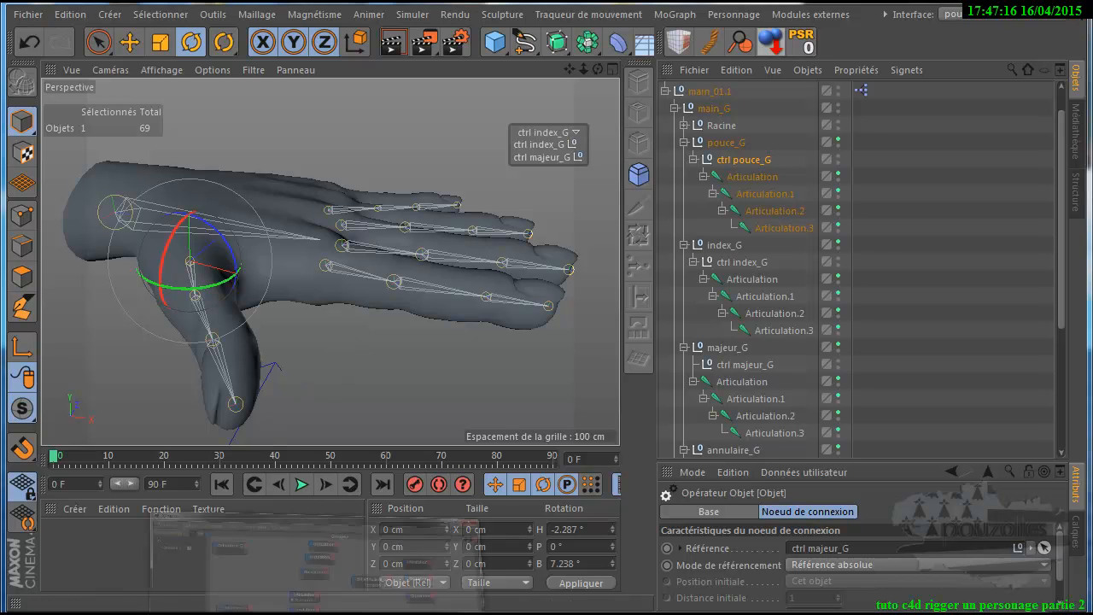
left_click(400, 564)
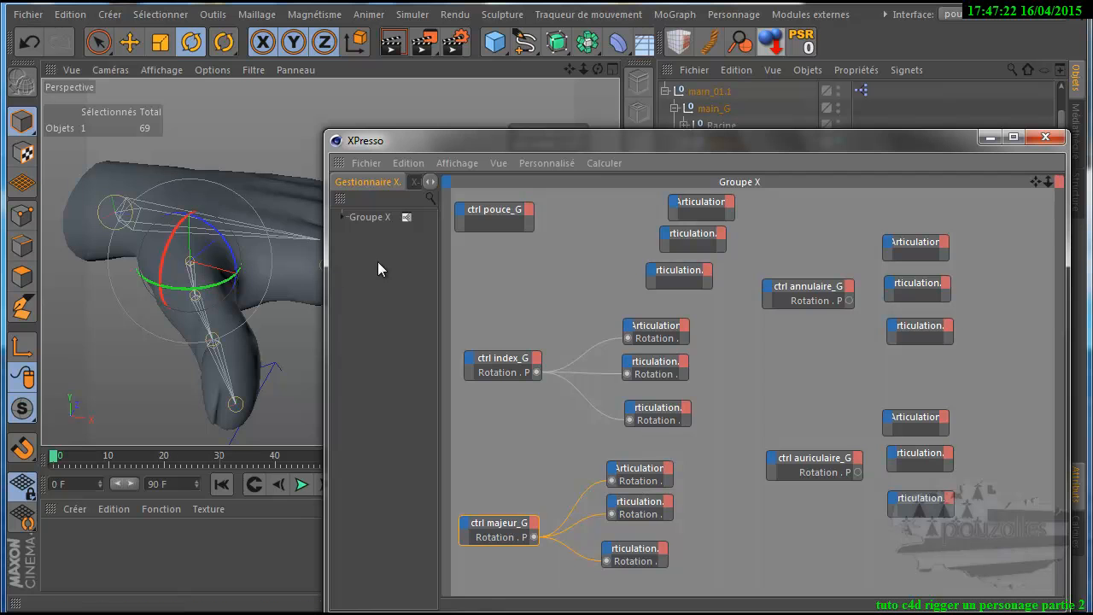
left_click(527, 210)
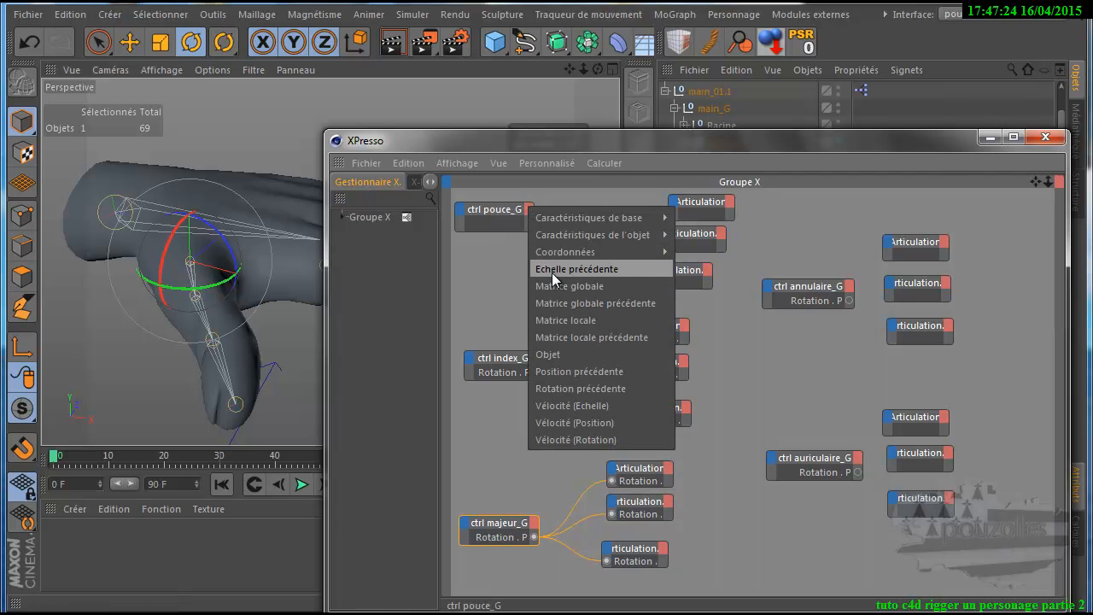
mouse_move(632, 251)
mouse_move(716, 338)
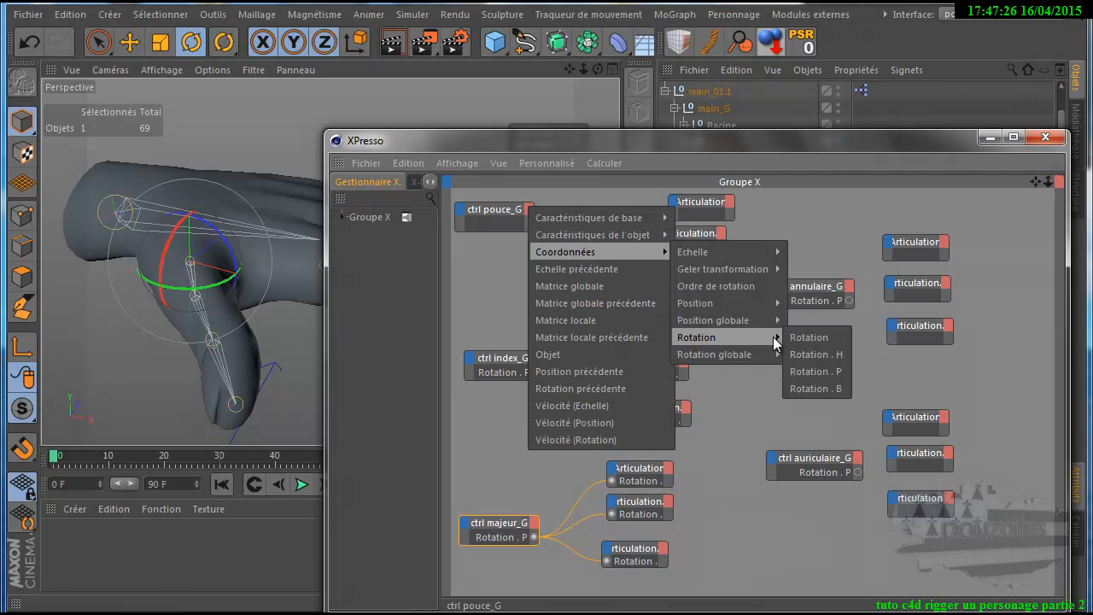
left_click(810, 372)
Step: Add Rotation . P inputs to the thumb's Articulation and Articulation.2 nodes, and link ctrl pouce_G's Rotation . P output to both
left_click(677, 205)
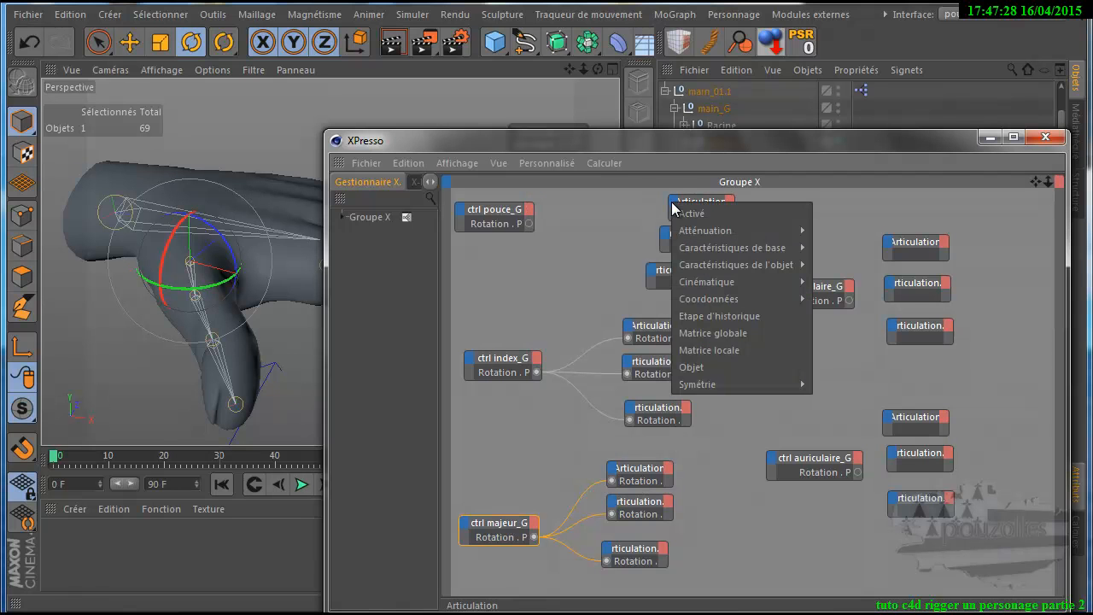
mouse_move(707, 298)
mouse_move(845, 384)
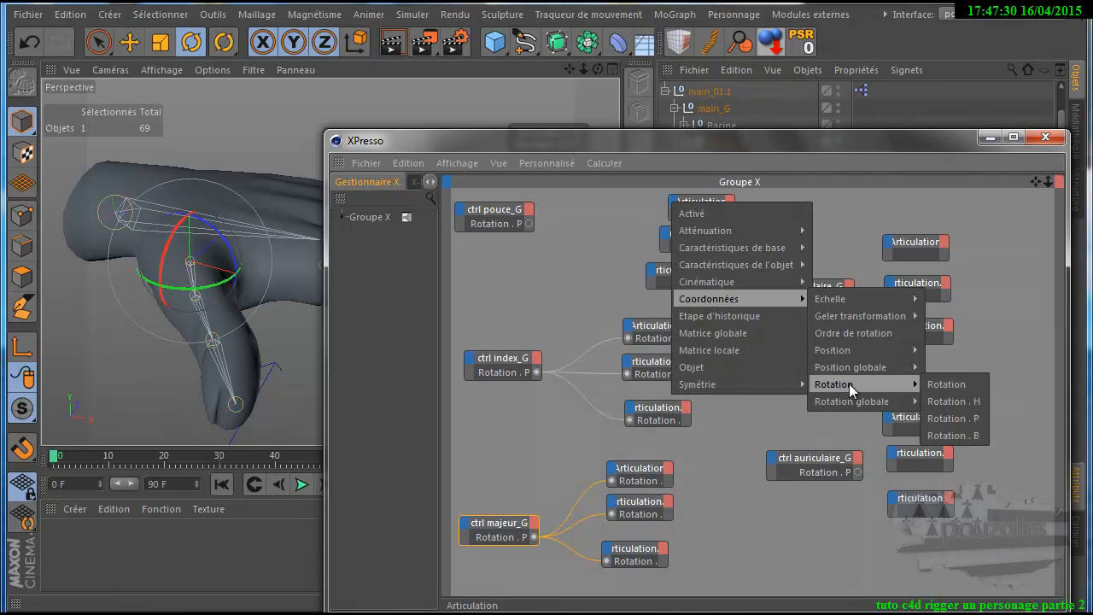
left_click(949, 419)
left_click(652, 271)
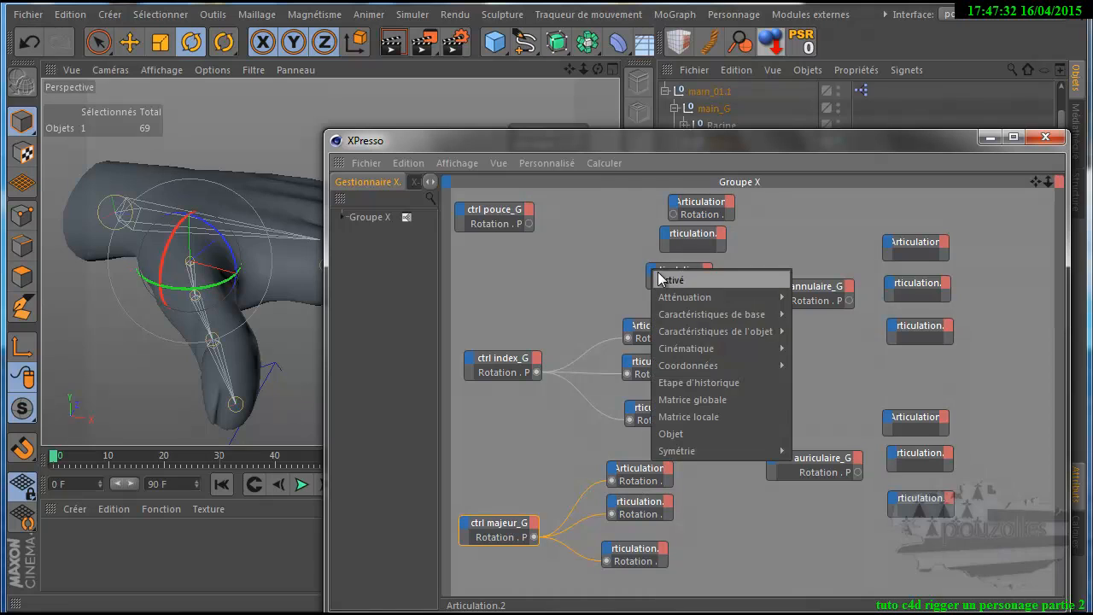
mouse_move(711, 320)
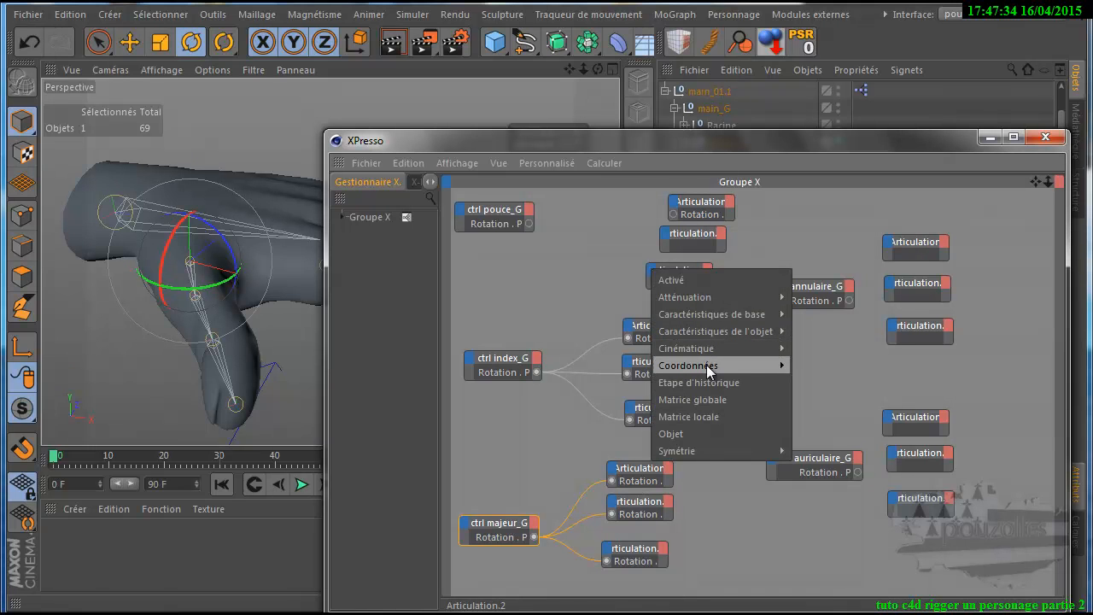
mouse_move(709, 366)
mouse_move(847, 450)
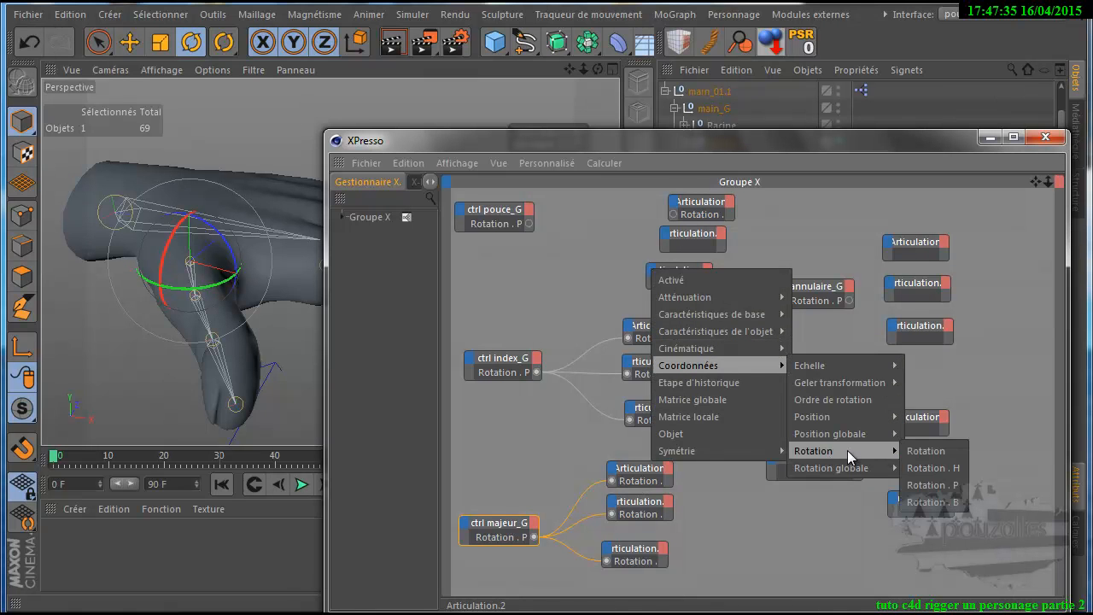
left_click(935, 502)
left_click_drag(529, 224, 673, 214)
left_click_drag(528, 224, 653, 287)
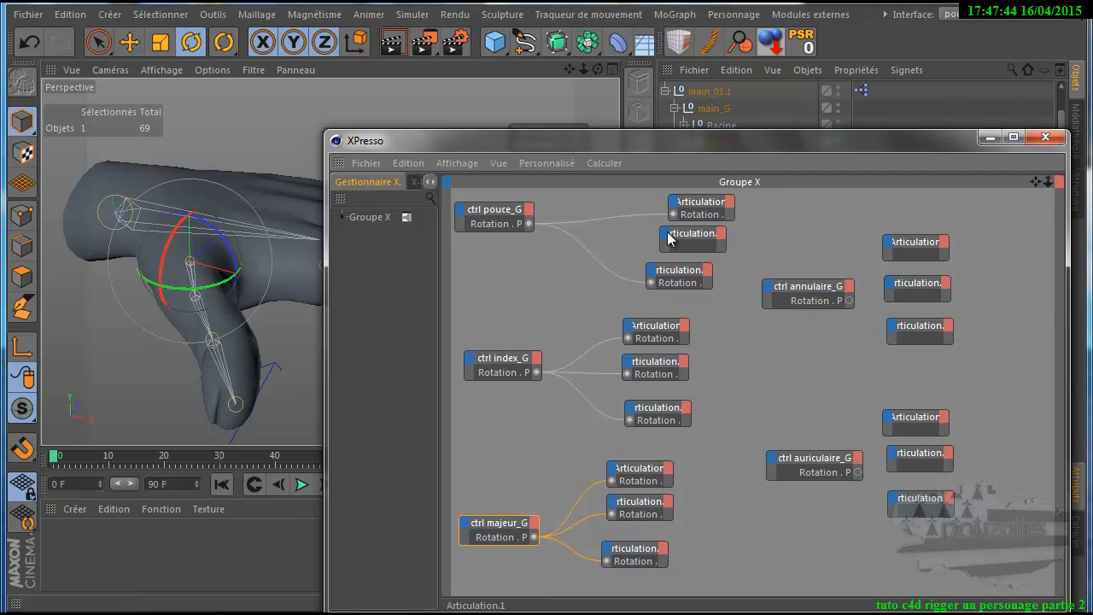
Step: Add a Rotation . P input to the thumb's Articulation.1 node, link ctrl pouce_G's Rotation . P output to it, and minimize the editor
left_click(668, 236)
mouse_move(732, 332)
mouse_move(884, 418)
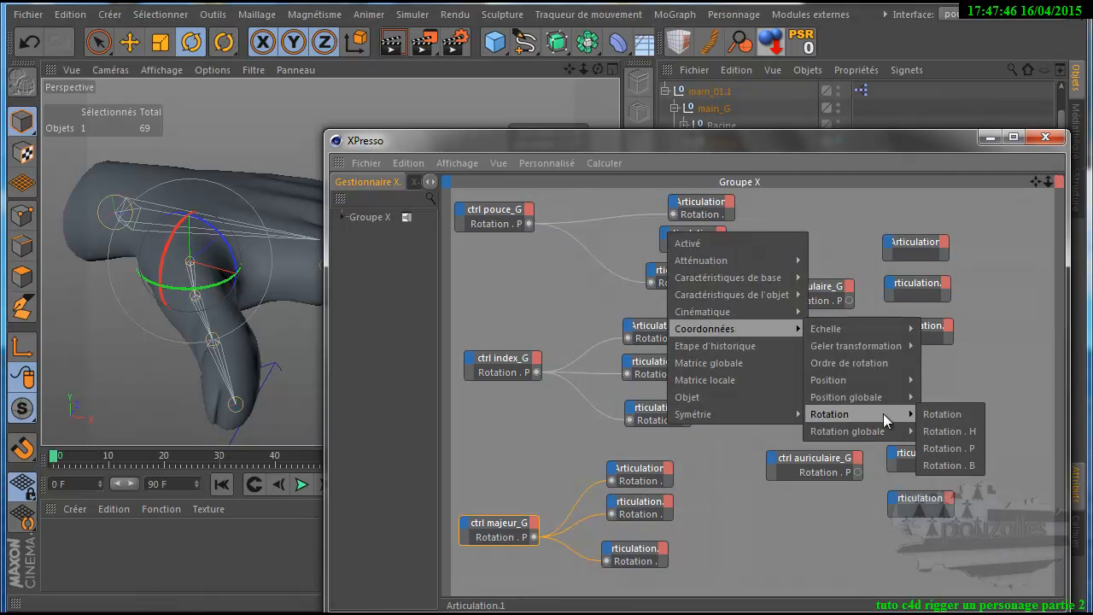
left_click(964, 450)
left_click_drag(529, 222, 666, 251)
left_click(489, 213)
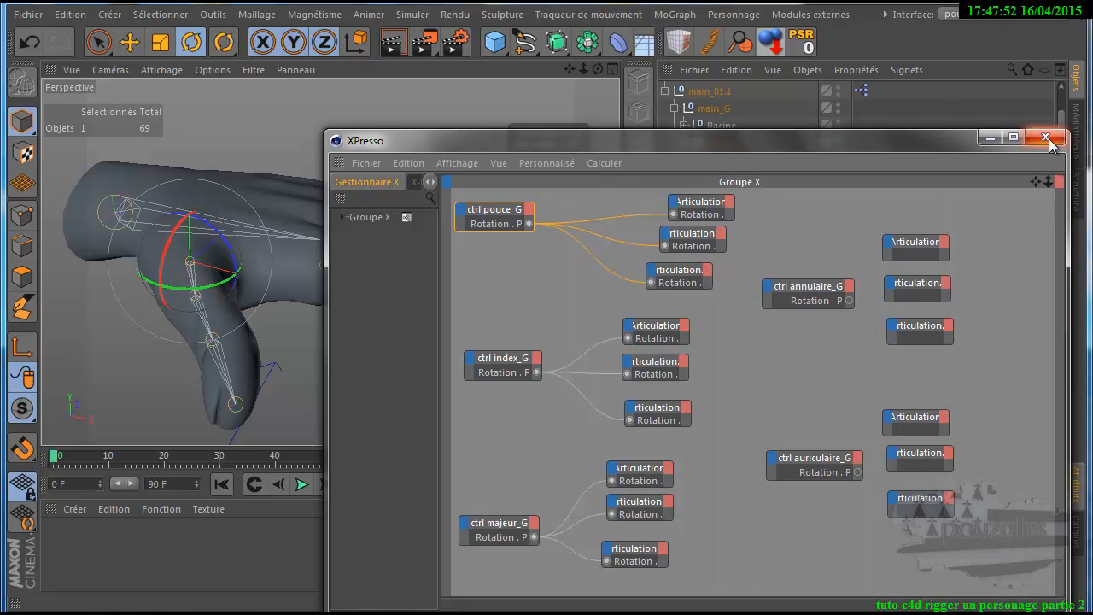
left_click(989, 138)
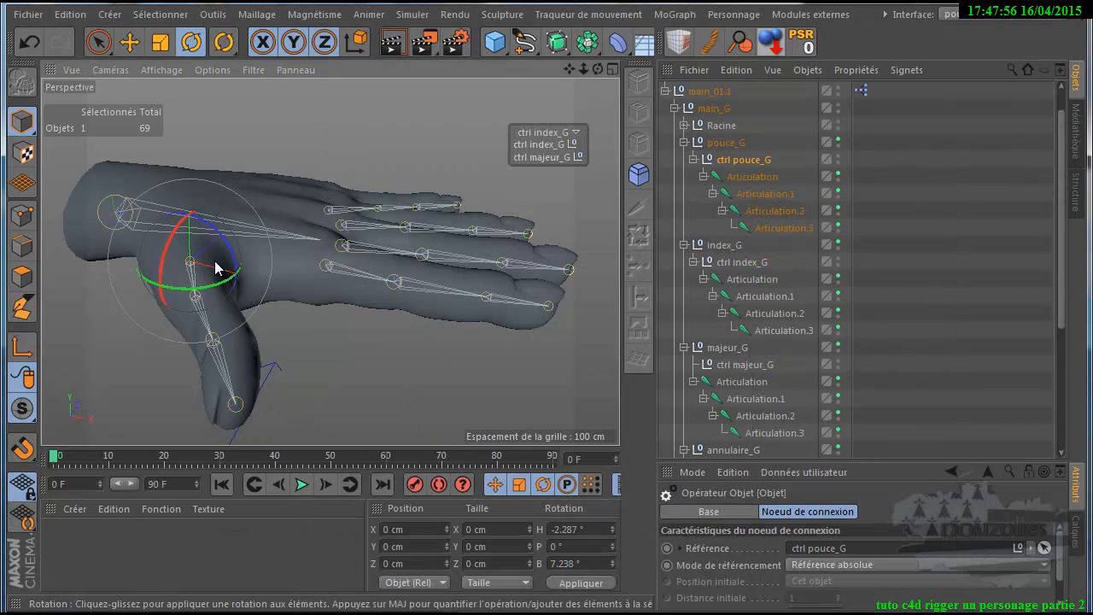
Step: Select ctrl pouce_G, rotate its pitch about 15° to test the thumb's curl, and undo the test rotations
left_click(739, 160)
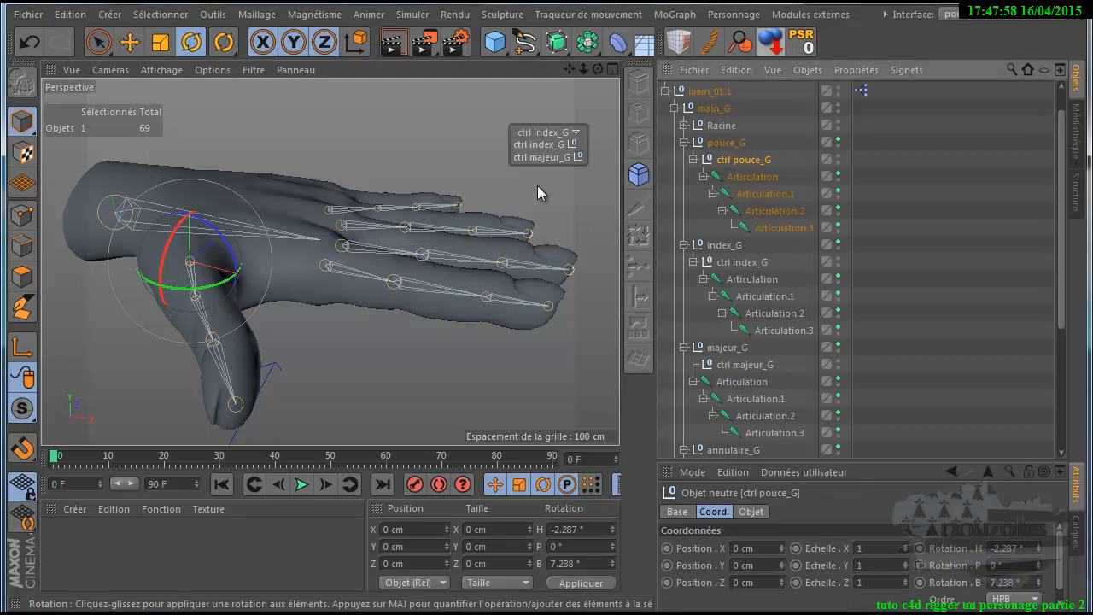
left_click_drag(189, 294, 181, 318)
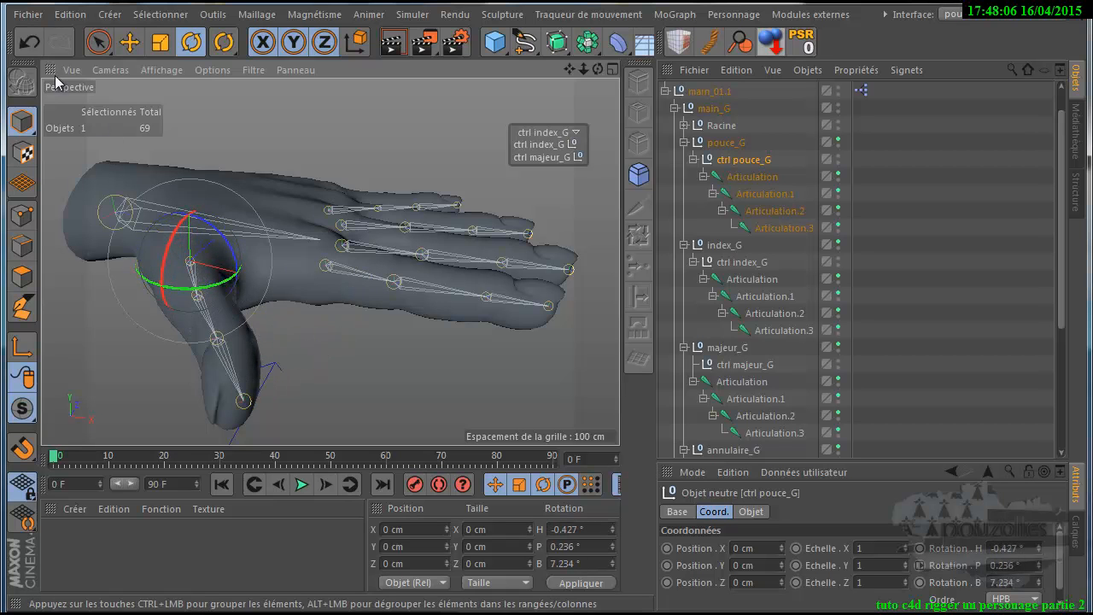
left_click(29, 42)
left_click_drag(223, 242, 189, 262)
left_click(29, 42)
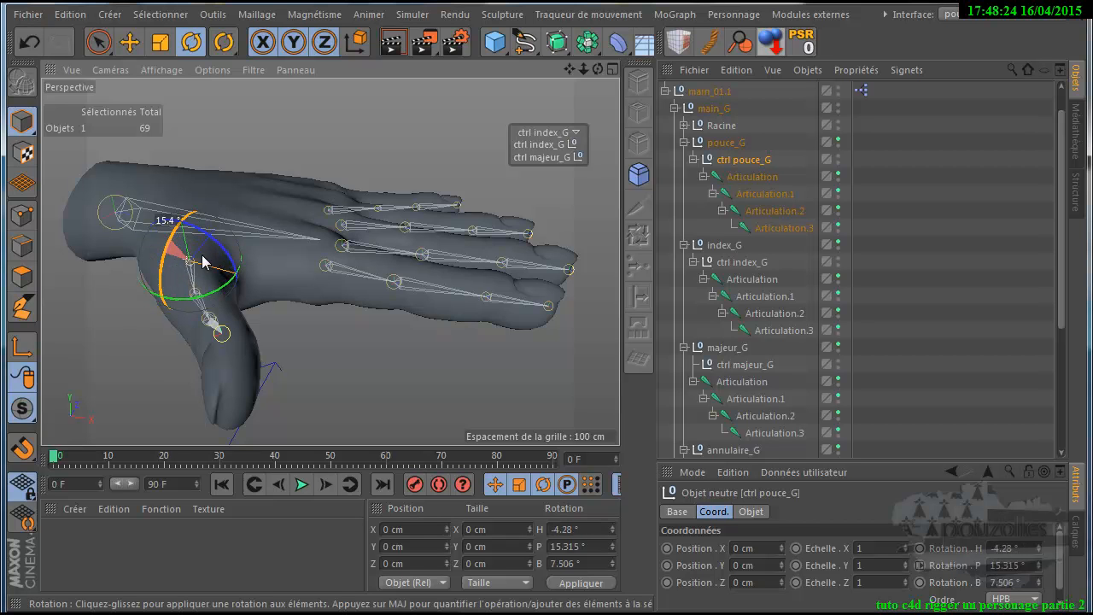
mouse_move(599, 71)
left_mouse_down()
mouse_move(574, 73)
mouse_move(600, 74)
left_mouse_up()
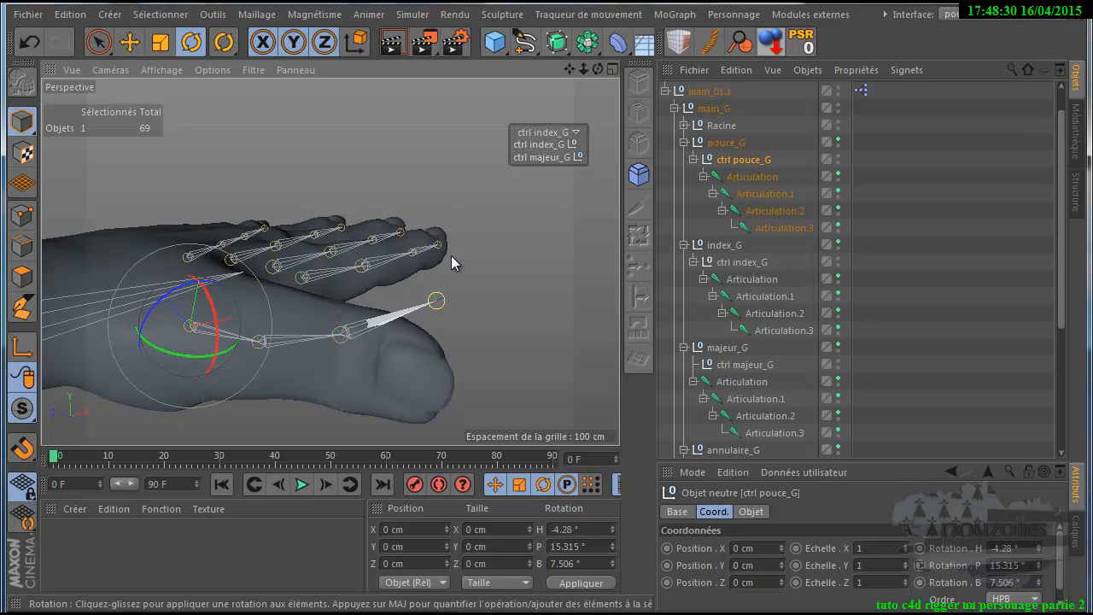
left_click(29, 41)
left_click_drag(216, 321, 119, 145)
left_click(29, 42)
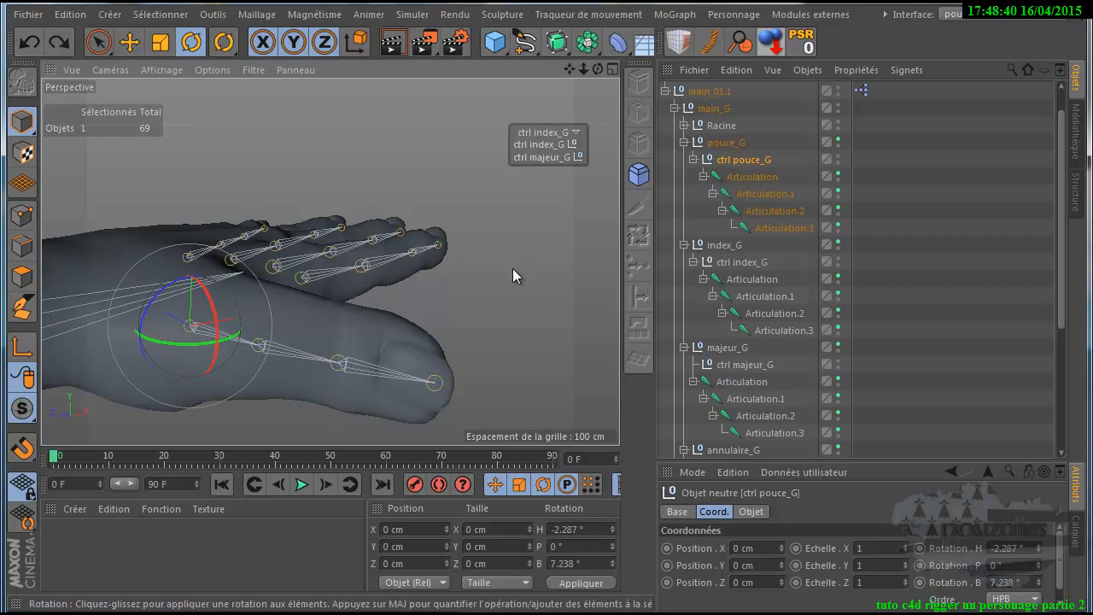
Step: Collapse the main_01.1 hierarchy and switch to the open document tuto c4d rigger un personage partie 2.c4d
left_click(666, 91)
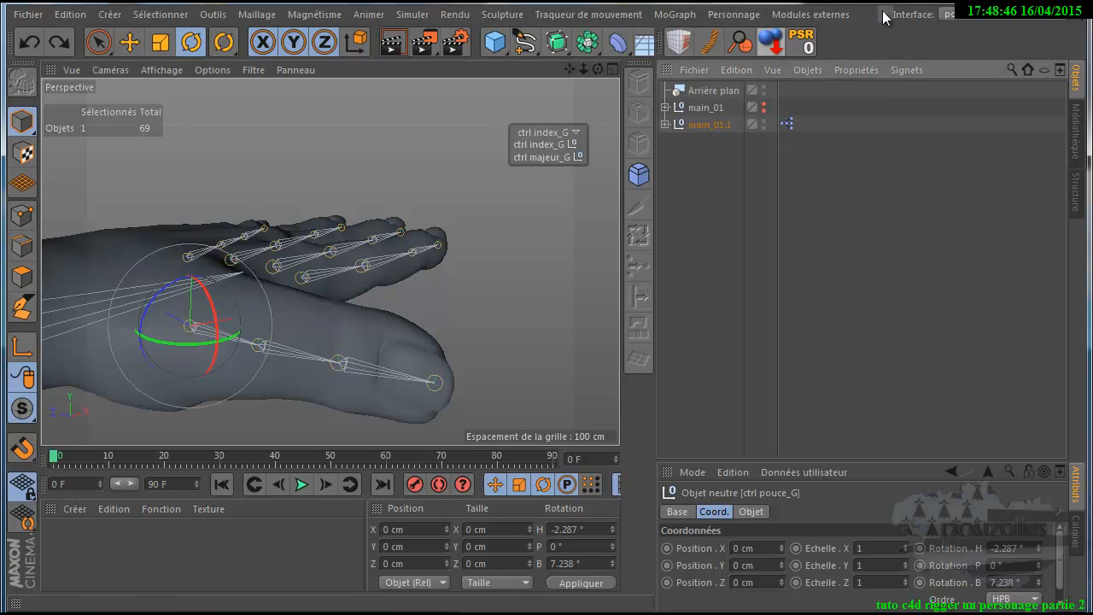
left_click(885, 14)
mouse_move(900, 59)
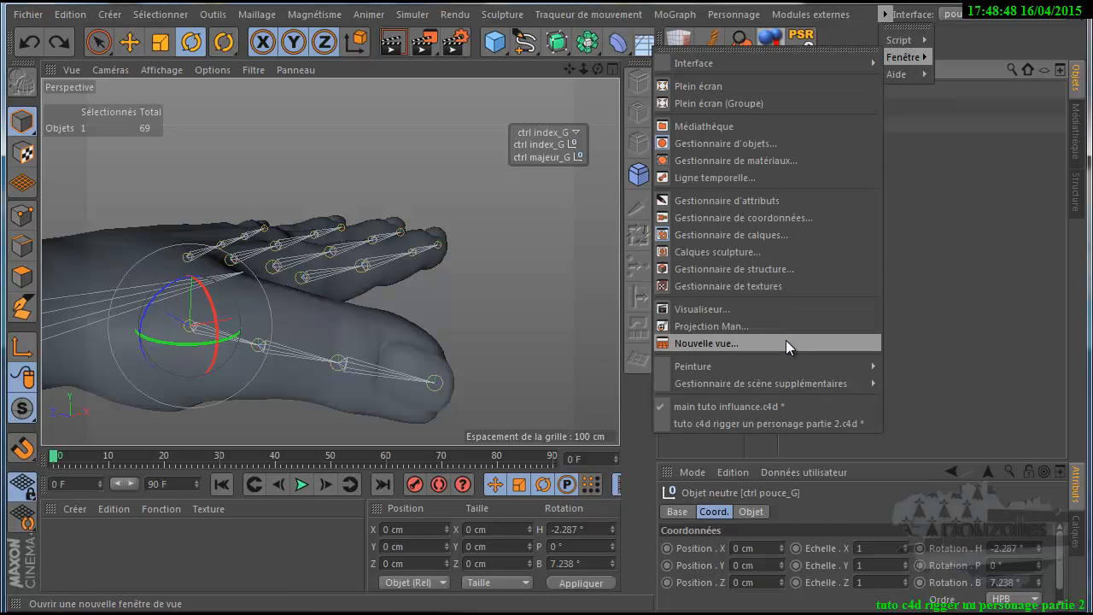
left_click(752, 423)
Step: Examine the whole character model and the placement of its bras_G arm joints
left_click_drag(566, 373, 602, 118, "alt")
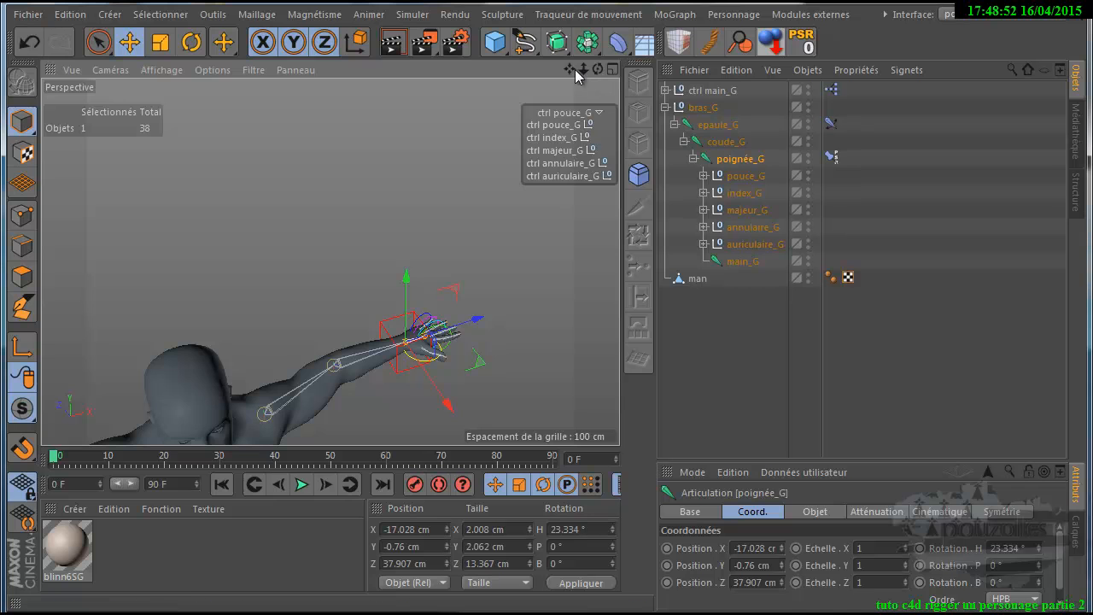
left_click_drag(546, 370, 530, 425)
scroll(465, 280, "down", 3)
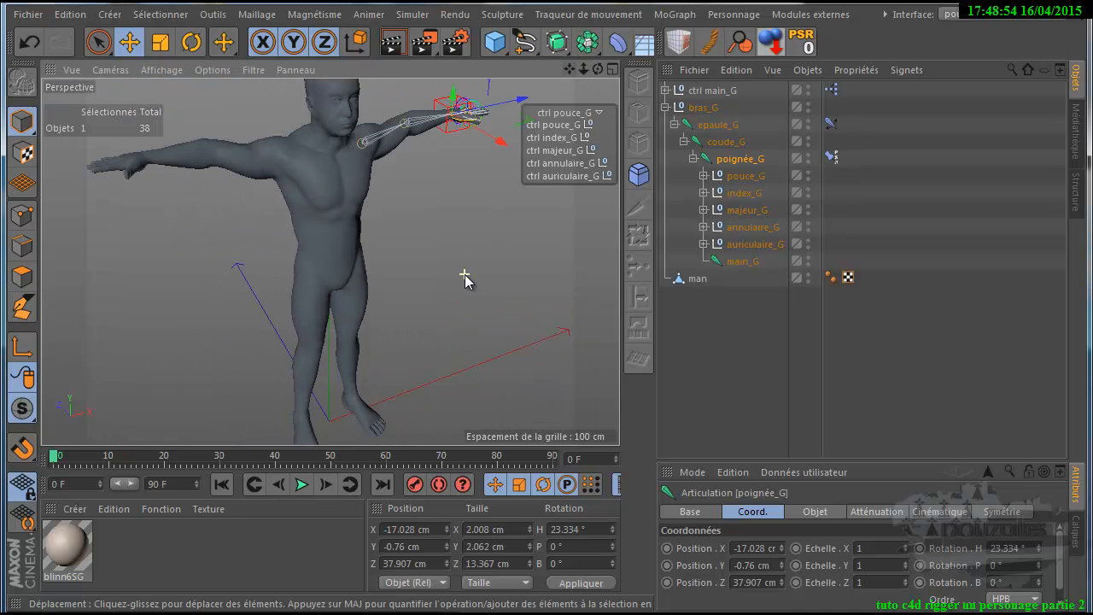
left_click_drag(569, 71, 535, 404)
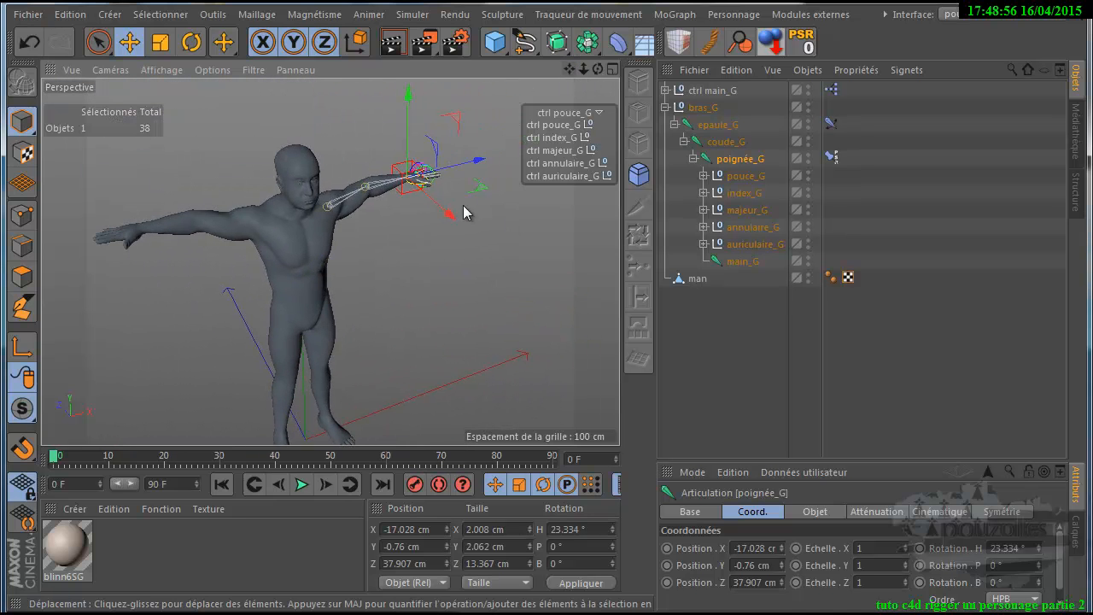
scroll(459, 208, "down", 2)
left_click_drag(569, 68, 546, 390)
scroll(546, 390, "up", 2)
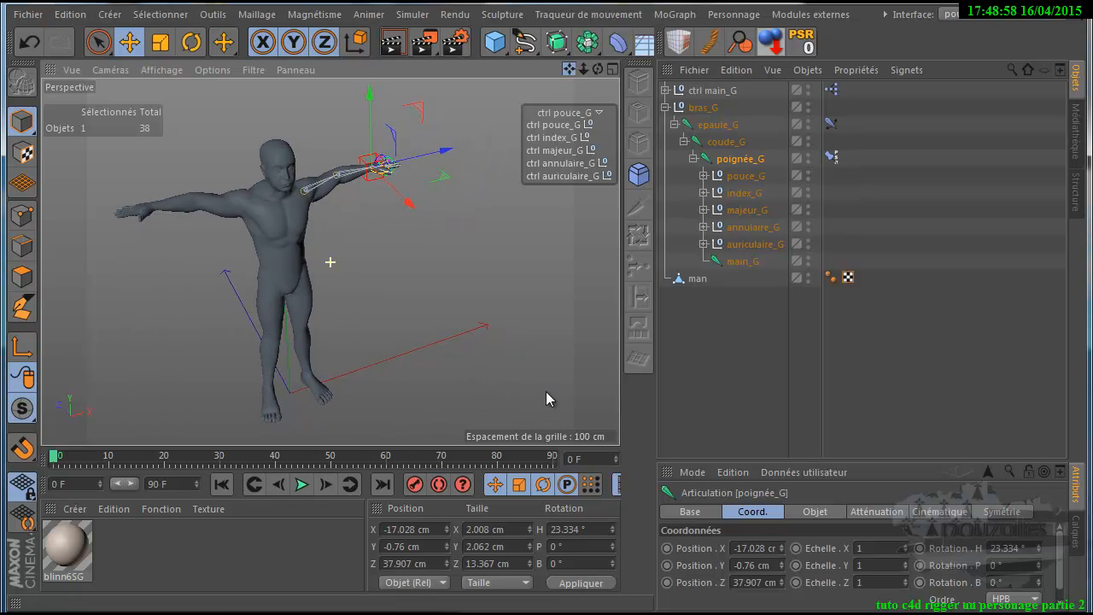
scroll(360, 210, "up", 1)
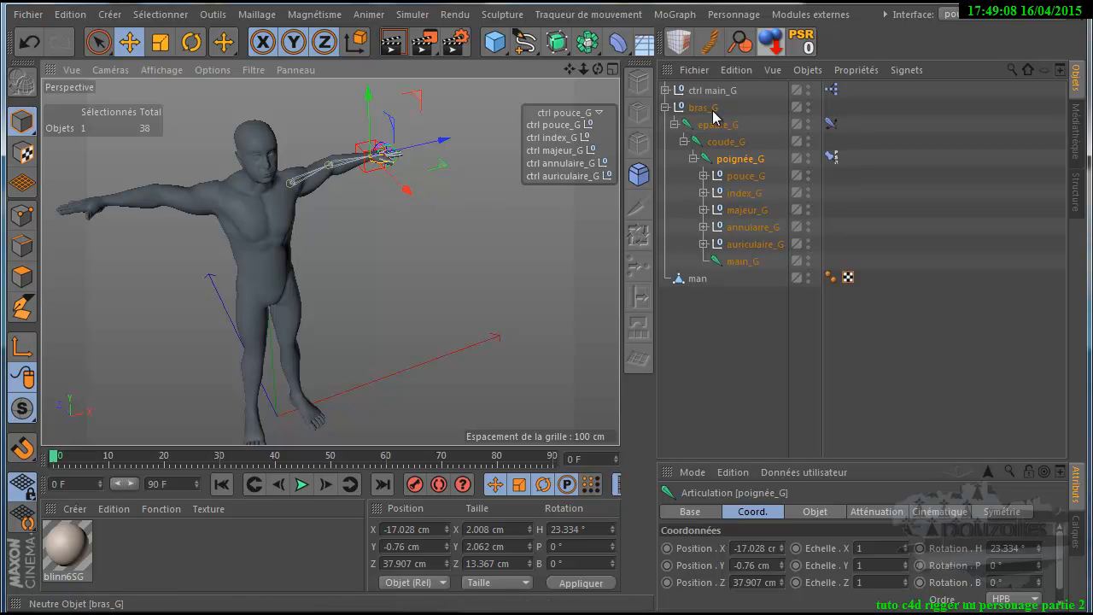
Step: Select the pouce_G, index_G, majeur_G, annulaire_G and auriculaire_G nulls under poignée_G and collapse the bras_G hierarchy
left_click(665, 108)
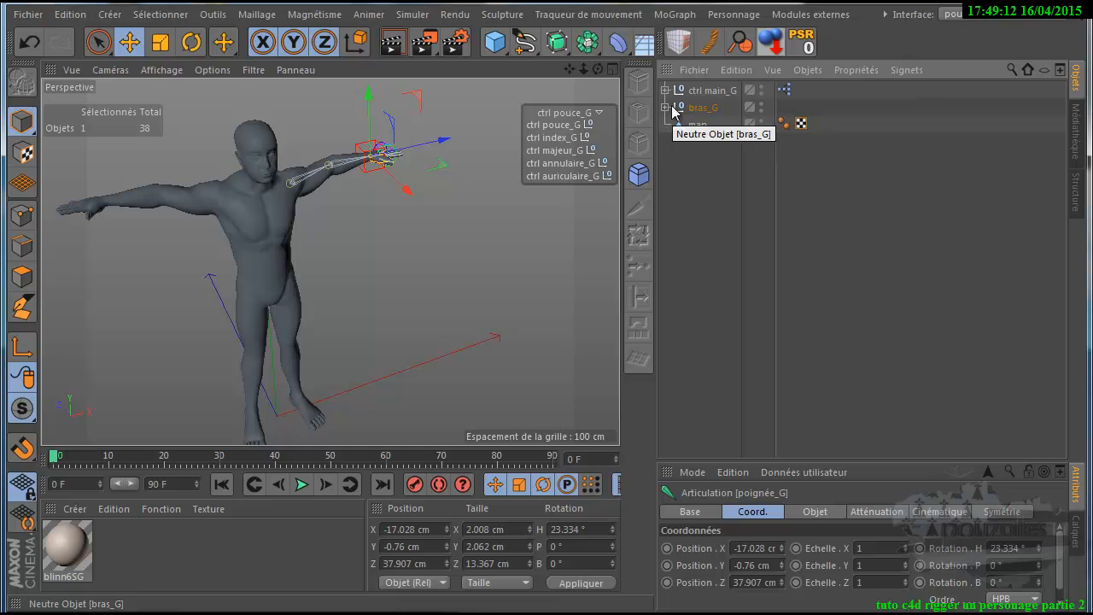
left_click(667, 107)
left_click(667, 106)
left_click(667, 106)
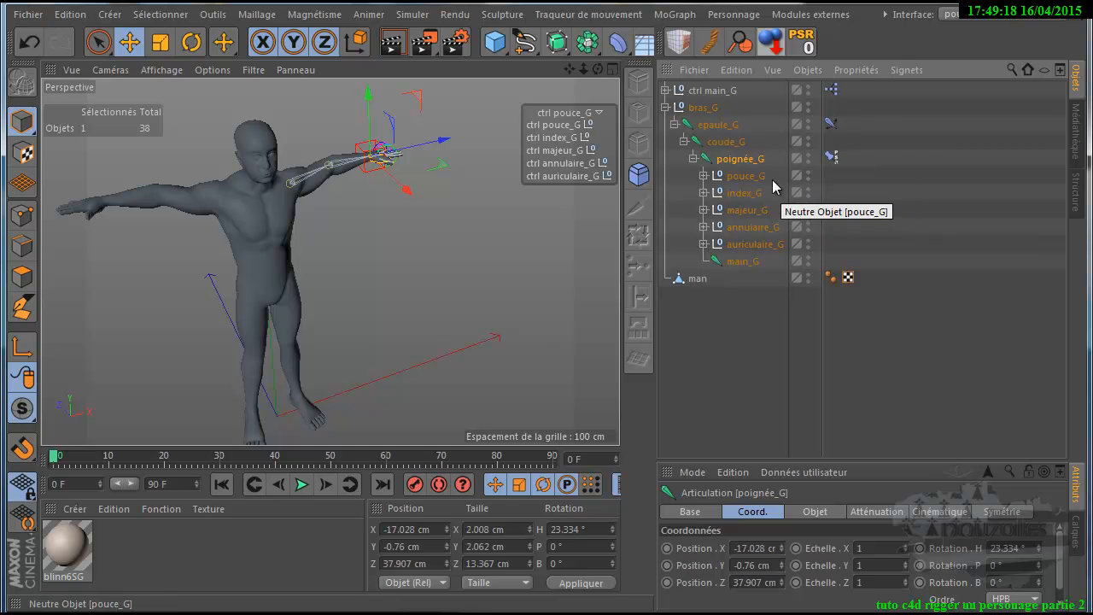
left_click_drag(832, 180, 719, 261)
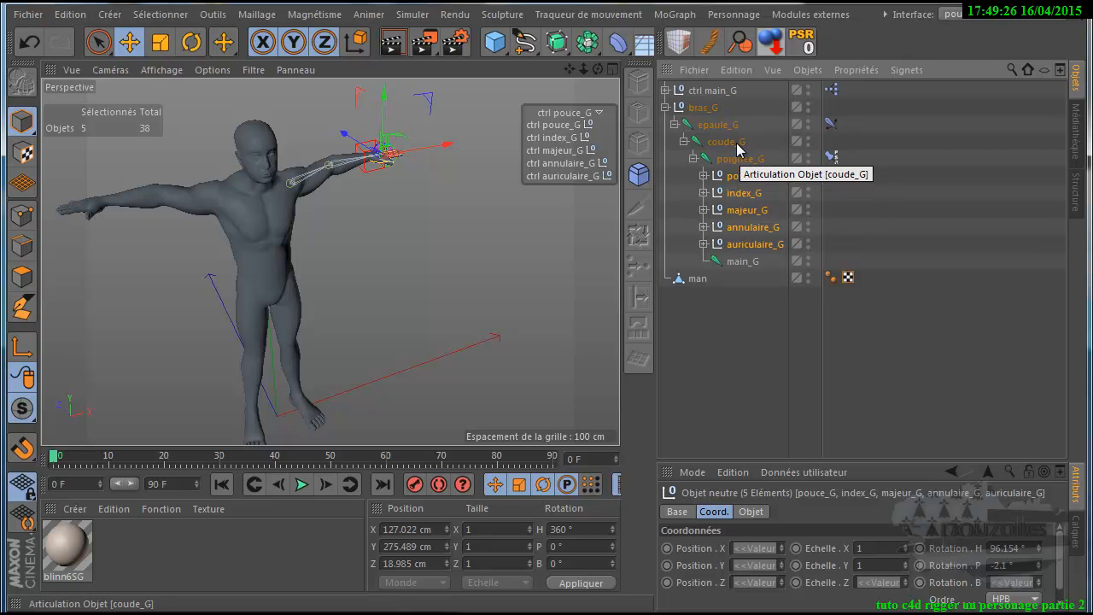
left_click(666, 107)
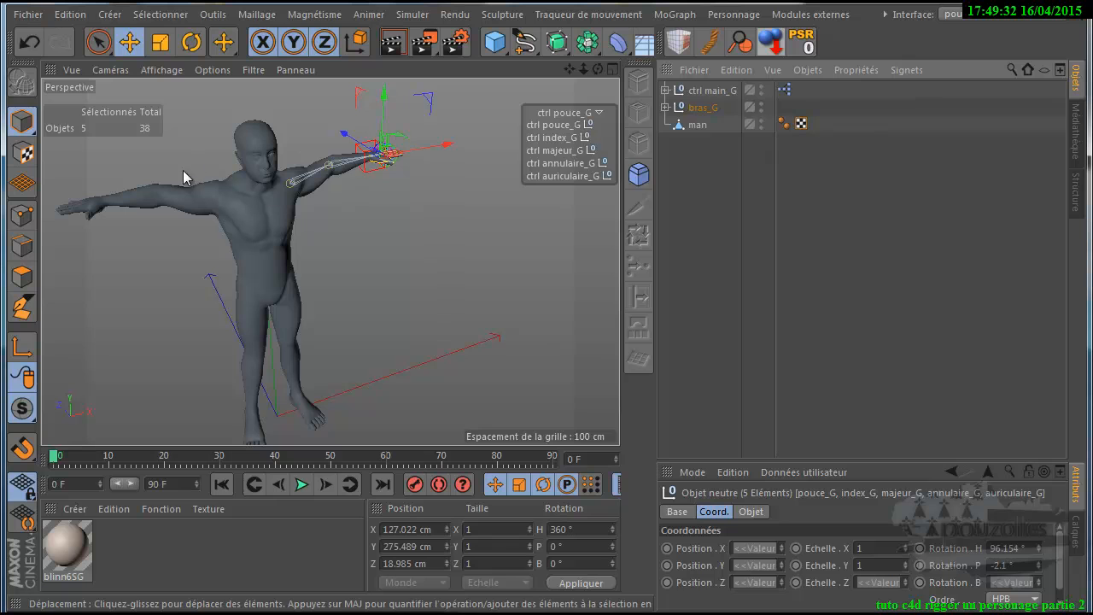
Step: Select bras_G together with all of its sub-objects
left_click(693, 111)
right_click(693, 111)
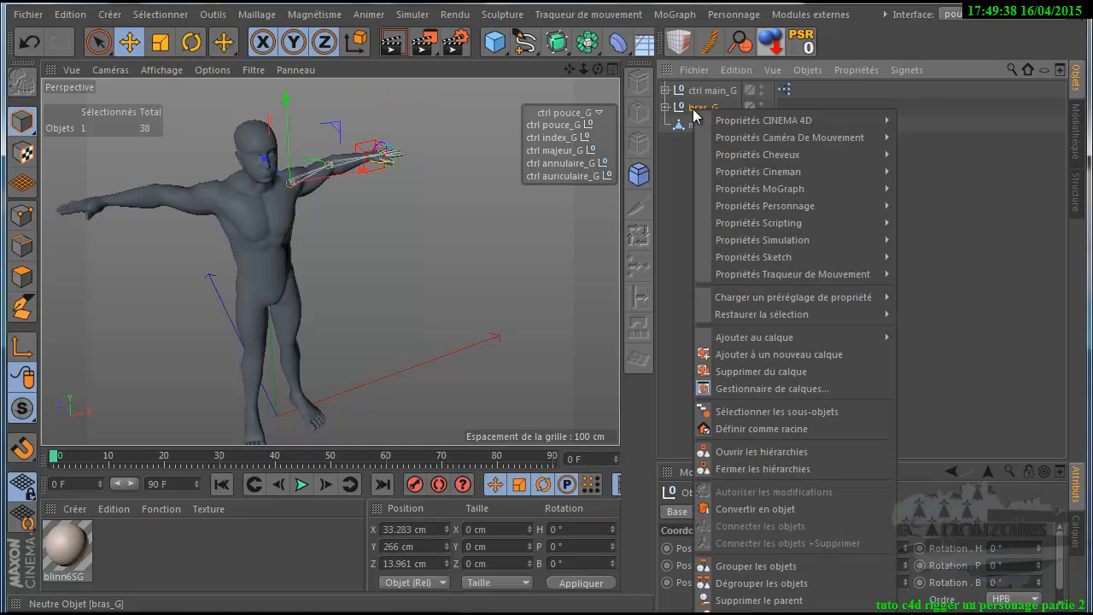
mouse_move(807, 337)
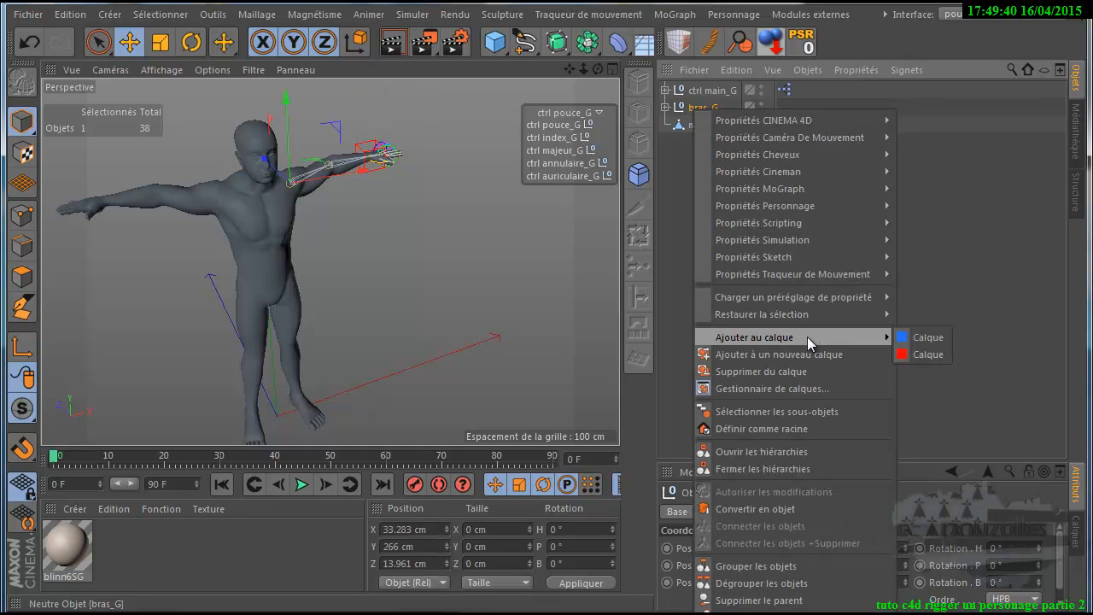
left_click(816, 414)
key("o")
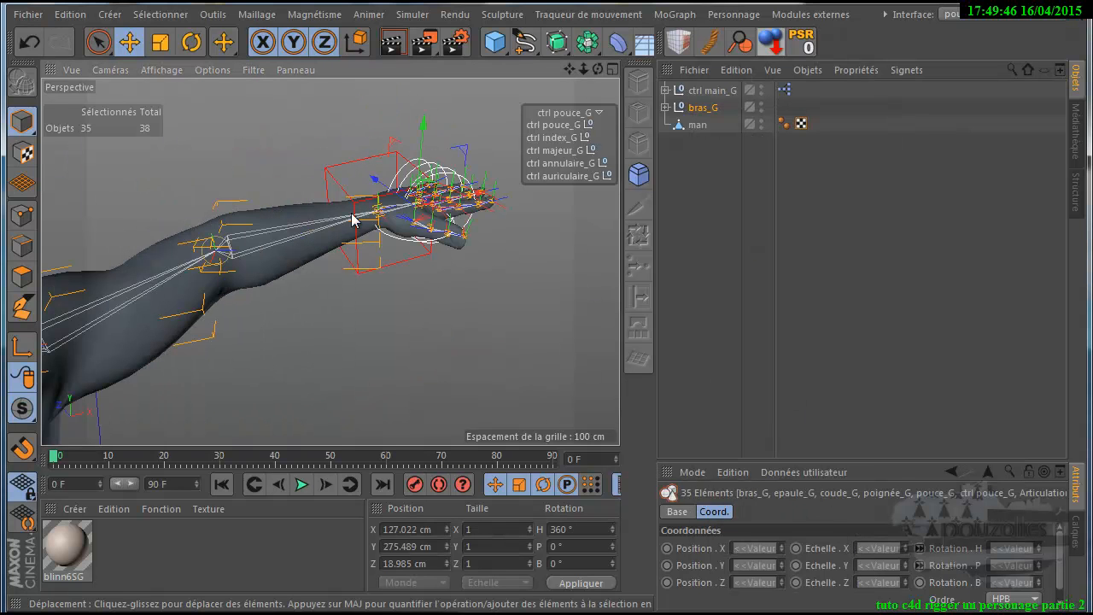
Step: Examine the selected thumb and index branches inside bras_G and collapse the arm hierarchy again
scroll(458, 174, "down", 3)
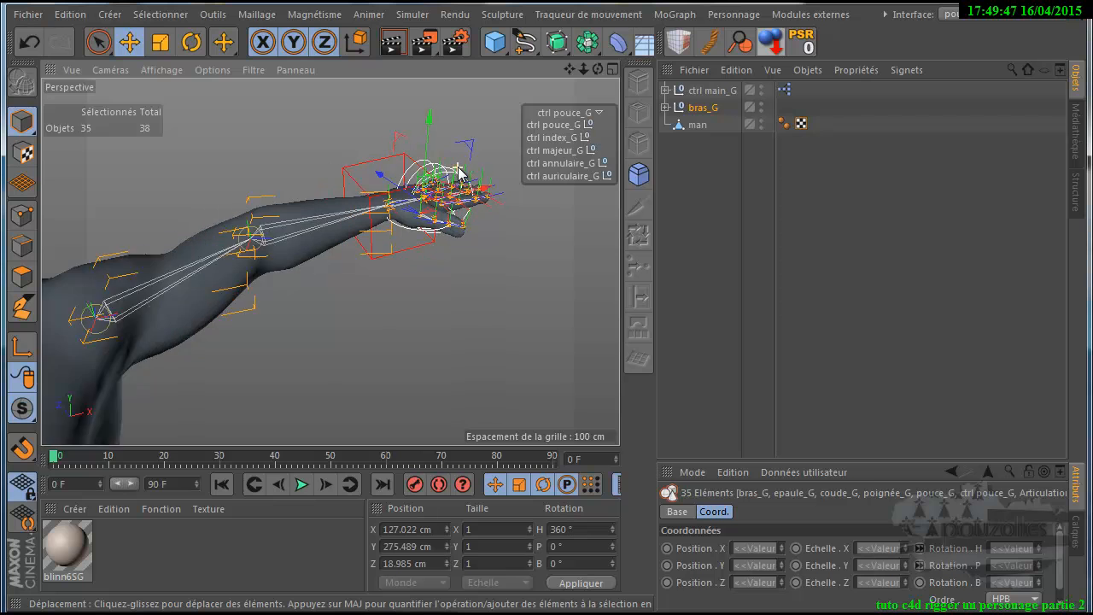
left_click(666, 107)
left_click(702, 175)
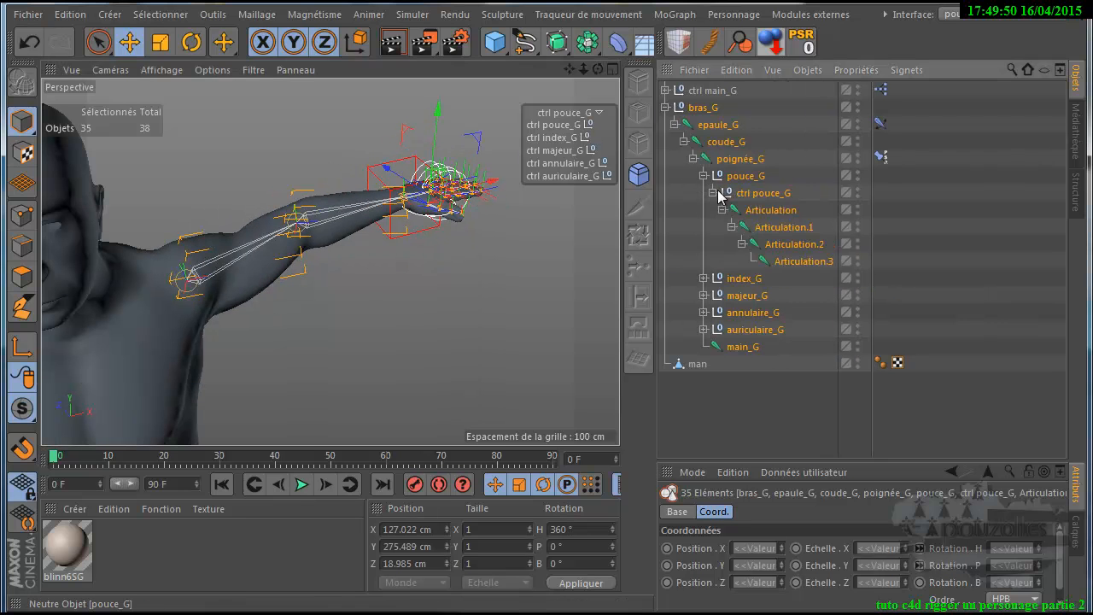
left_click(703, 278)
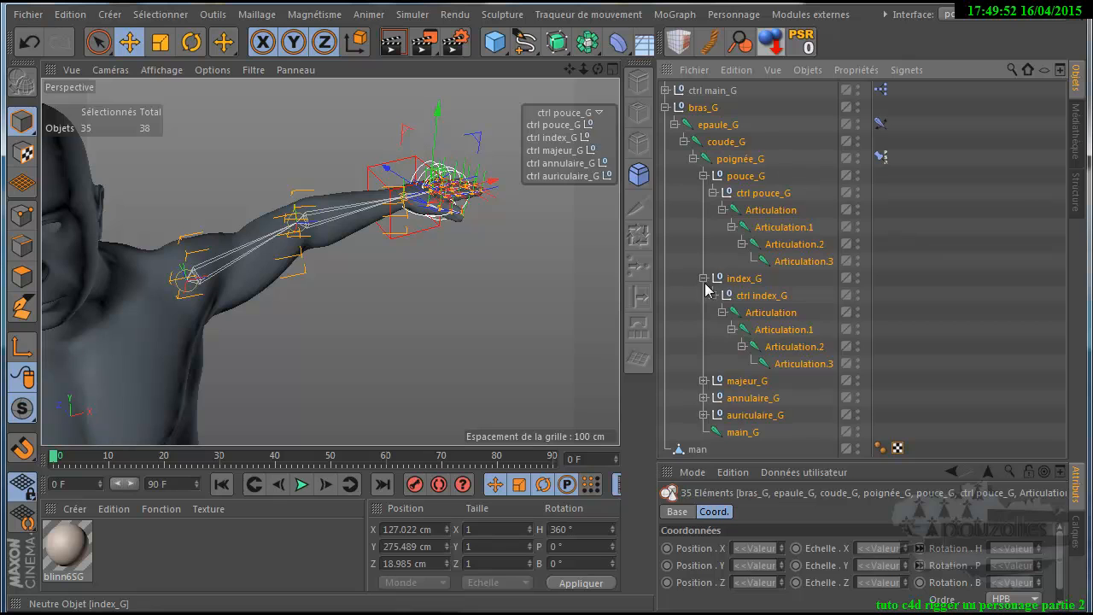
left_click(703, 278)
left_click(702, 175)
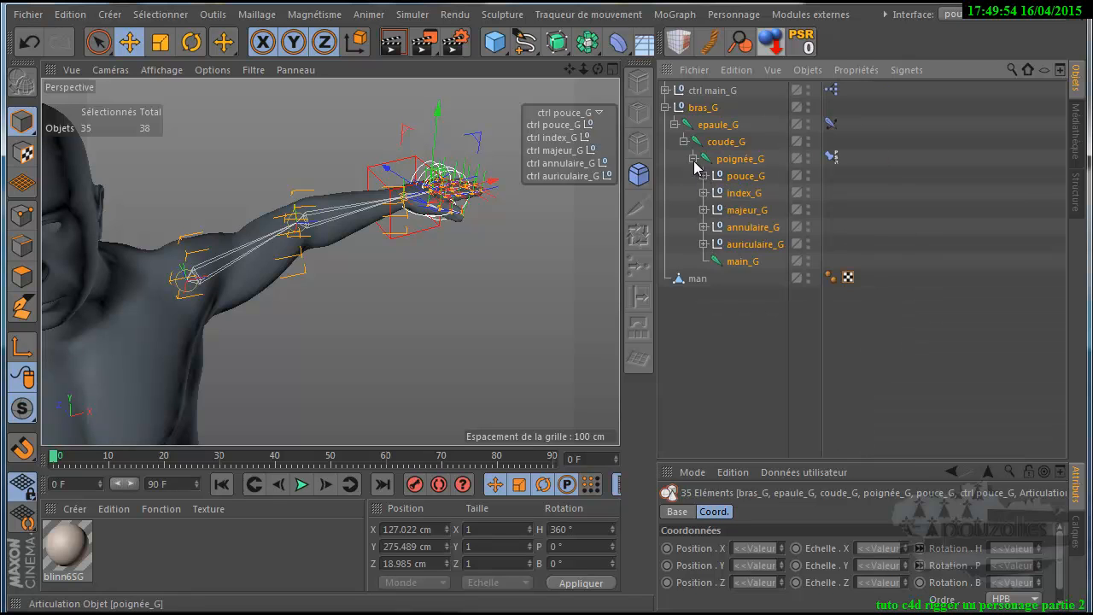
left_click(692, 158)
left_click(683, 142)
left_click(675, 124)
left_click(665, 107)
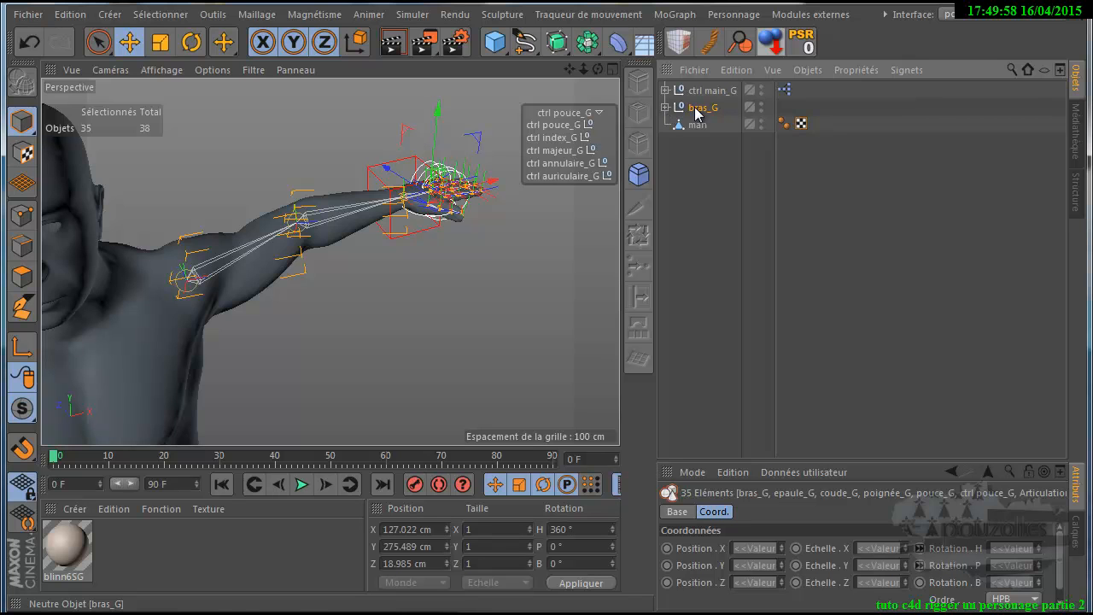
Step: Mirror the selected bras_G hierarchy and its children across the world origin with the Mirror tool, replacing _G with _D in names
left_click(726, 14)
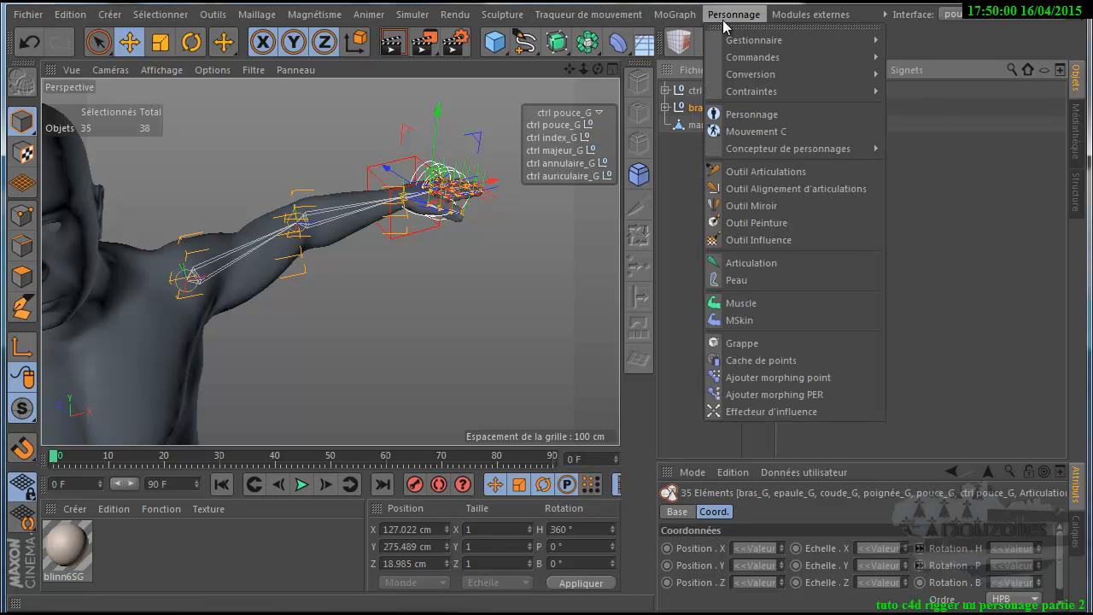
left_click(759, 207)
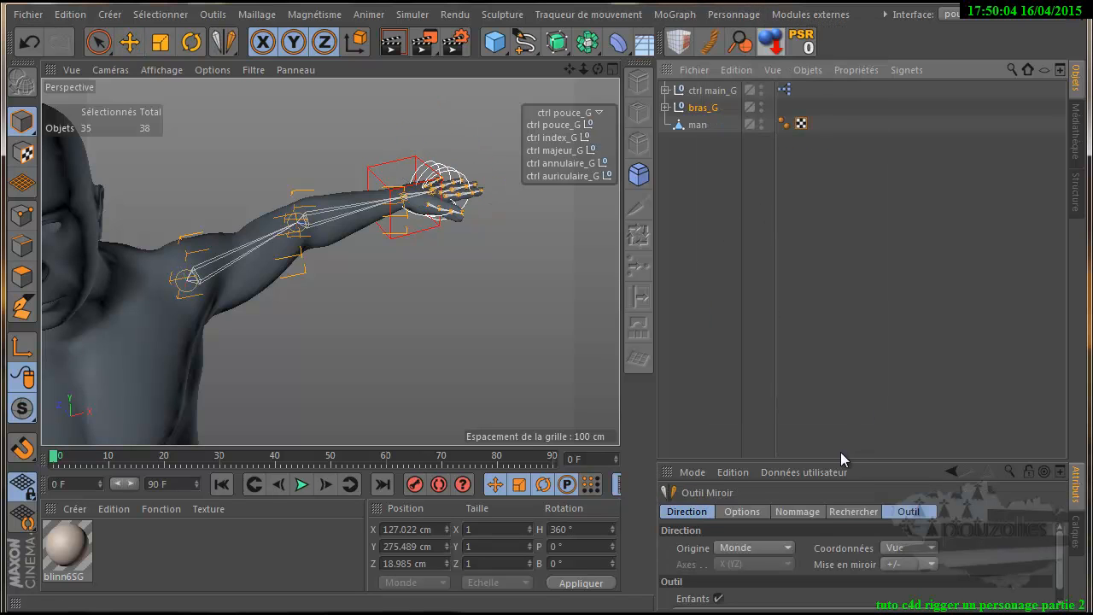
left_click_drag(843, 461, 811, 240)
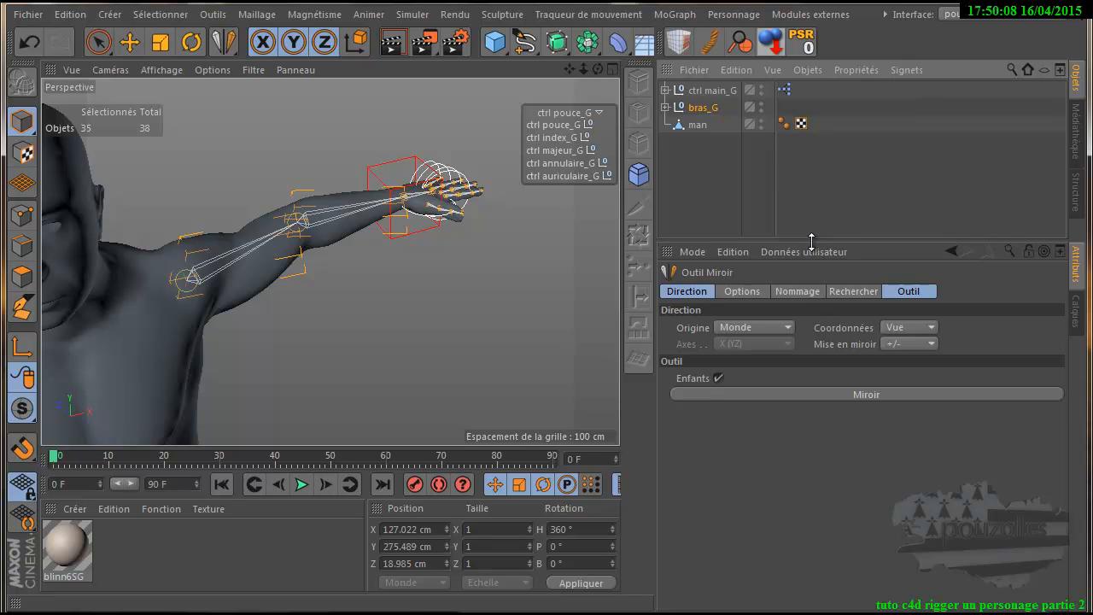
left_click(798, 291)
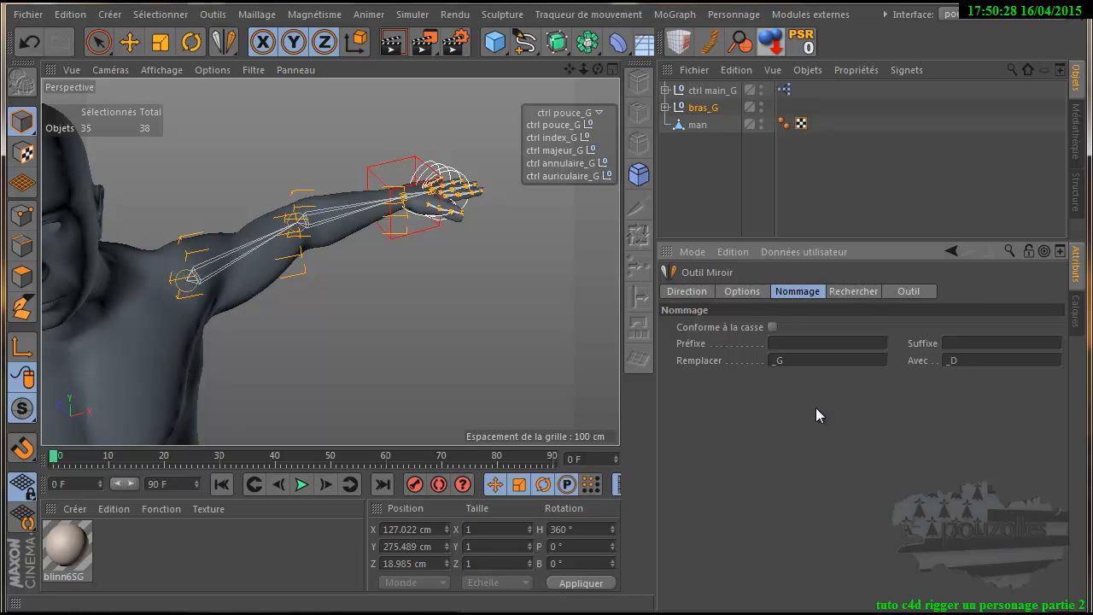
left_click(916, 290)
scroll(568, 284, "down", 5)
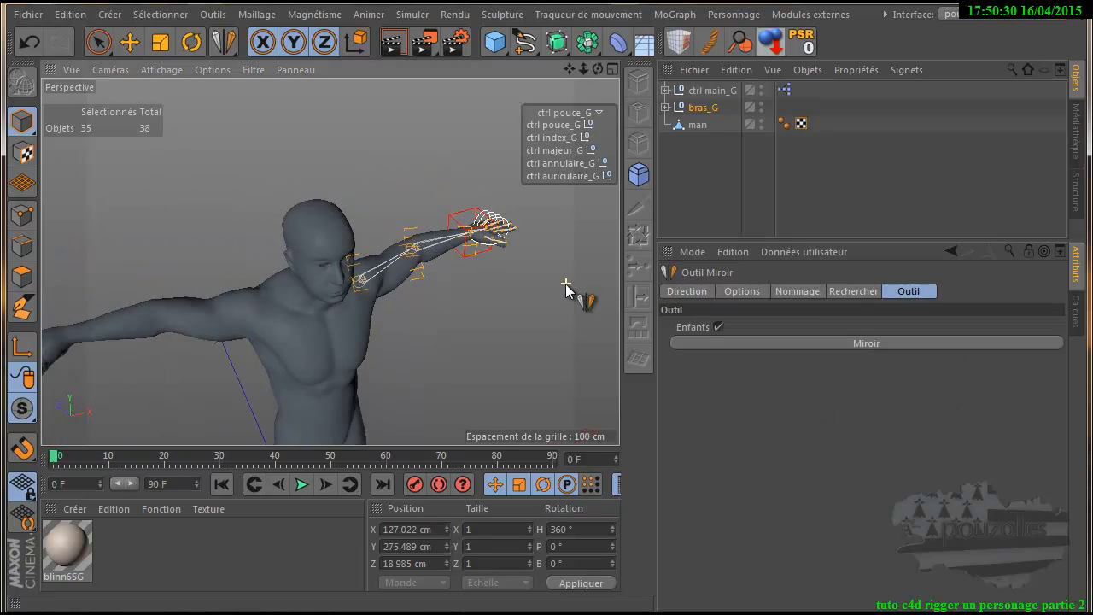
left_click(866, 343)
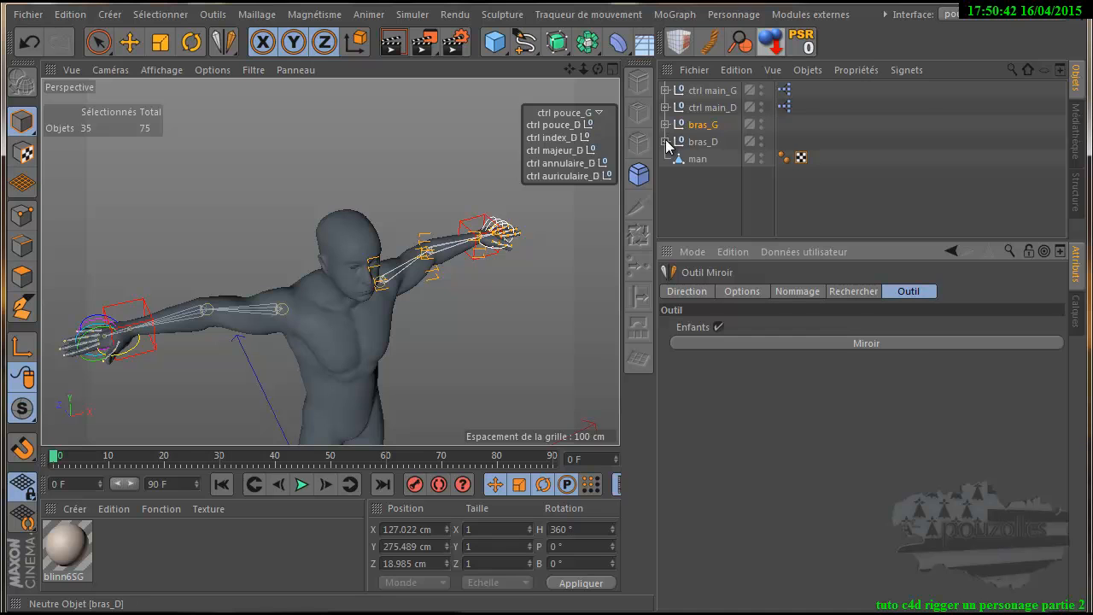
Step: Examine the names in the mirrored bras_D hierarchy down to the pouce_D joints and collapse it again
left_click(703, 142)
left_click(665, 141)
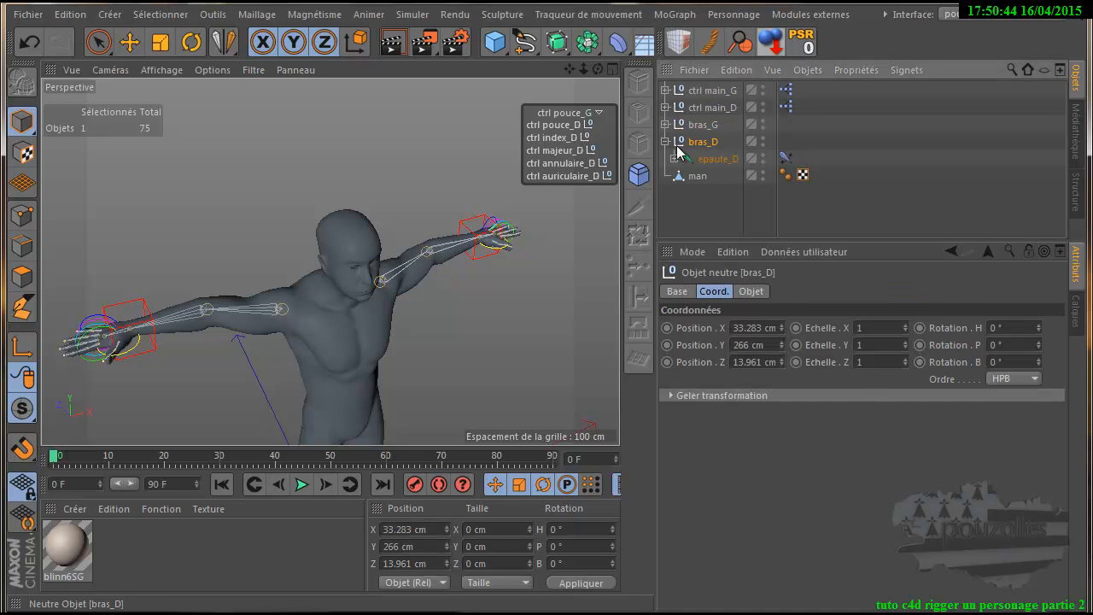
left_click(674, 159)
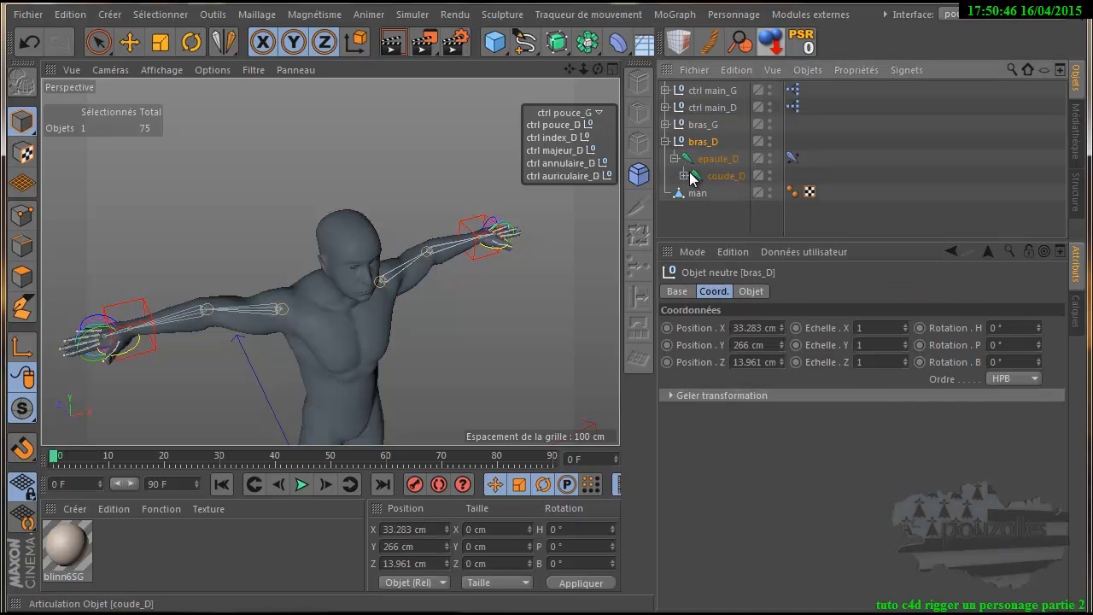
left_click(685, 175)
left_click_drag(761, 241, 765, 475)
left_click(692, 193)
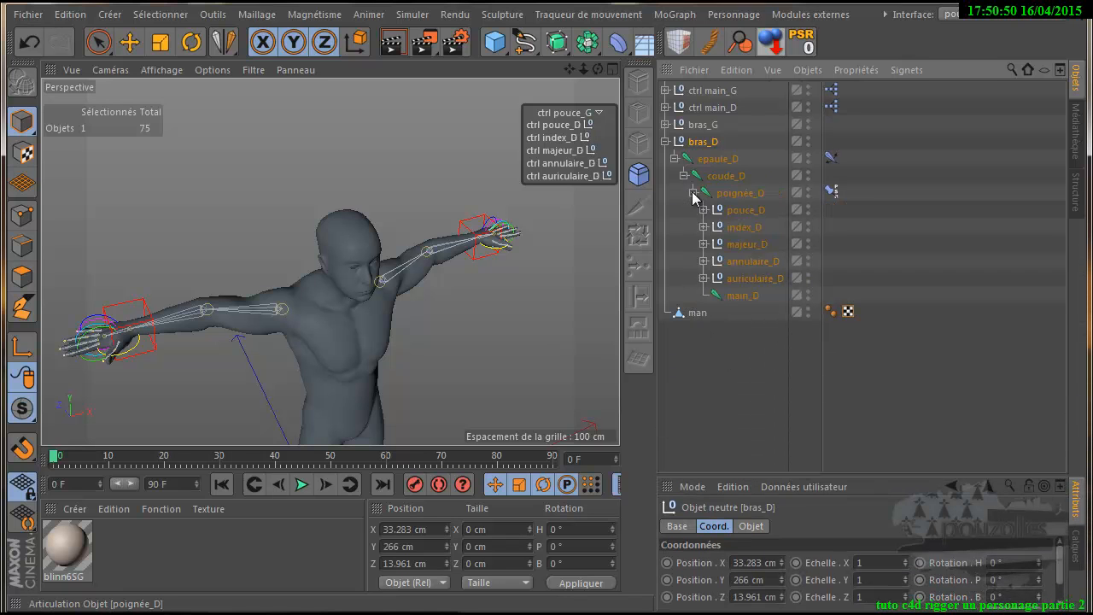
left_click(701, 210)
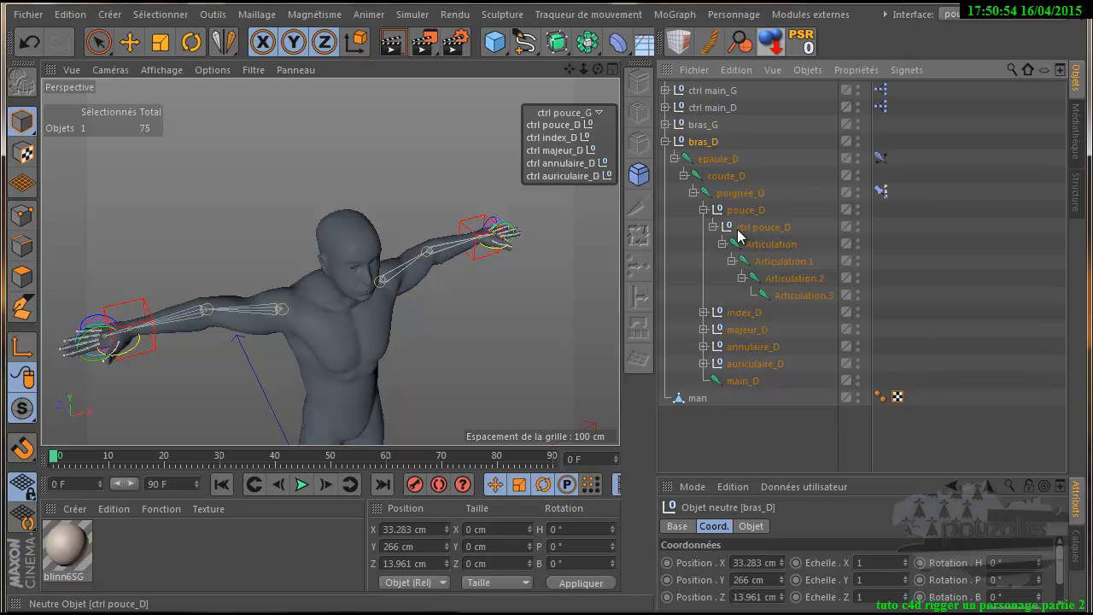
left_click(666, 142)
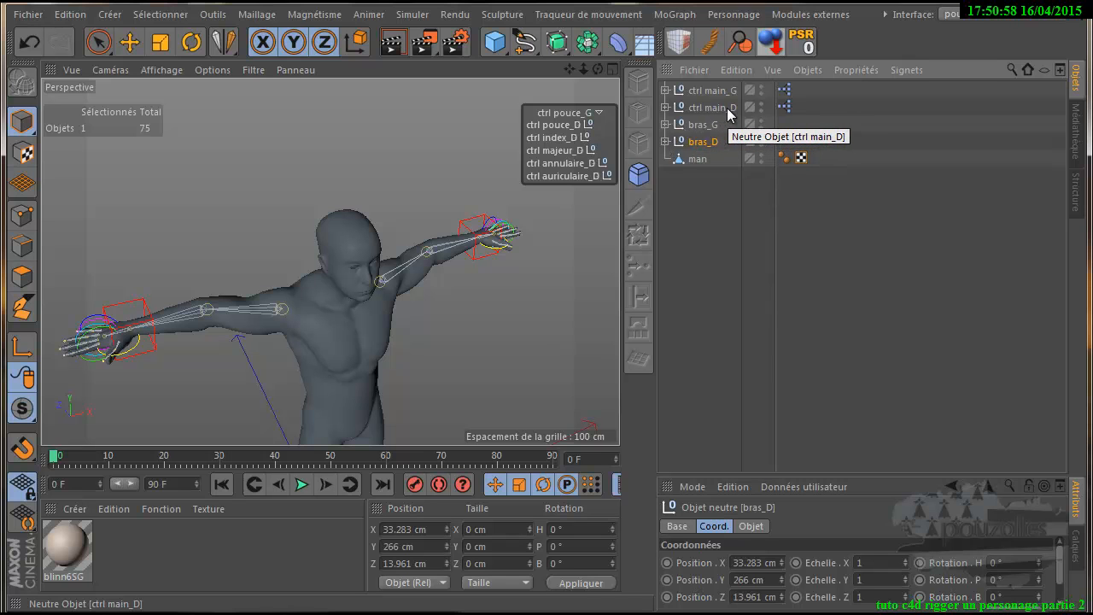
Step: Select ctrl main_D, move it along its Z axis to test the mirrored arm, and undo the move
left_click(666, 107)
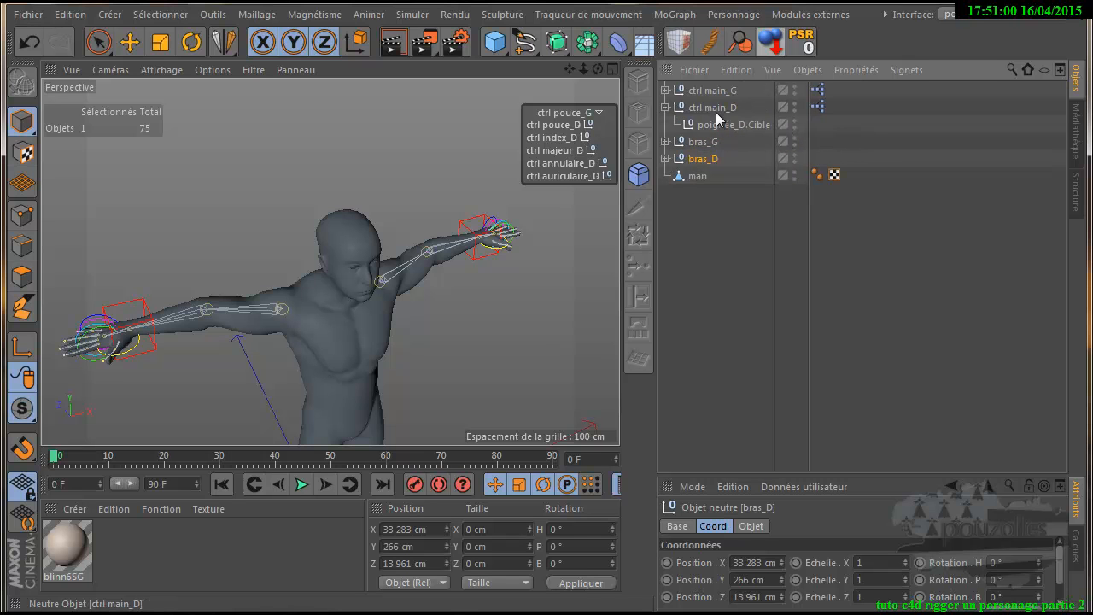
left_click(714, 109)
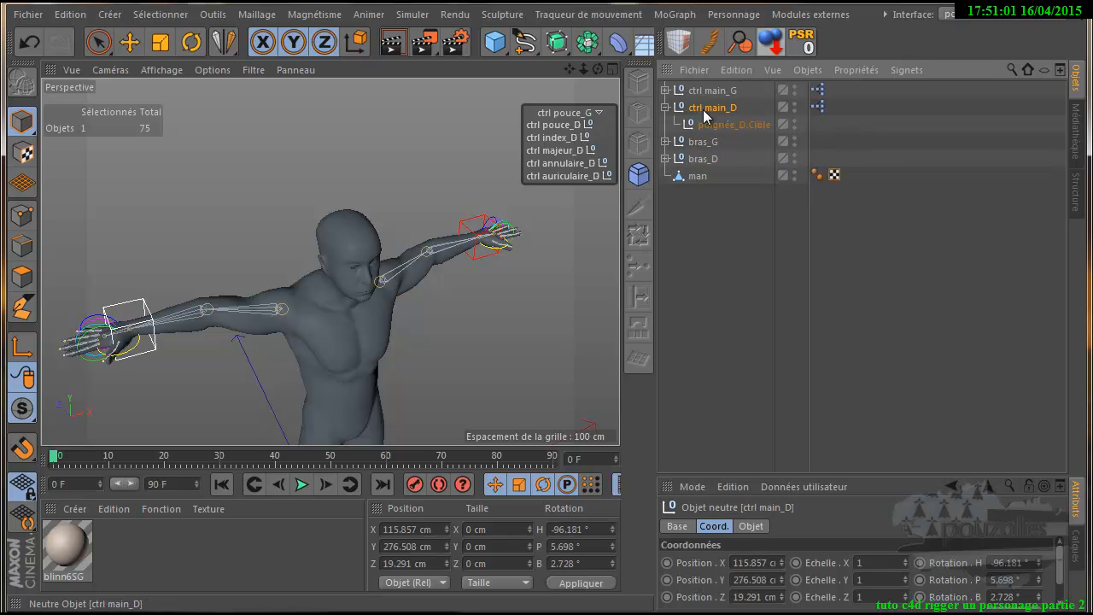
left_click(127, 45)
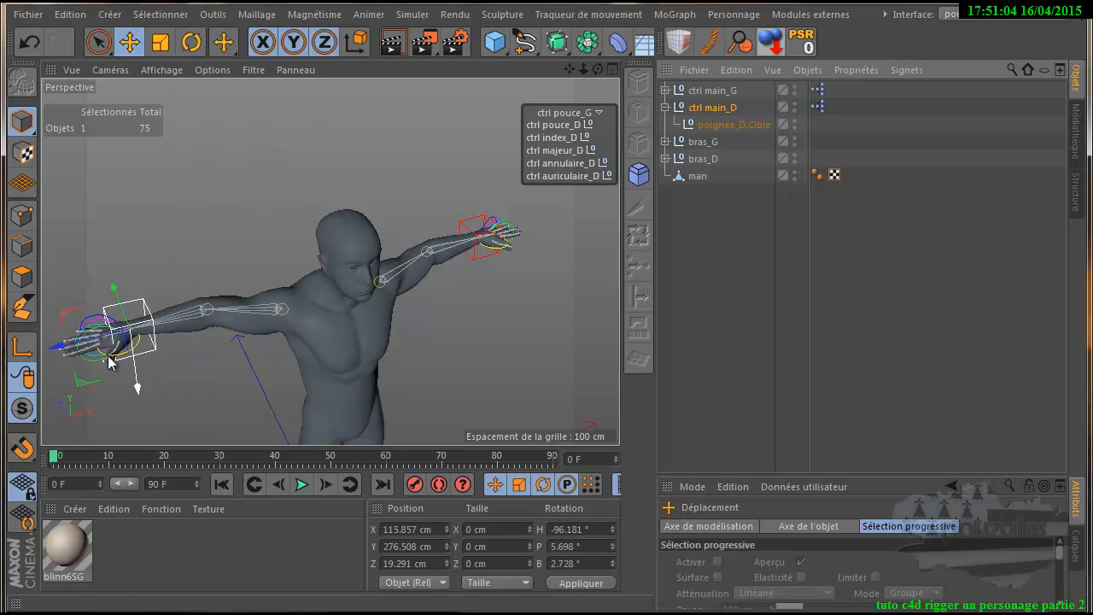
left_click_drag(60, 358, 85, 359)
left_click(28, 43)
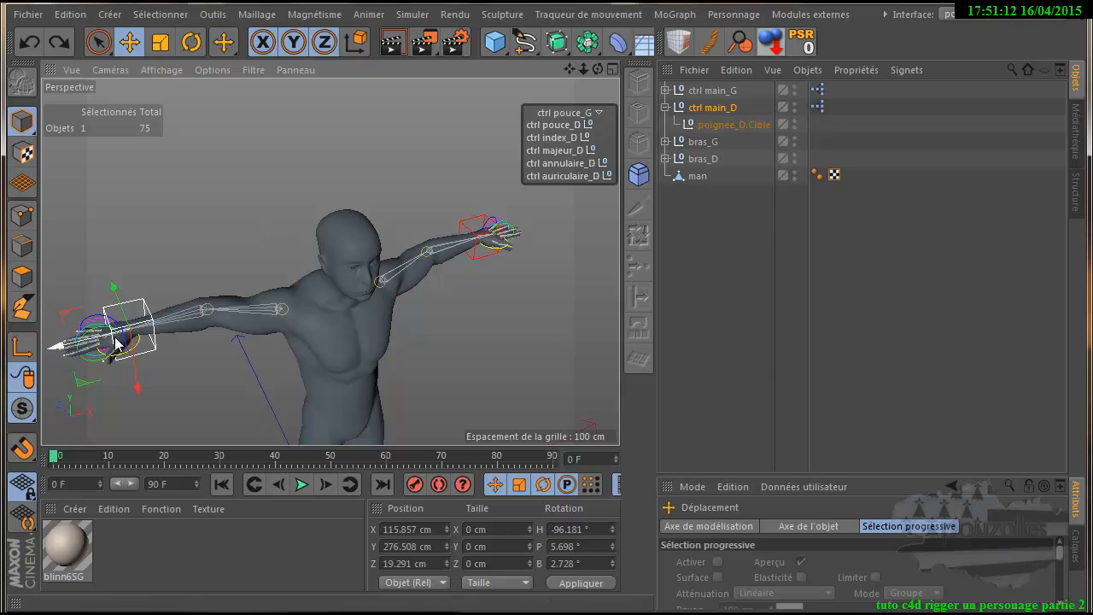
scroll(116, 338, "up", 2)
scroll(162, 335, "down", 1)
left_click(226, 383)
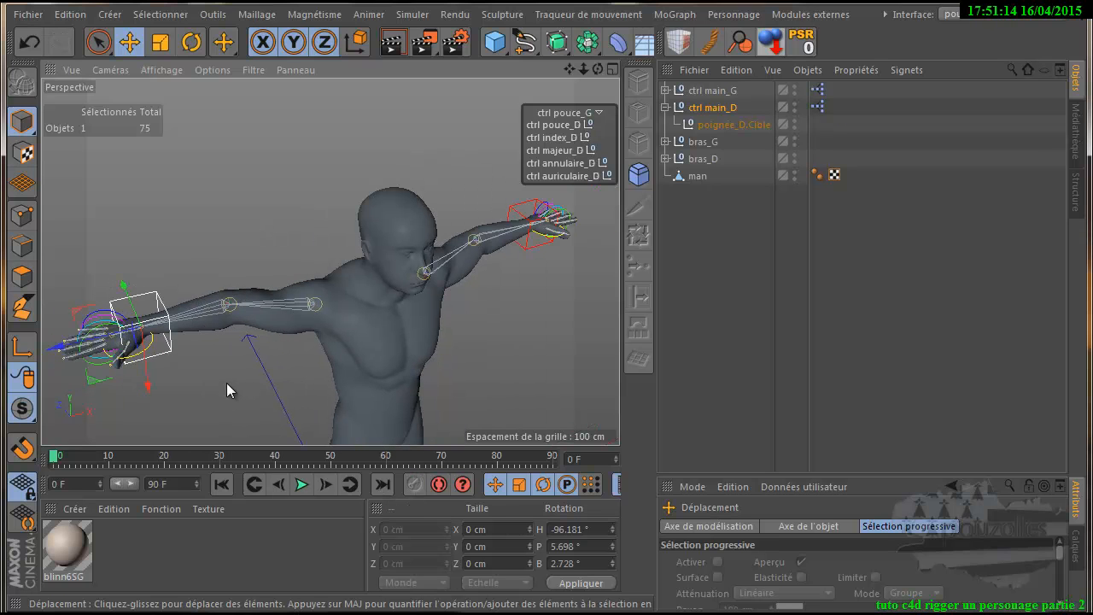
Step: Set the display colour of the ctrl main_D null to green with RGB values 19, 249, 53
left_click(529, 254)
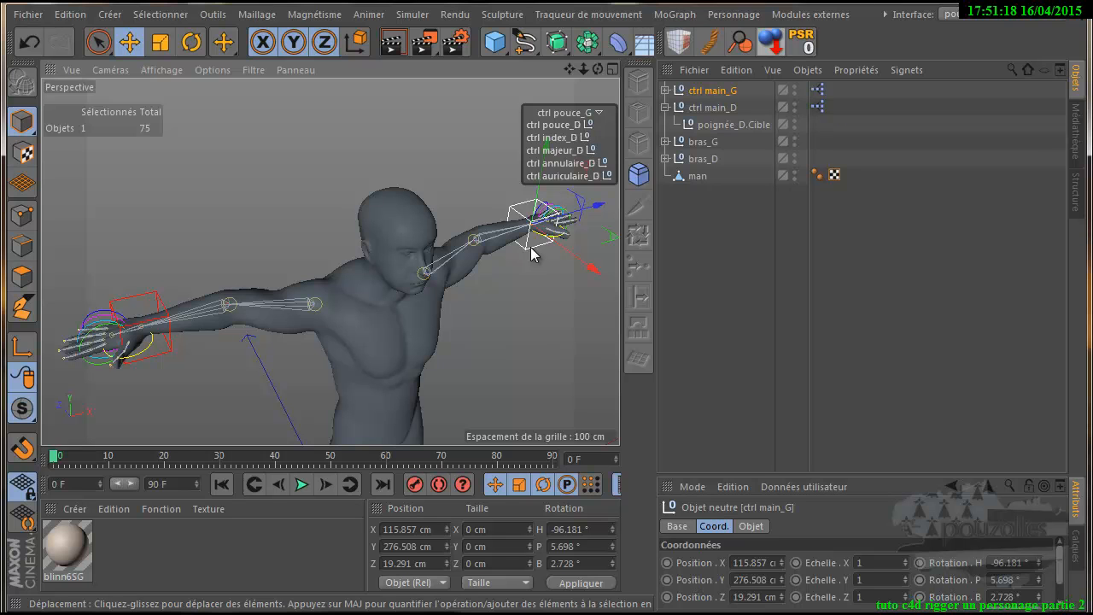
left_click(168, 353)
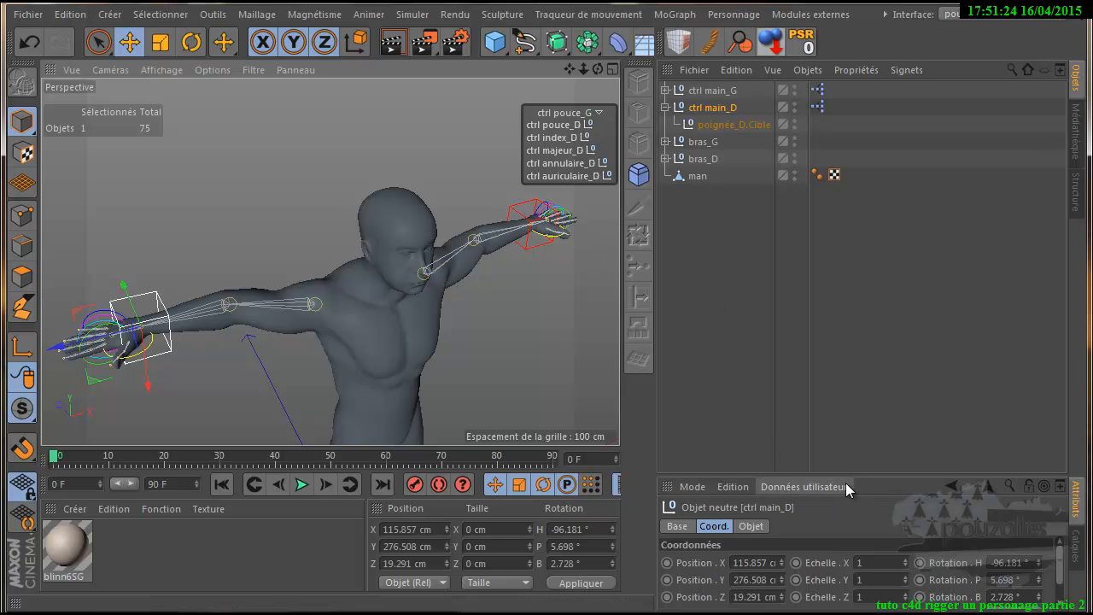
left_click_drag(849, 477, 849, 307)
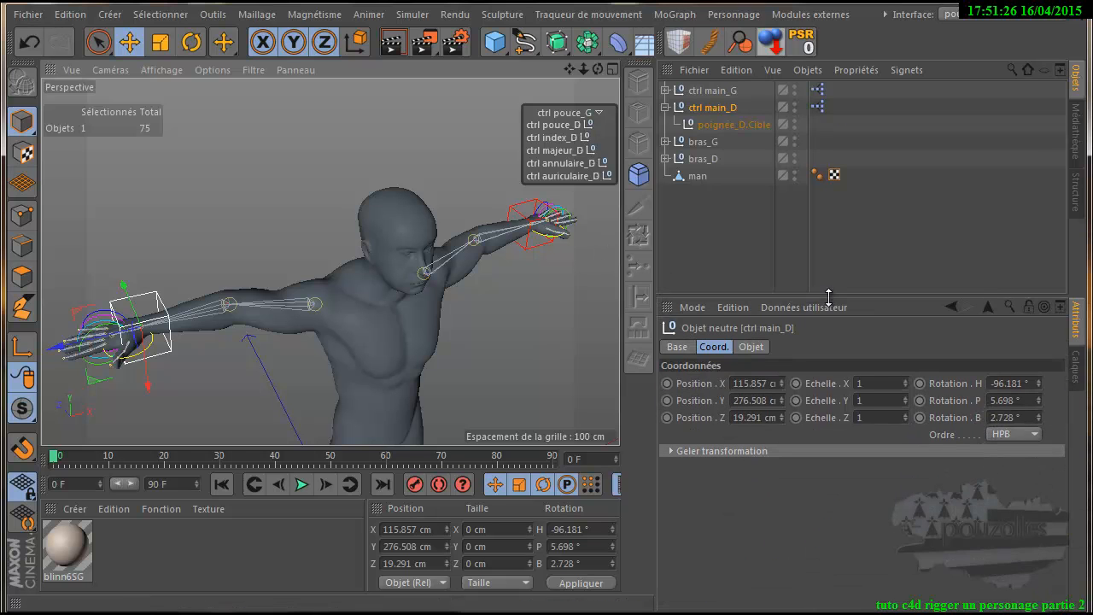
left_click(752, 347)
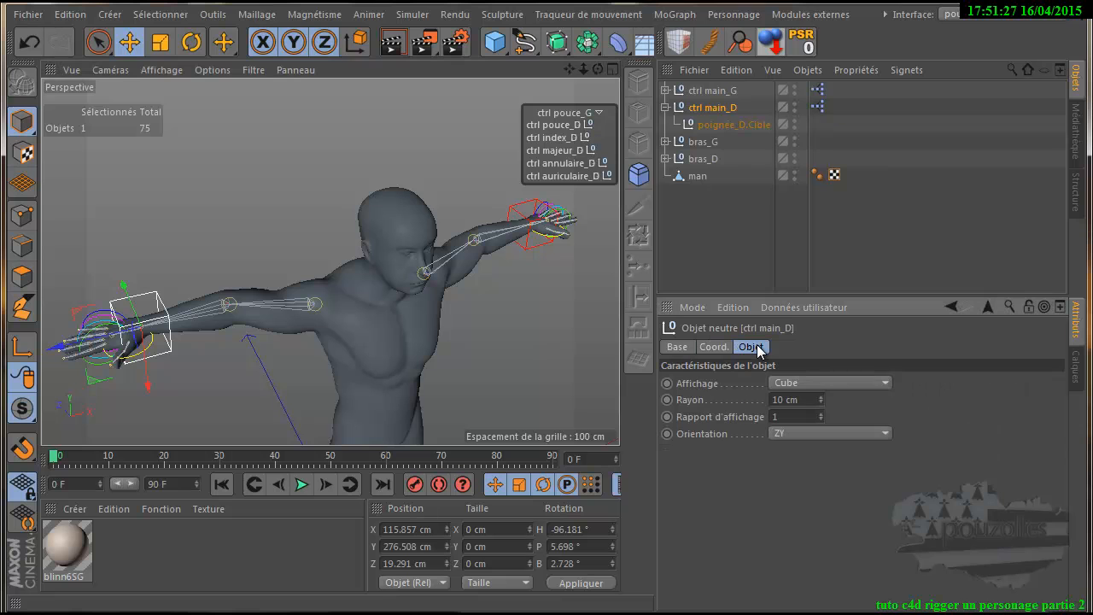
left_click(676, 346)
left_click(780, 465)
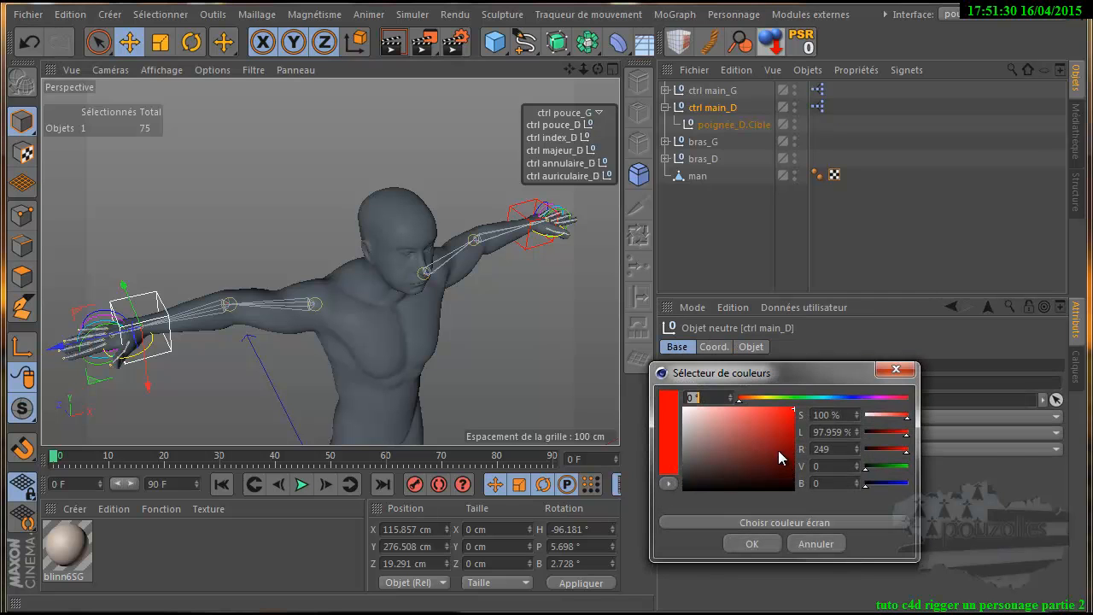
left_click(799, 397)
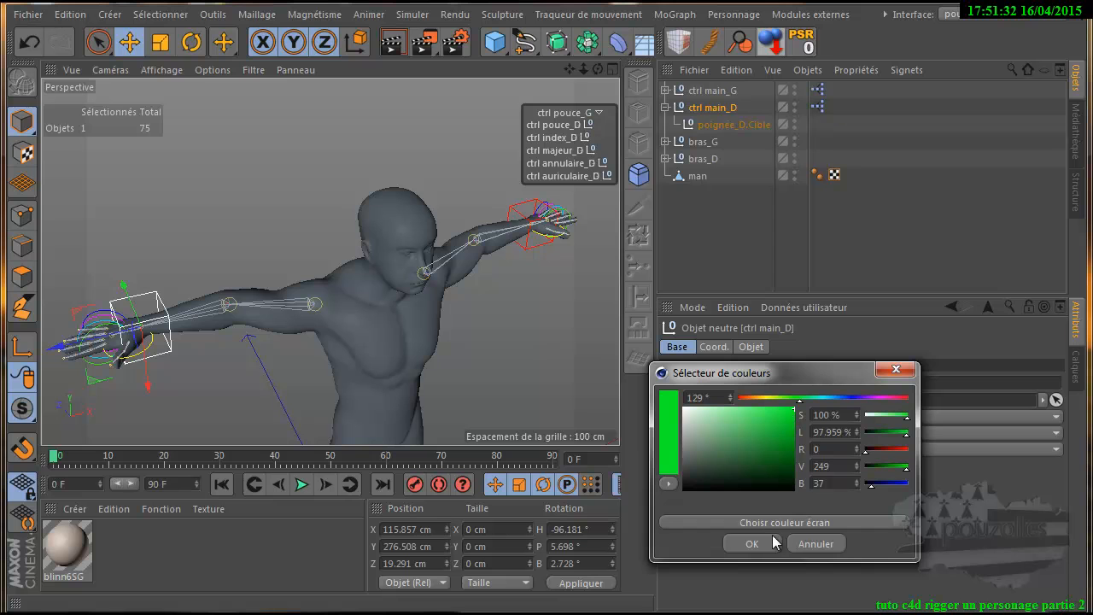
left_click(784, 426)
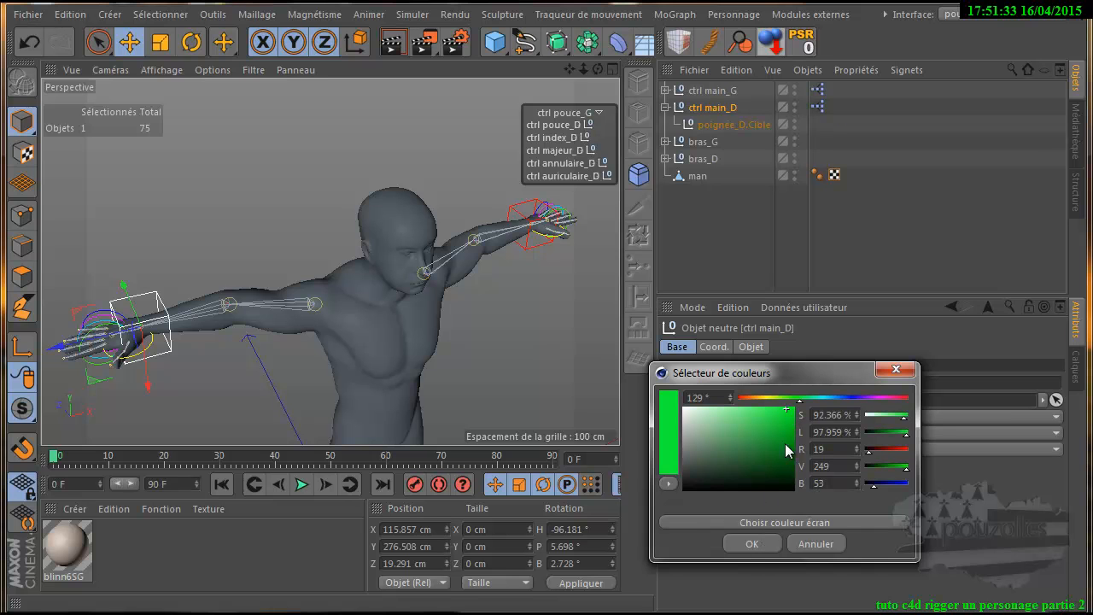
left_click(752, 545)
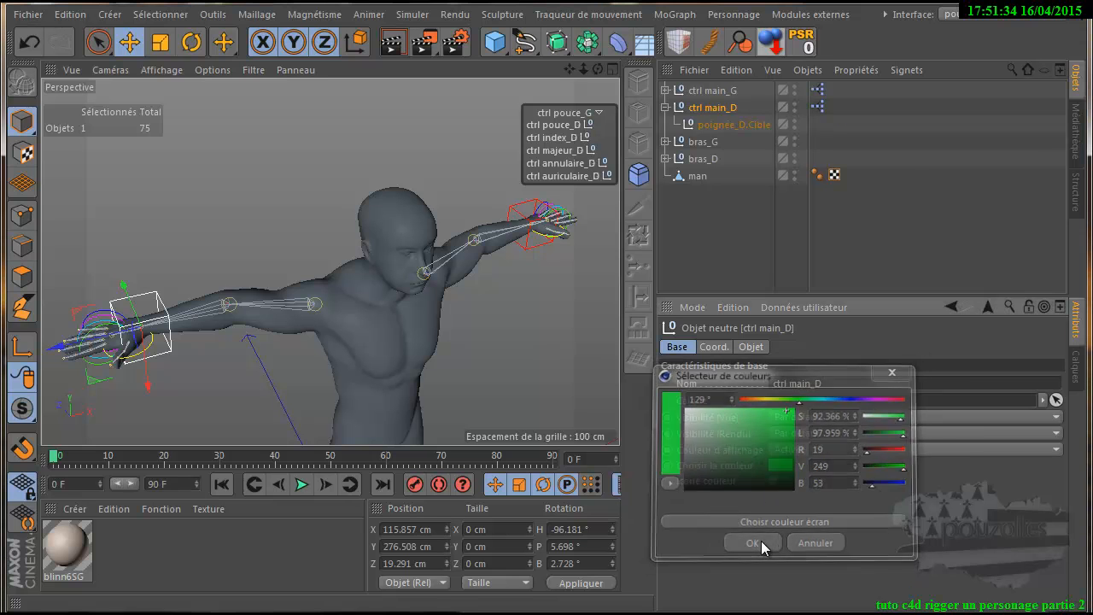
Step: Examine the display colours of the right hand's finger controls, from ctrl pouce_D through ctrl auriculaire_D
left_click(258, 227)
left_click(143, 303)
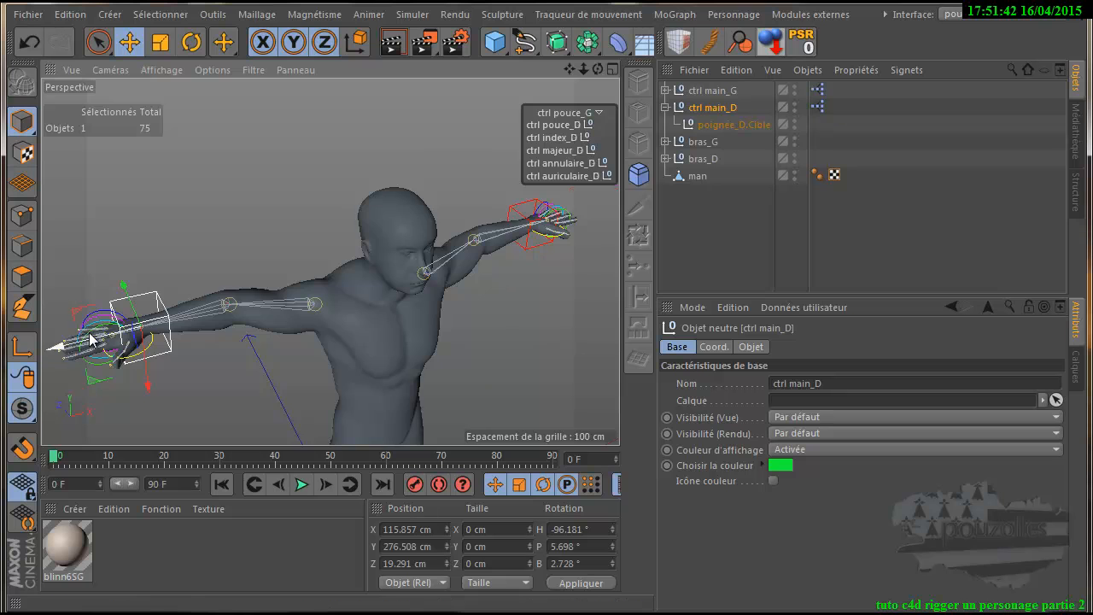
scroll(91, 338, "up", 4)
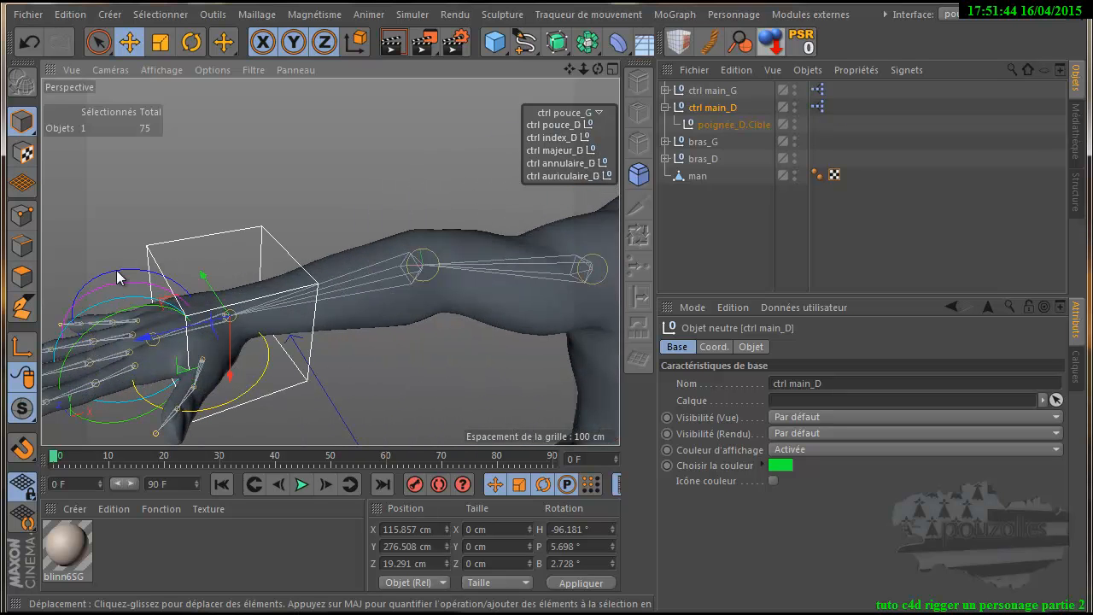
left_click(237, 395)
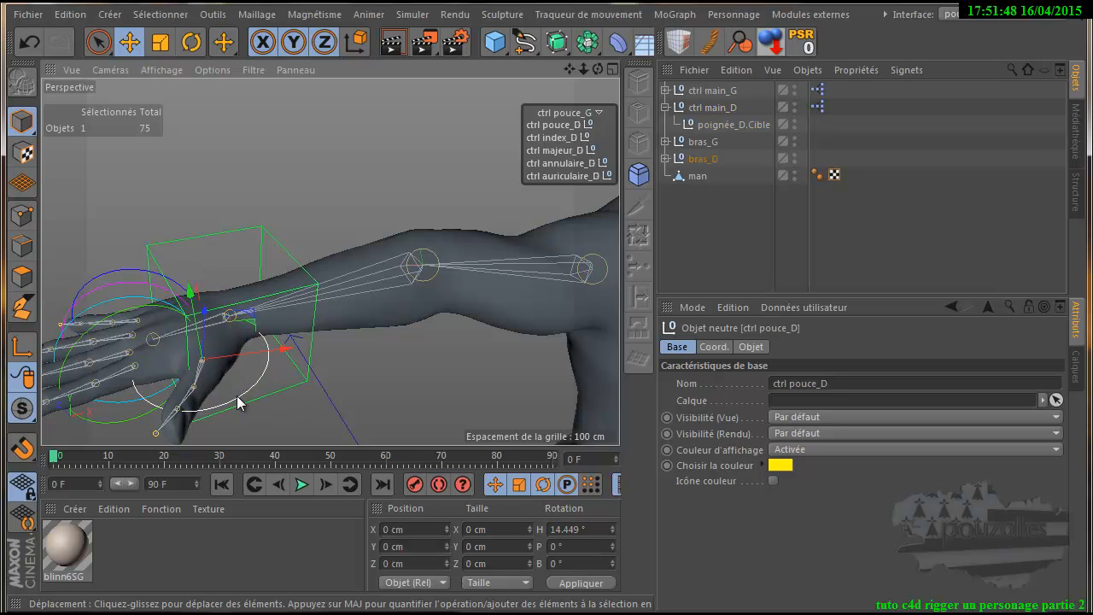
left_click(130, 427)
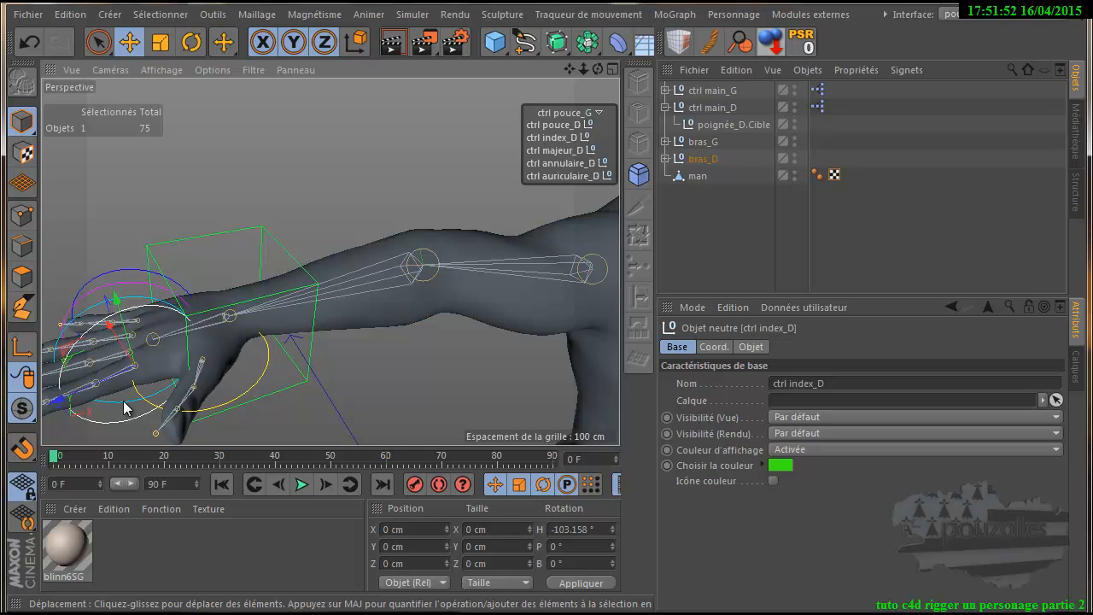
left_click(124, 407)
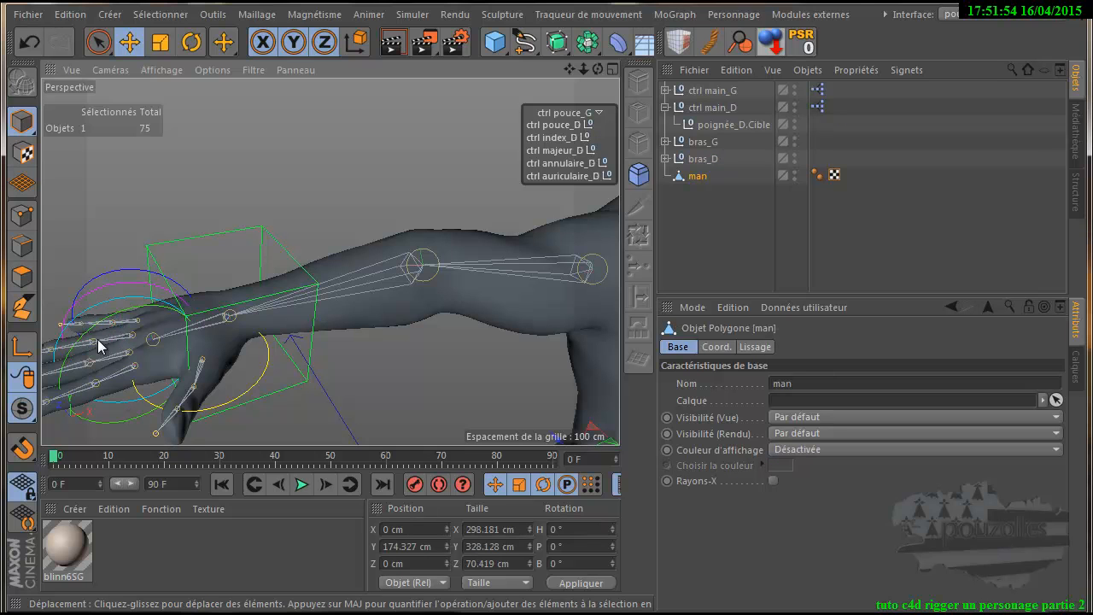
left_click(117, 410)
left_click(117, 410)
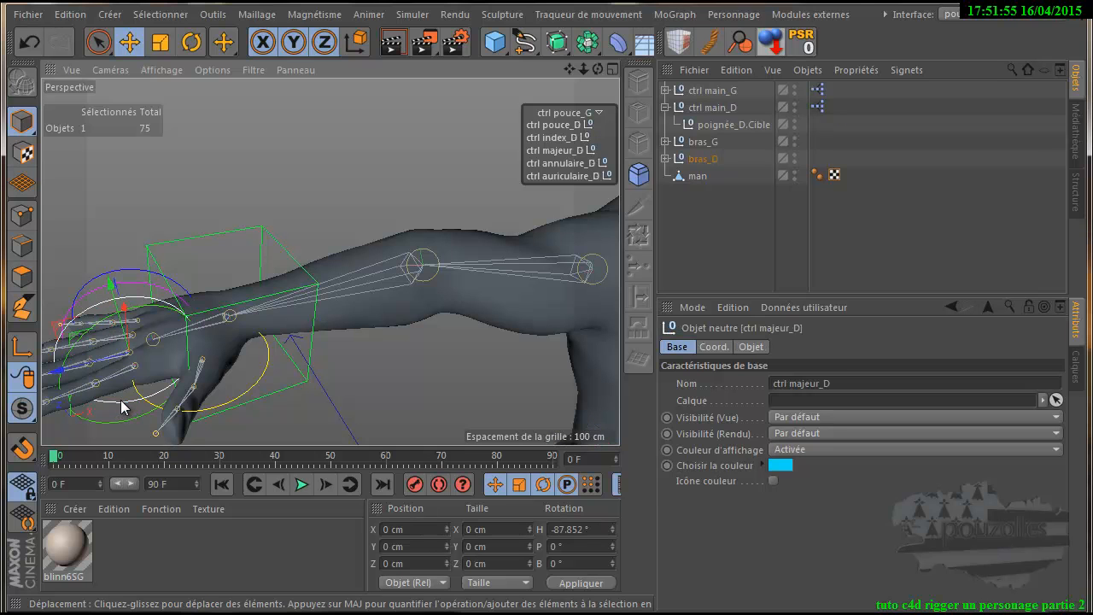
left_click(89, 300)
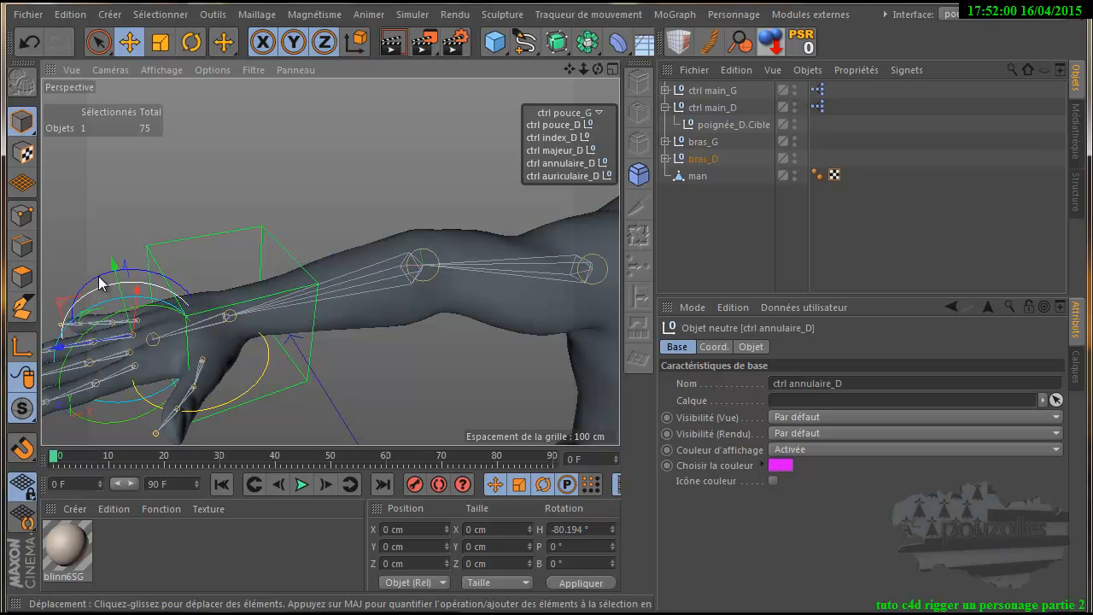
left_click(100, 285)
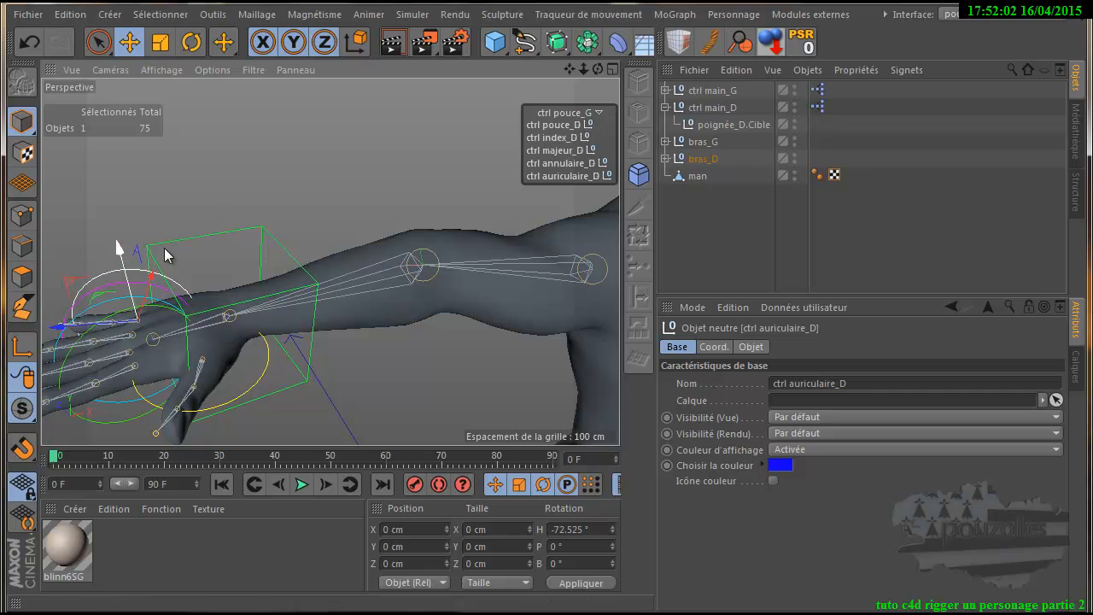
Step: Try each finger control entry in the viewport's on-screen selection list, from ctrl pouce_D to ctrl auriculaire_D
left_click_drag(402, 184, 478, 160, "alt")
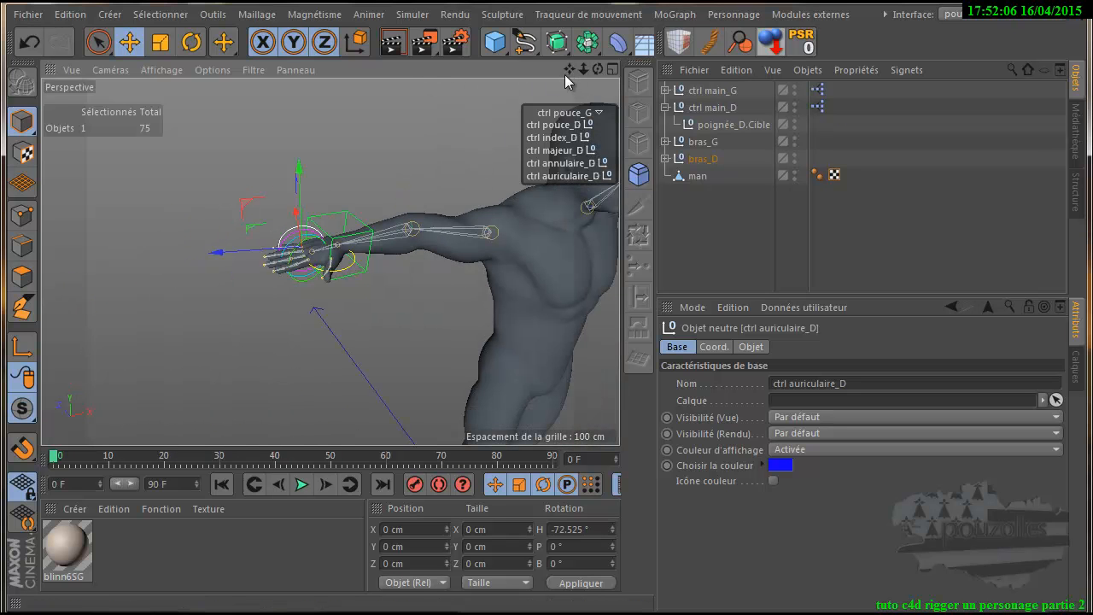
left_click_drag(569, 70, 544, 390)
scroll(490, 213, "down", 4)
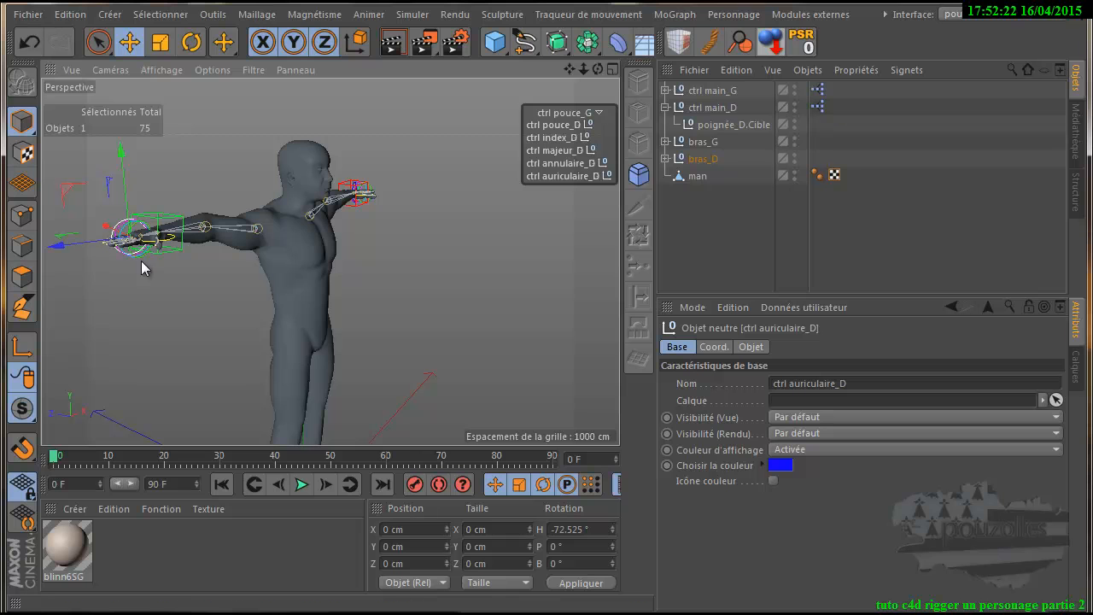
left_click(555, 126)
left_click(557, 138)
left_click(560, 150)
left_click(571, 162)
left_click(568, 175)
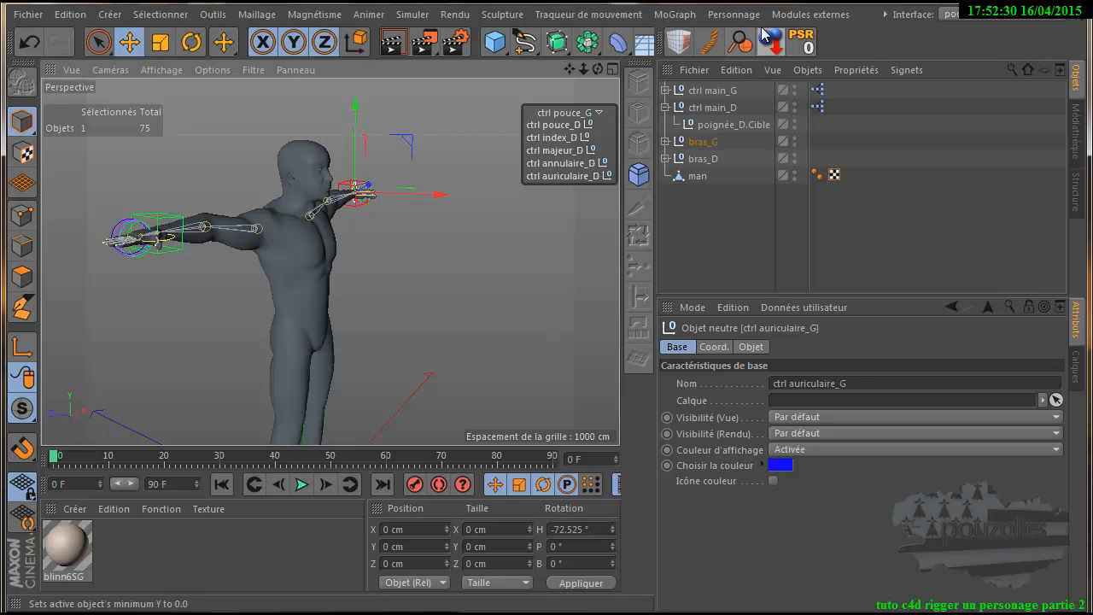
Step: Switch to the open document main tuto influance.c4d and make the main_01 hand visible in the viewport
left_click(885, 14)
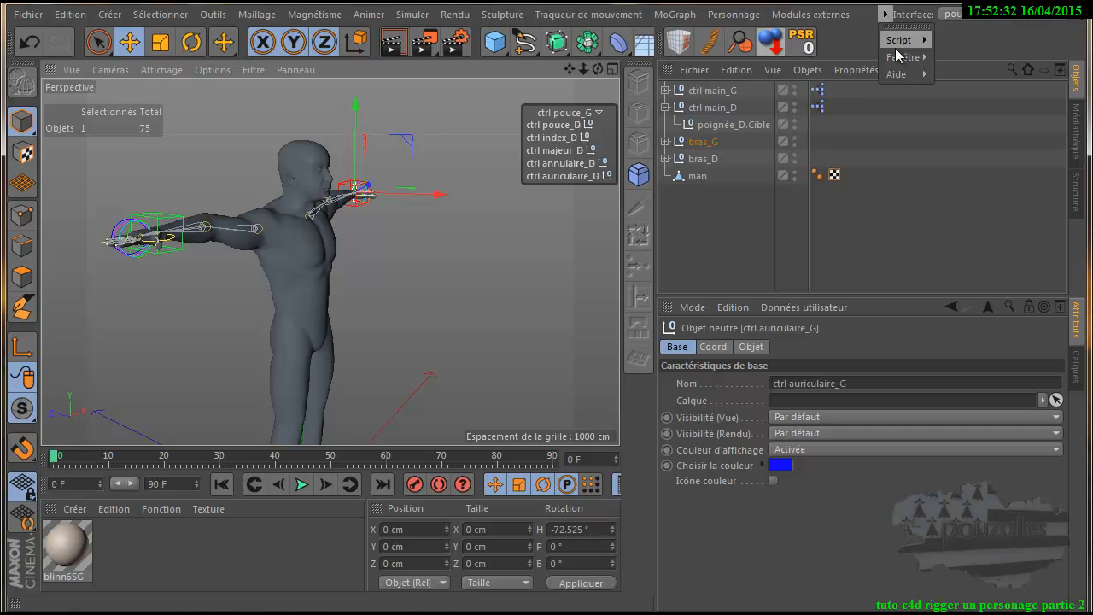
mouse_move(905, 57)
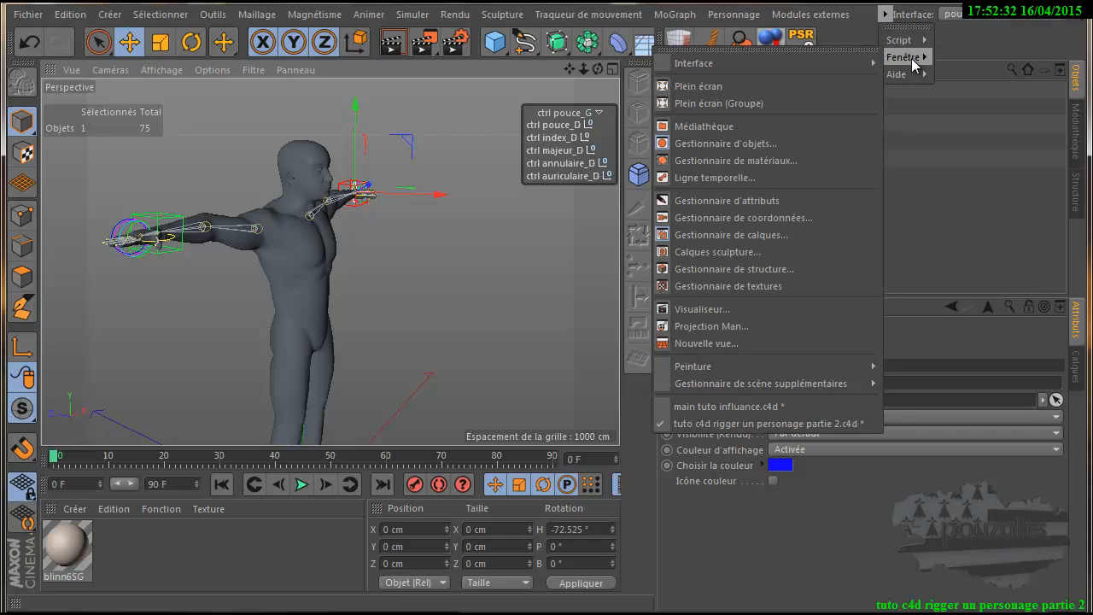
left_click(743, 404)
scroll(524, 278, "down", 4)
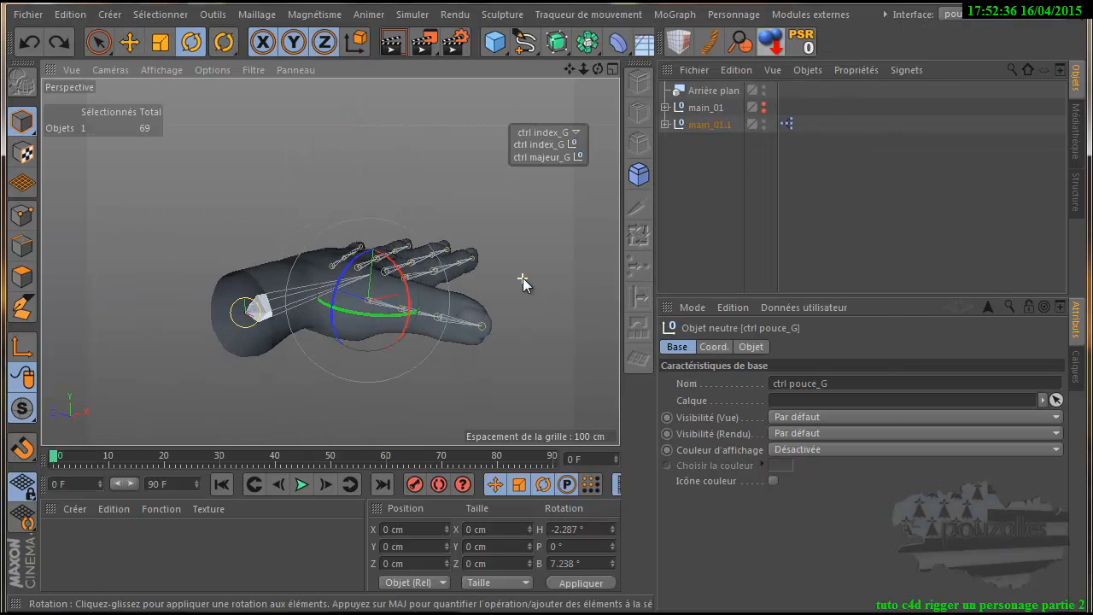
left_click_drag(569, 68, 389, 72)
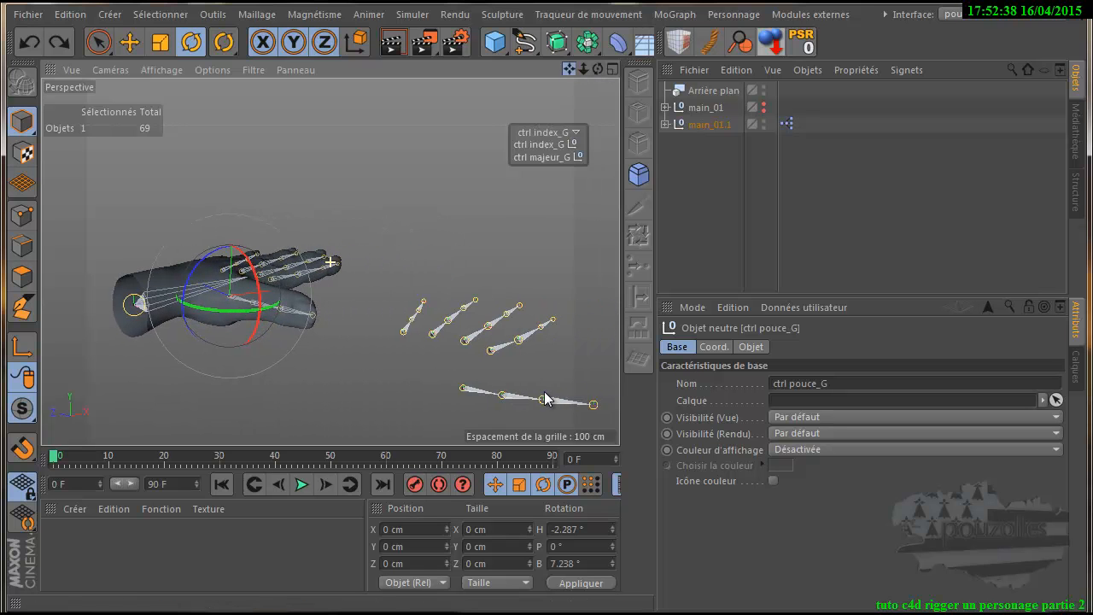
left_click(763, 121)
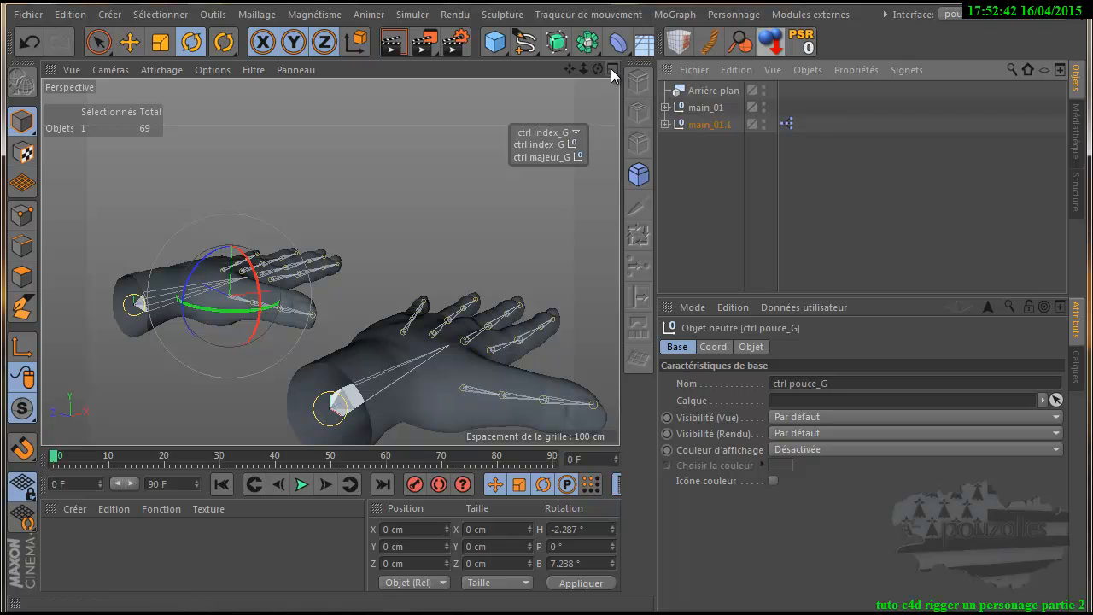
Step: Expand main_01, open the Pose Morphing tag on its Neutre object, and try the main_01 pose slider
left_click_drag(598, 70, 546, 389)
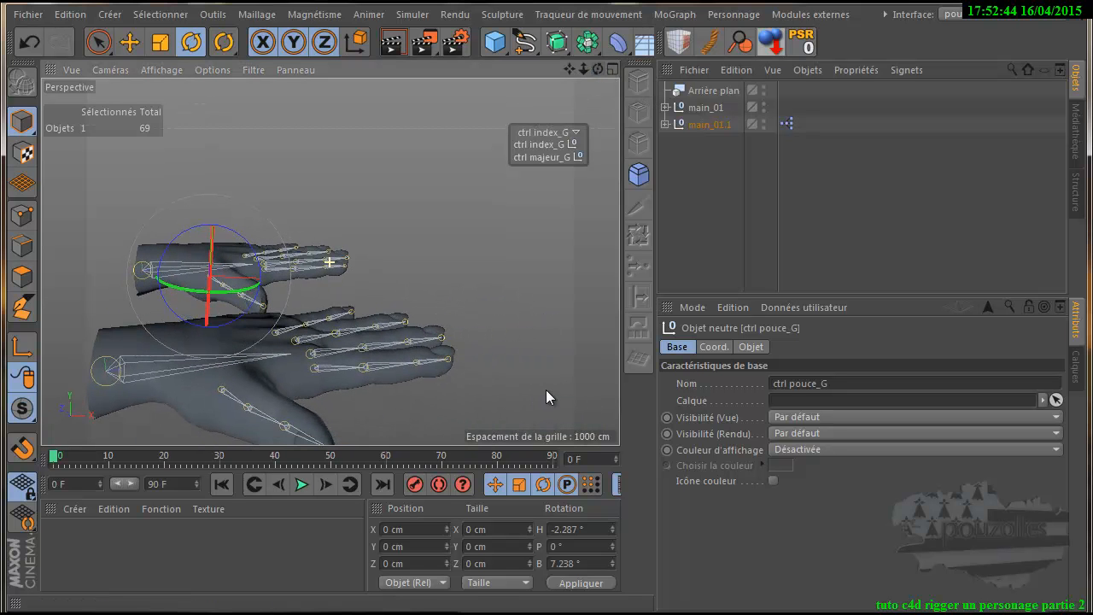
mouse_move(571, 69)
left_mouse_down()
mouse_move(543, 393)
mouse_move(593, 66)
left_mouse_up()
left_click_drag(547, 391, 598, 70)
left_click(665, 109)
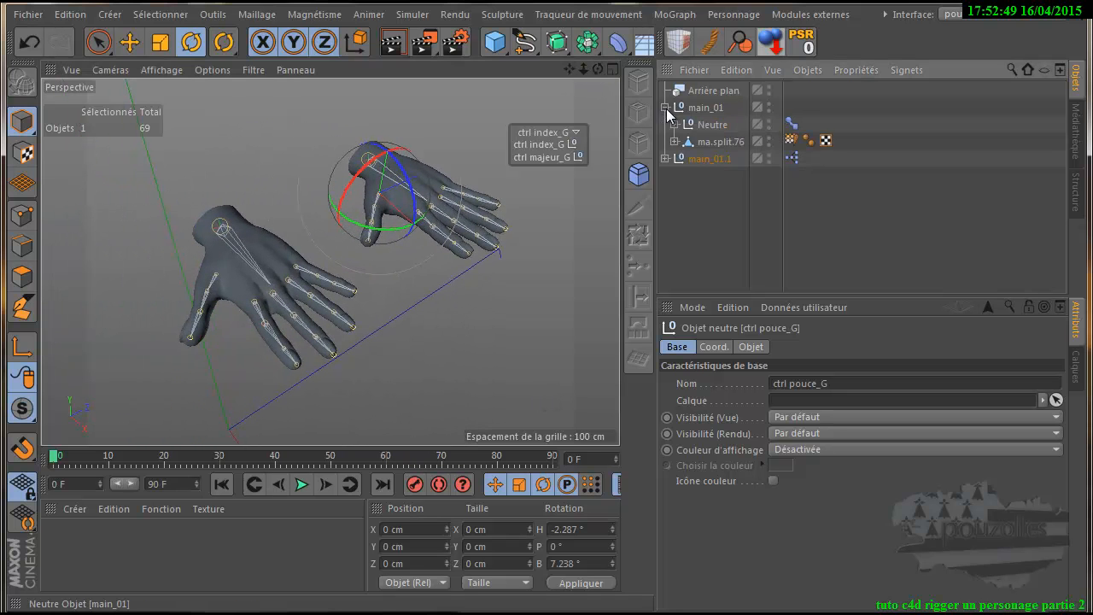
left_click(791, 123)
mouse_move(818, 444)
left_mouse_down()
mouse_move(1059, 445)
mouse_move(806, 445)
left_mouse_up()
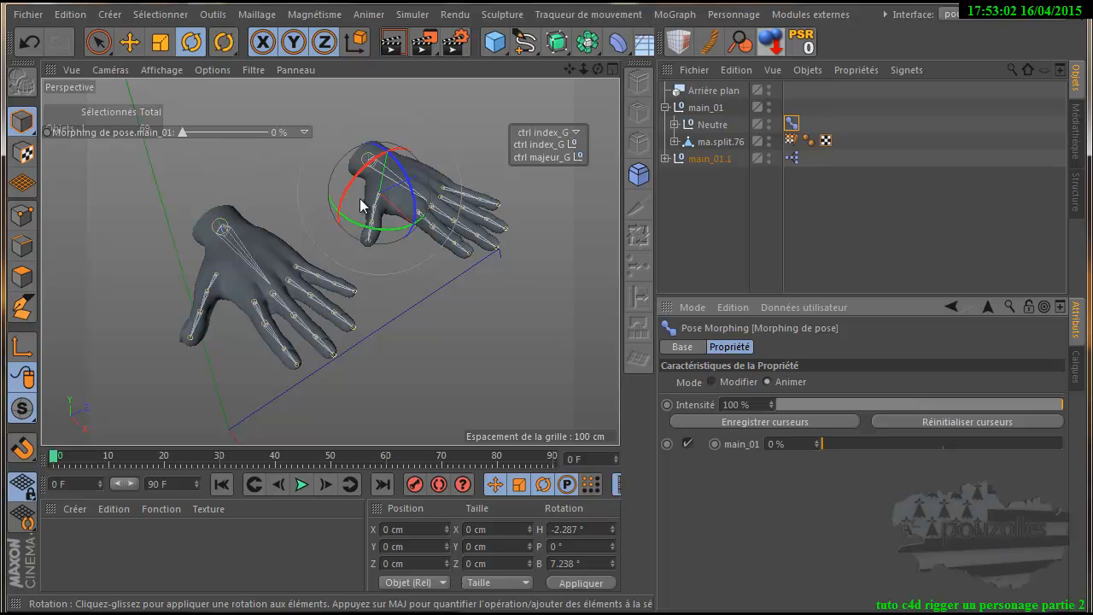
Step: Add a second pose, Pose.0, to the Pose Morphing tag in edit mode and return the tag to animate mode
left_click(719, 382)
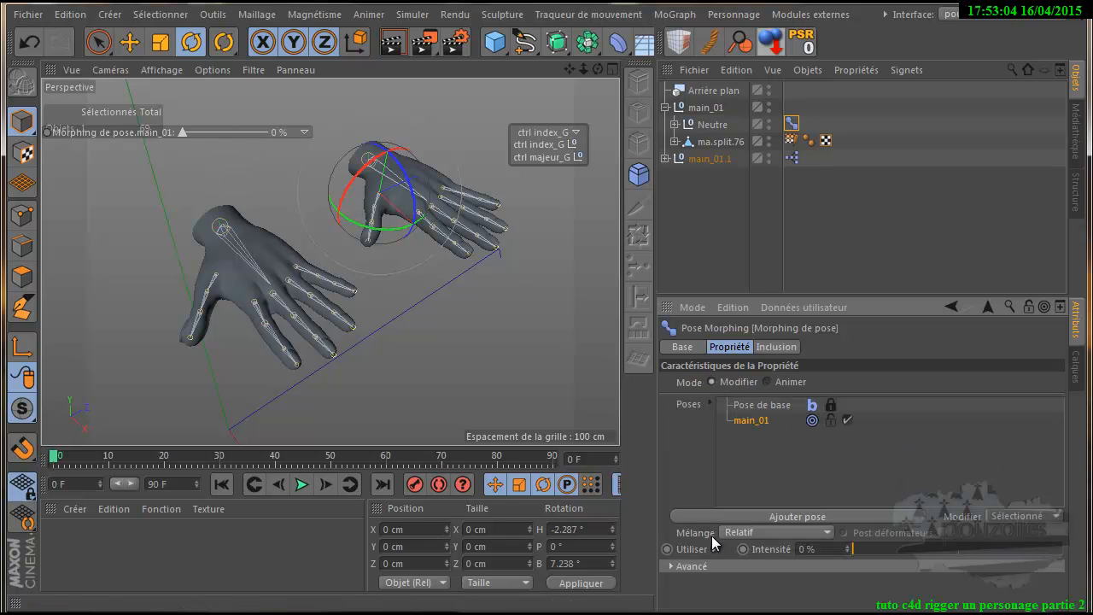
left_click(790, 516)
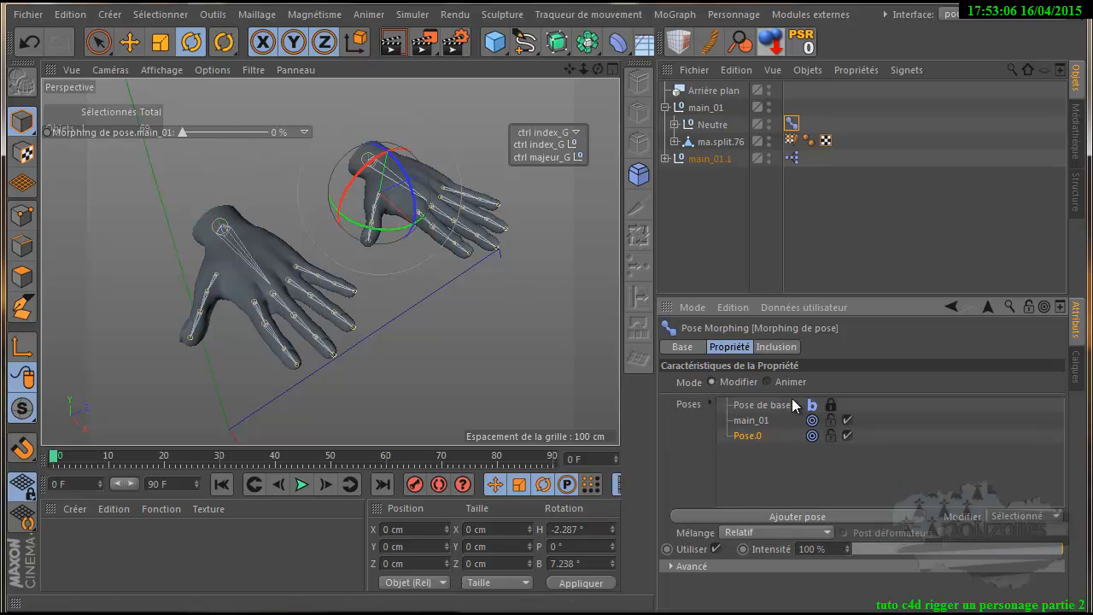
left_click(769, 381)
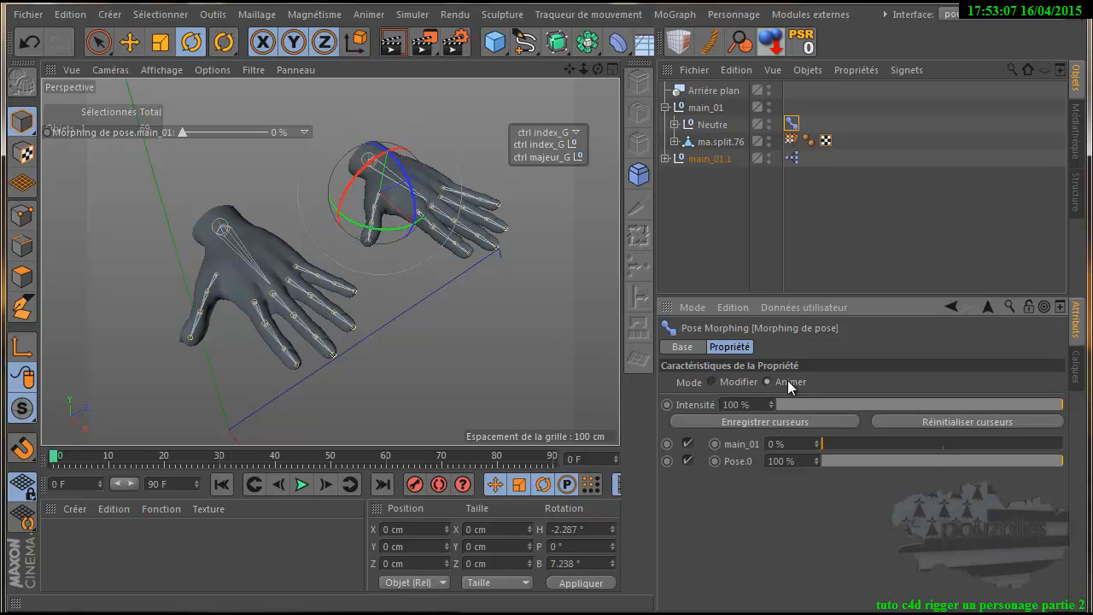
Step: Replace the single main_01 HUD slider with a HUD group containing the main_01 and Pose.0 sliders, placed above the front hand
right_click(191, 125)
left_click(232, 287)
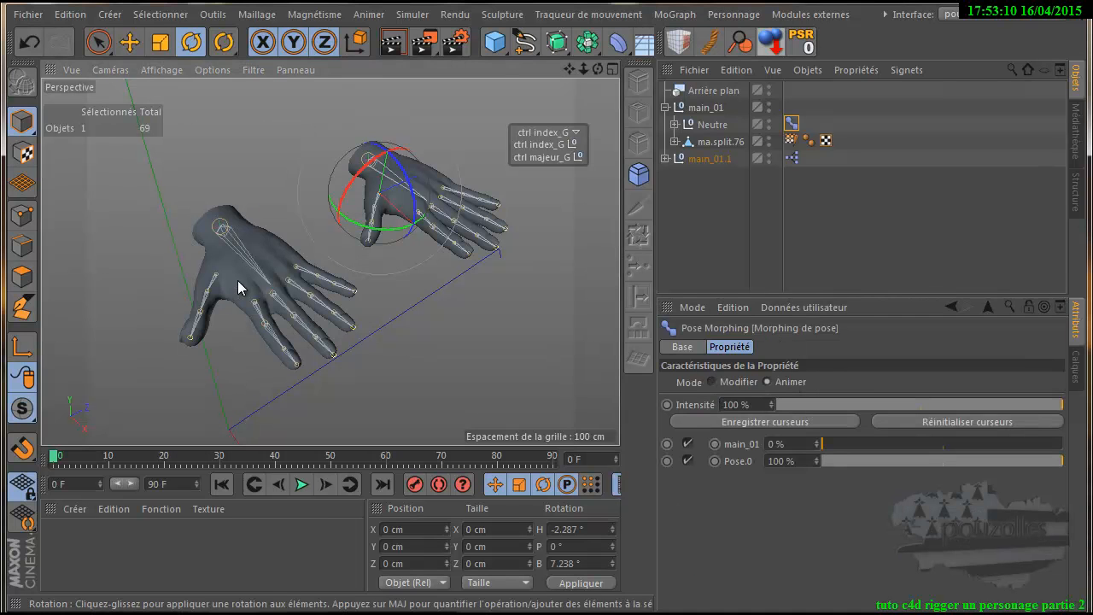
right_click(734, 461)
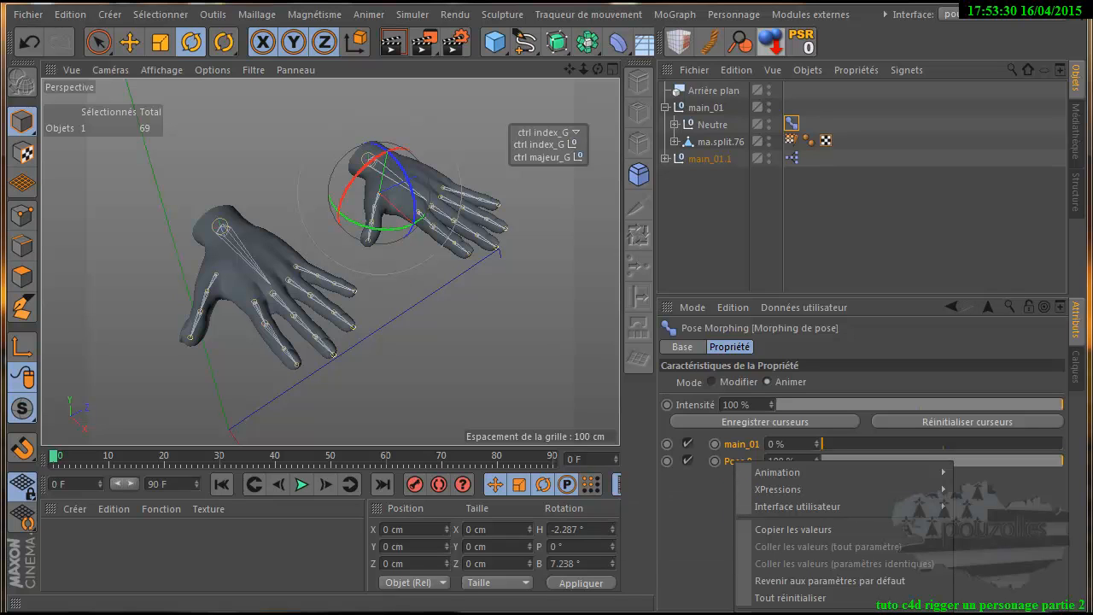
left_click(798, 506)
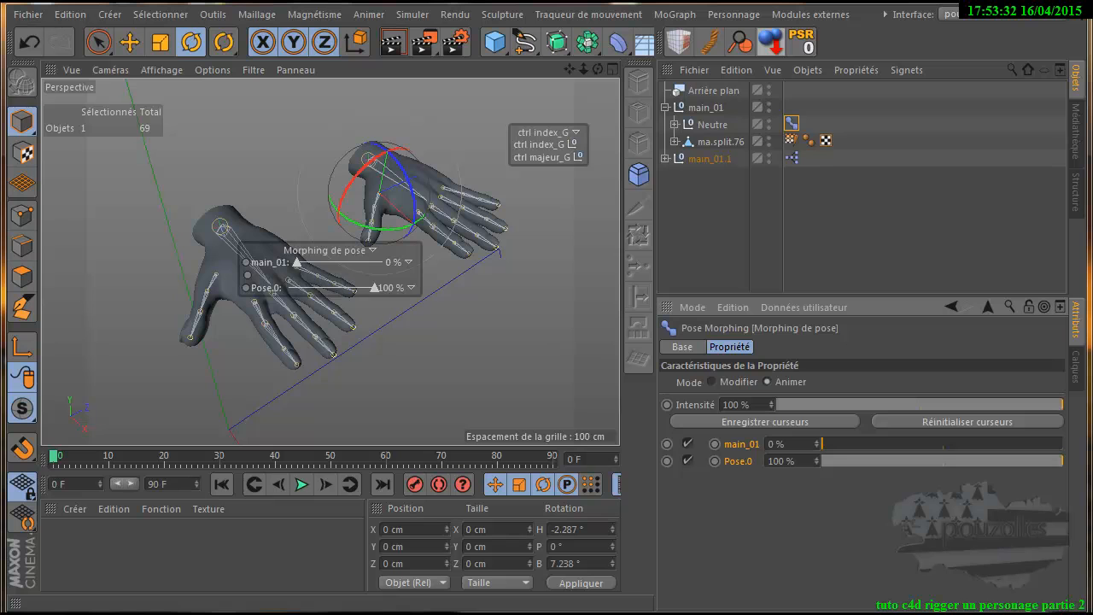
left_click_drag(314, 249, 257, 105)
Step: Open the Morphing de pose HUD group's title for editing, leave it as is, and try the main_01 slider
double_click(257, 104)
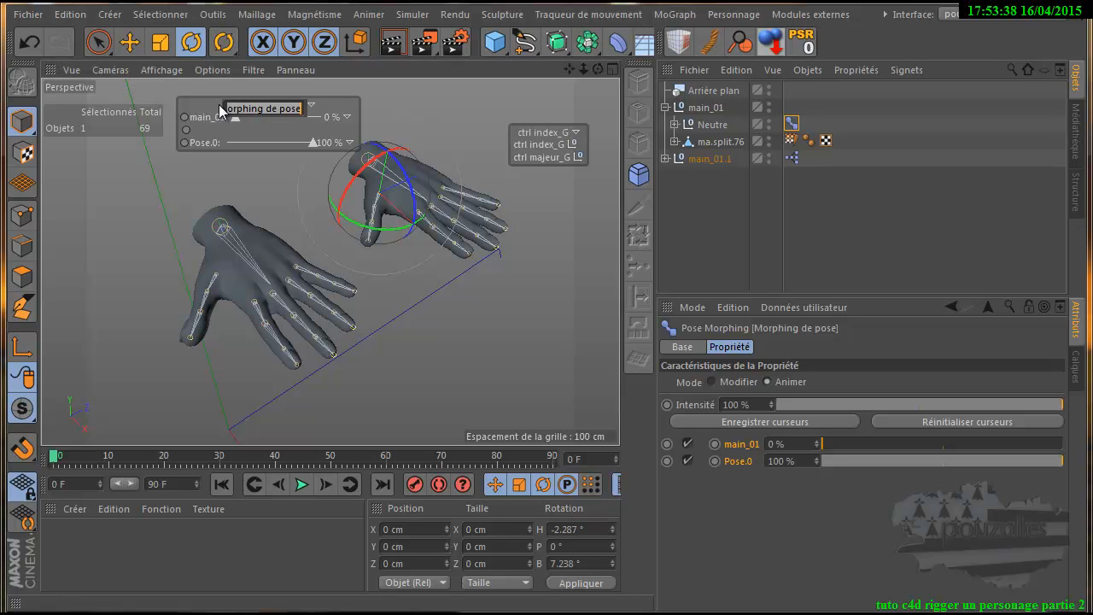
left_click(256, 129)
mouse_move(237, 118)
left_mouse_down()
mouse_move(314, 118)
mouse_move(223, 118)
left_mouse_up()
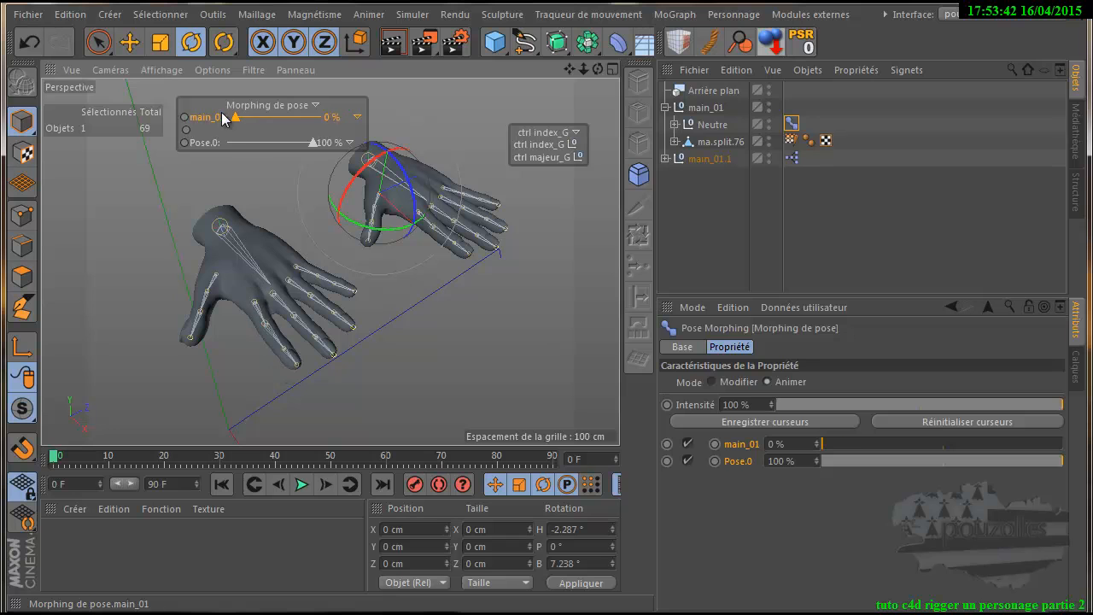
Step: Raise the main_01 HUD slider to 100 % and examine the front hand's posed finger up close
mouse_move(312, 141)
left_mouse_down()
mouse_move(209, 143)
mouse_move(331, 158)
mouse_move(186, 128)
mouse_move(319, 140)
left_mouse_up()
left_click_drag(236, 118, 268, 129)
left_click_drag(236, 123, 361, 138)
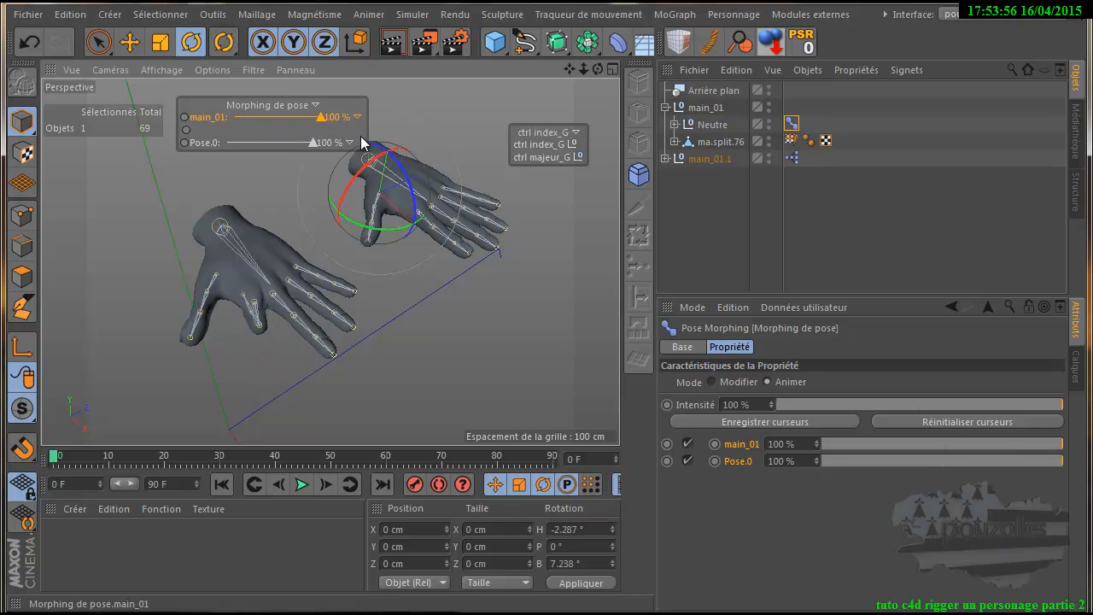
scroll(246, 318, "up", 4)
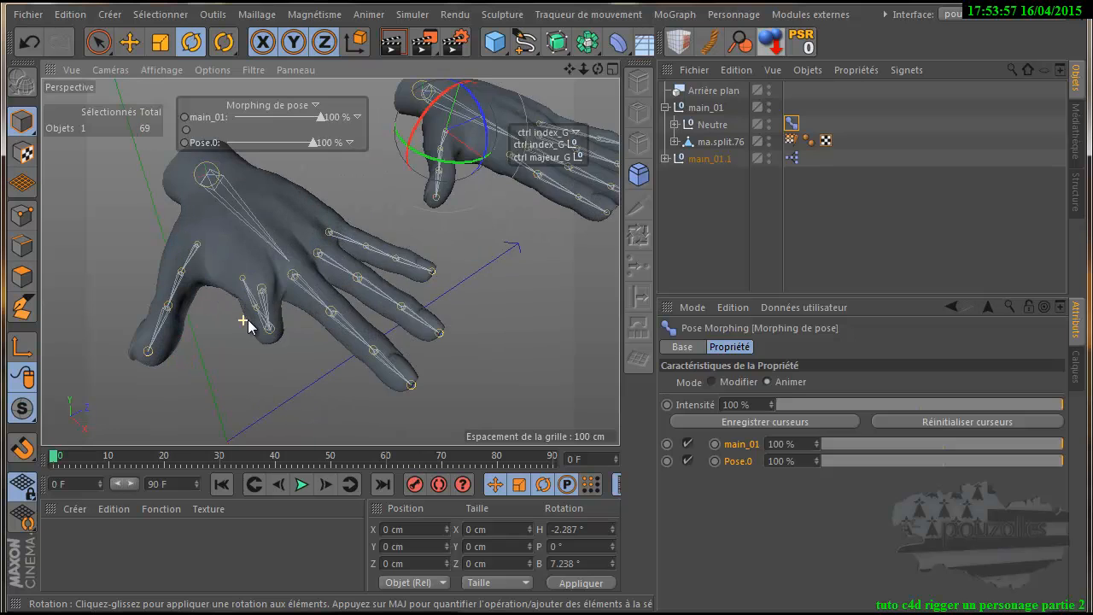
scroll(248, 317, "up", 3)
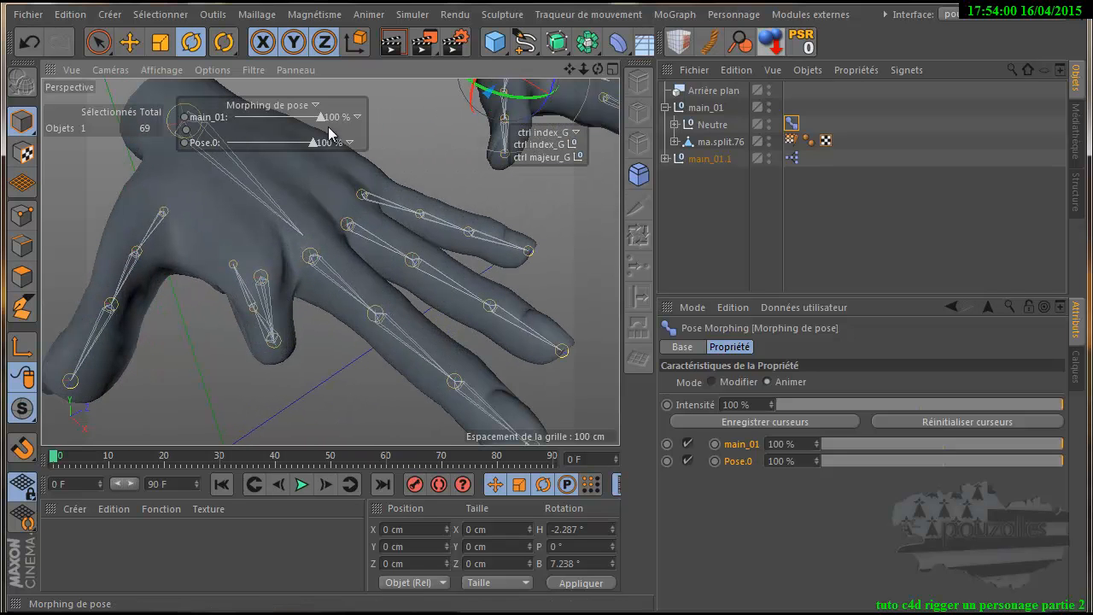
Step: Return the main_01 HUD slider to 0 % and inspect the front hand's fingers from the side
mouse_move(321, 119)
left_mouse_down()
mouse_move(228, 123)
mouse_move(325, 133)
left_mouse_up()
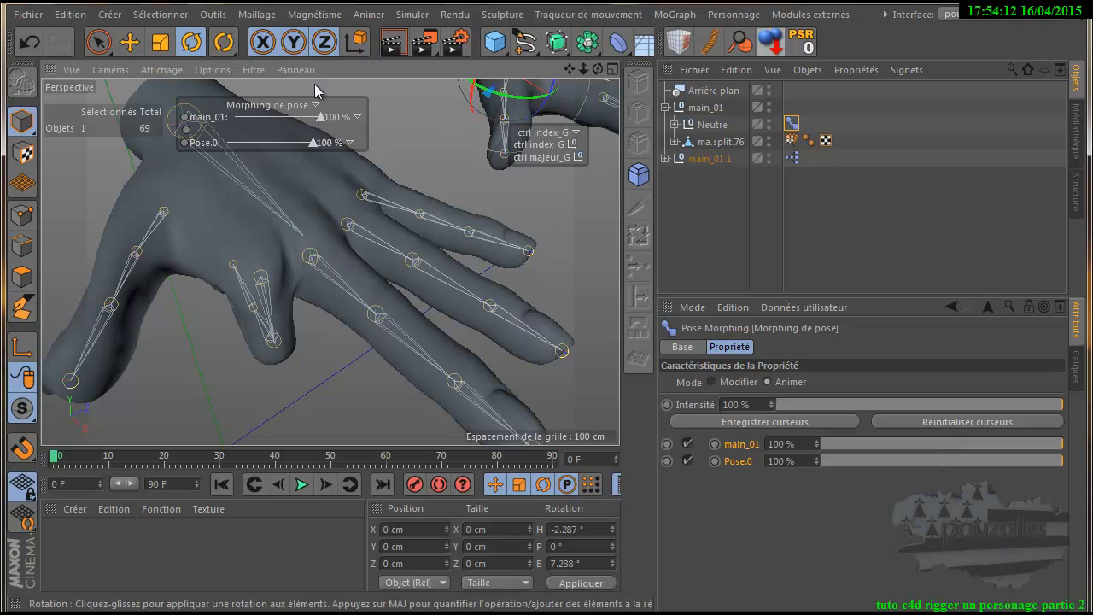
left_click_drag(320, 117, 230, 119)
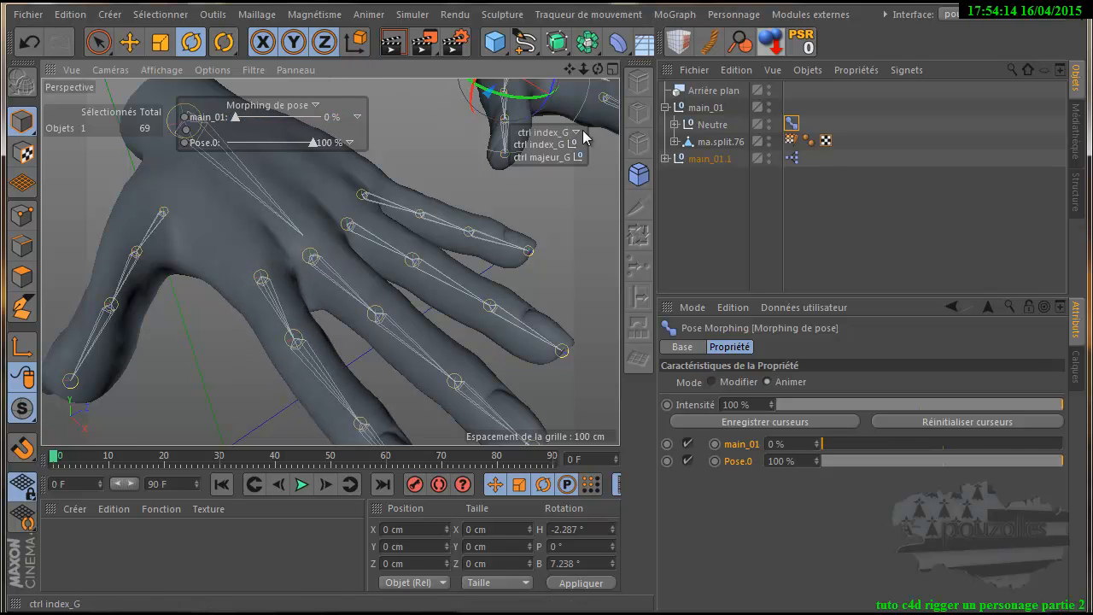
left_click_drag(544, 394, 554, 391, "alt")
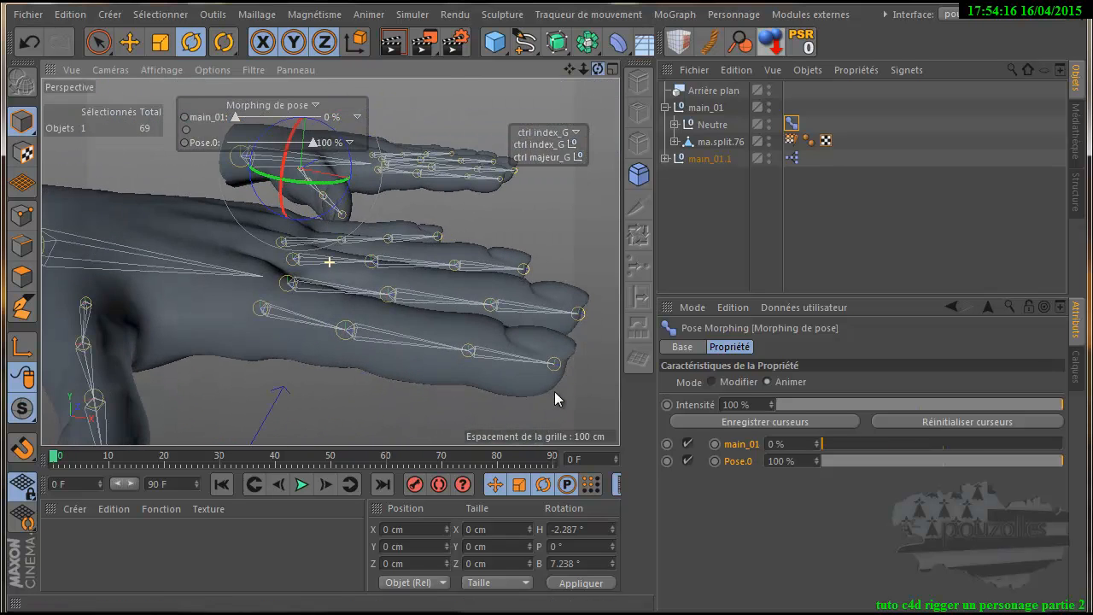
mouse_move(235, 117)
left_mouse_down()
mouse_move(349, 138)
mouse_move(244, 133)
left_mouse_up()
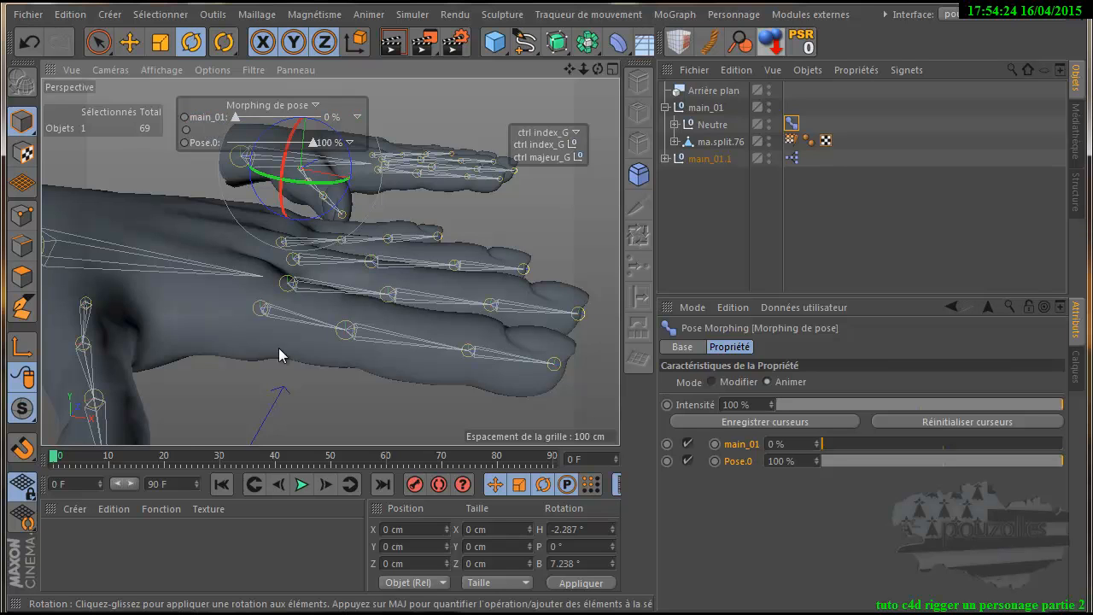
scroll(282, 352, "down", 4)
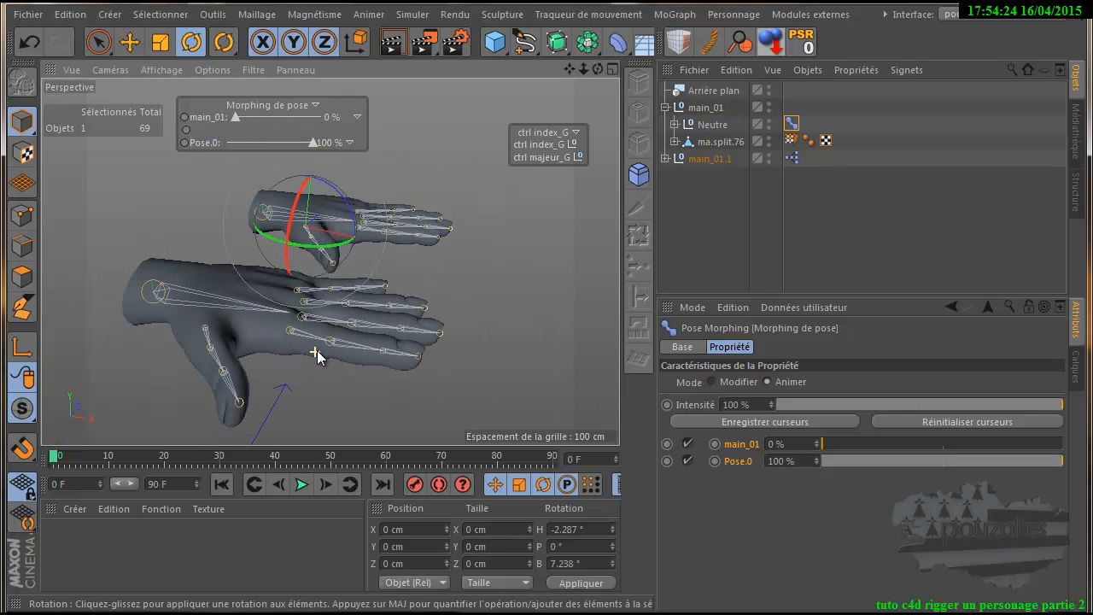
Step: Select main_01.1, switch the viewport display to shading with mesh lines, inspect the hand's mesh, and clear the selection
left_click(714, 162)
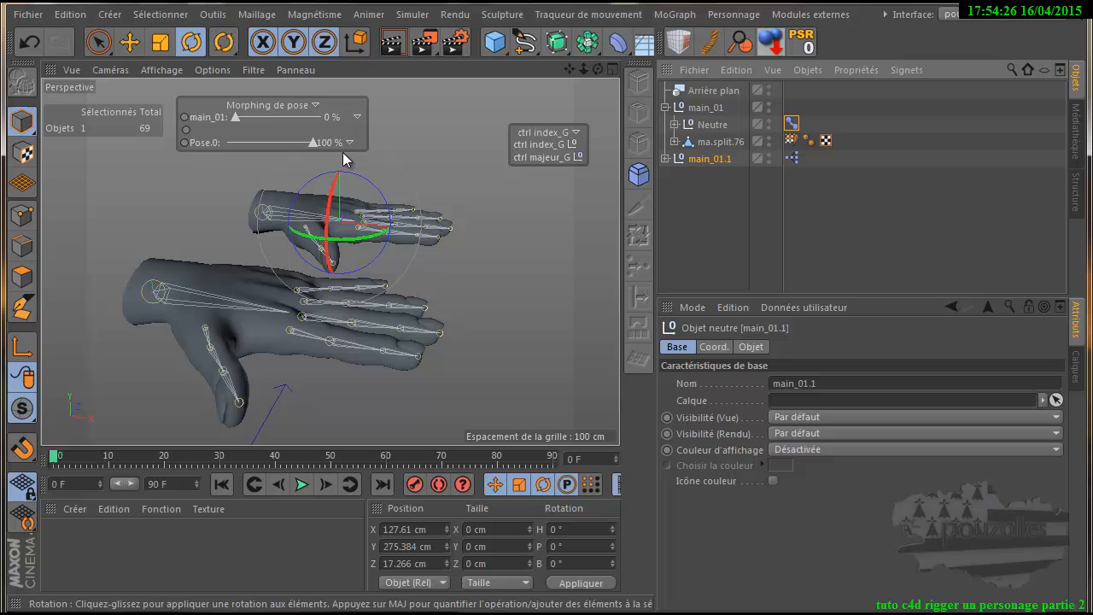
left_click(152, 71)
left_click(162, 113)
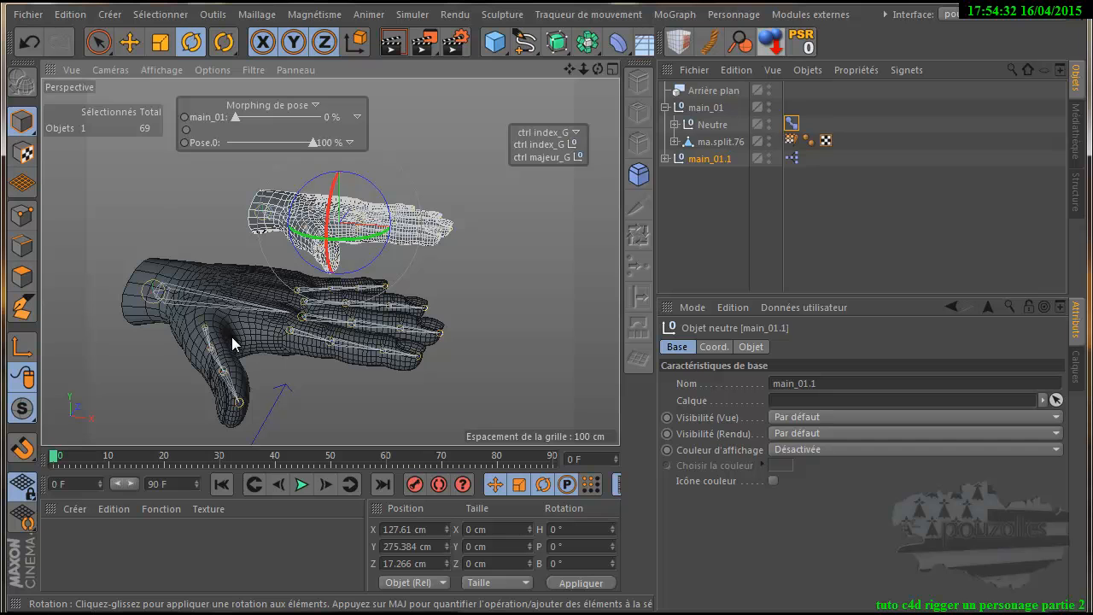
scroll(233, 334, "up", 3)
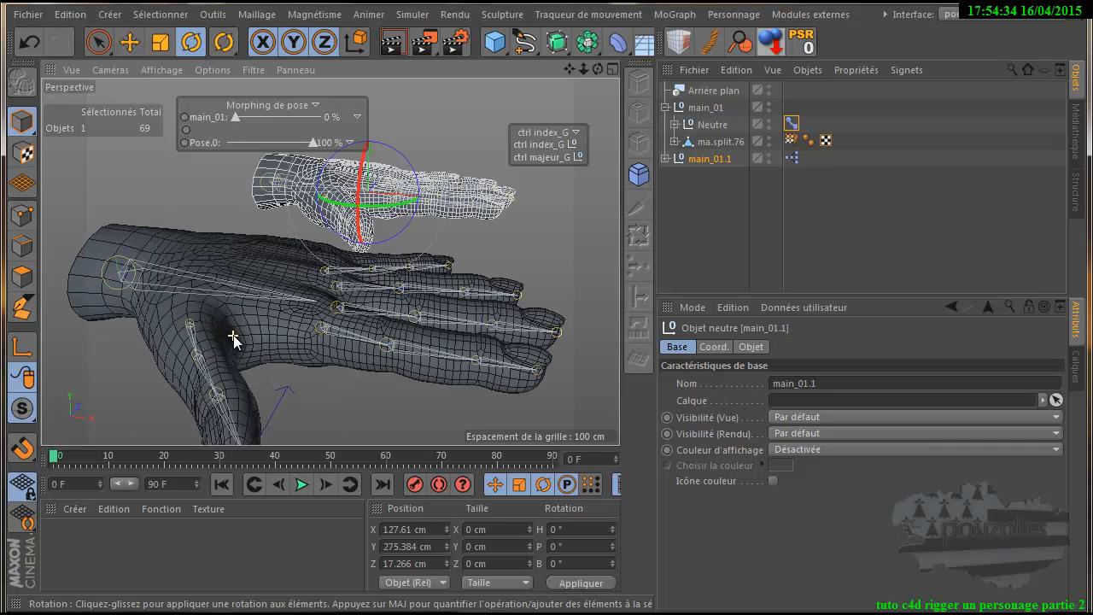
scroll(233, 334, "down", 3)
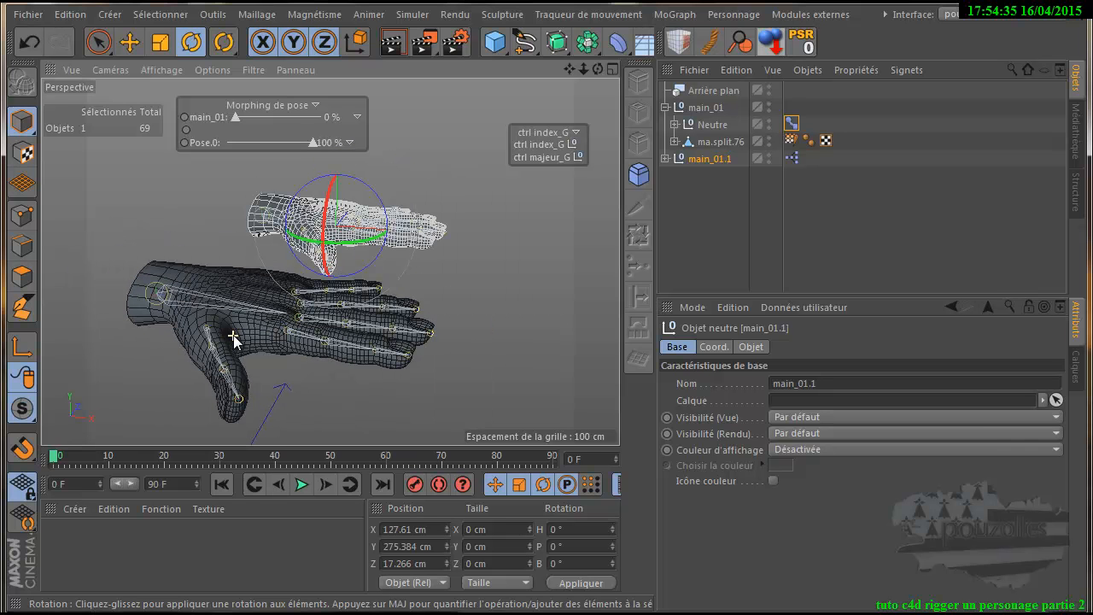
left_click(727, 239)
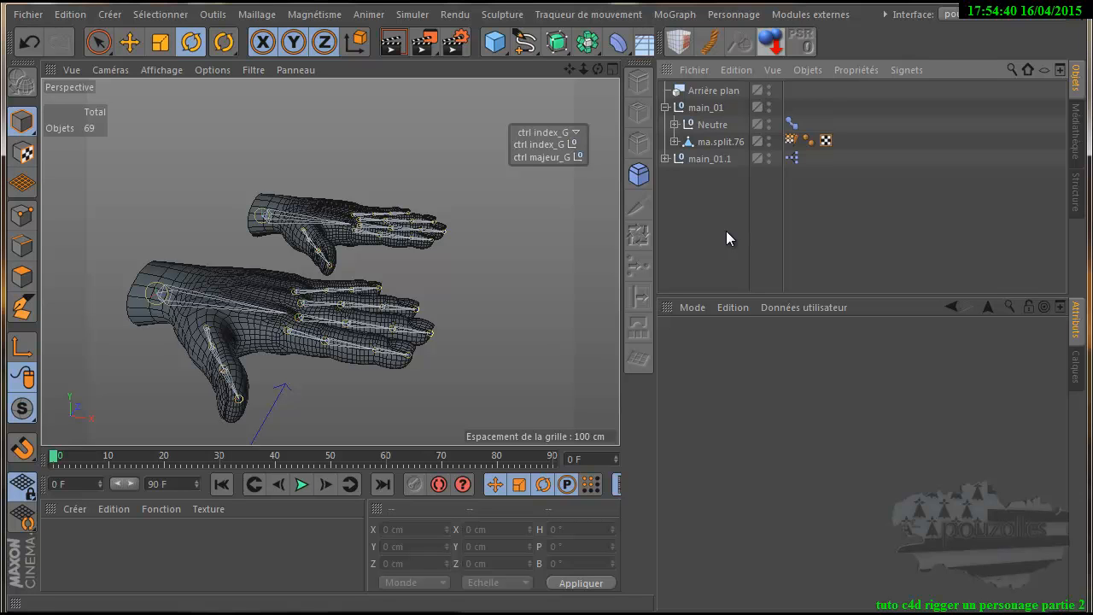
Step: Switch to the open document tuto c4d rigger un personage partie 2.c4d, view the character from the front, and clear the selection
left_click(885, 14)
mouse_move(902, 58)
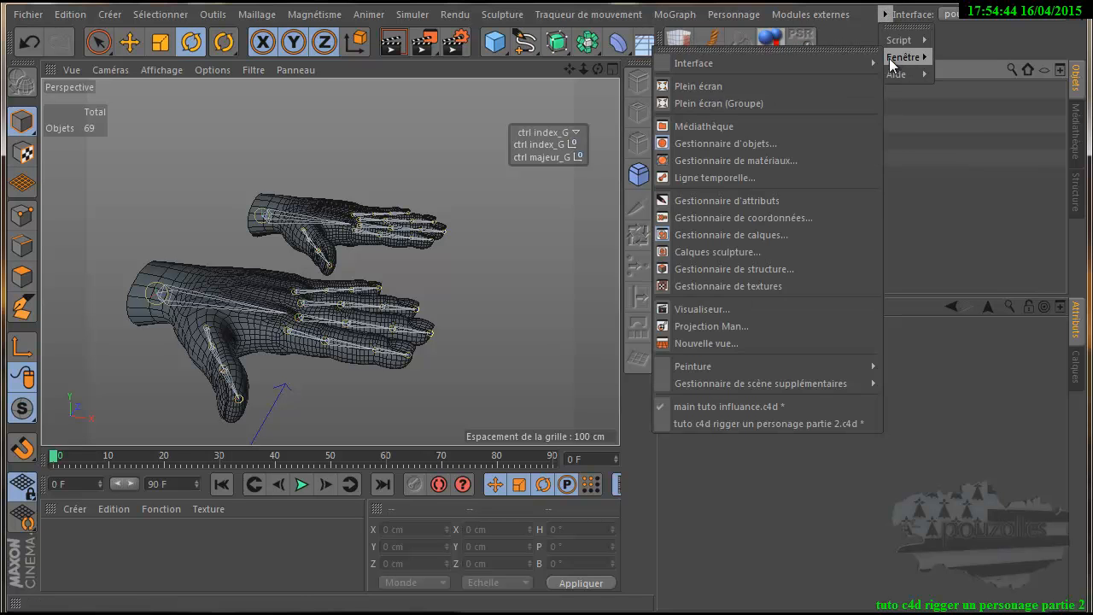
left_click(714, 423)
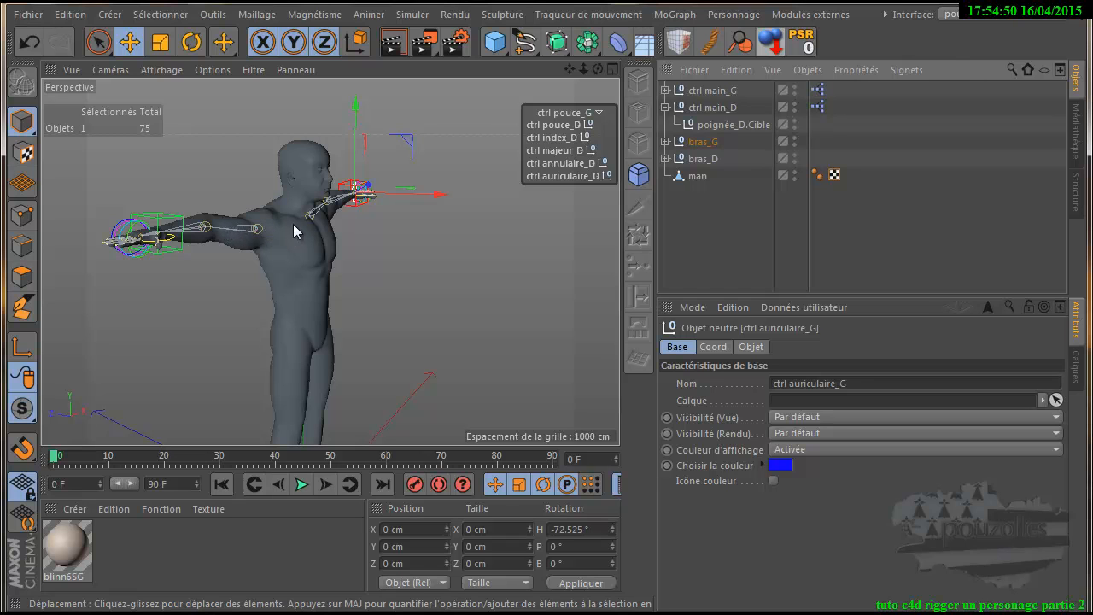
left_click_drag(597, 69, 547, 390)
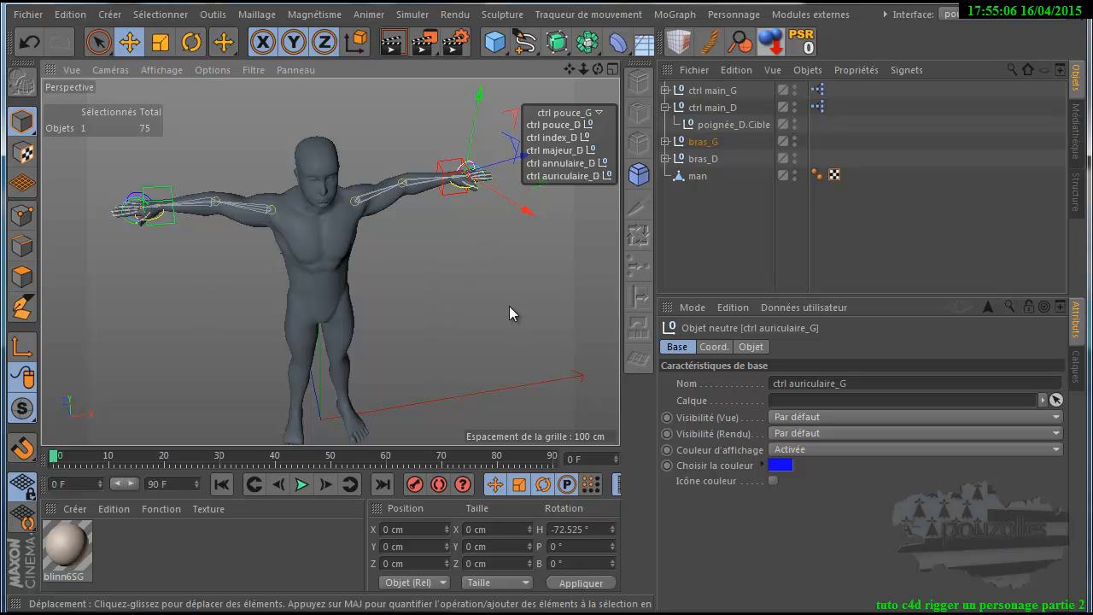
left_click(468, 306)
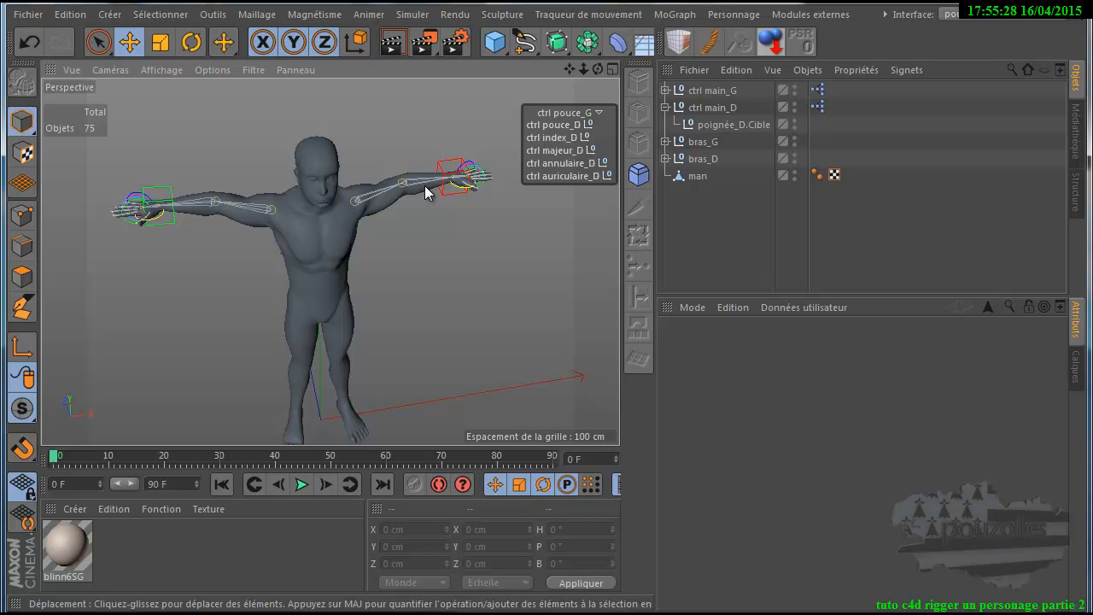
left_click(474, 190)
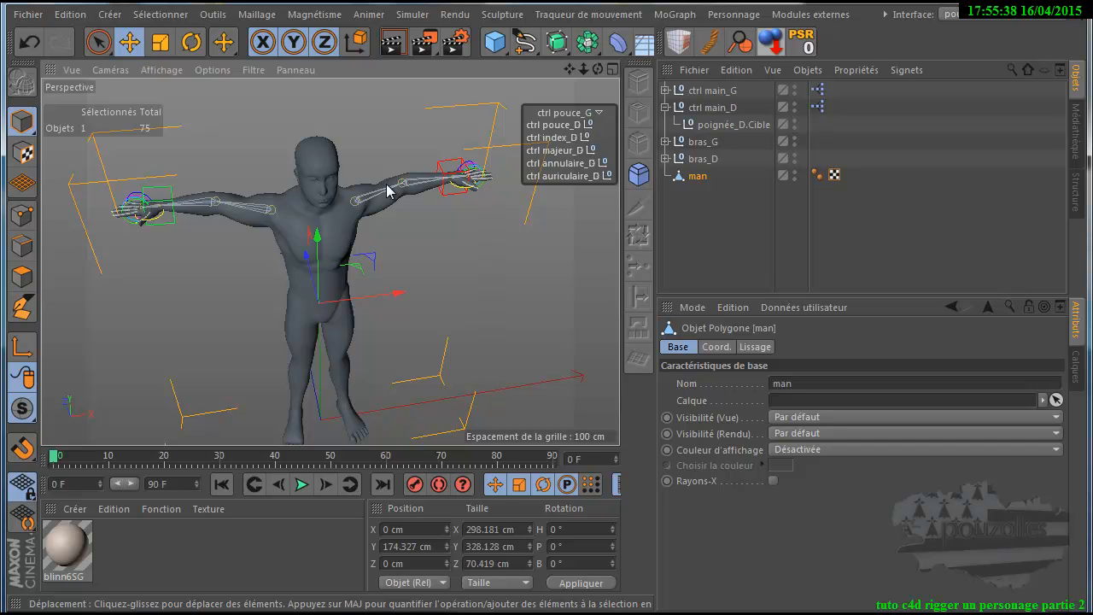
left_click(424, 219)
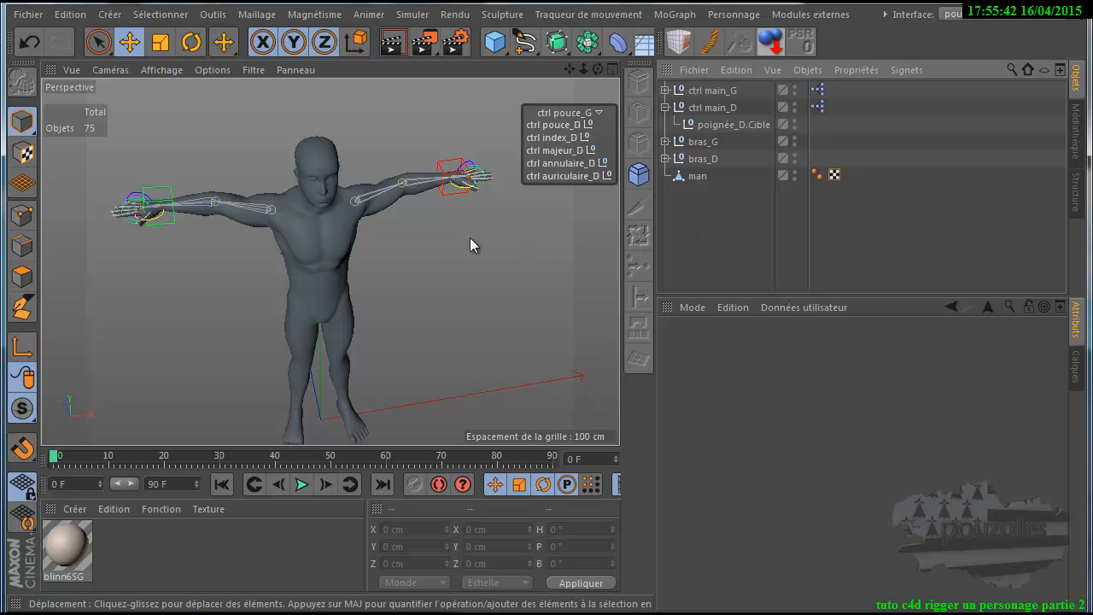